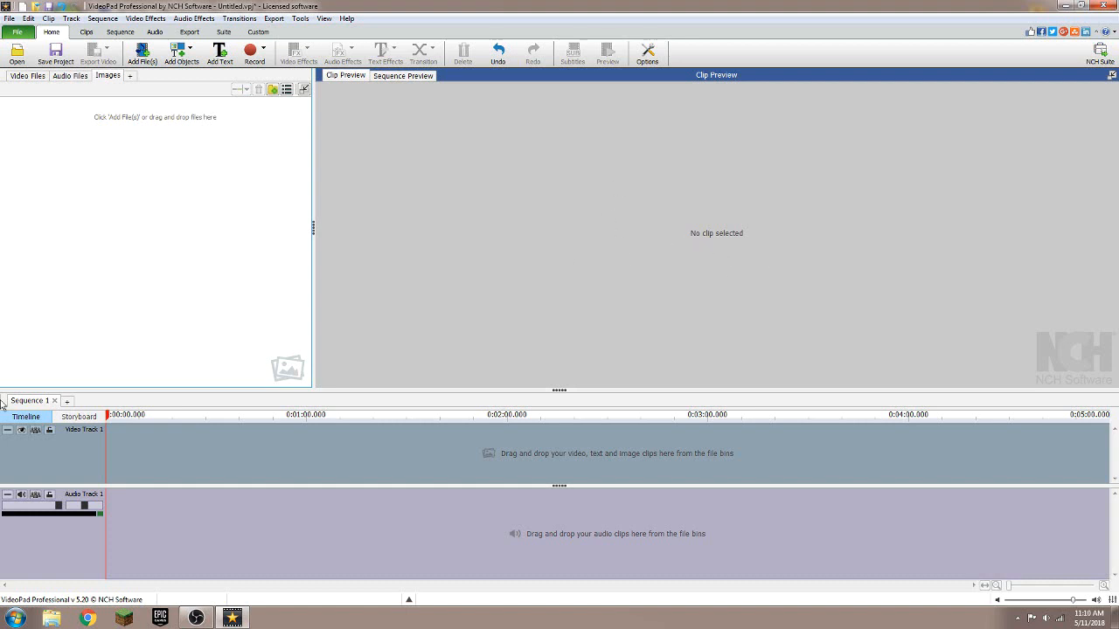
Shrink the editor window to reveal the desktop and open the Youtube Files folder.
{"action": "left_click", "coordinate": [16, 618]}
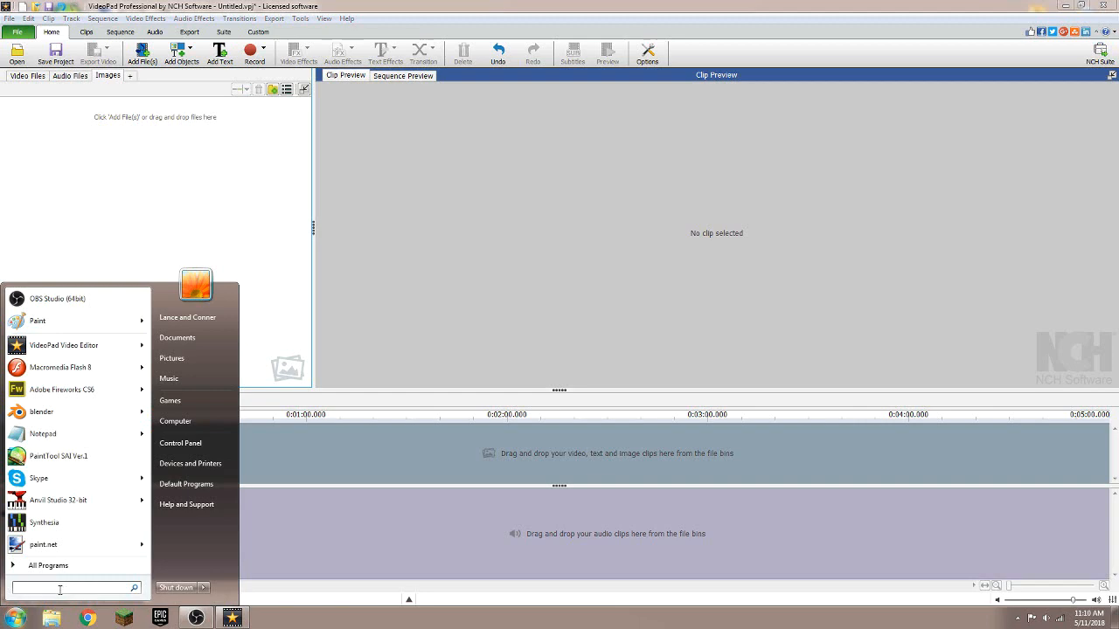
{"action": "left_click", "coordinate": [1025, 105]}
{"action": "left_click", "coordinate": [1082, 5]}
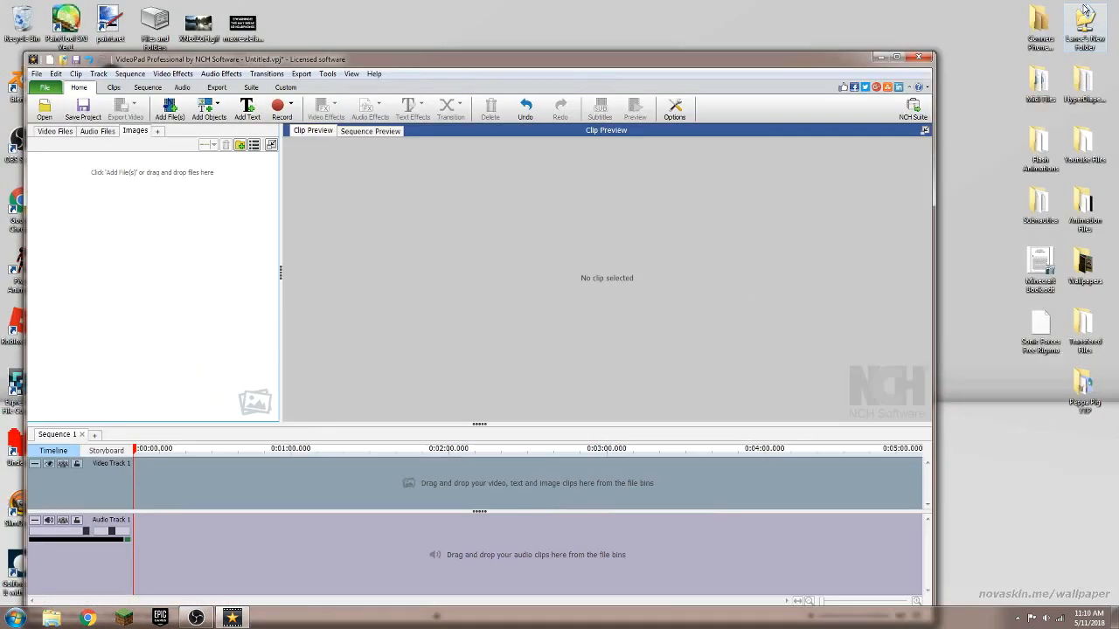
{"action": "left_click_drag", "start_coordinate": [830, 60], "coordinate": [839, 14]}
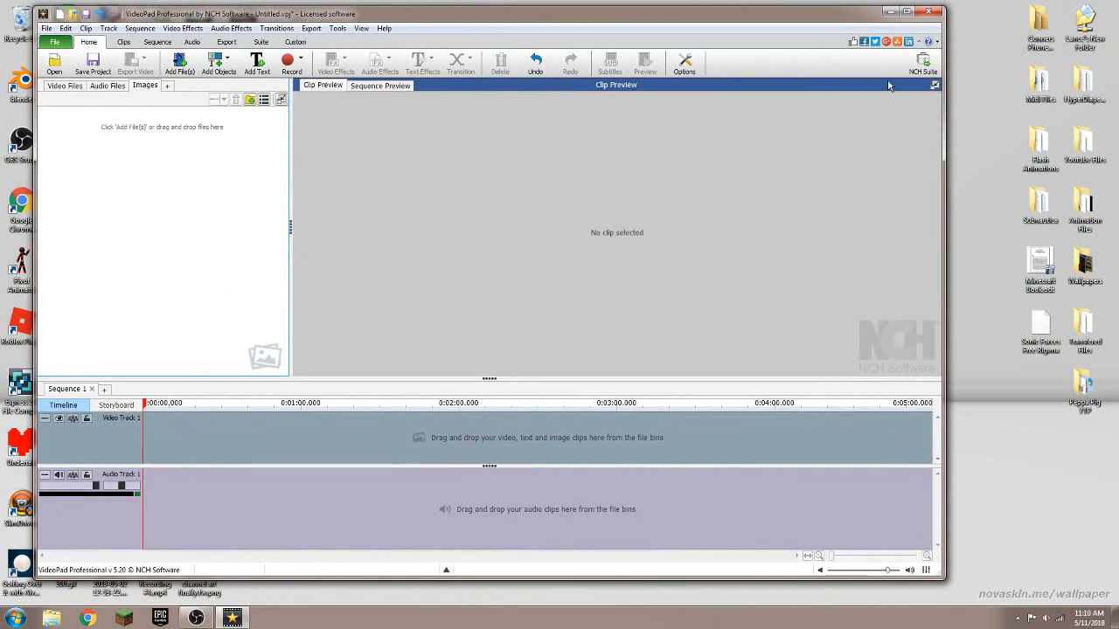
{"action": "double_click", "coordinate": [1080, 145]}
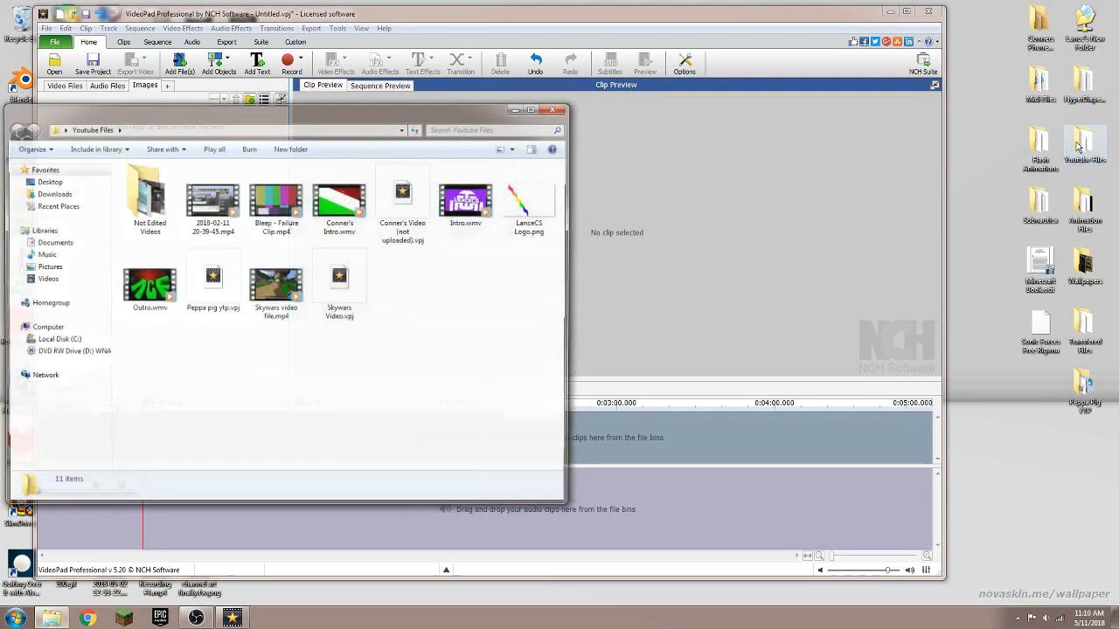
Place Intro.wmv from the folder on Video Track 1, close the folder window and maximize the editor.
{"action": "left_click_drag", "start_coordinate": [375, 109], "coordinate": [777, 116]}
{"action": "left_click_drag", "start_coordinate": [878, 210], "coordinate": [312, 461]}
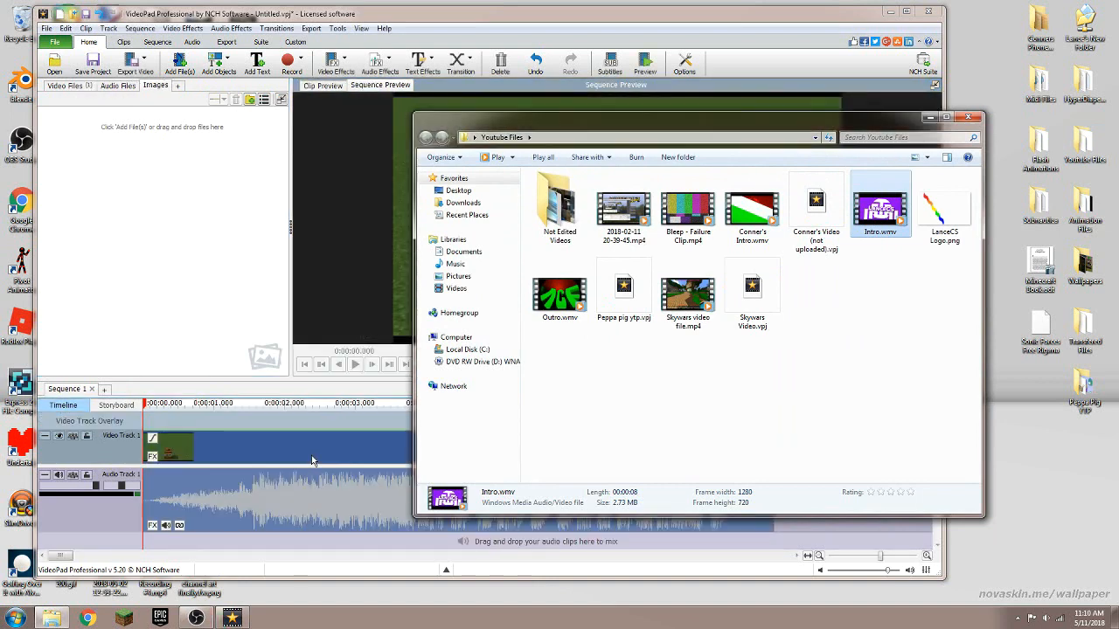
{"action": "left_click", "coordinate": [967, 116]}
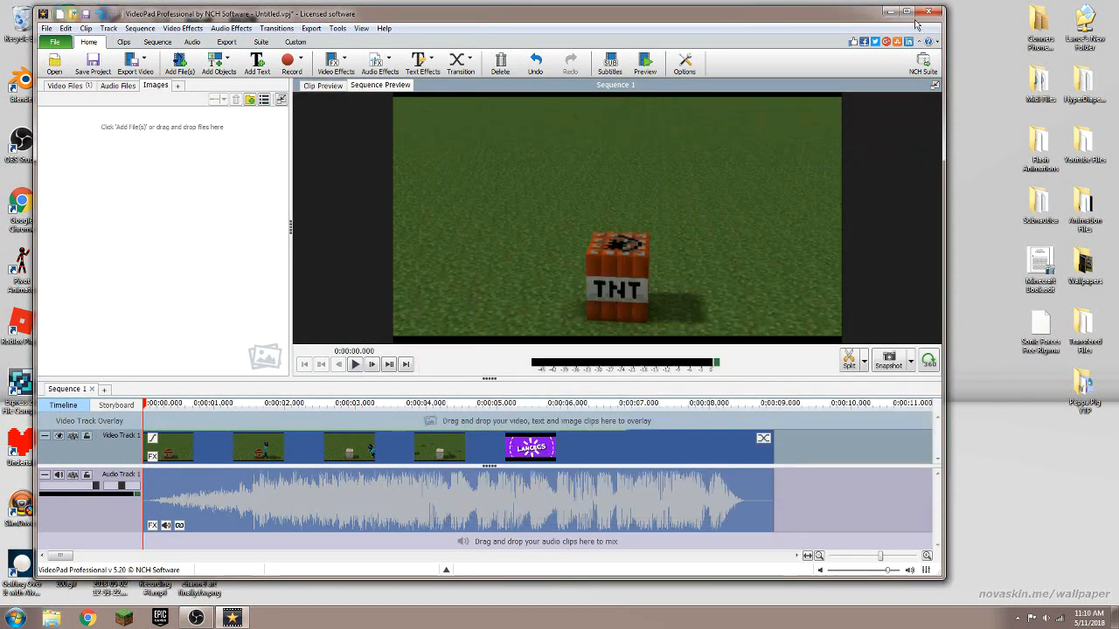
{"action": "left_click", "coordinate": [907, 12]}
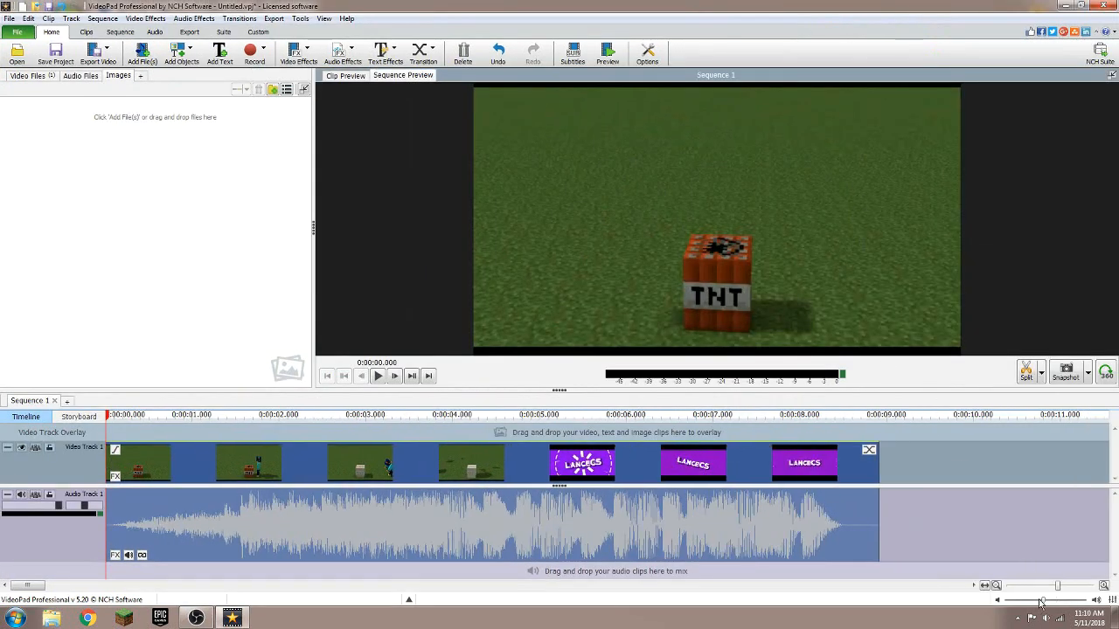
Play the intro in the sequence preview and scrub through it to review its picture and sound.
{"action": "left_click", "coordinate": [378, 376]}
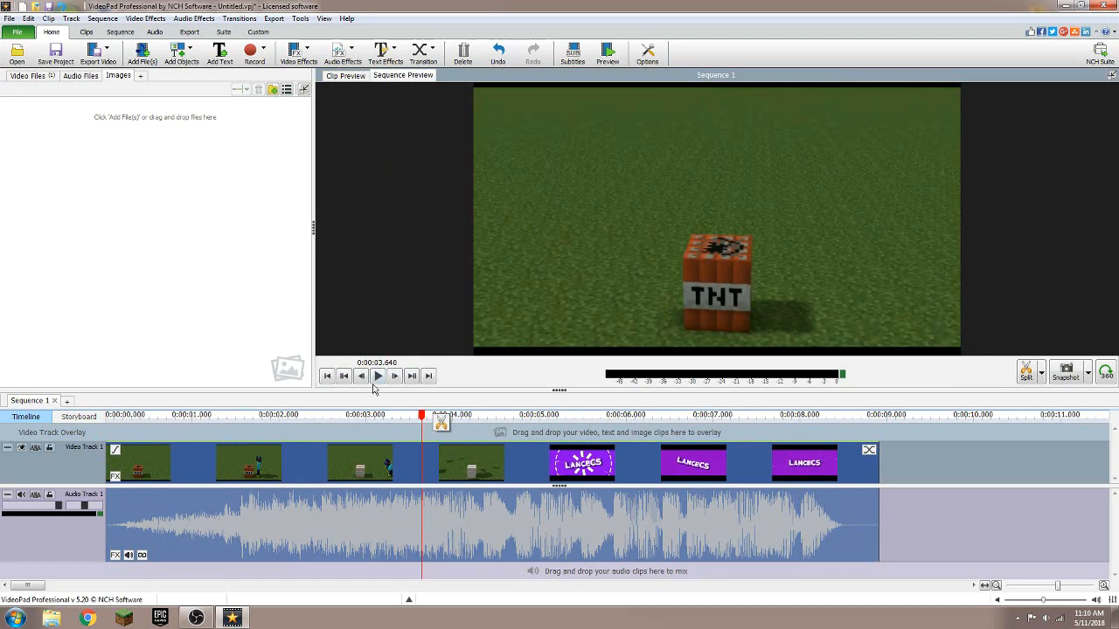
{"action": "left_click", "coordinate": [377, 377]}
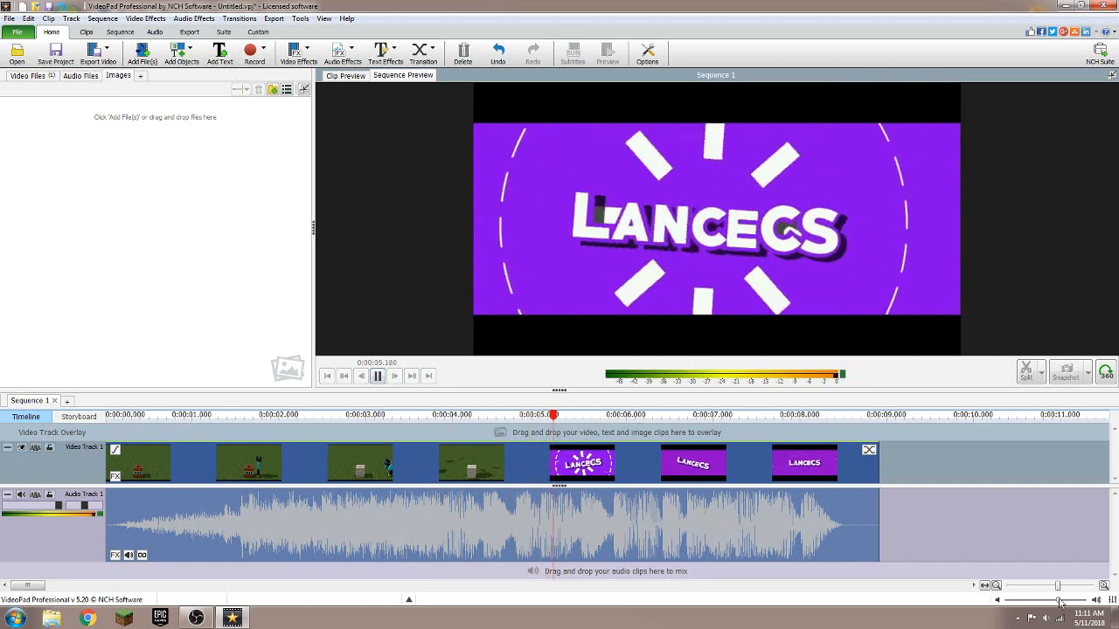
{"action": "left_click", "coordinate": [379, 376]}
{"action": "left_click", "coordinate": [380, 414]}
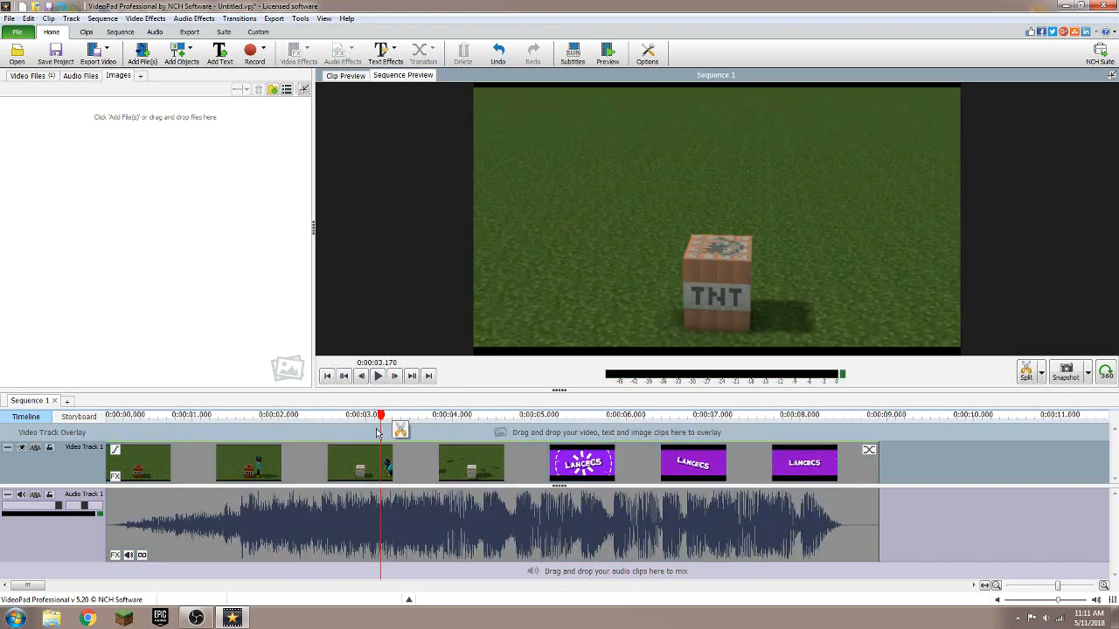
{"action": "left_click", "coordinate": [279, 414]}
{"action": "left_click_drag", "start_coordinate": [295, 421], "coordinate": [573, 423]}
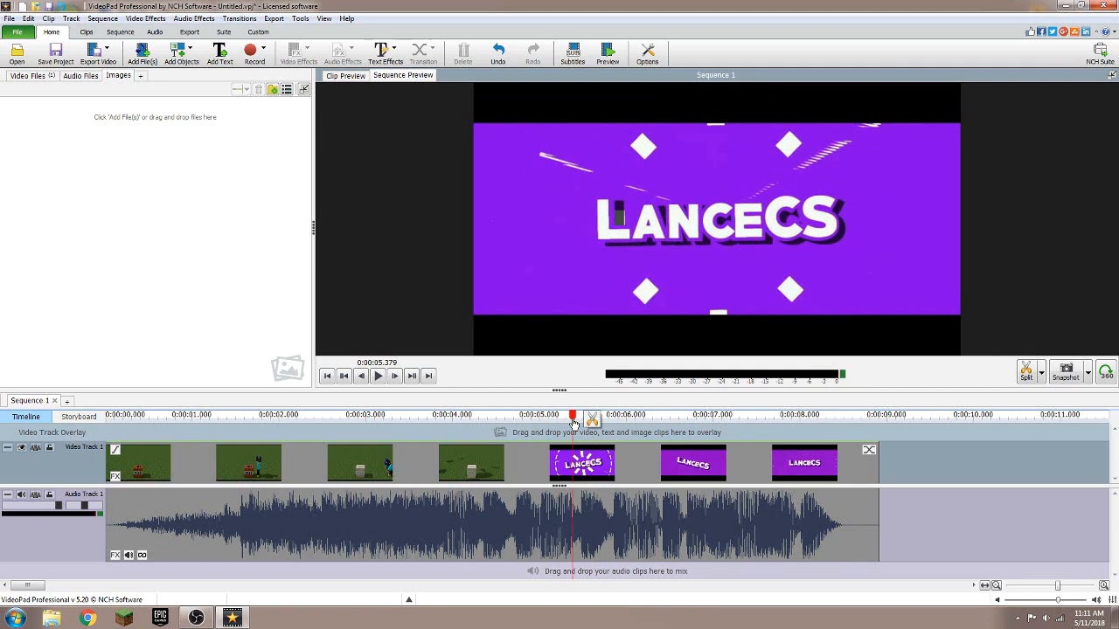
Mute the intro clip's audio and play the sequence to check it.
{"action": "left_click", "coordinate": [129, 555]}
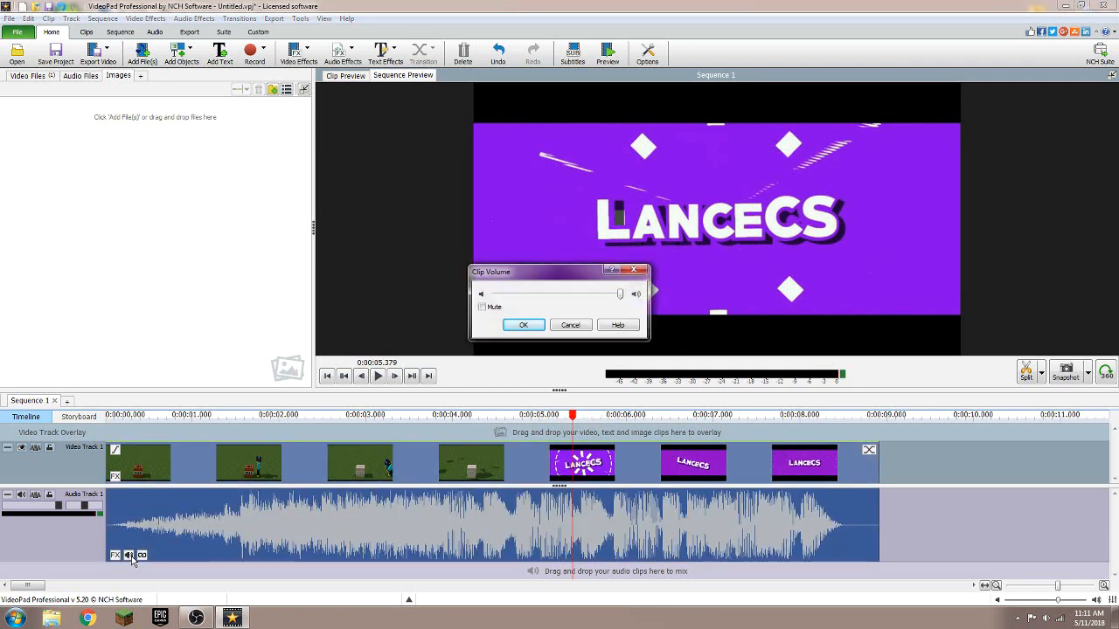
{"action": "left_click", "coordinate": [483, 308]}
{"action": "left_click", "coordinate": [524, 325]}
{"action": "left_click", "coordinate": [377, 376]}
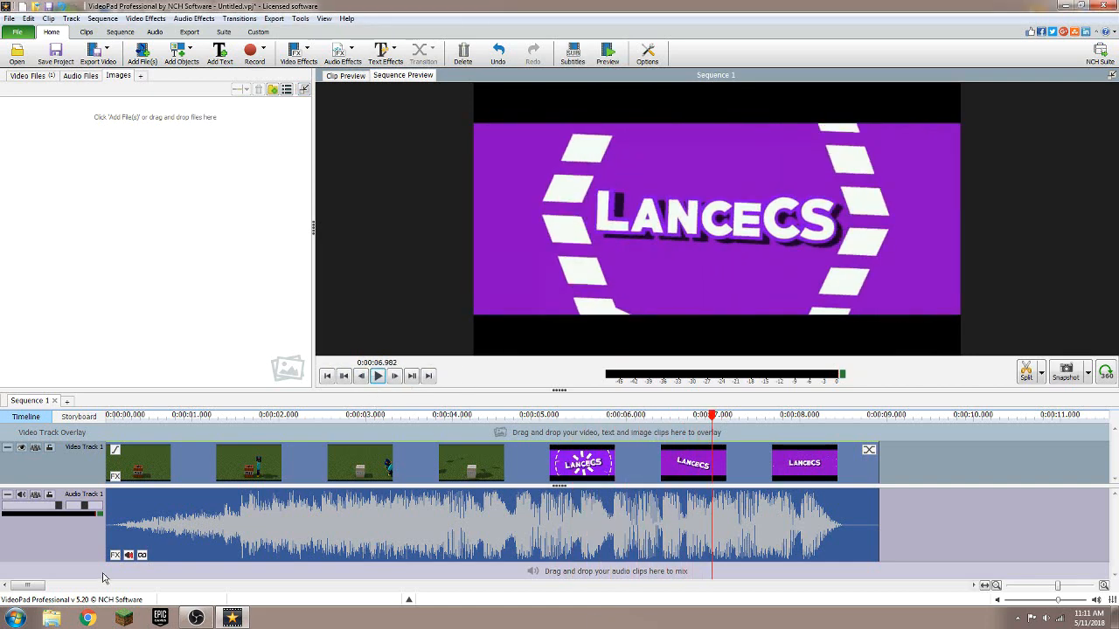
Turn off muting for the intro clip's audio.
{"action": "left_click", "coordinate": [128, 556]}
{"action": "left_click", "coordinate": [483, 308]}
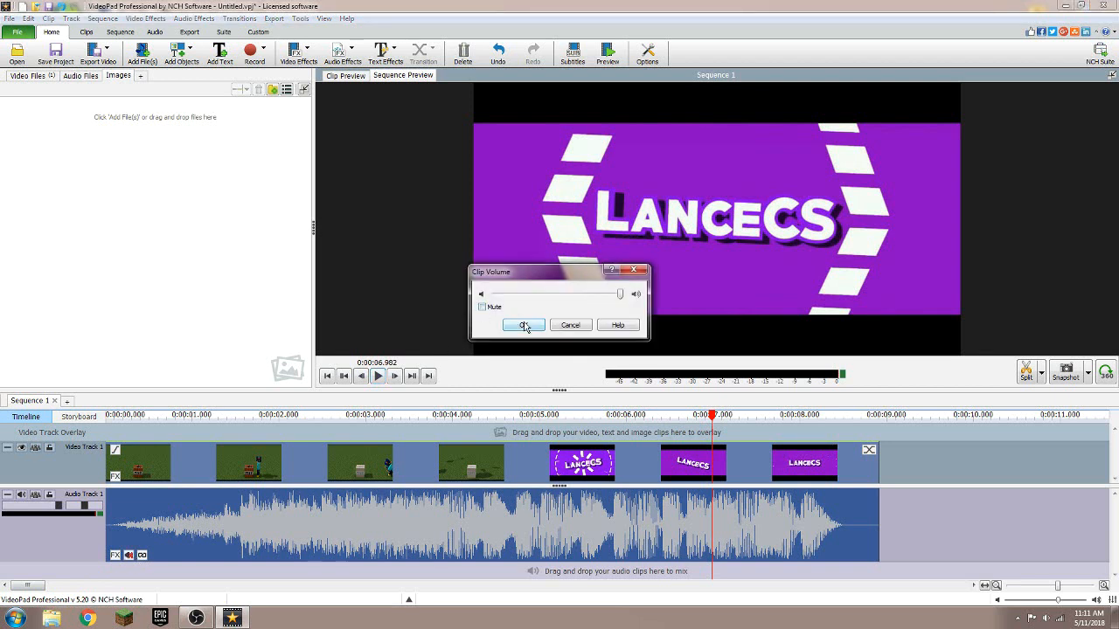
{"action": "left_click", "coordinate": [524, 325]}
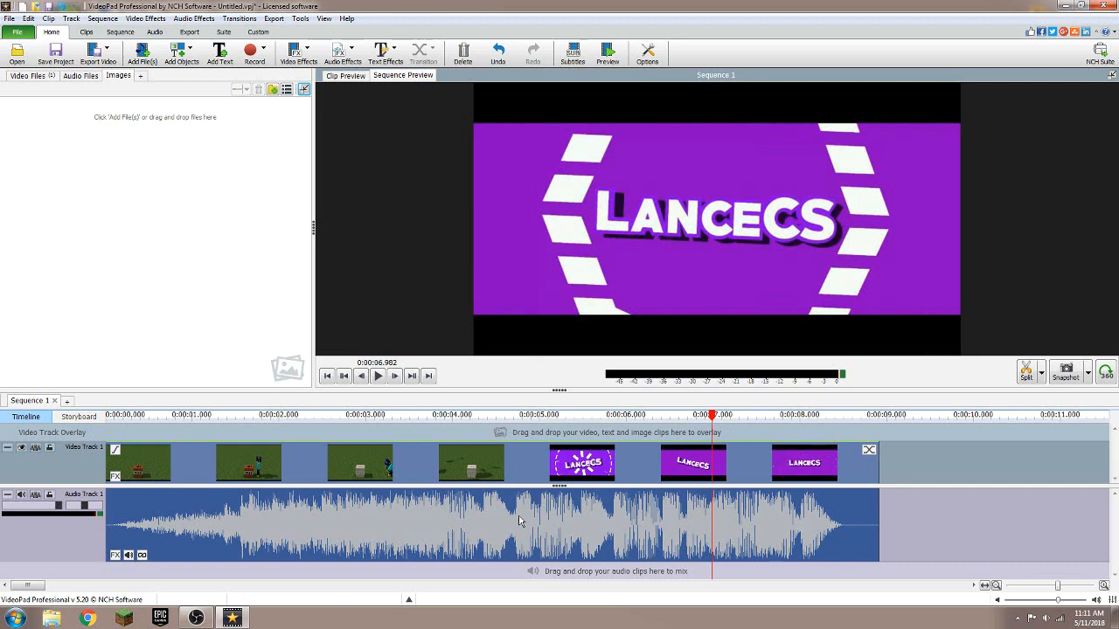
Unlink the intro video from its audio and delete the separated audio clip from Audio Track 1.
{"action": "right_click", "coordinate": [509, 465]}
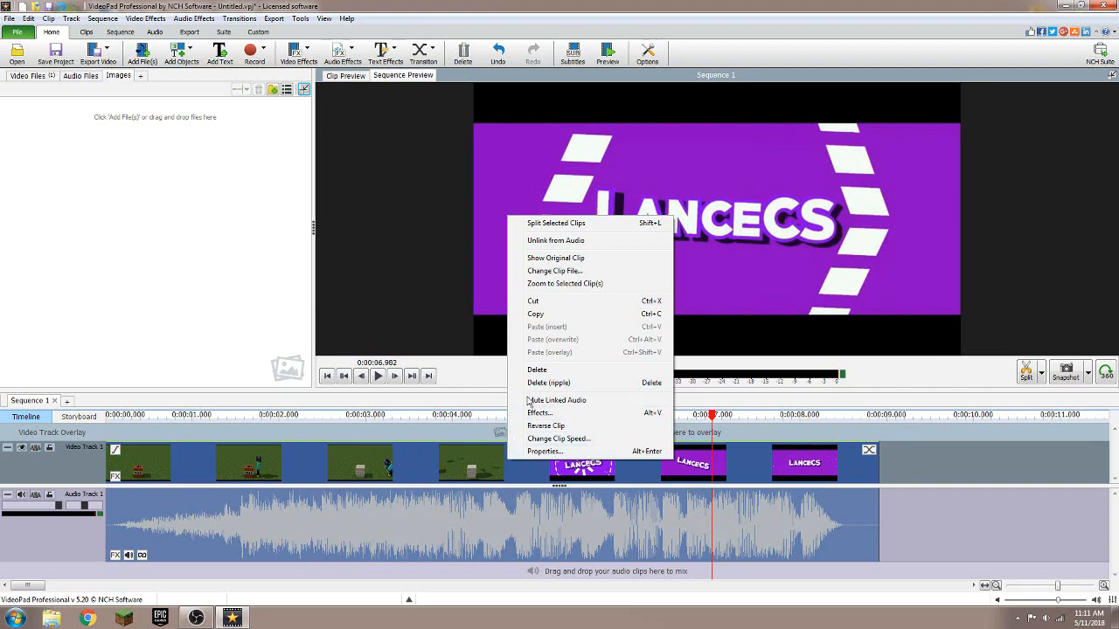
{"action": "left_click", "coordinate": [546, 241]}
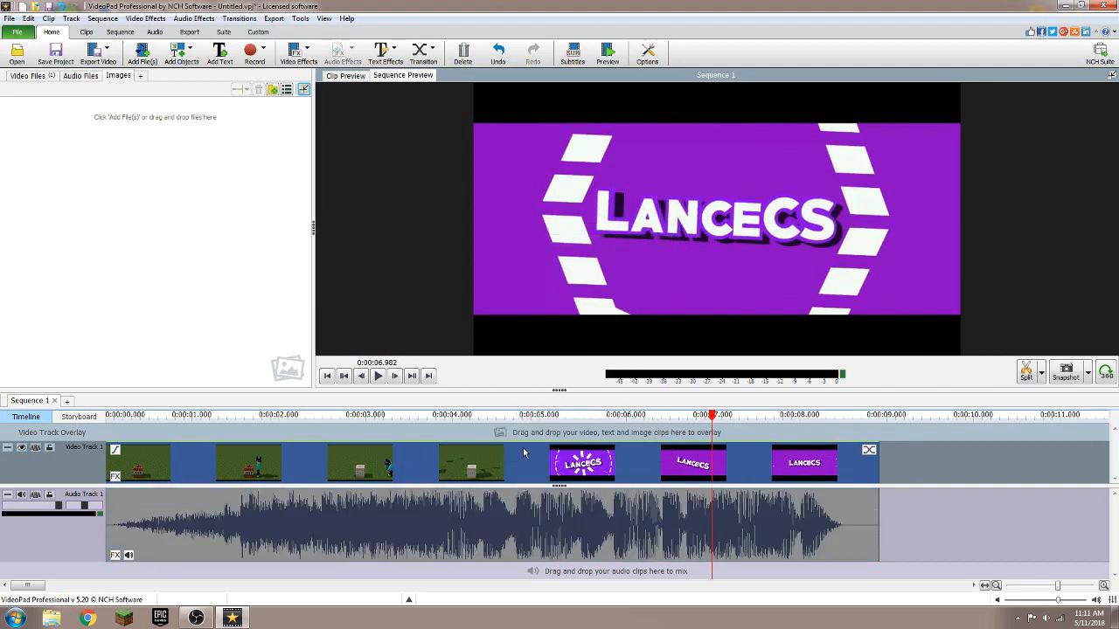
{"action": "mouse_move", "coordinate": [447, 529]}
{"action": "left_mouse_down"}
{"action": "mouse_move", "coordinate": [479, 530]}
{"action": "mouse_move", "coordinate": [454, 530]}
{"action": "left_mouse_up"}
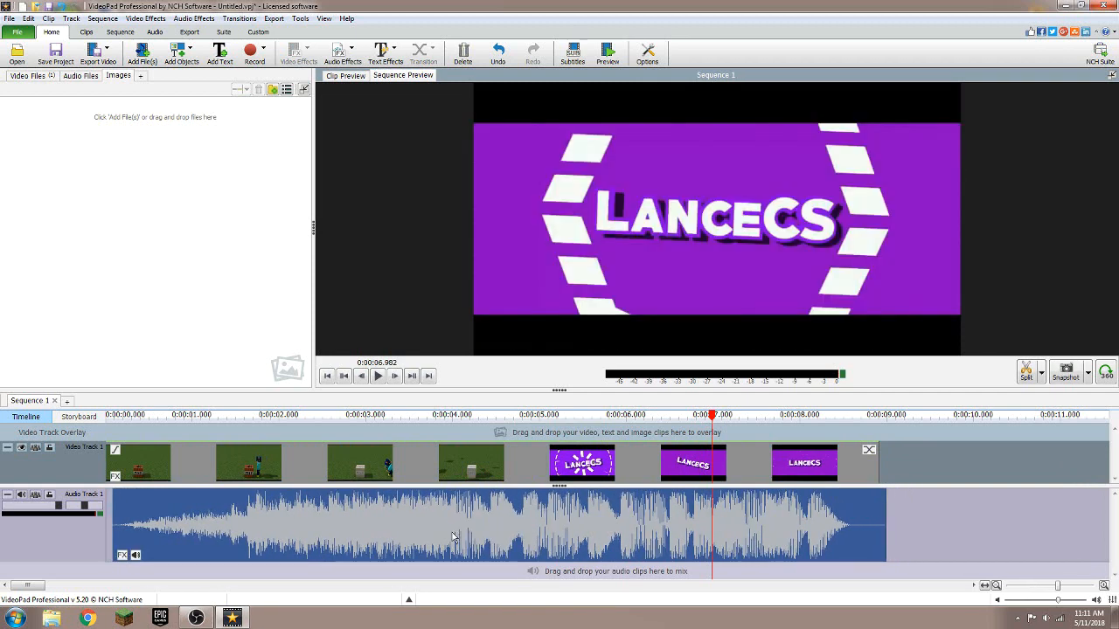
{"action": "right_click", "coordinate": [454, 530]}
{"action": "left_click", "coordinate": [480, 426]}
{"action": "left_click", "coordinate": [454, 465]}
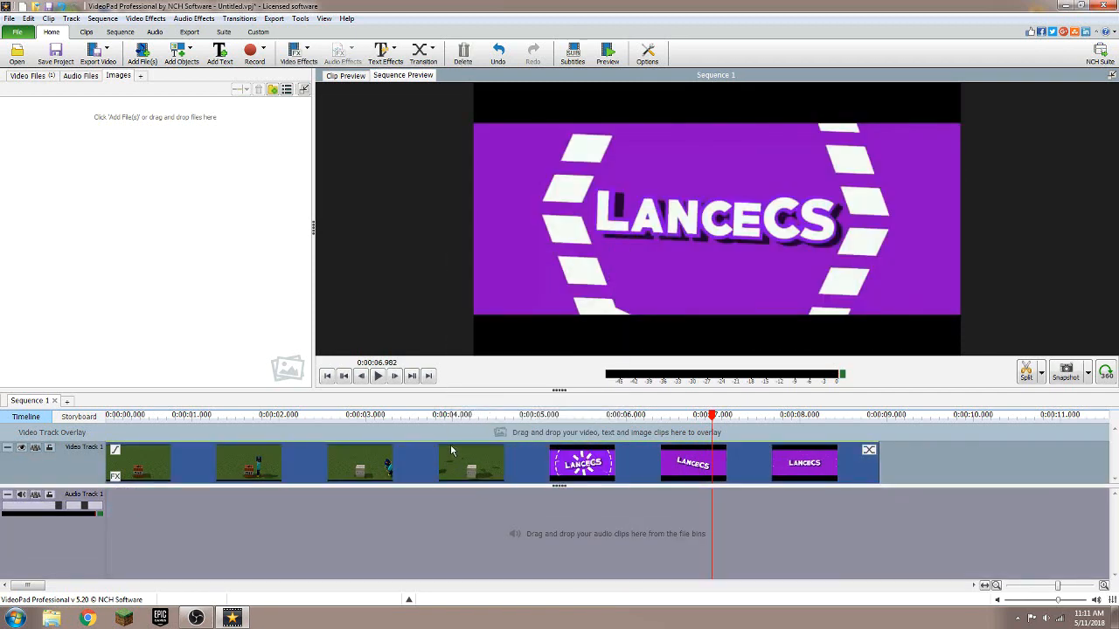
Play and scrub through the intro video without its original audio.
{"action": "left_click", "coordinate": [418, 418]}
{"action": "key", "text": "space"}
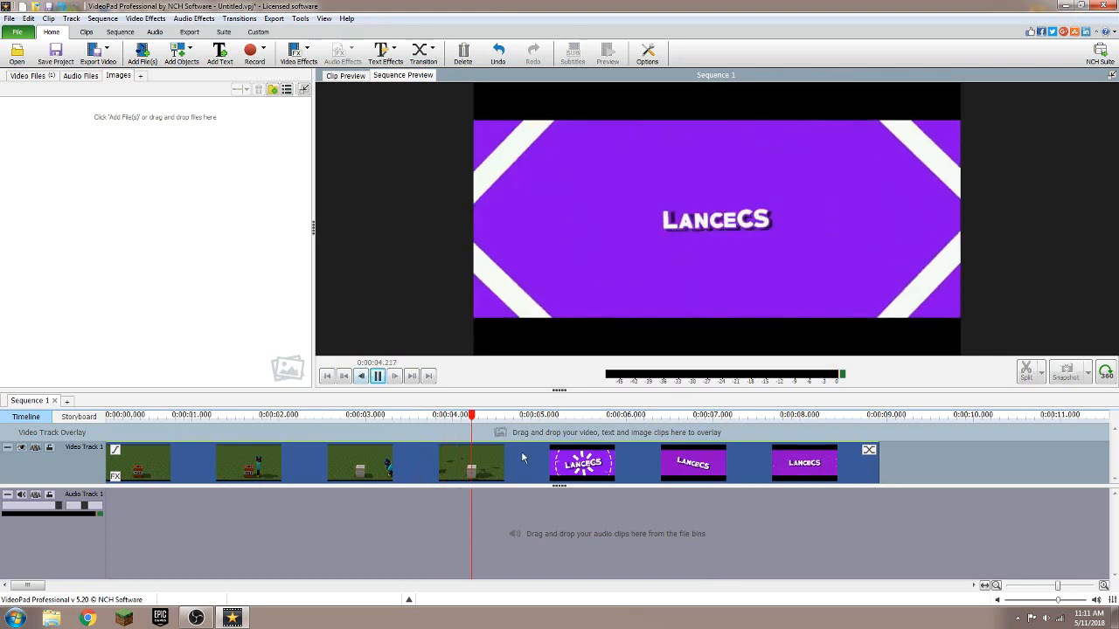
{"action": "left_click", "coordinate": [378, 378]}
{"action": "left_click_drag", "start_coordinate": [306, 417], "coordinate": [466, 430]}
Search the computer for "too" and import the mdk_too_hot_for_pants song into the project's audio files.
{"action": "left_click", "coordinate": [15, 618]}
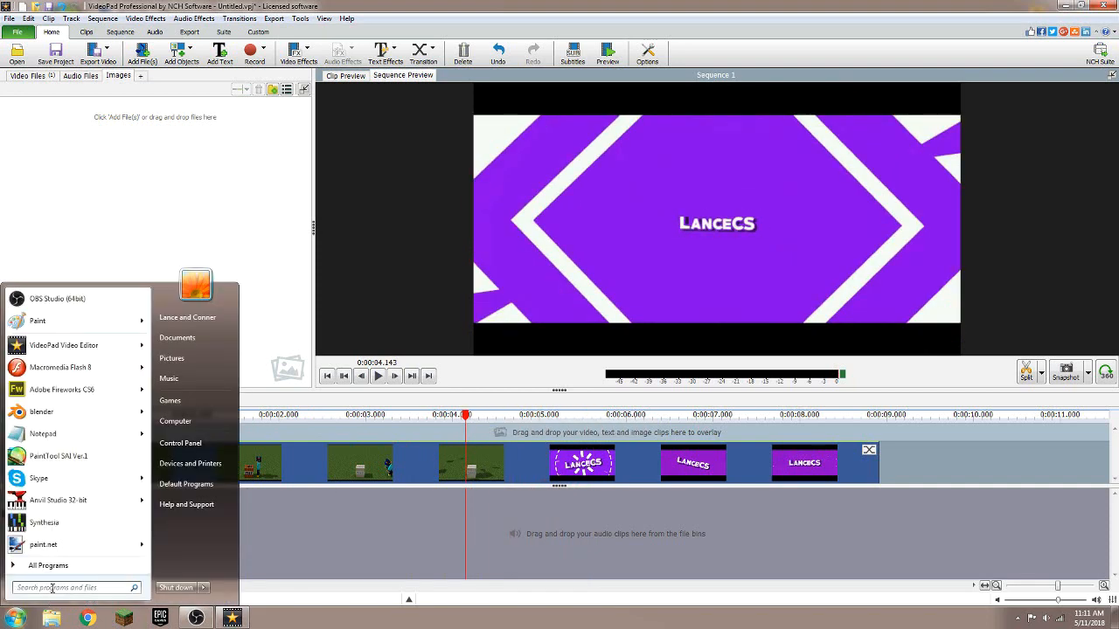
{"action": "type", "text": "too hto"}
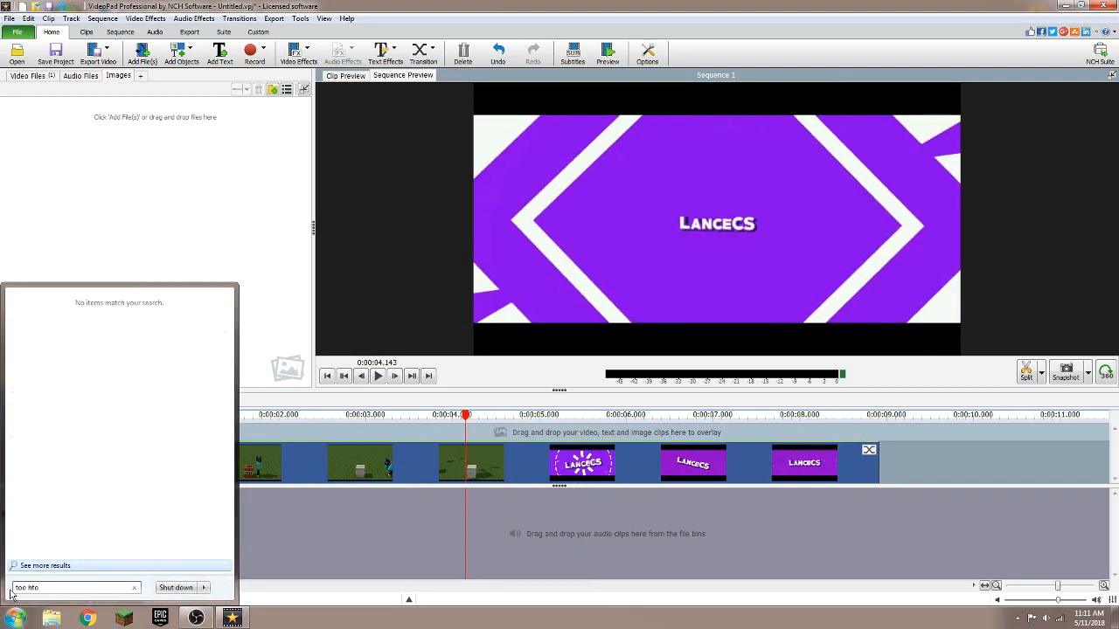
{"action": "key", "text": "BackSpace"}
{"action": "key", "text": "BackSpace"}
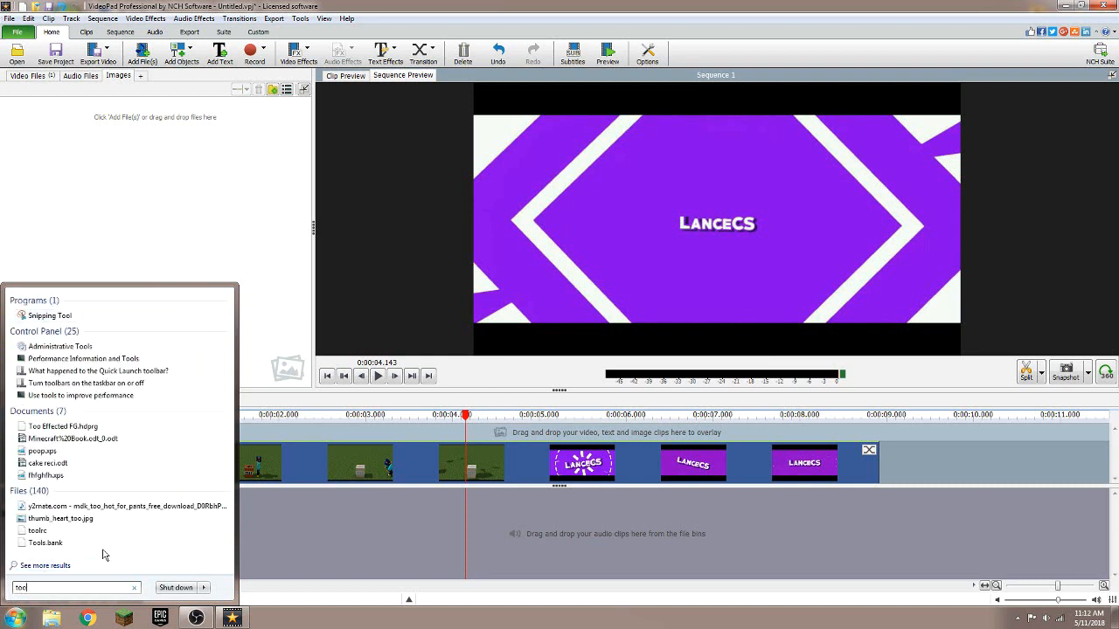
{"action": "left_click_drag", "start_coordinate": [30, 511], "coordinate": [132, 186]}
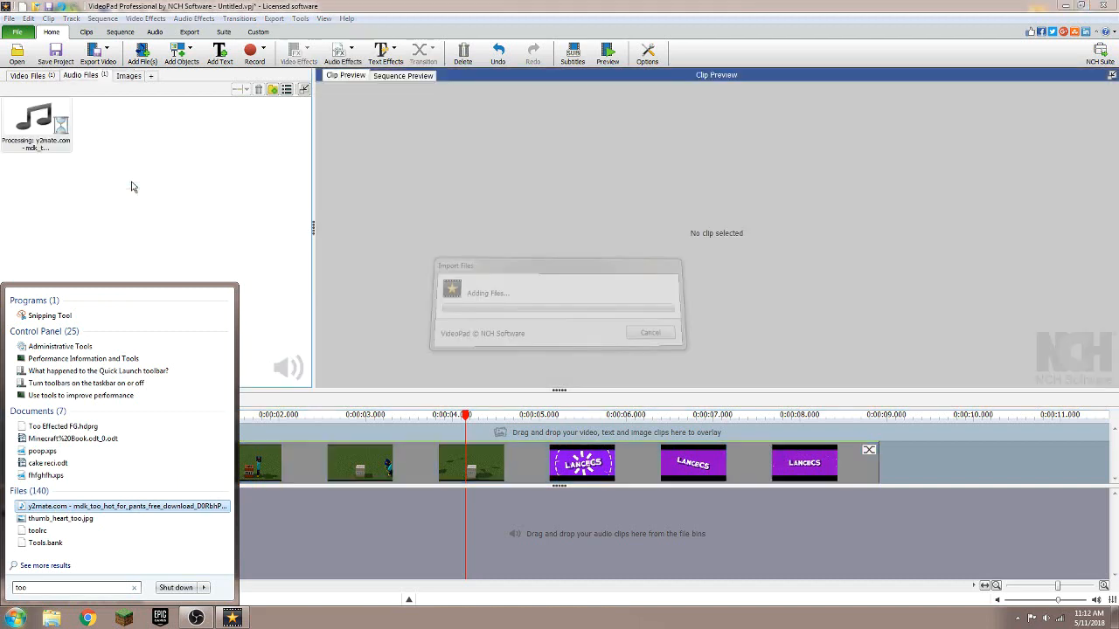
Preview the imported song, listening at several points of its waveform.
{"action": "left_click", "coordinate": [48, 147]}
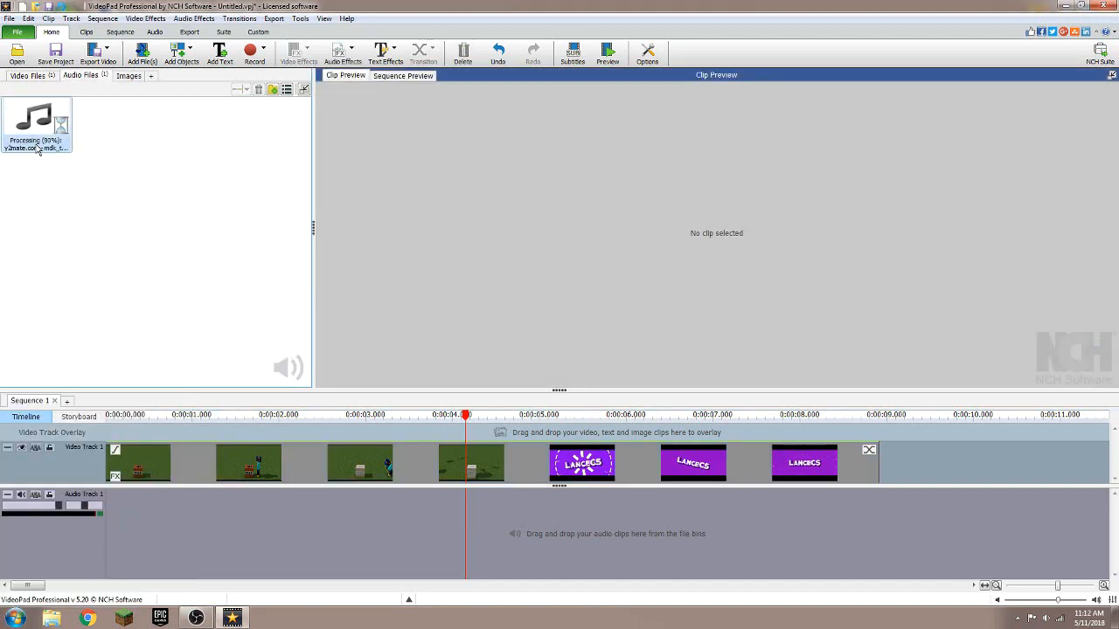
{"action": "left_click", "coordinate": [361, 376]}
{"action": "left_click", "coordinate": [697, 169]}
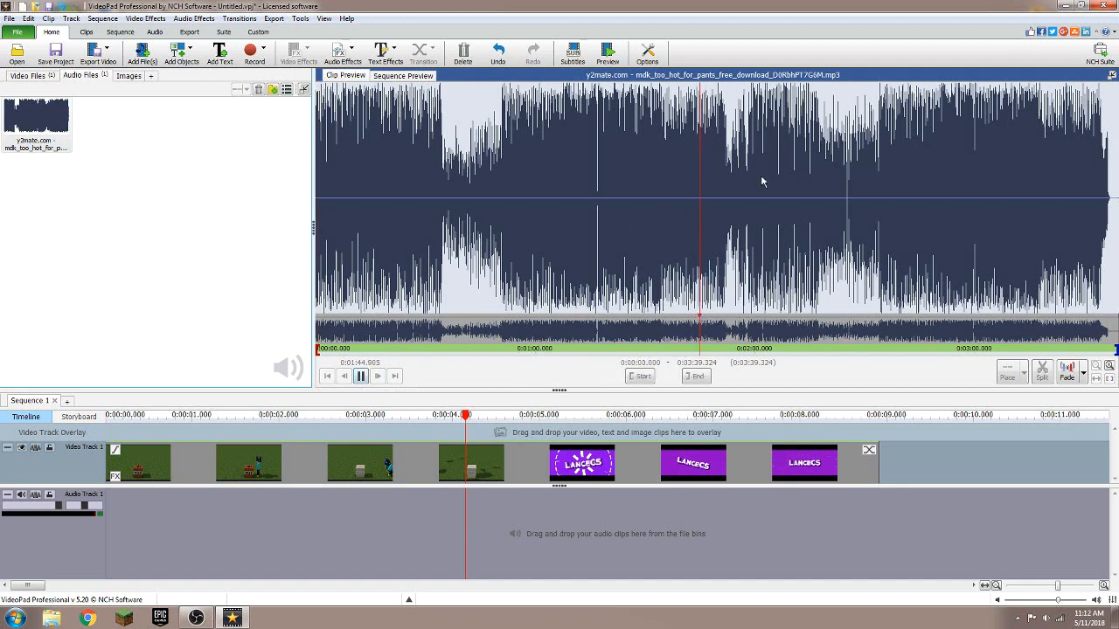
{"action": "left_click", "coordinate": [598, 173]}
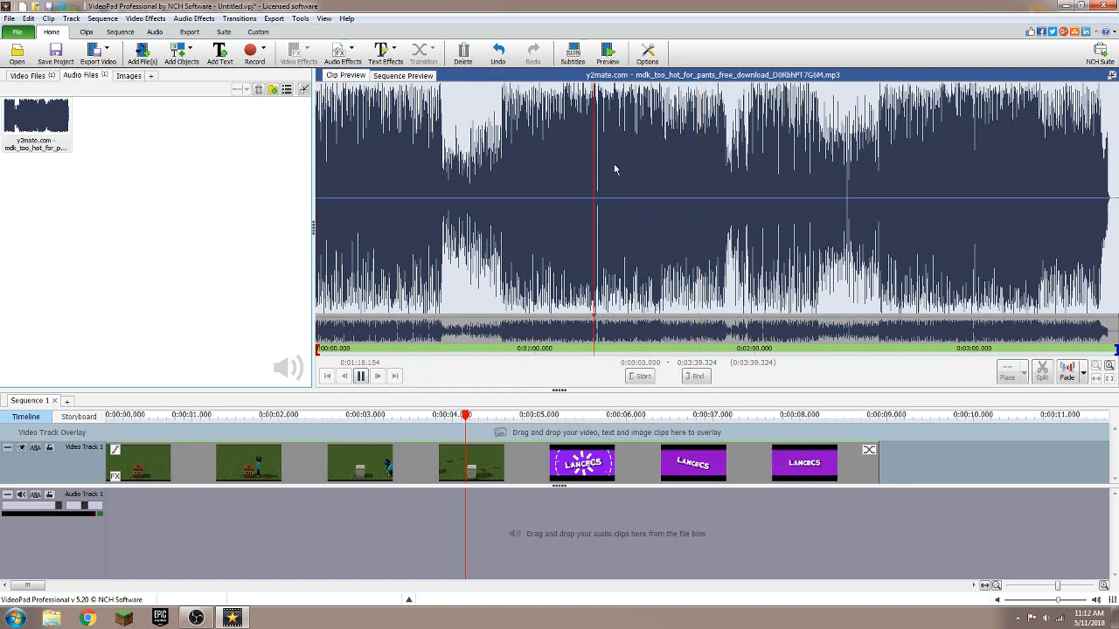
{"action": "left_click", "coordinate": [361, 376]}
Place the song on Audio Track 1 directly after the intro clip and play several parts of it in the sequence.
{"action": "left_click_drag", "start_coordinate": [37, 121], "coordinate": [259, 552]}
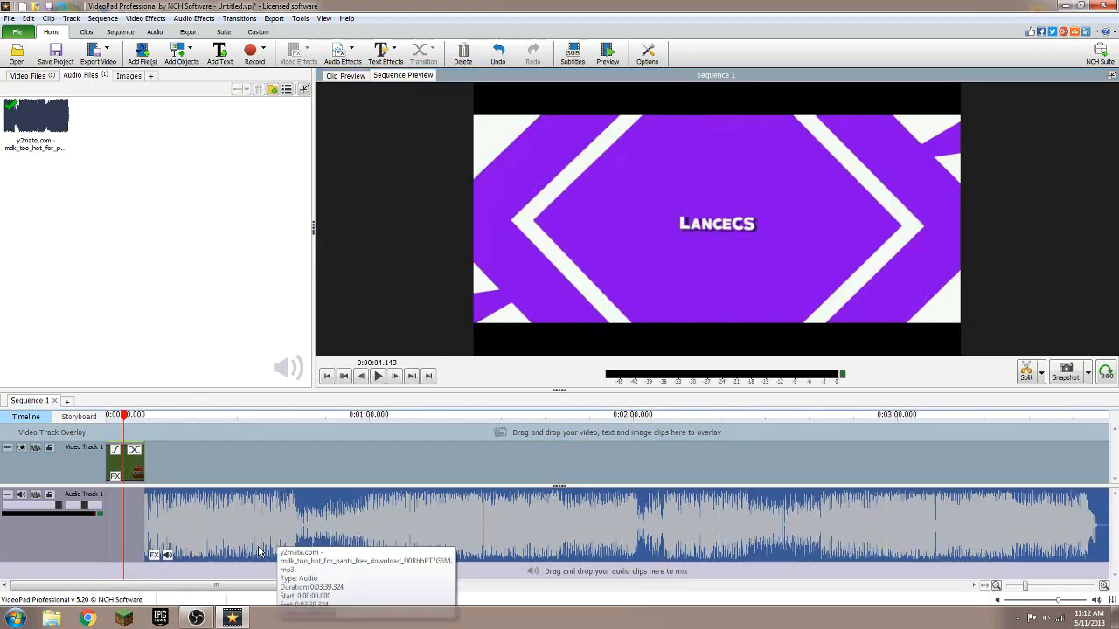
{"action": "left_click_drag", "start_coordinate": [124, 418], "coordinate": [202, 430]}
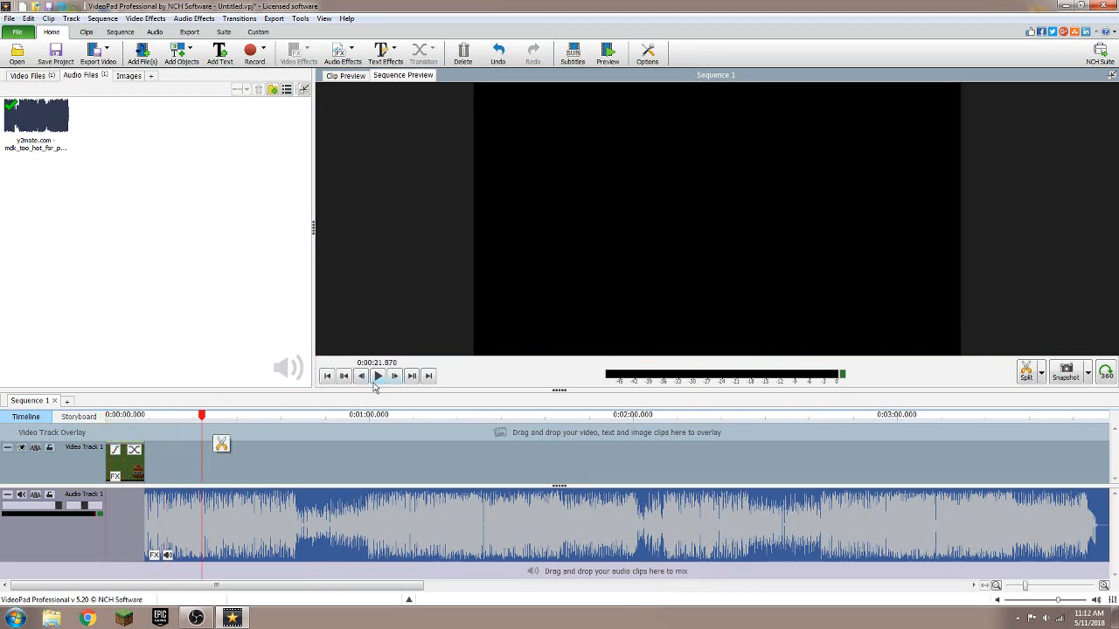
{"action": "left_click", "coordinate": [376, 375]}
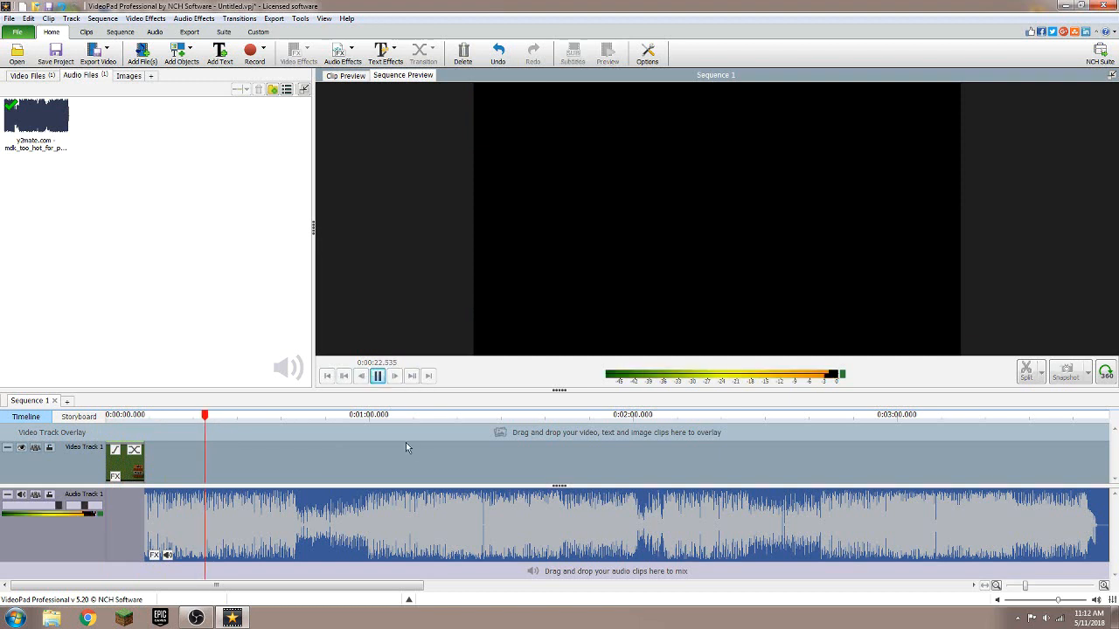
{"action": "left_click", "coordinate": [461, 420]}
{"action": "left_click", "coordinate": [486, 425]}
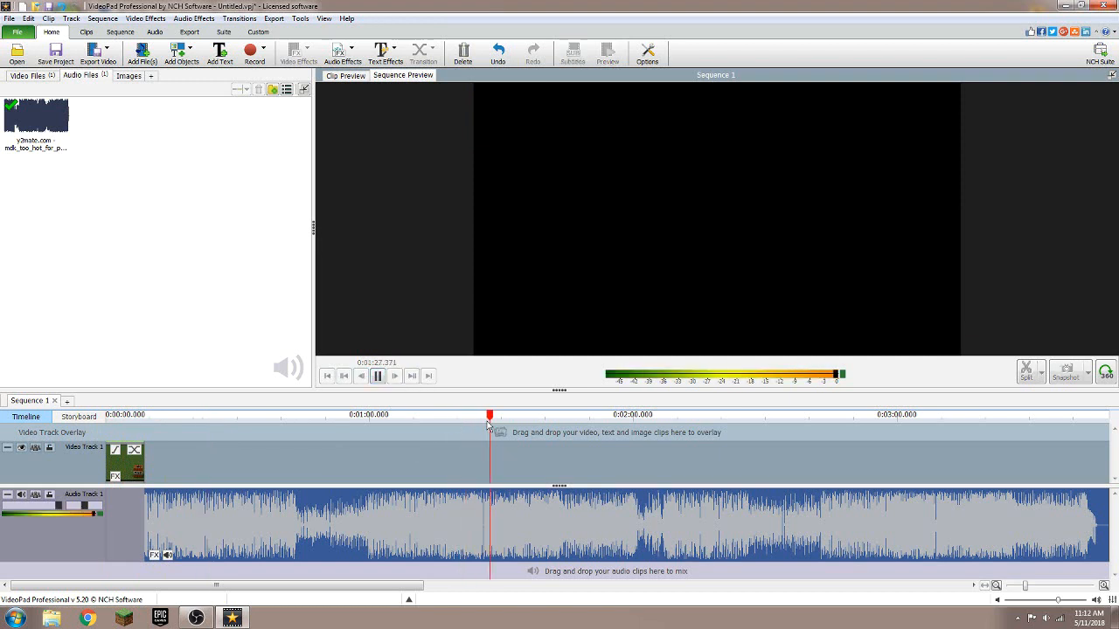
{"action": "left_click", "coordinate": [378, 376]}
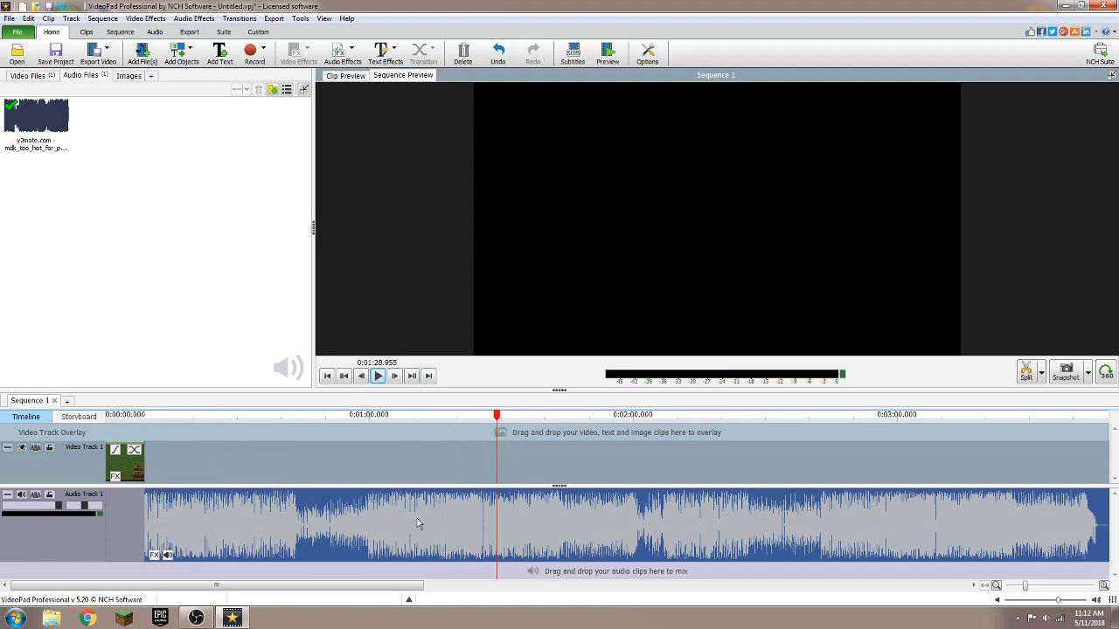
Position the playhead at 0:00:04.010, the first frame of the logo scene after the TNT explosion.
{"action": "mouse_move", "coordinate": [106, 415]}
{"action": "left_mouse_down"}
{"action": "mouse_move", "coordinate": [139, 416]}
{"action": "mouse_move", "coordinate": [122, 423]}
{"action": "left_mouse_up"}
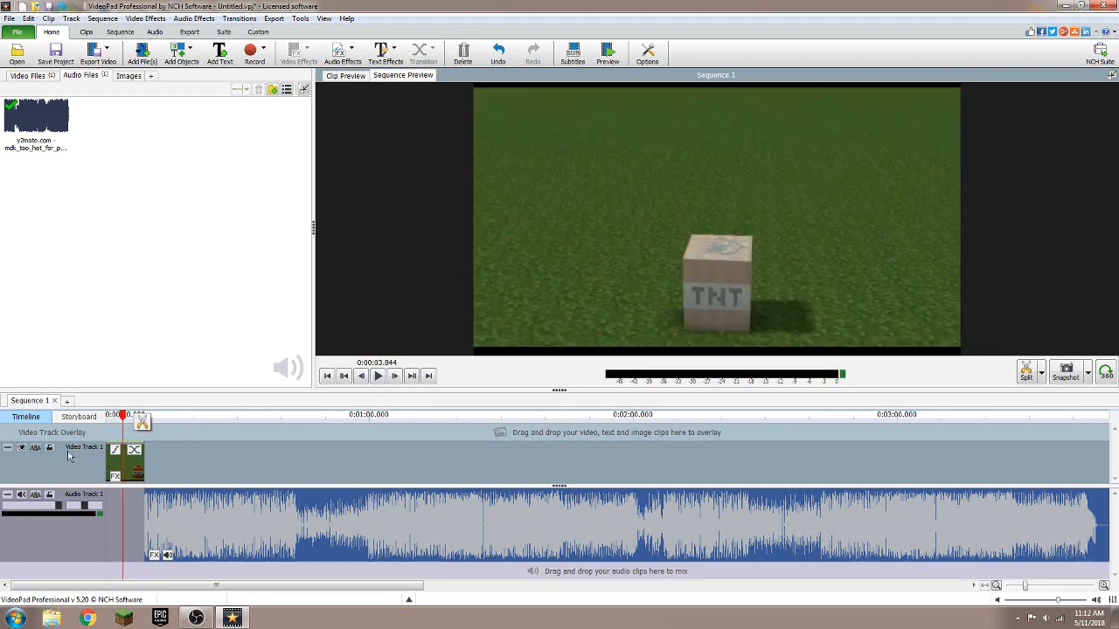
{"action": "scroll", "coordinate": [22, 457], "scroll_direction": "up", "scroll_amount": 2}
{"action": "scroll", "coordinate": [175, 428], "scroll_direction": "up", "scroll_amount": 2}
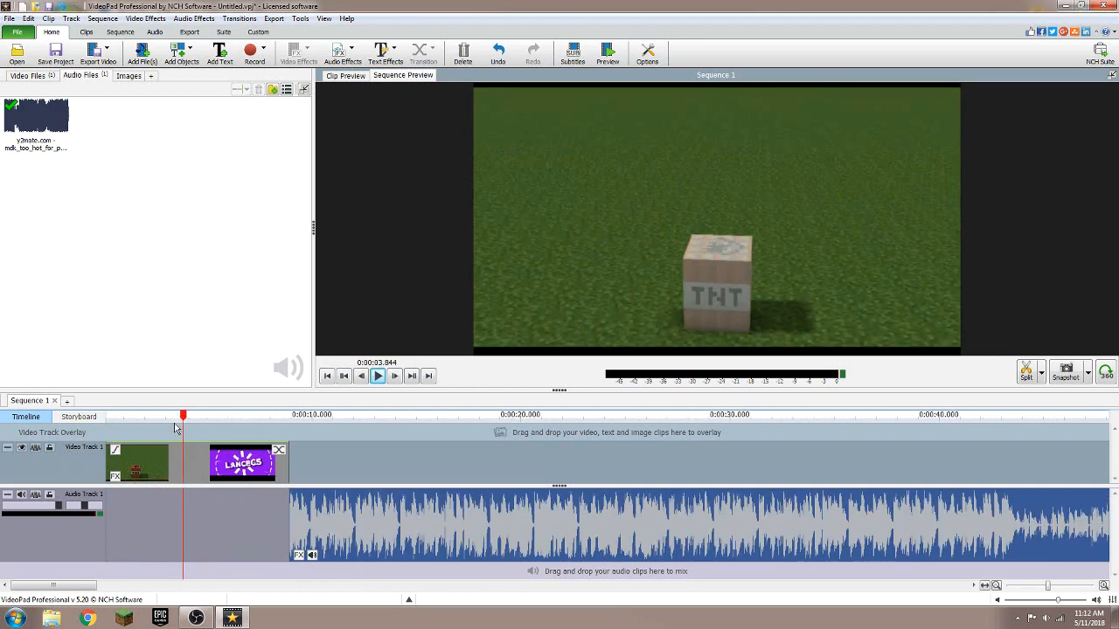
{"action": "left_click", "coordinate": [396, 377]}
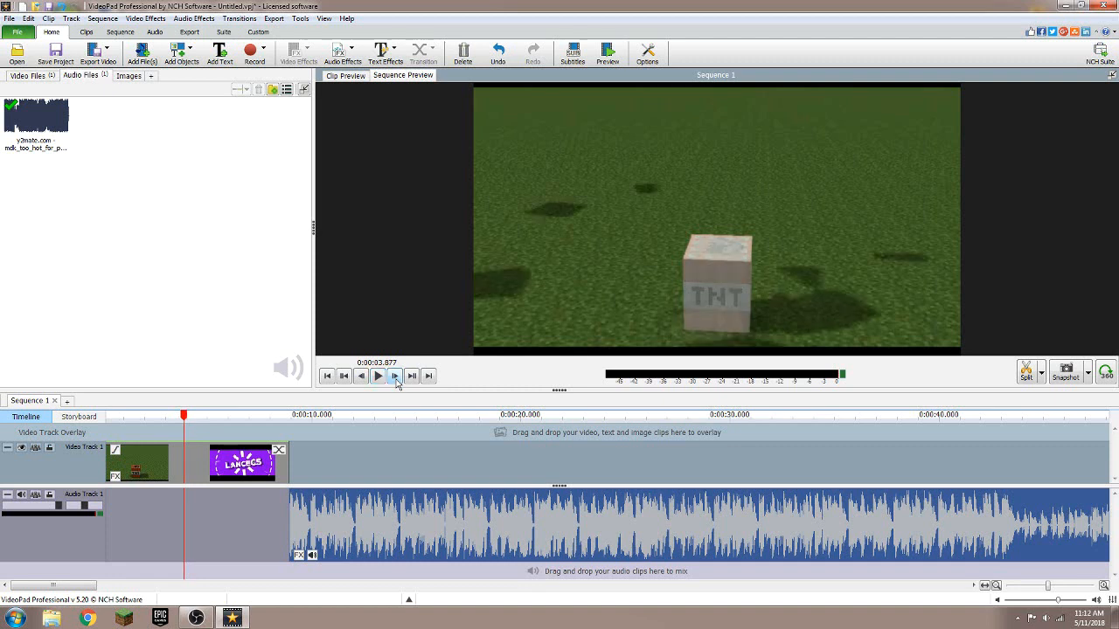
{"action": "left_click", "coordinate": [395, 377]}
{"action": "left_click", "coordinate": [395, 377]}
{"action": "left_click", "coordinate": [395, 377]}
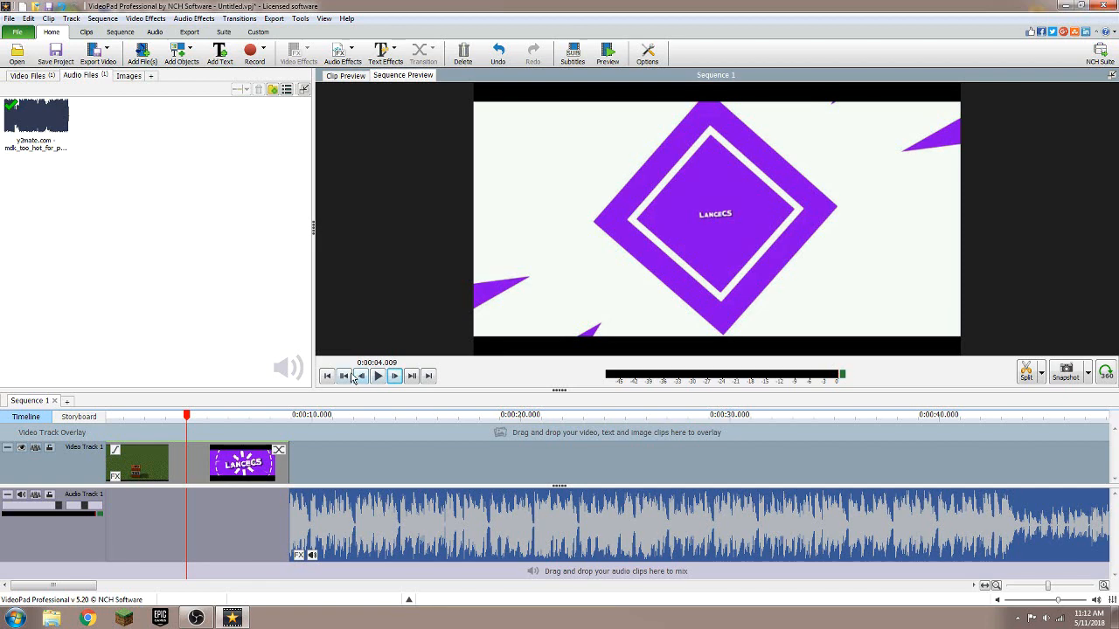
{"action": "left_click_drag", "start_coordinate": [188, 417], "coordinate": [186, 419]}
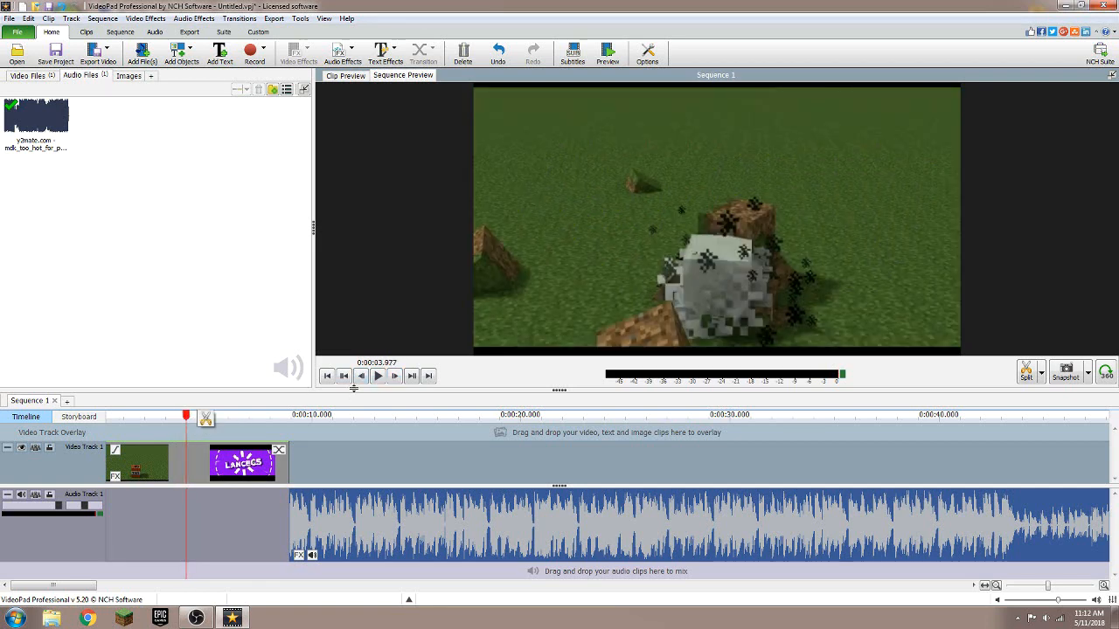
{"action": "left_click", "coordinate": [396, 376]}
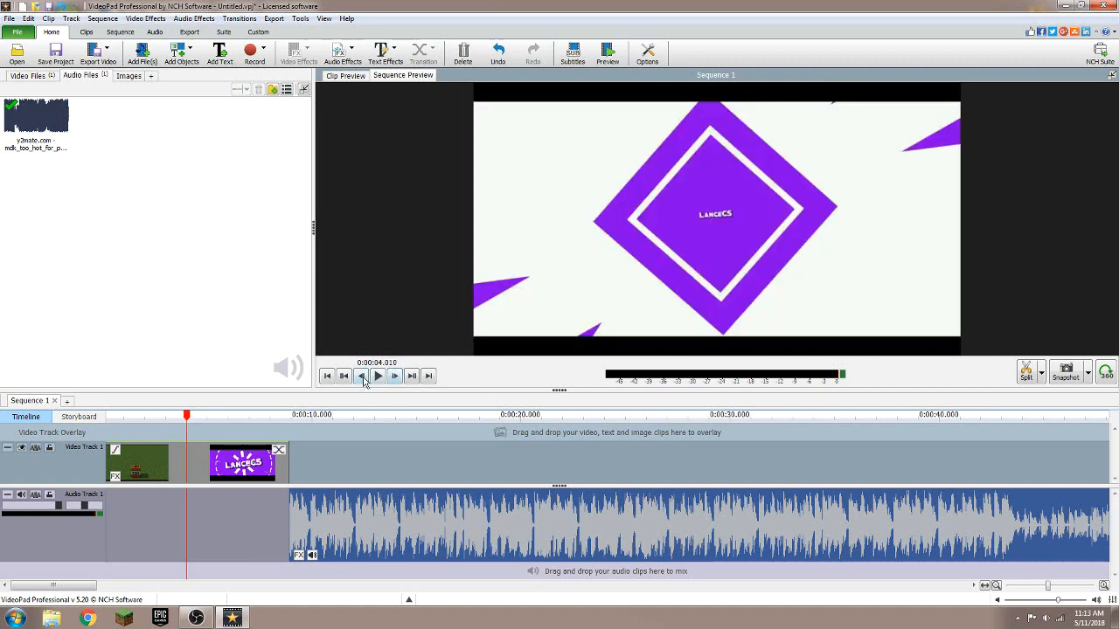
Check the neighbouring frames and split the intro video clip at 0:00:04.010, where the logo scene starts.
{"action": "left_click", "coordinate": [363, 377]}
{"action": "left_click", "coordinate": [363, 377]}
{"action": "left_click", "coordinate": [362, 377]}
{"action": "left_click", "coordinate": [395, 378]}
{"action": "left_click", "coordinate": [395, 378]}
{"action": "left_click", "coordinate": [395, 378]}
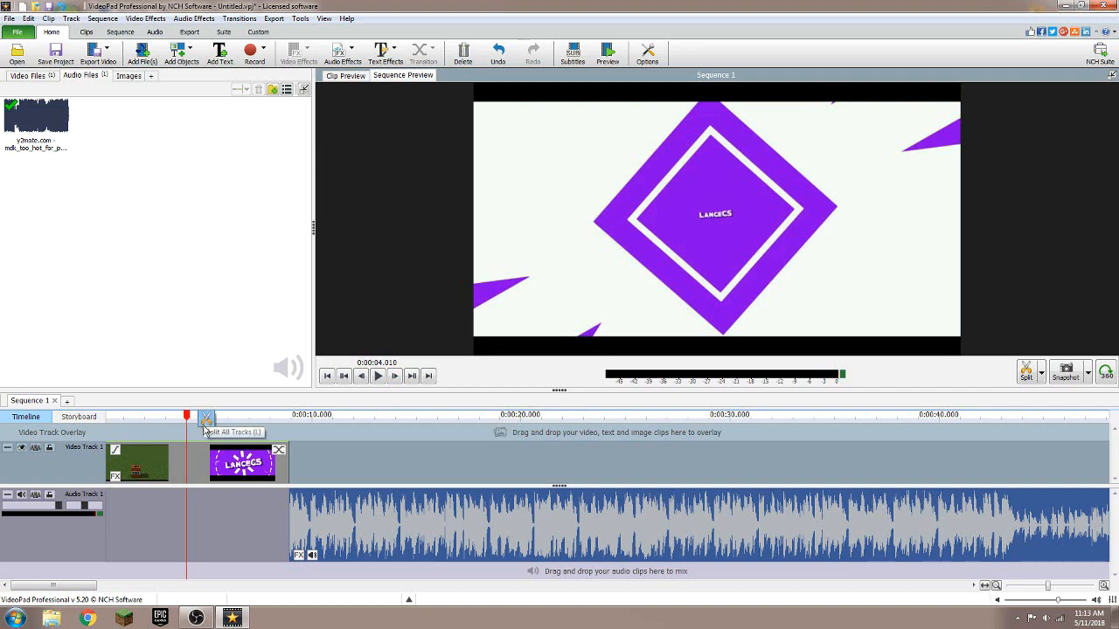
{"action": "right_click", "coordinate": [200, 468]}
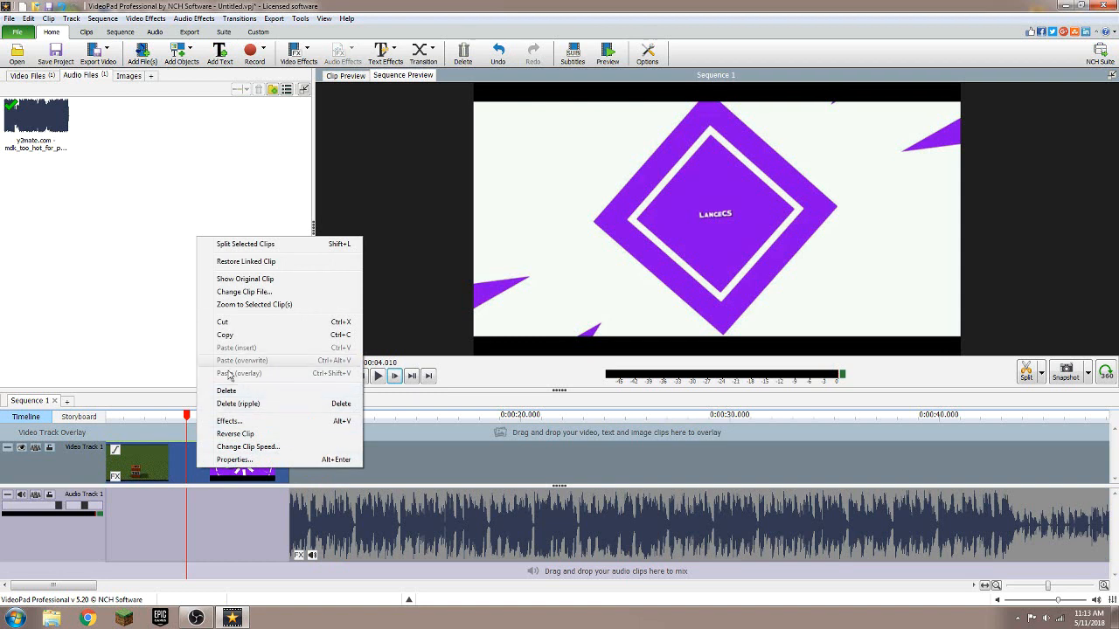
{"action": "left_click", "coordinate": [237, 245]}
Play the part before the video split and move the song so that it starts at the cut to the logo scene.
{"action": "left_click_drag", "start_coordinate": [187, 416], "coordinate": [161, 423]}
{"action": "left_click_drag", "start_coordinate": [218, 458], "coordinate": [273, 464]}
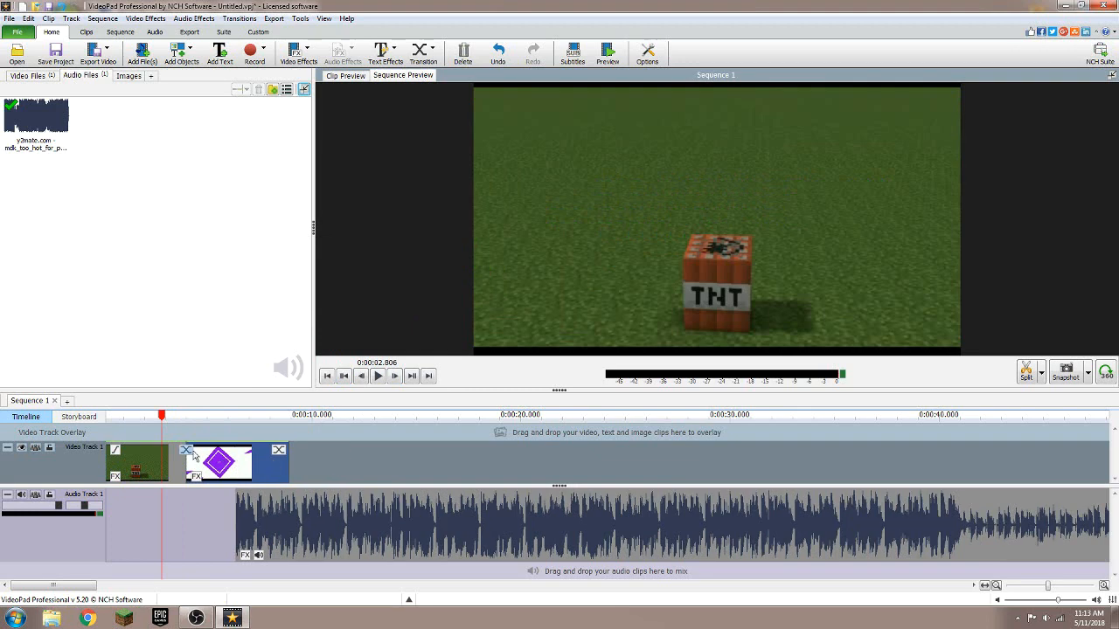
{"action": "left_click", "coordinate": [379, 376]}
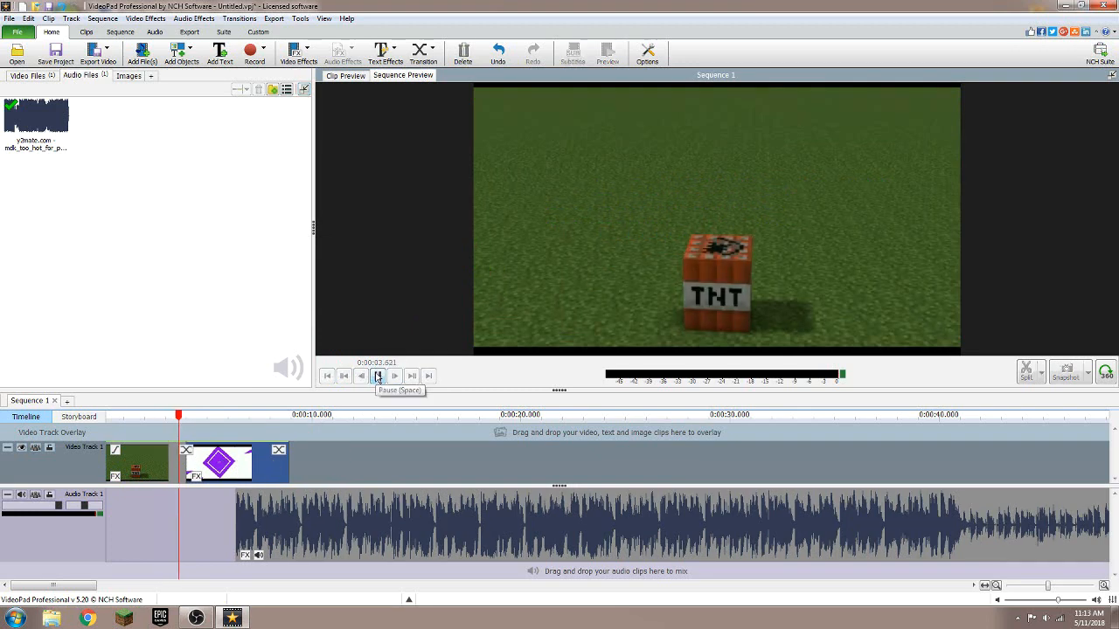
{"action": "left_click", "coordinate": [378, 376]}
{"action": "mouse_move", "coordinate": [180, 426]}
{"action": "left_mouse_down"}
{"action": "mouse_move", "coordinate": [208, 433]}
{"action": "mouse_move", "coordinate": [180, 437]}
{"action": "left_mouse_up"}
{"action": "scroll", "coordinate": [179, 438], "scroll_direction": "up", "scroll_amount": 5}
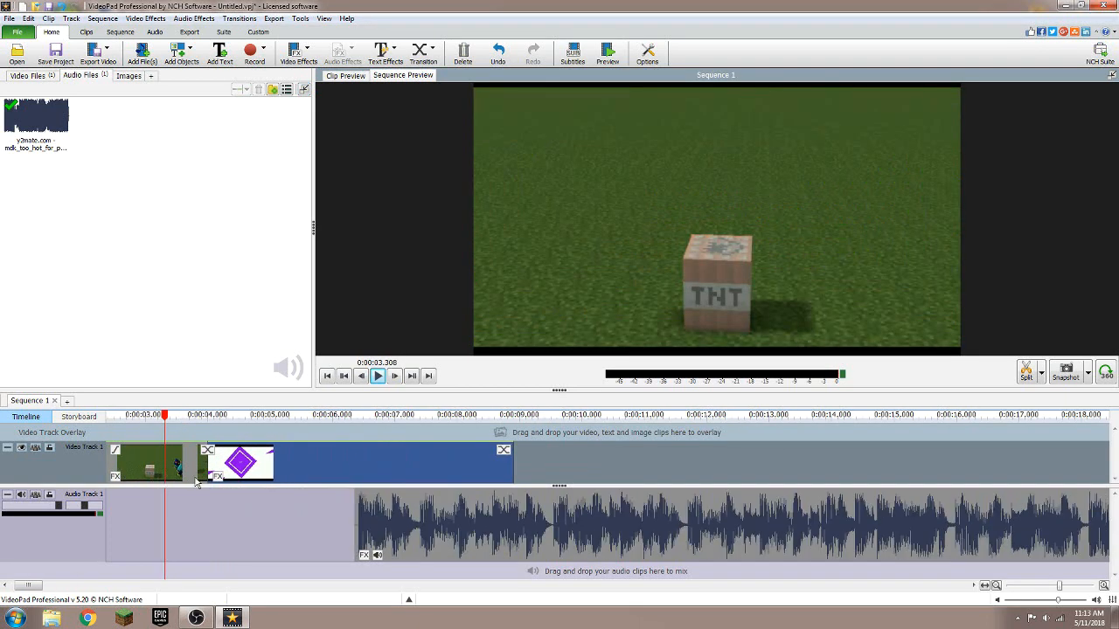
{"action": "scroll", "coordinate": [218, 473], "scroll_direction": "down", "scroll_amount": 5}
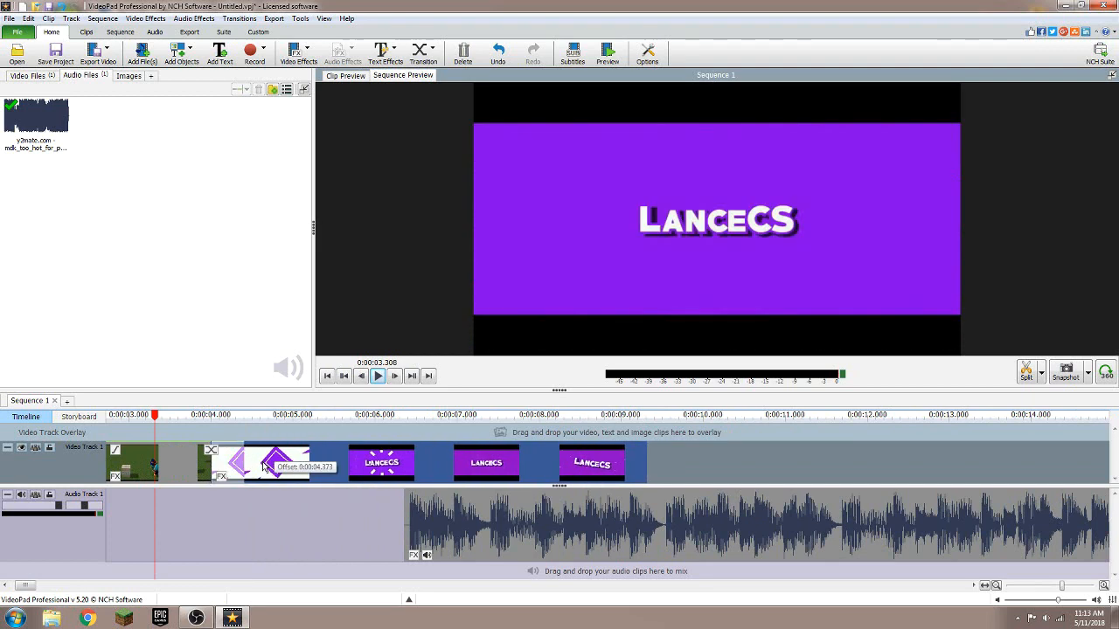
{"action": "left_click_drag", "start_coordinate": [378, 534], "coordinate": [311, 529]}
{"action": "scroll", "coordinate": [318, 509], "scroll_direction": "down", "scroll_amount": 1}
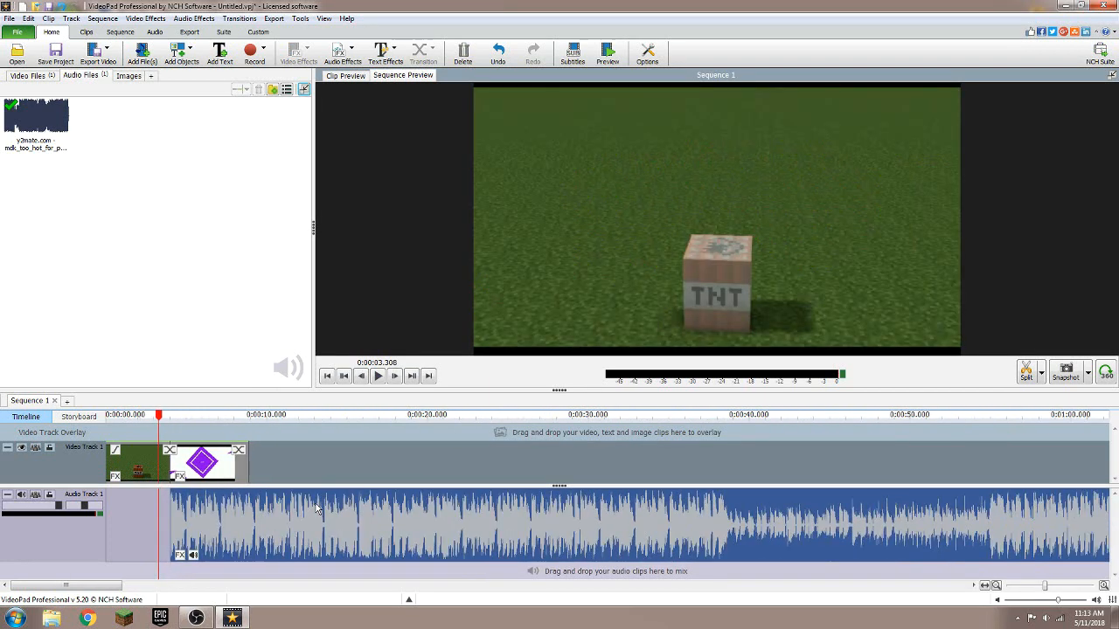
Play the song around the short silence near 0:01:21 to locate the exact point where the beat drops.
{"action": "scroll", "coordinate": [316, 511], "scroll_direction": "down", "scroll_amount": 4}
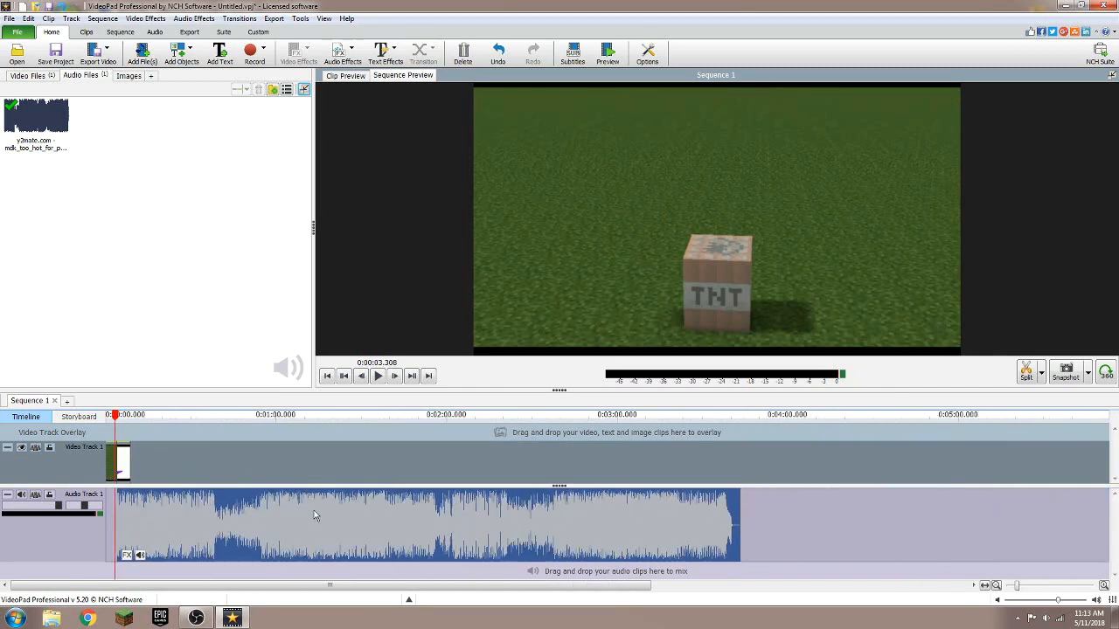
{"action": "scroll", "coordinate": [318, 531], "scroll_direction": "up", "scroll_amount": 4}
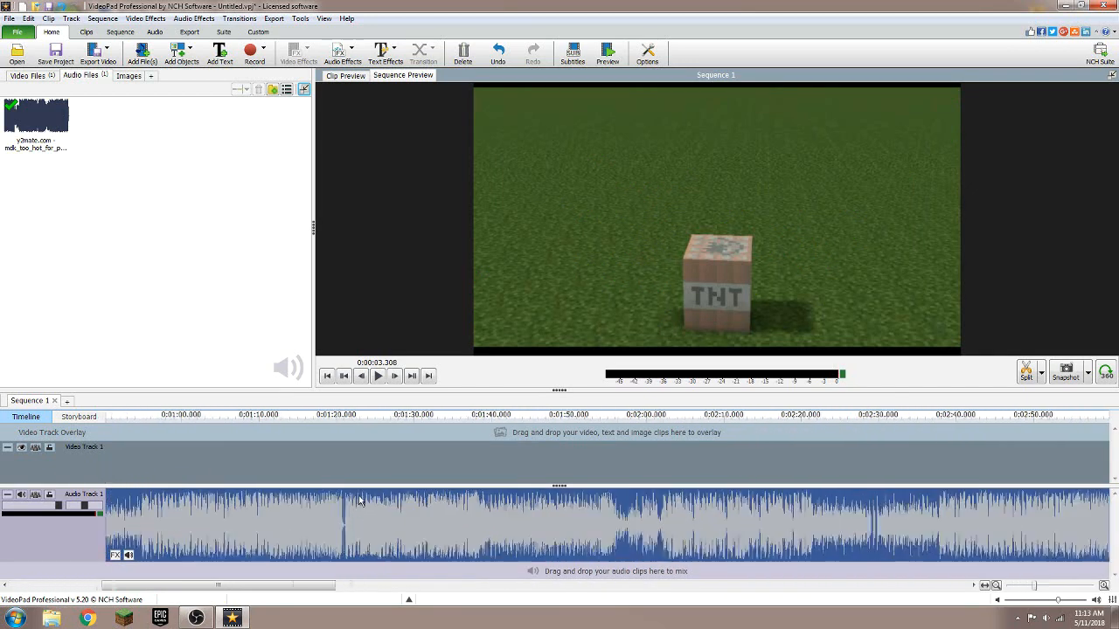
{"action": "left_click", "coordinate": [319, 422]}
{"action": "left_click", "coordinate": [378, 375]}
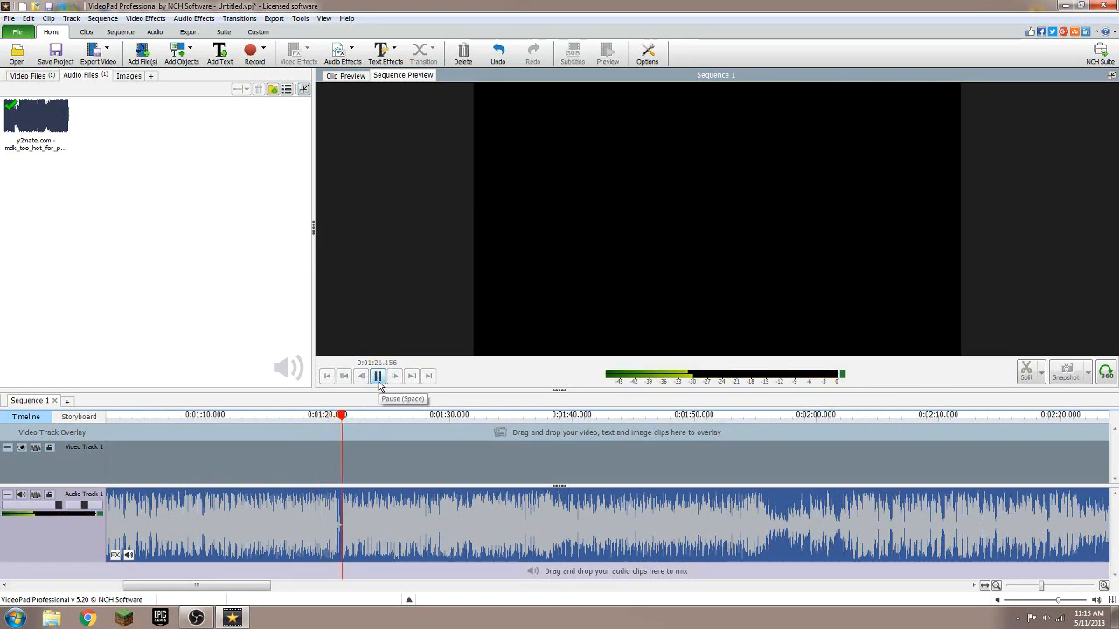
{"action": "left_click", "coordinate": [378, 376]}
{"action": "scroll", "coordinate": [340, 498], "scroll_direction": "up", "scroll_amount": 2}
{"action": "left_click_drag", "start_coordinate": [352, 417], "coordinate": [342, 418]}
{"action": "left_click", "coordinate": [378, 376]}
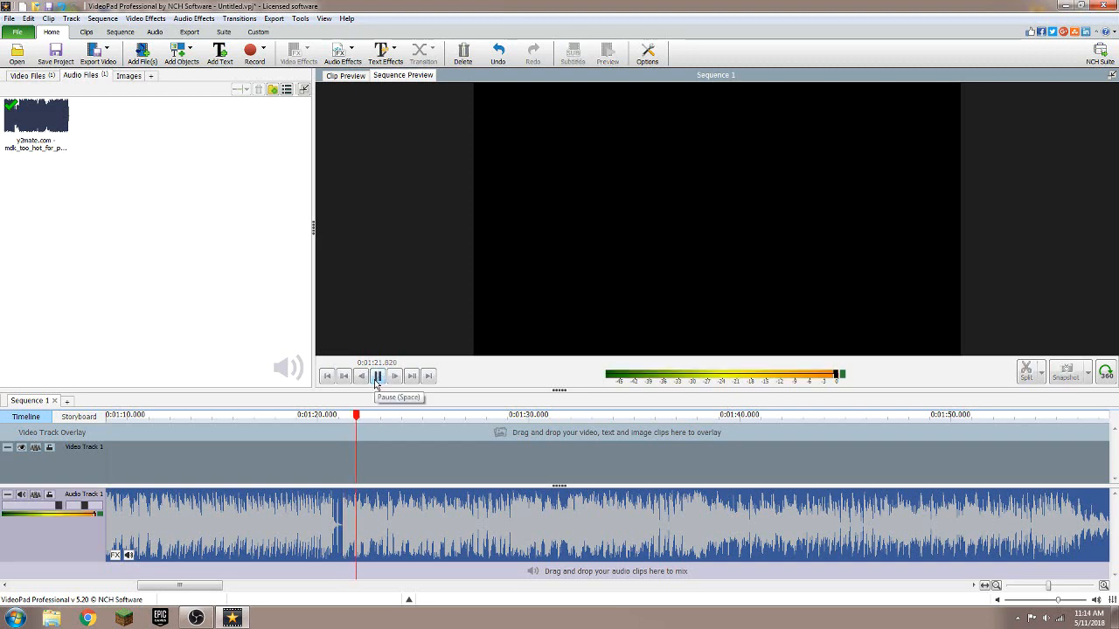
{"action": "left_click", "coordinate": [378, 376]}
Split the song on Audio Track 1 at 0:01:21.221, right where the waveform restarts after the silence.
{"action": "scroll", "coordinate": [365, 437], "scroll_direction": "up", "scroll_amount": 2}
{"action": "left_click_drag", "start_coordinate": [370, 417], "coordinate": [345, 417]}
{"action": "scroll", "coordinate": [345, 428], "scroll_direction": "up", "scroll_amount": 2}
{"action": "scroll", "coordinate": [394, 432], "scroll_direction": "up", "scroll_amount": 1}
{"action": "left_click_drag", "start_coordinate": [430, 417], "coordinate": [378, 418]}
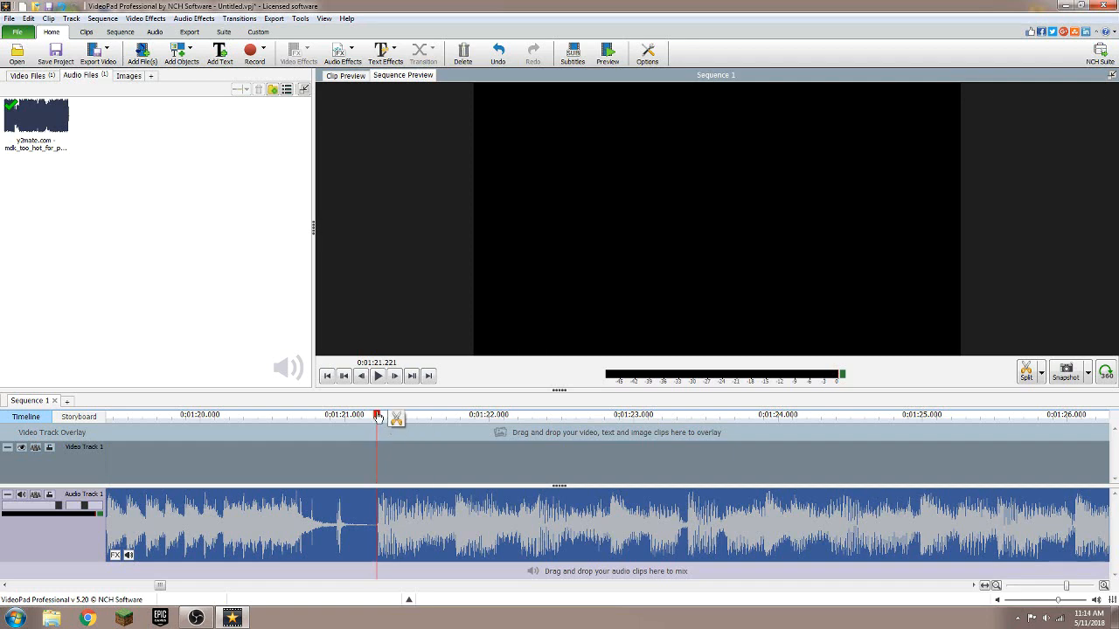
{"action": "right_click", "coordinate": [413, 507]}
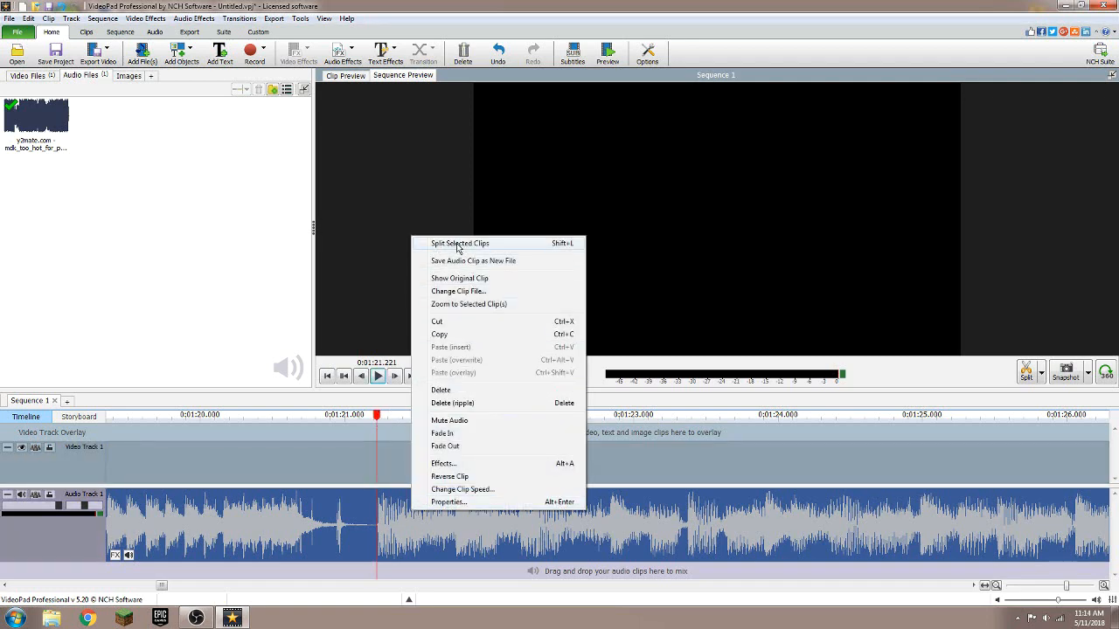
{"action": "left_click", "coordinate": [456, 245]}
Move the first part of the split song behind its second part on Audio Track 1.
{"action": "scroll", "coordinate": [270, 525], "scroll_direction": "down", "scroll_amount": 6}
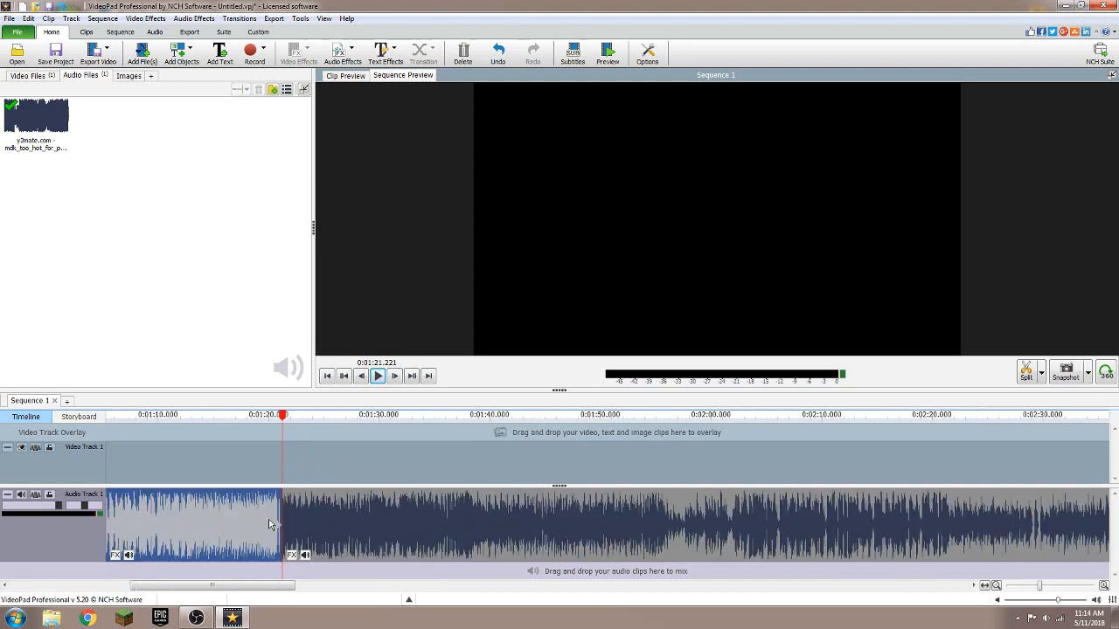
{"action": "scroll", "coordinate": [268, 522], "scroll_direction": "down", "scroll_amount": 3}
{"action": "left_click_drag", "start_coordinate": [272, 426], "coordinate": [232, 428]}
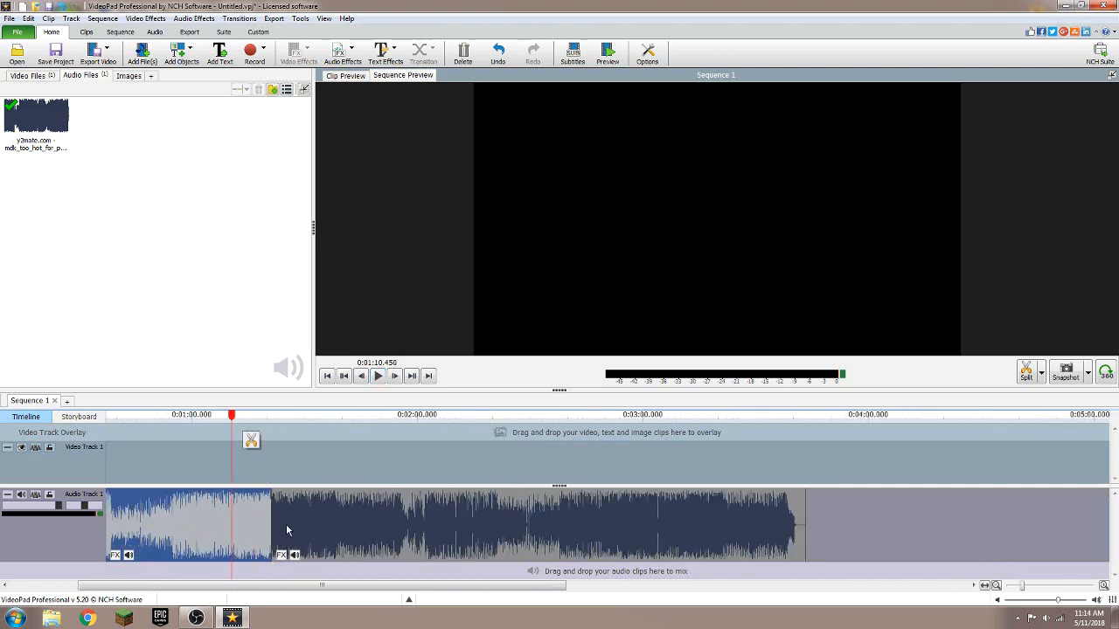
{"action": "left_click_drag", "start_coordinate": [350, 509], "coordinate": [280, 518]}
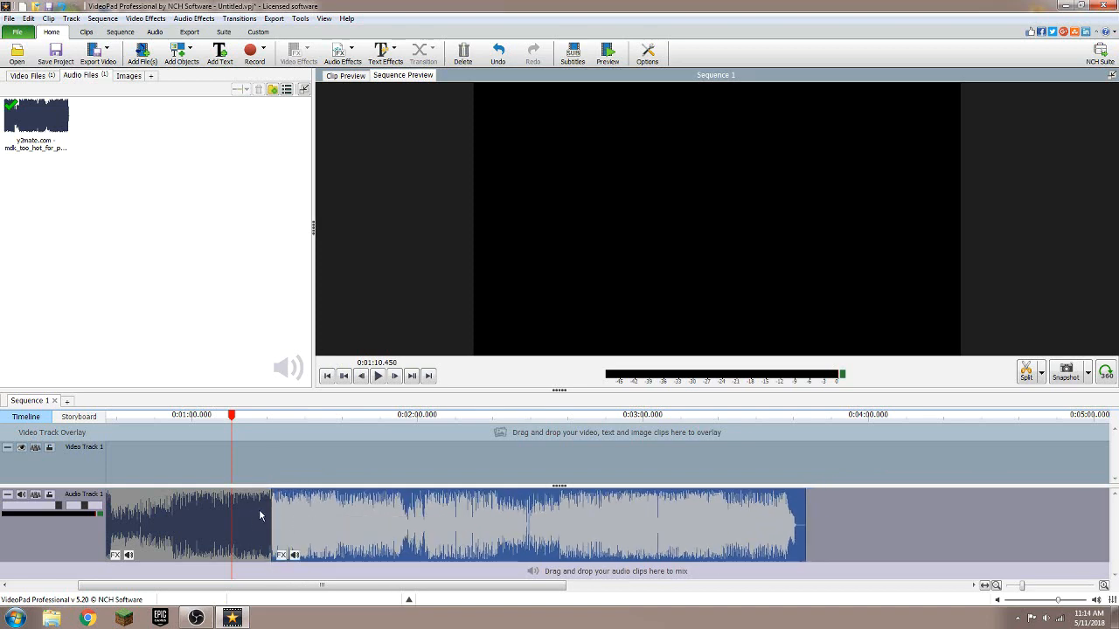
{"action": "left_click", "coordinate": [253, 516]}
{"action": "left_click_drag", "start_coordinate": [203, 586], "coordinate": [135, 593]}
{"action": "scroll", "coordinate": [123, 593], "scroll_direction": "down", "scroll_amount": 2}
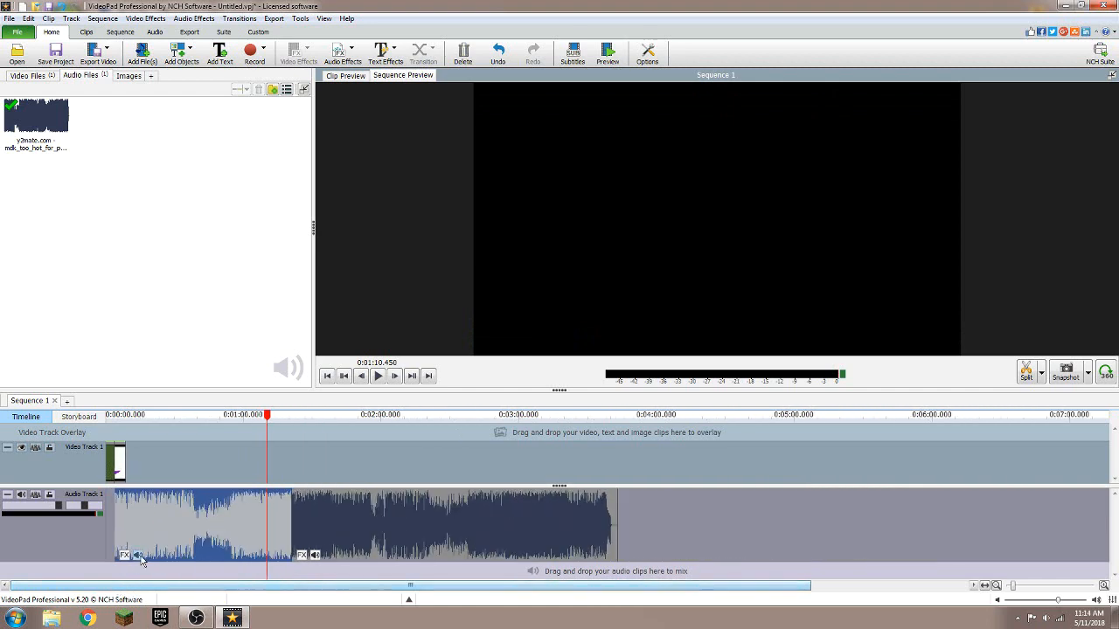
{"action": "left_click_drag", "start_coordinate": [166, 535], "coordinate": [664, 542]}
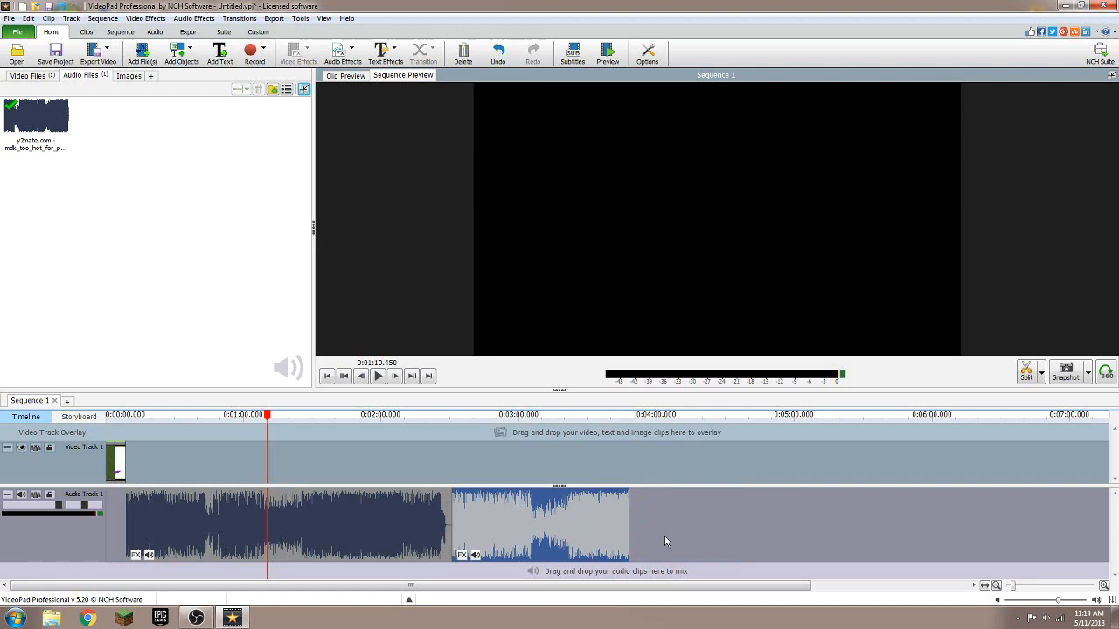
Align the start of the song's second part with the cut to the logo scene and play the intro over it.
{"action": "left_click_drag", "start_coordinate": [155, 516], "coordinate": [154, 509]}
{"action": "scroll", "coordinate": [58, 507], "scroll_direction": "up", "scroll_amount": 5}
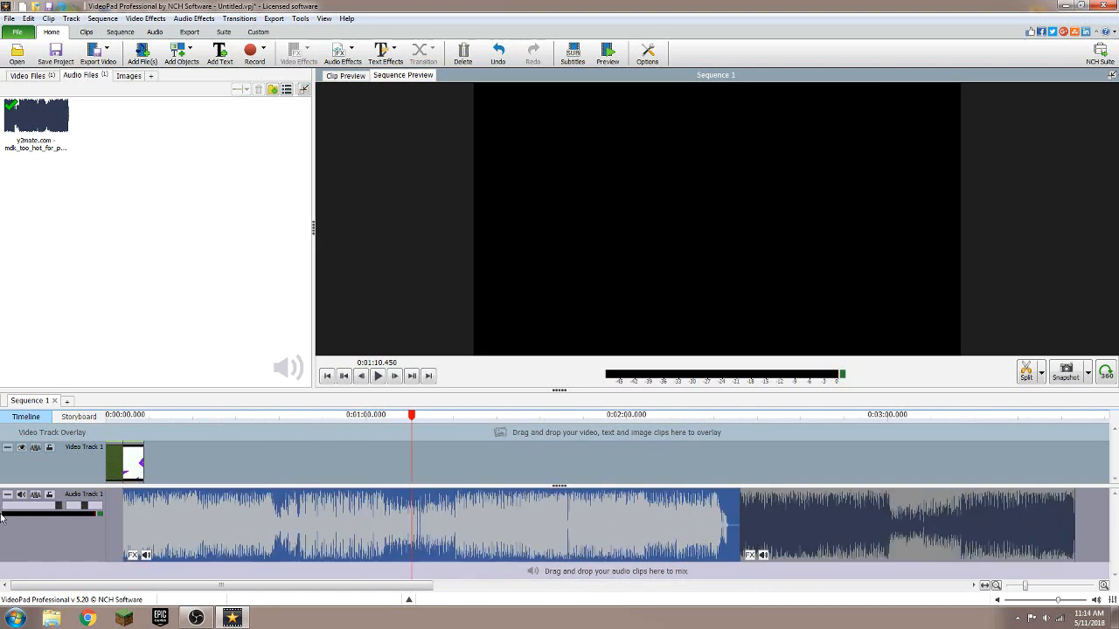
{"action": "left_click_drag", "start_coordinate": [185, 419], "coordinate": [117, 420]}
{"action": "left_click", "coordinate": [374, 379]}
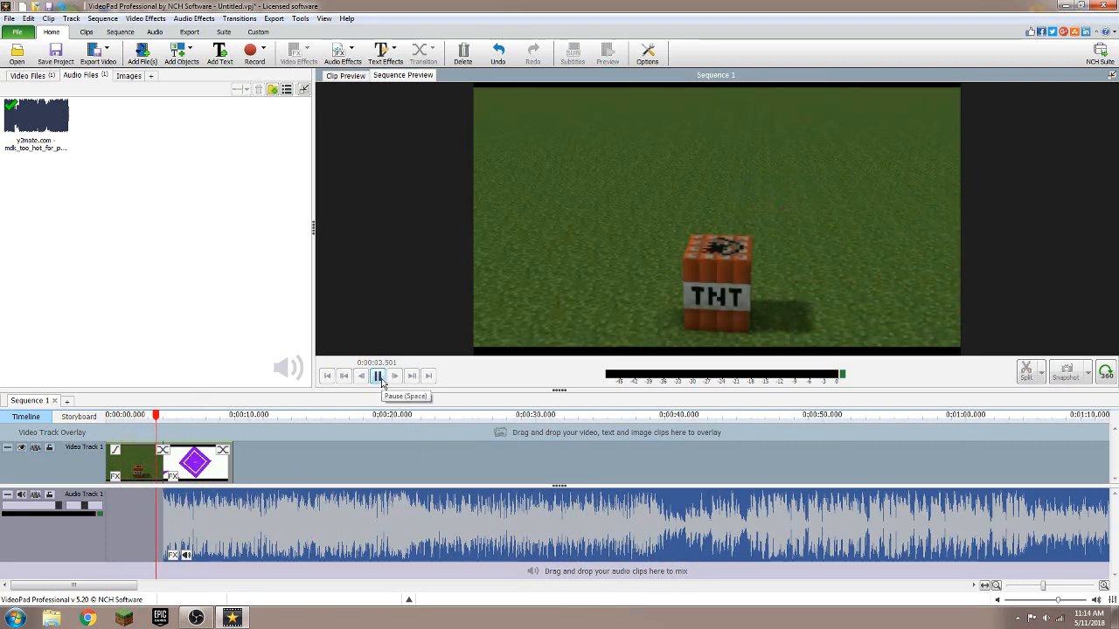
{"action": "left_click", "coordinate": [378, 377]}
{"action": "left_click_drag", "start_coordinate": [187, 424], "coordinate": [199, 427]}
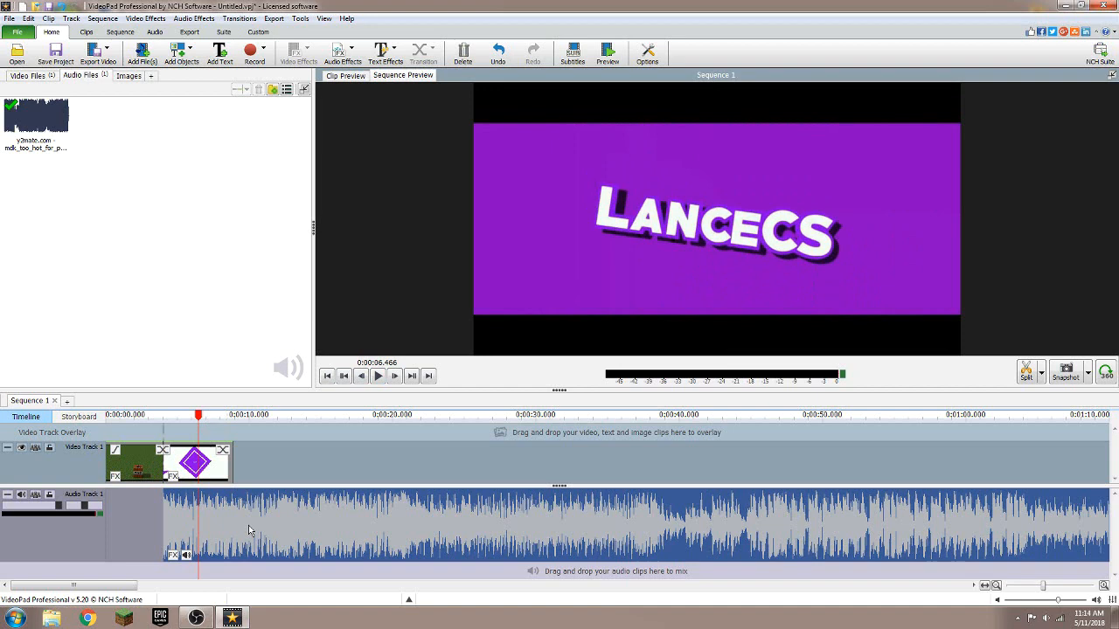
Play the silent opening of the intro and move the song's first part back to the start of Audio Track 1.
{"action": "scroll", "coordinate": [249, 523], "scroll_direction": "down", "scroll_amount": 4}
{"action": "scroll", "coordinate": [246, 520], "scroll_direction": "down", "scroll_amount": 3}
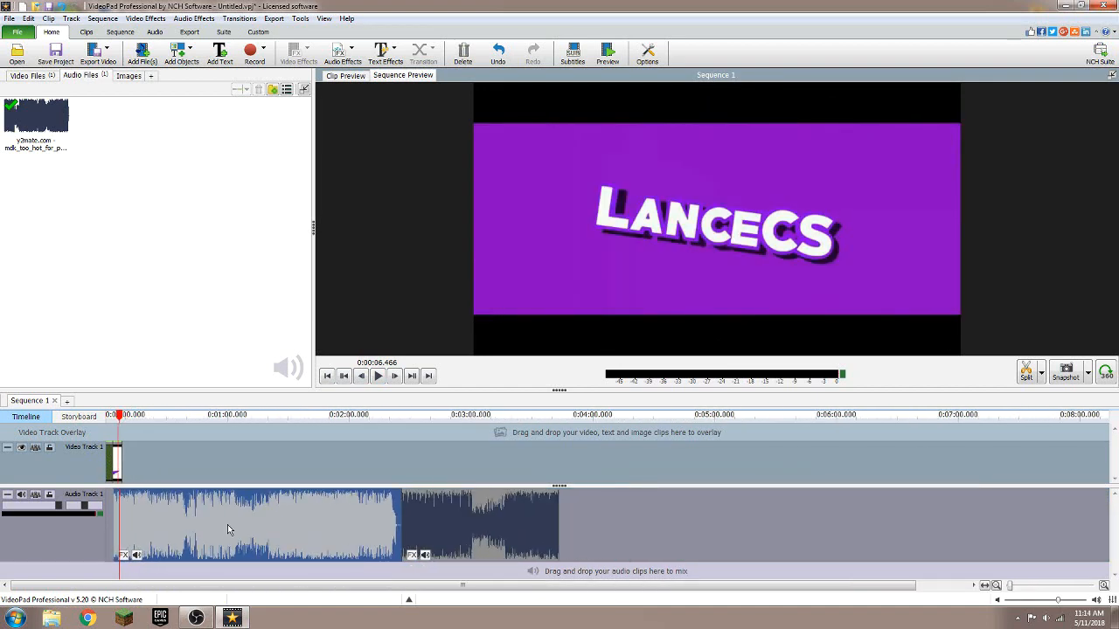
{"action": "left_click", "coordinate": [108, 415]}
{"action": "left_click", "coordinate": [378, 376]}
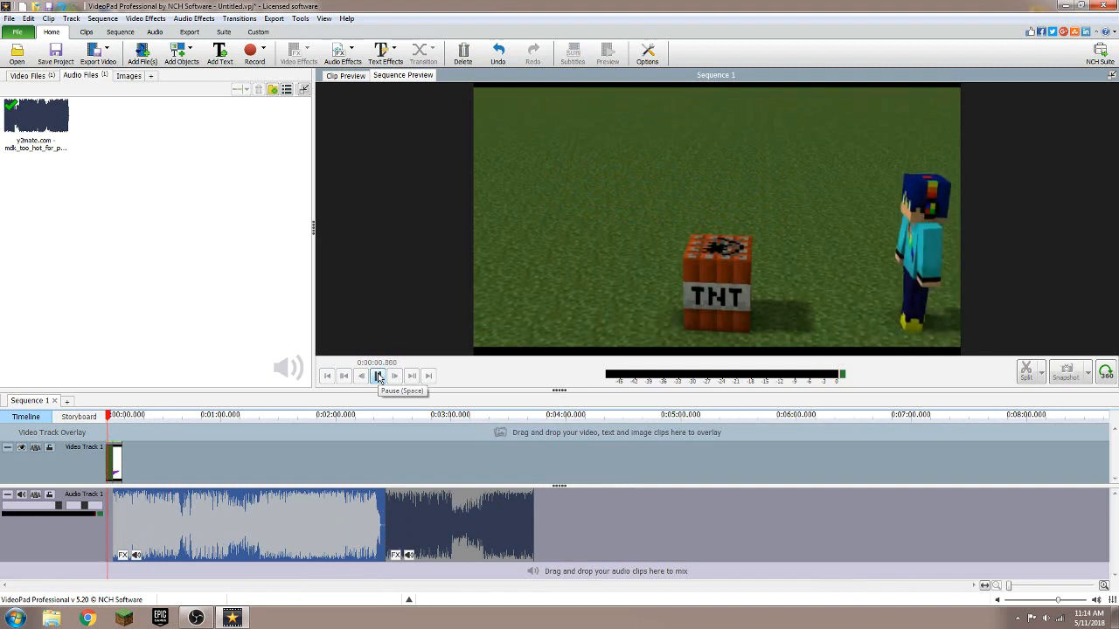
{"action": "left_click", "coordinate": [379, 376]}
{"action": "left_click", "coordinate": [431, 514]}
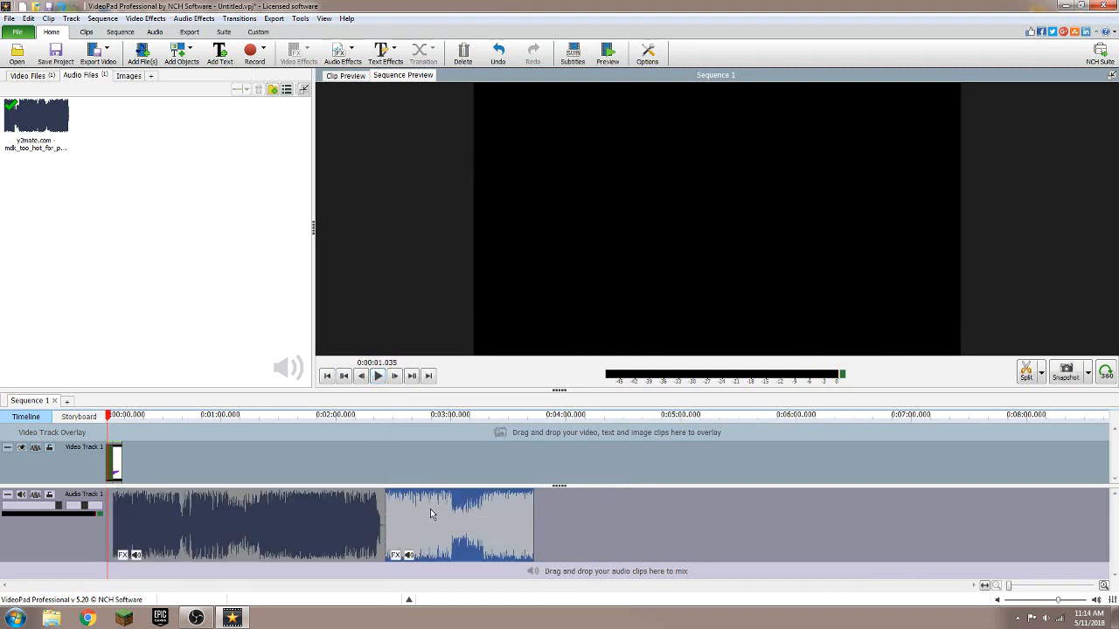
{"action": "left_click_drag", "start_coordinate": [497, 522], "coordinate": [73, 529]}
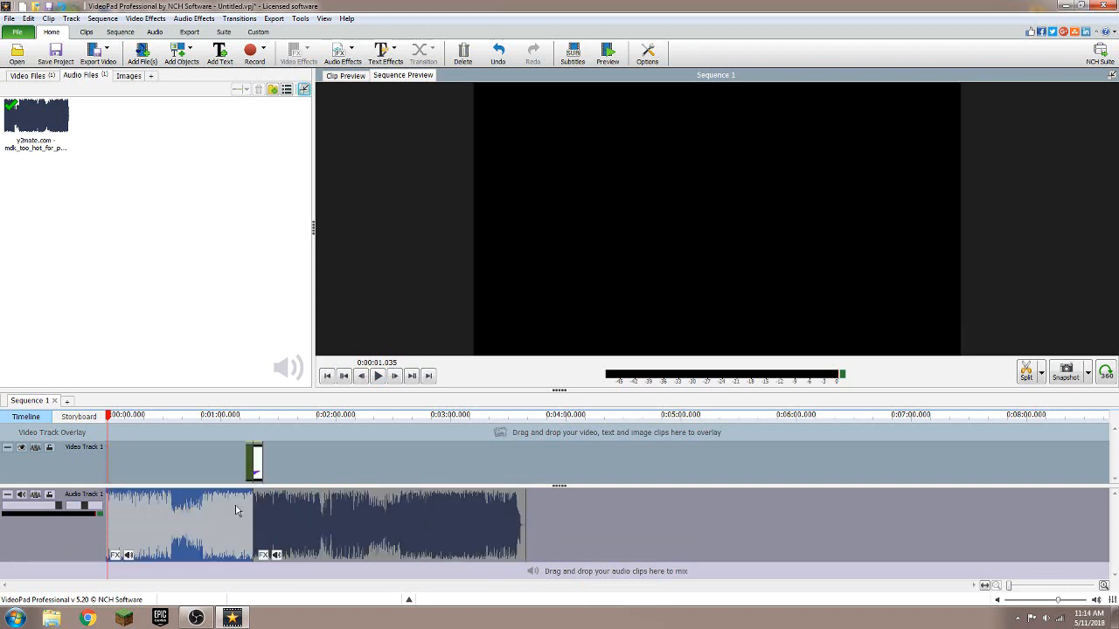
Trim the start of the song's first part to the beginning of the intro video, keeping a duration of 0:00:04.010.
{"action": "left_click", "coordinate": [335, 415]}
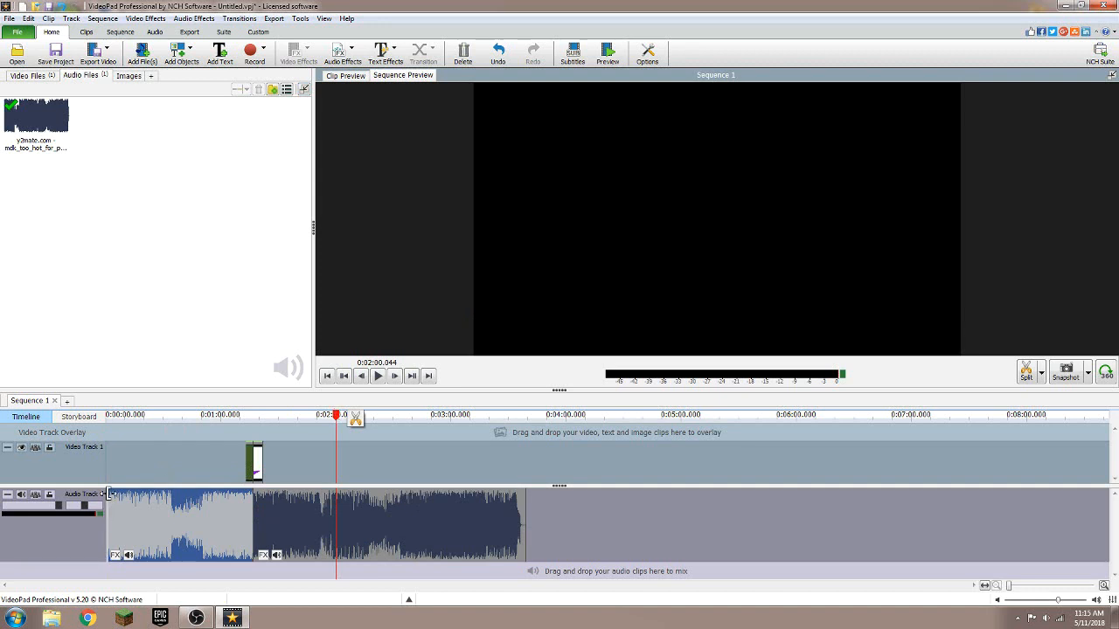
{"action": "left_click", "coordinate": [170, 421]}
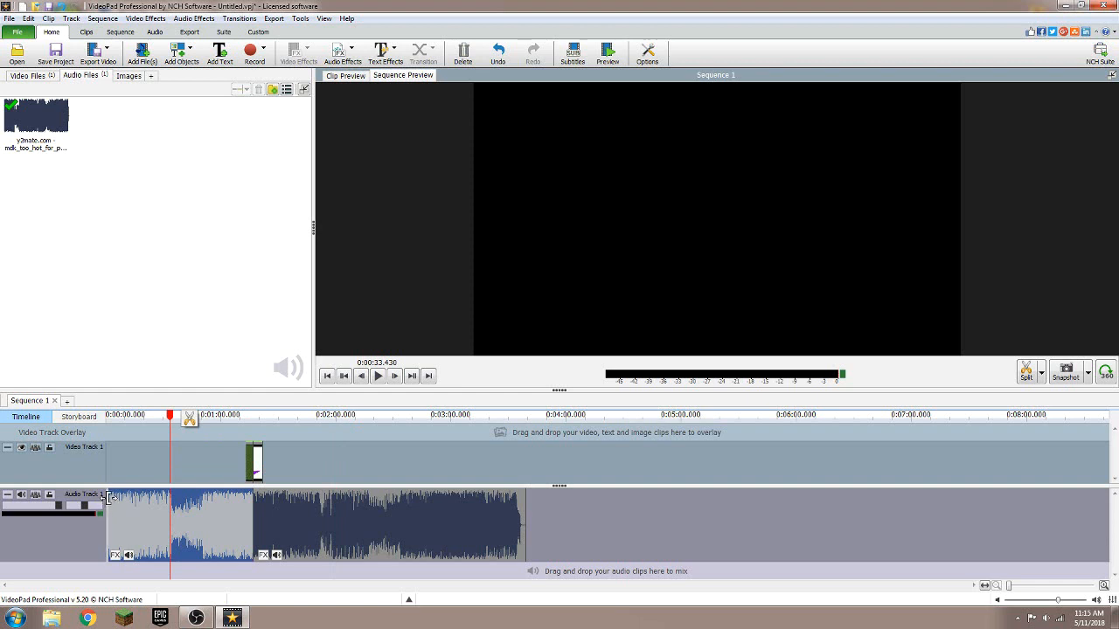
{"action": "left_click_drag", "start_coordinate": [108, 498], "coordinate": [246, 495]}
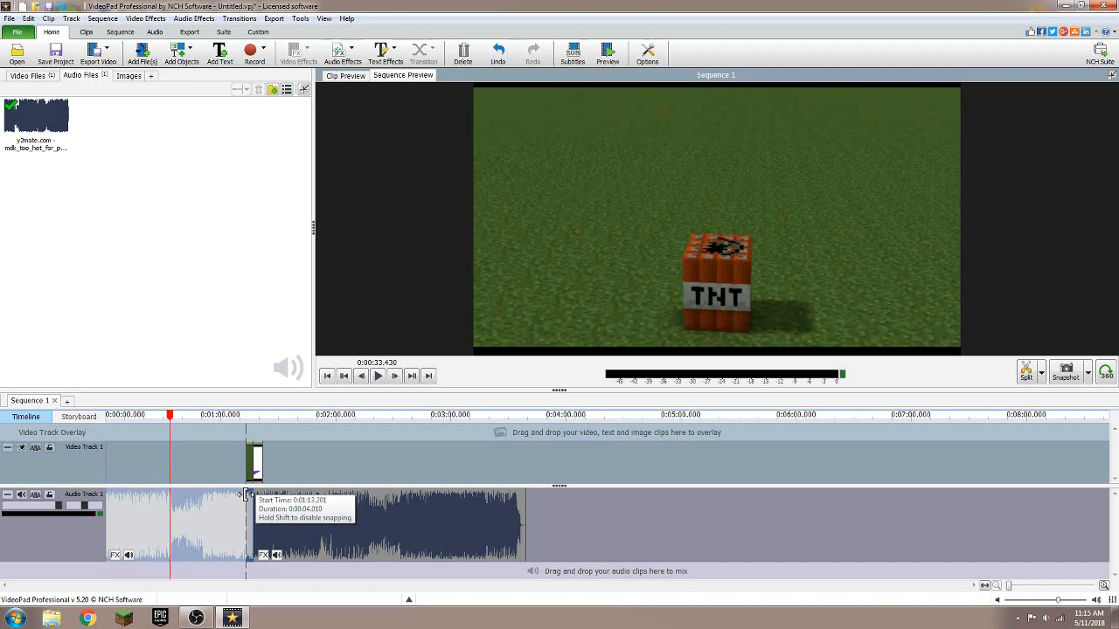
{"action": "left_click_drag", "start_coordinate": [246, 495], "coordinate": [245, 495]}
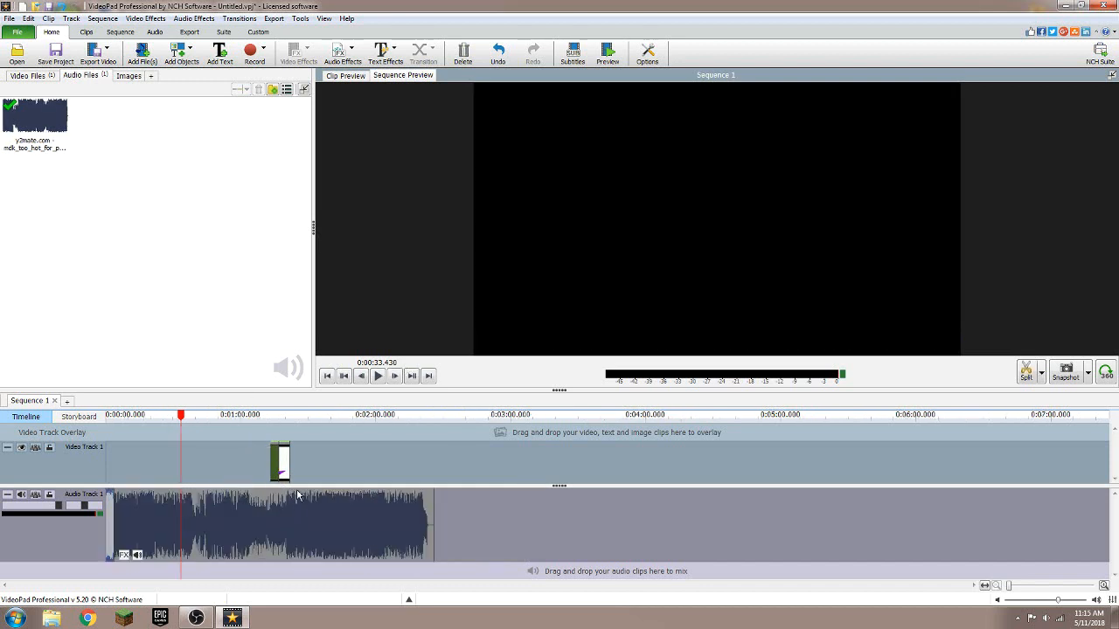
Move both intro clips on Video Track 1 back to the start of the timeline, above the beginning of the song.
{"action": "scroll", "coordinate": [276, 468], "scroll_direction": "up", "scroll_amount": 1}
{"action": "left_click_drag", "start_coordinate": [110, 588], "coordinate": [55, 588]}
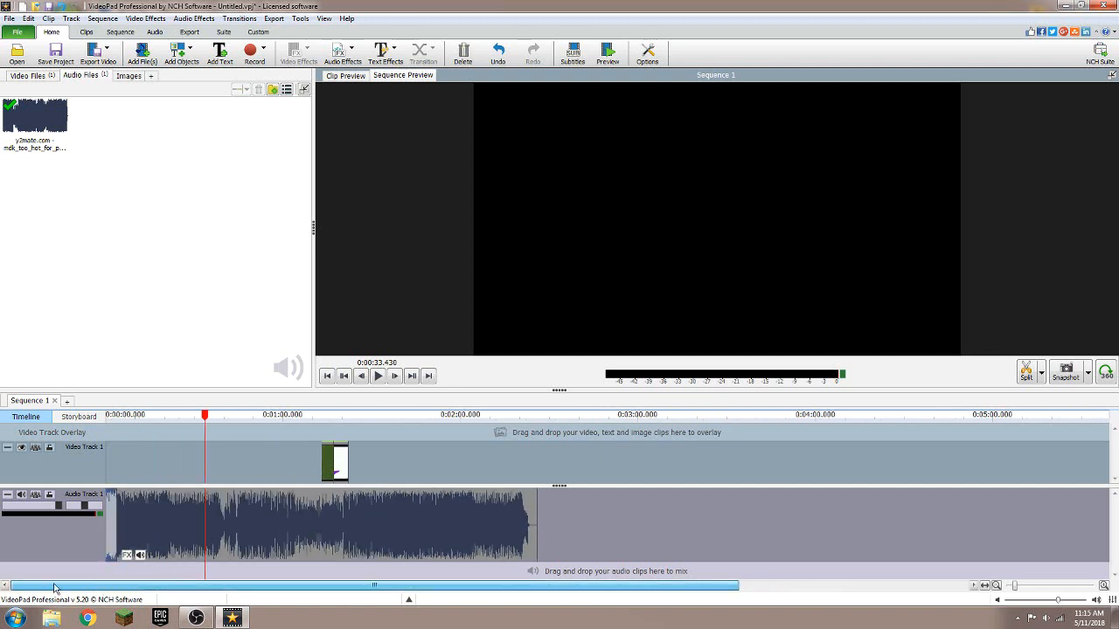
{"action": "left_click_drag", "start_coordinate": [142, 481], "coordinate": [407, 483]}
{"action": "left_click_drag", "start_coordinate": [320, 429], "coordinate": [369, 430]}
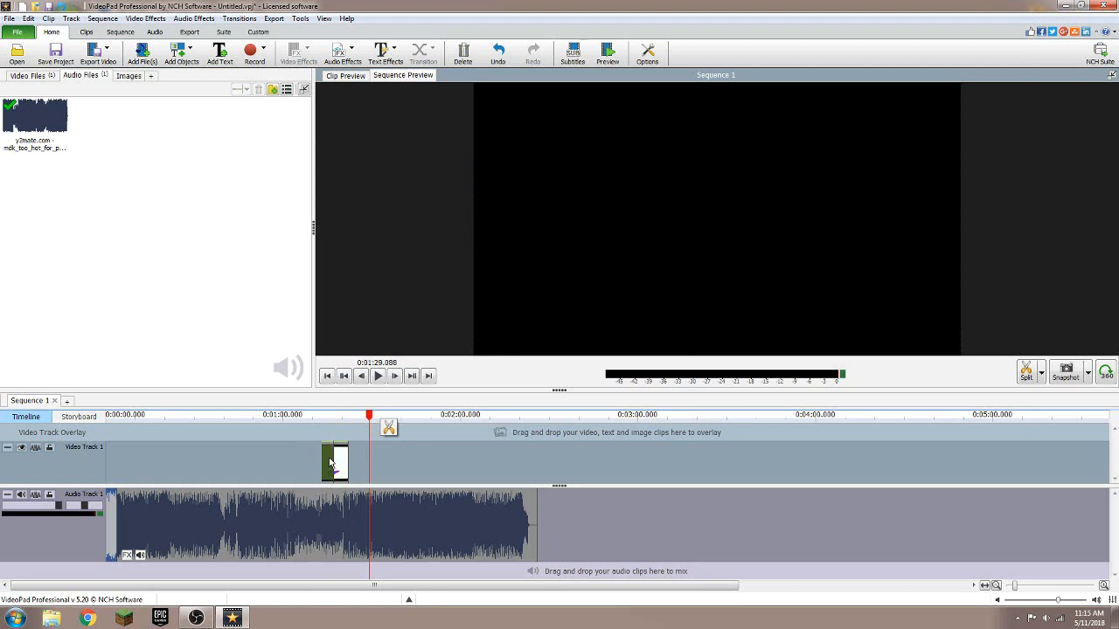
{"action": "mouse_move", "coordinate": [329, 463]}
{"action": "left_mouse_down"}
{"action": "mouse_move", "coordinate": [113, 473]}
{"action": "mouse_move", "coordinate": [341, 459]}
{"action": "left_mouse_up"}
{"action": "left_click_drag", "start_coordinate": [291, 469], "coordinate": [102, 472]}
Play the opening of the intro from the start together with the aligned song.
{"action": "left_click", "coordinate": [106, 417]}
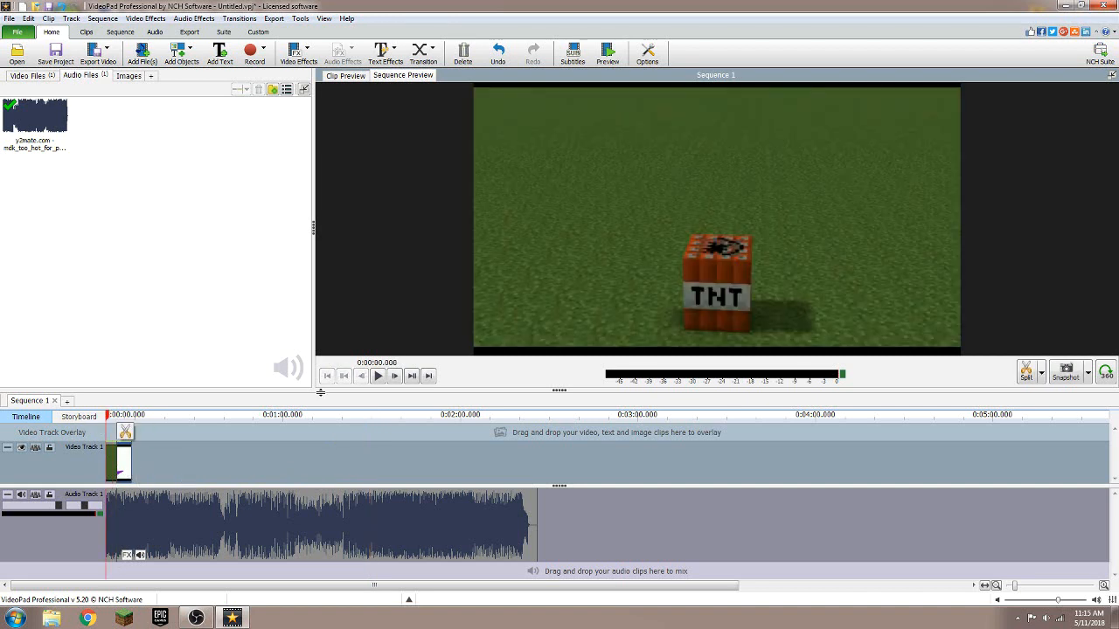
{"action": "left_click", "coordinate": [377, 376]}
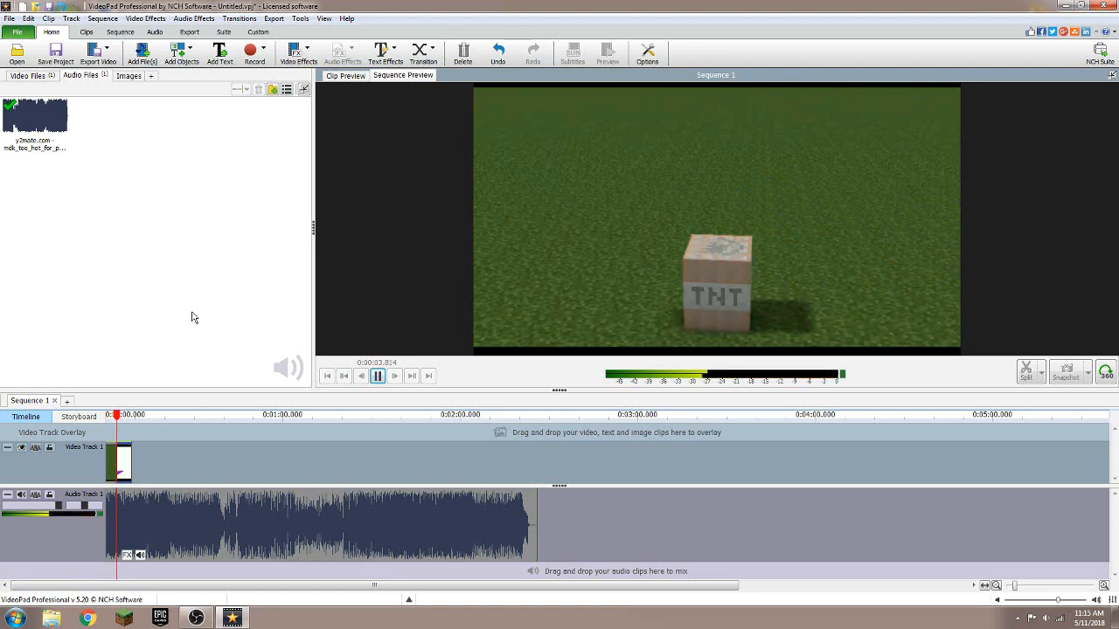
{"action": "left_click", "coordinate": [379, 378]}
{"action": "left_click_drag", "start_coordinate": [123, 414], "coordinate": [77, 420]}
Apply a fade-in across the whole length of the song's first part on Audio Track 1.
{"action": "scroll", "coordinate": [85, 477], "scroll_direction": "up", "scroll_amount": 5}
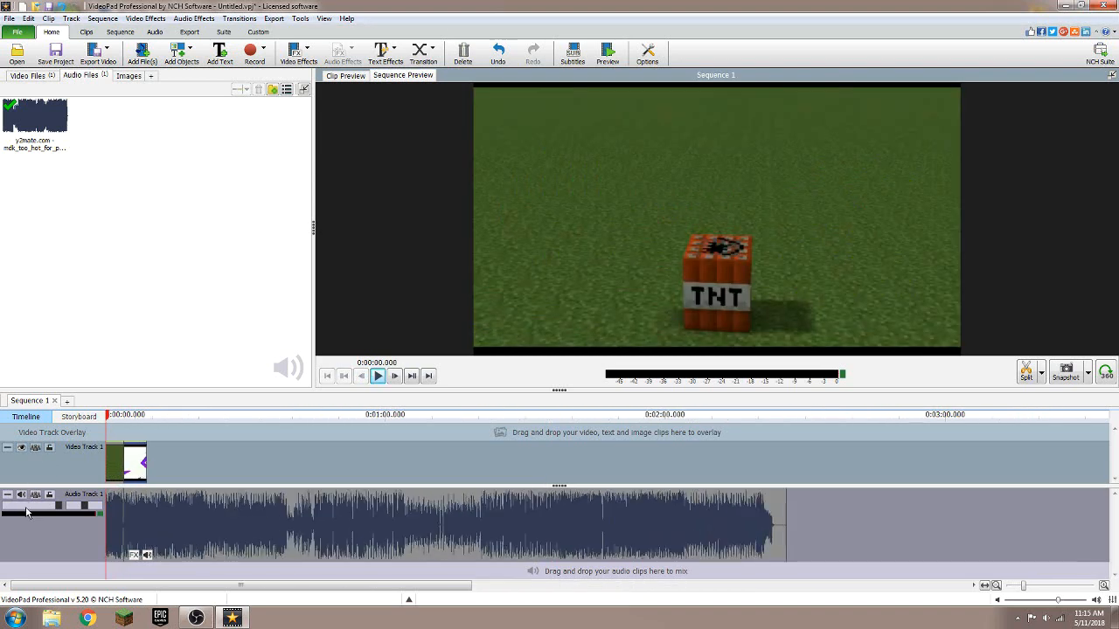
{"action": "left_click_drag", "start_coordinate": [108, 416], "coordinate": [175, 416]}
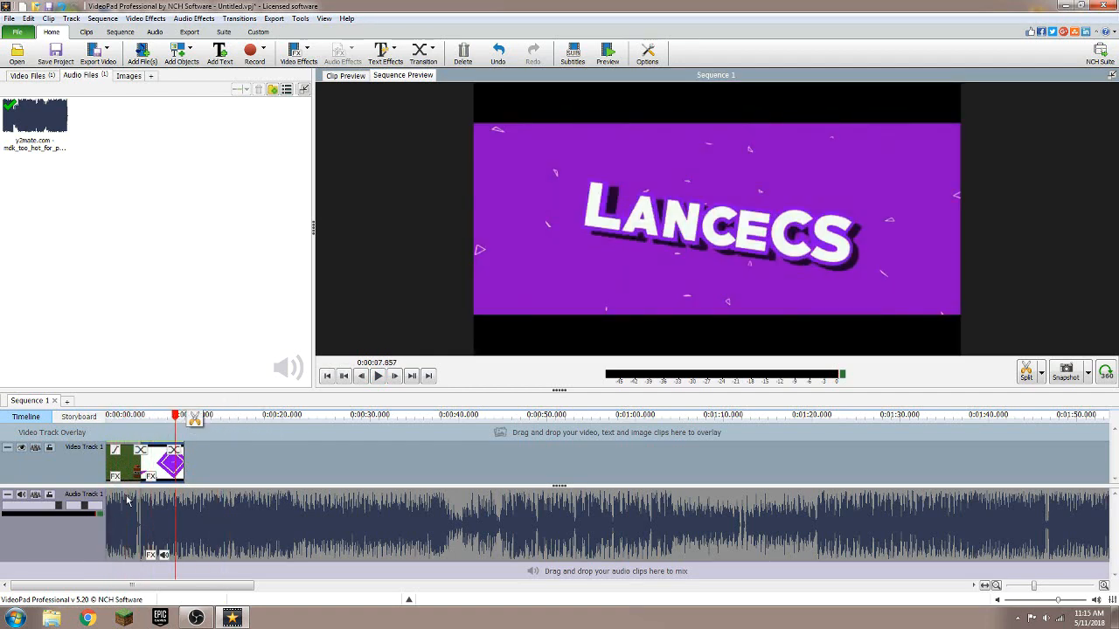
{"action": "right_click", "coordinate": [128, 500]}
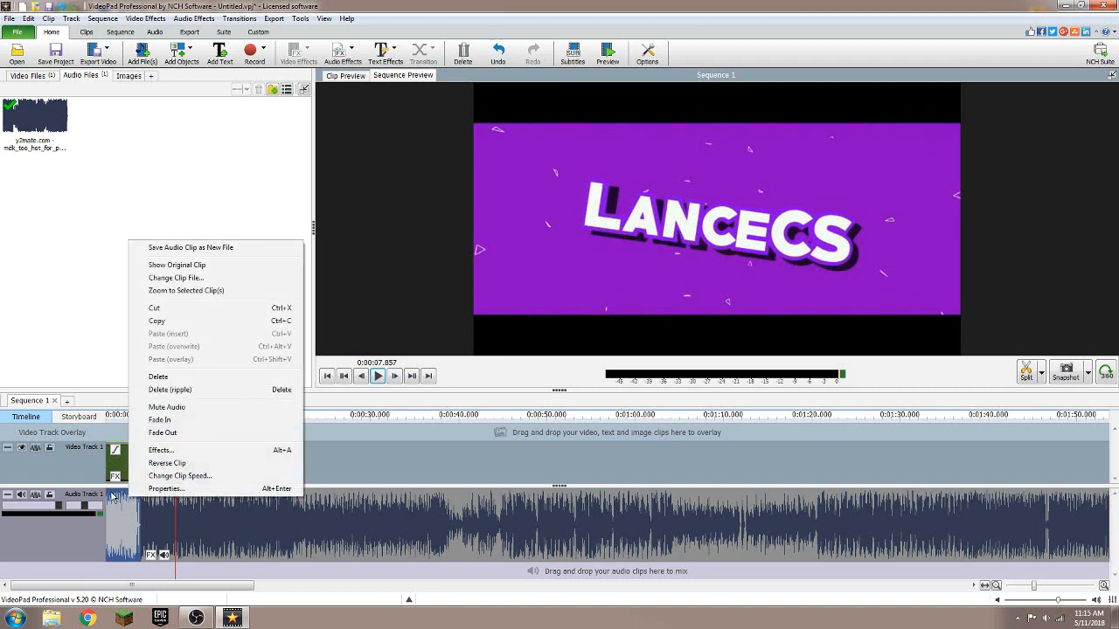
{"action": "left_click", "coordinate": [157, 420]}
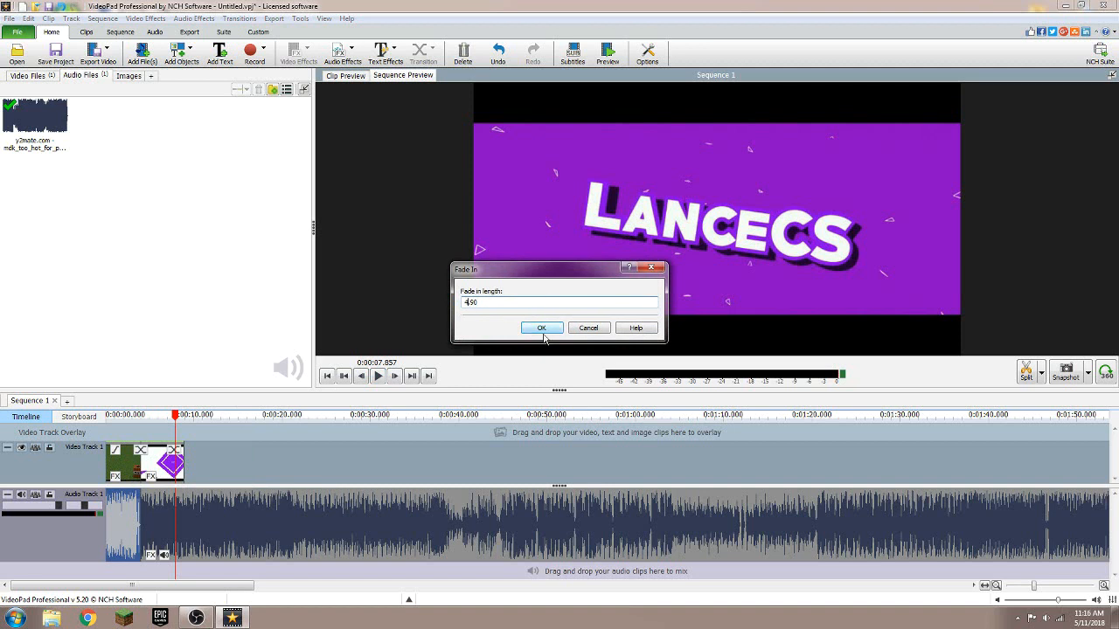
{"action": "key", "text": "Return"}
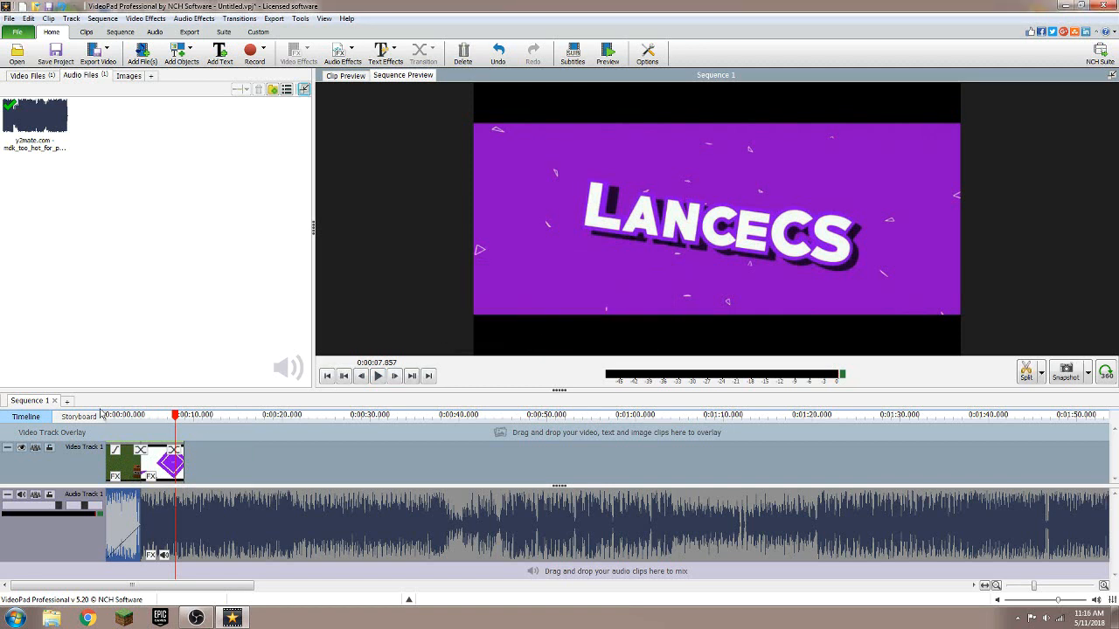
Play the intro from the start to check the song's fade-in and the drop at the logo scene.
{"action": "left_click", "coordinate": [106, 415]}
{"action": "mouse_move", "coordinate": [103, 423]}
{"action": "left_mouse_down"}
{"action": "mouse_move", "coordinate": [160, 422]}
{"action": "mouse_move", "coordinate": [81, 427]}
{"action": "left_mouse_up"}
{"action": "left_click", "coordinate": [380, 377]}
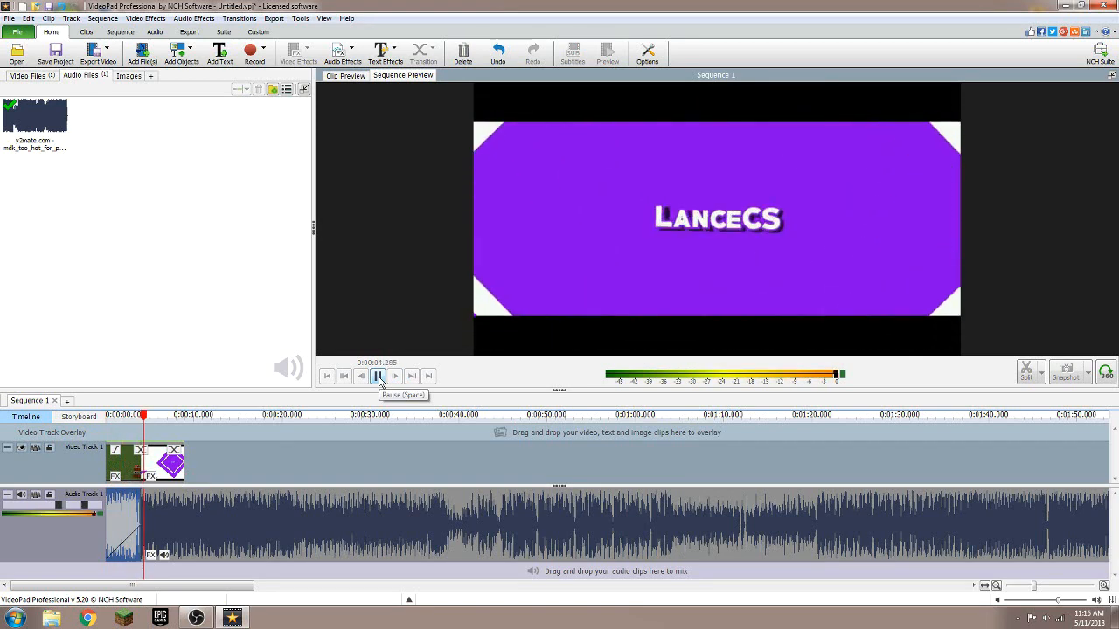
{"action": "left_click", "coordinate": [380, 377]}
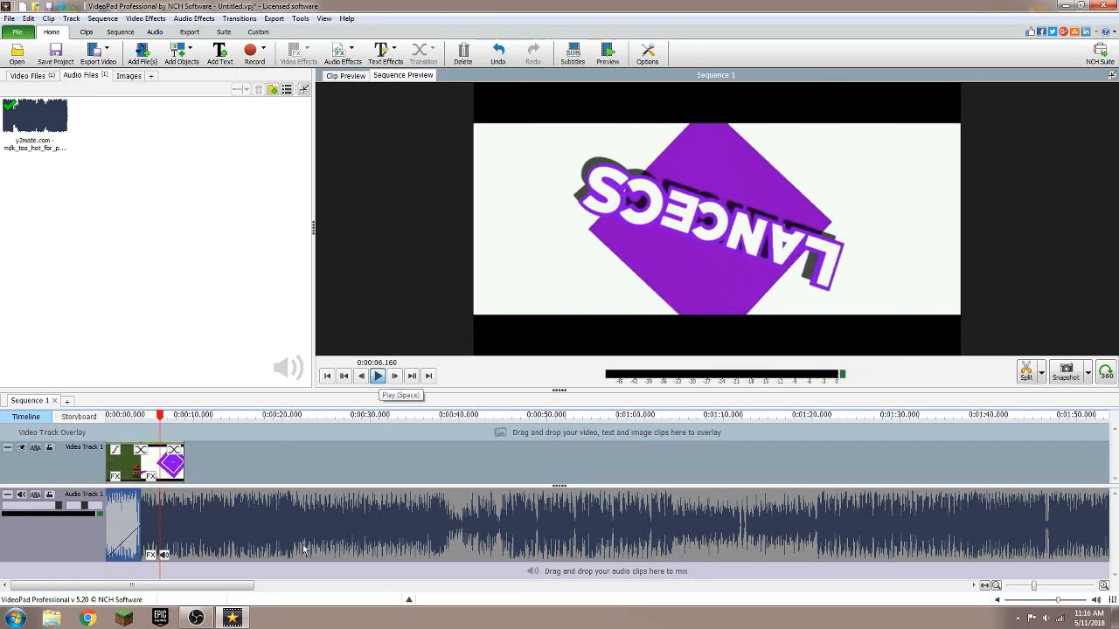
Restore the video editor to a smaller window and place the OBS window beside it.
{"action": "left_click", "coordinate": [196, 618]}
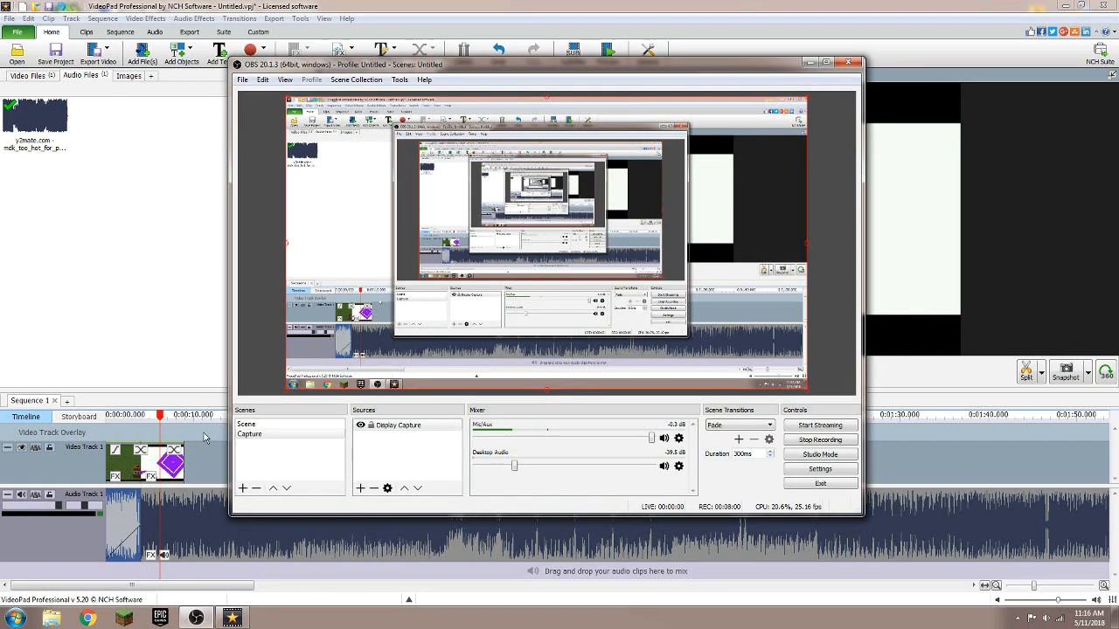
{"action": "left_click", "coordinate": [1084, 7]}
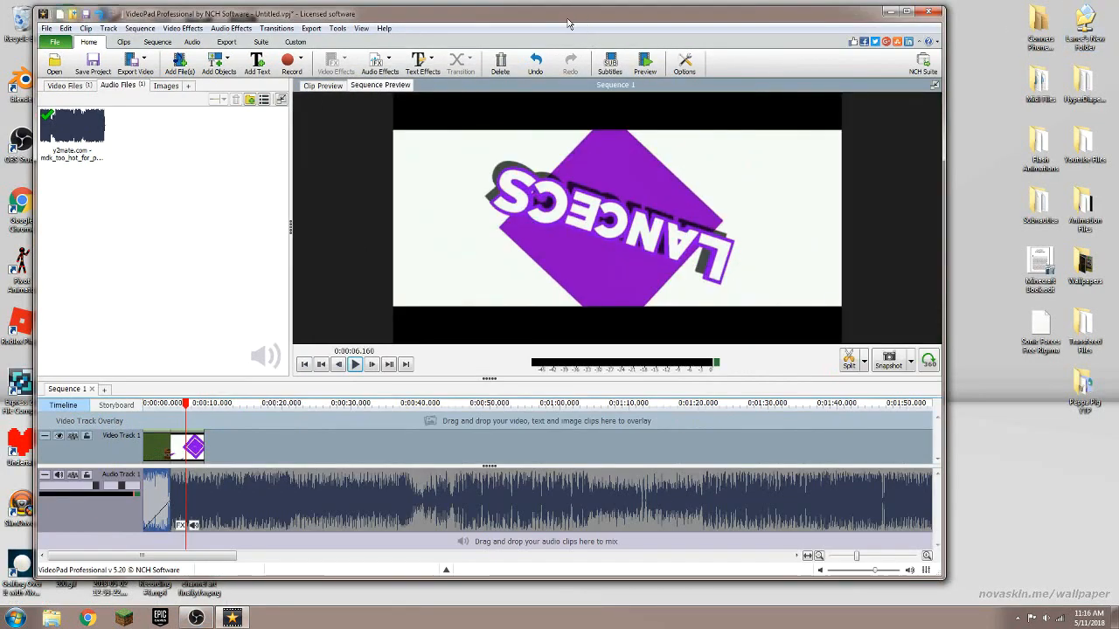
{"action": "left_click", "coordinate": [196, 618]}
{"action": "left_click_drag", "start_coordinate": [551, 70], "coordinate": [745, 195]}
Raise the Desktop Audio level in the OBS mixer to -33.2 dB while the intro plays.
{"action": "left_click", "coordinate": [354, 364]}
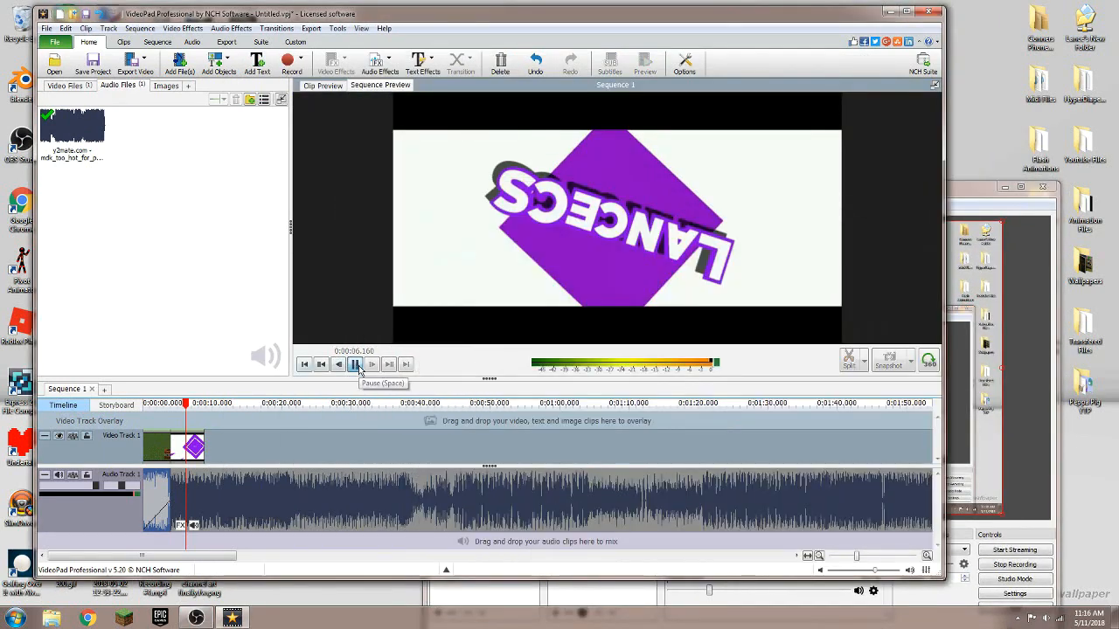
{"action": "left_click", "coordinate": [1019, 187]}
{"action": "left_click_drag", "start_coordinate": [523, 559], "coordinate": [527, 558]}
{"action": "left_click", "coordinate": [1082, 6]}
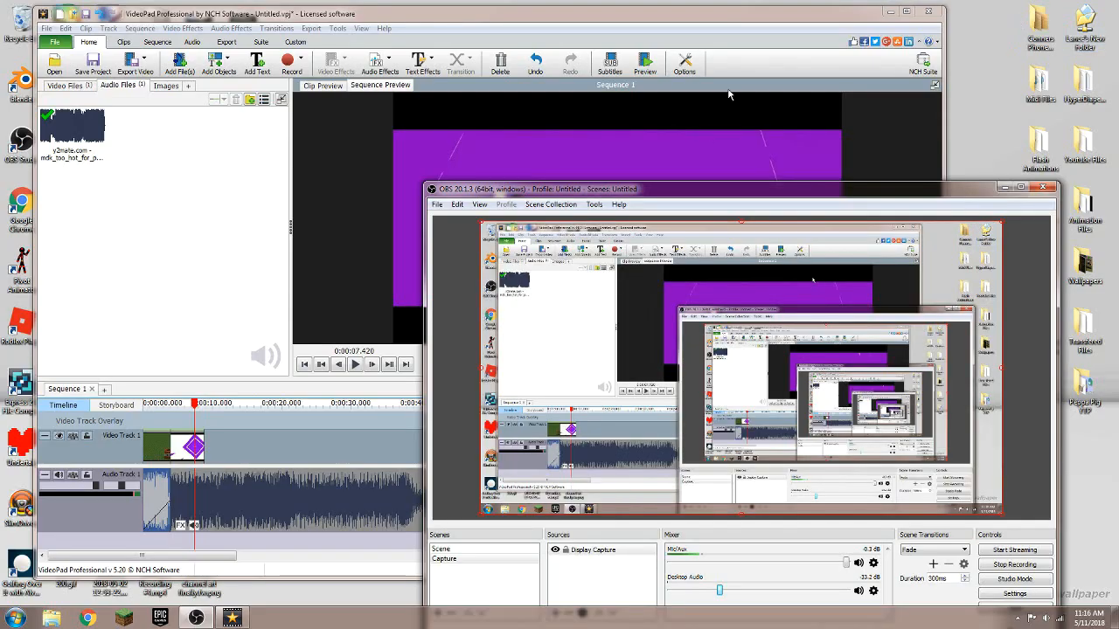
Switch back to VideoPad at full window size and replay the whole intro from the start.
{"action": "left_click", "coordinate": [907, 11]}
{"action": "left_click", "coordinate": [112, 414]}
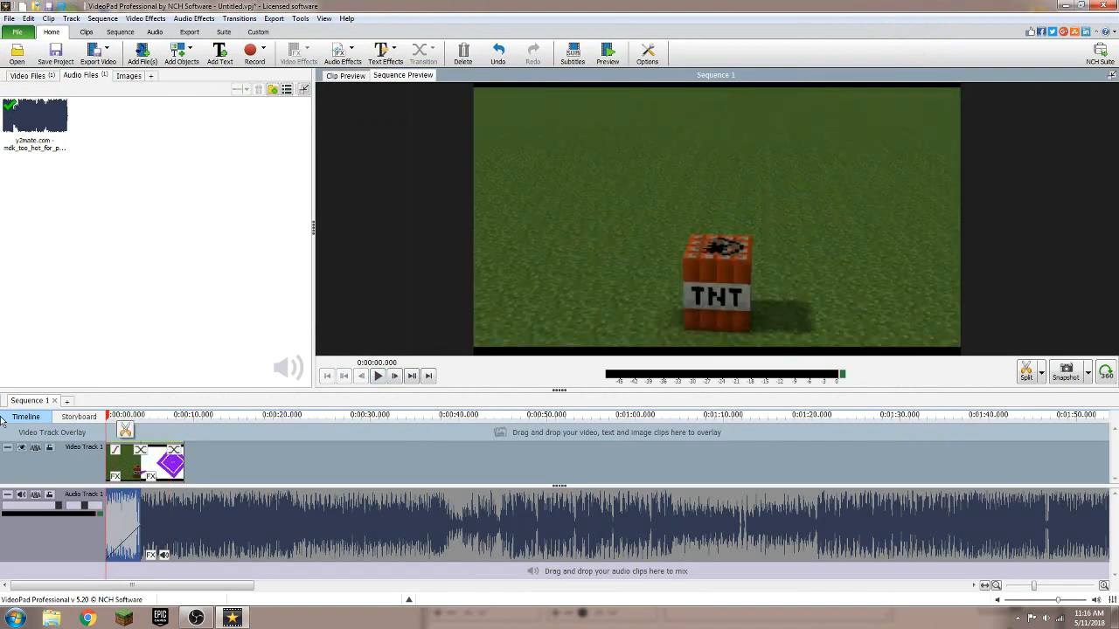
{"action": "left_click", "coordinate": [377, 376]}
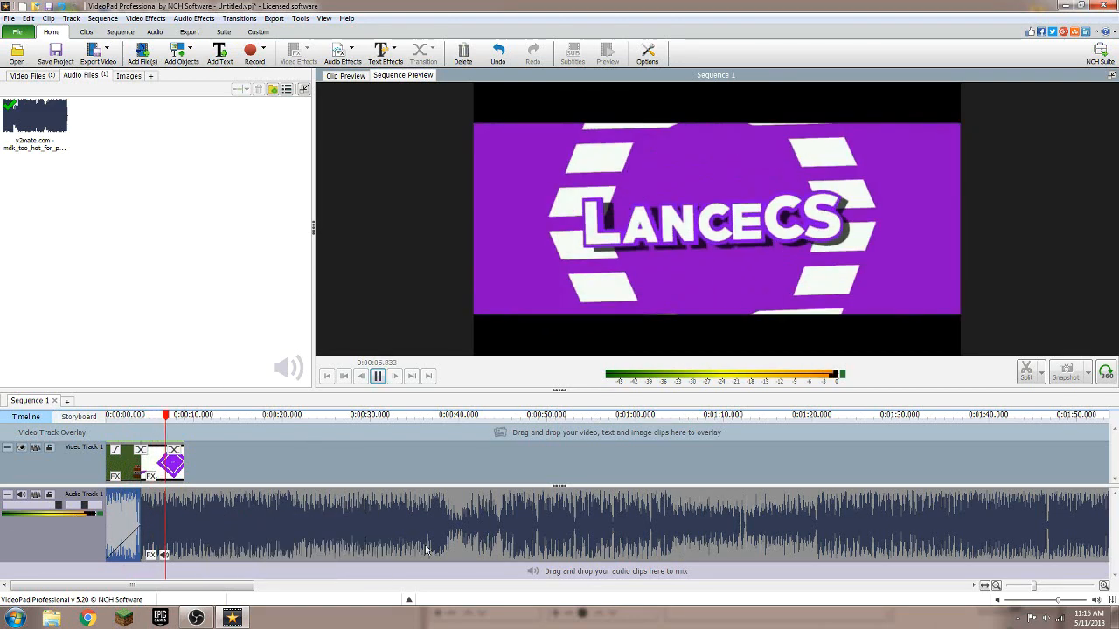
{"action": "left_click", "coordinate": [378, 376]}
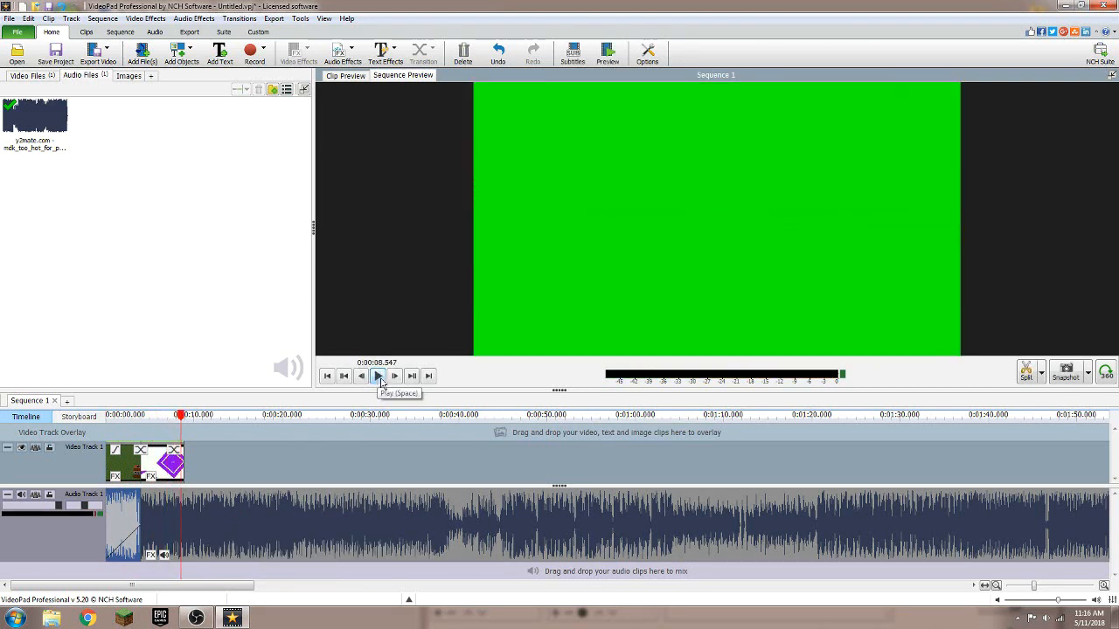
Trim the end of the logo scene clip to 0:00:08.079, cutting off the green frames at its end.
{"action": "scroll", "coordinate": [48, 477], "scroll_direction": "down", "scroll_amount": 2}
{"action": "scroll", "coordinate": [44, 481], "scroll_direction": "down", "scroll_amount": 2}
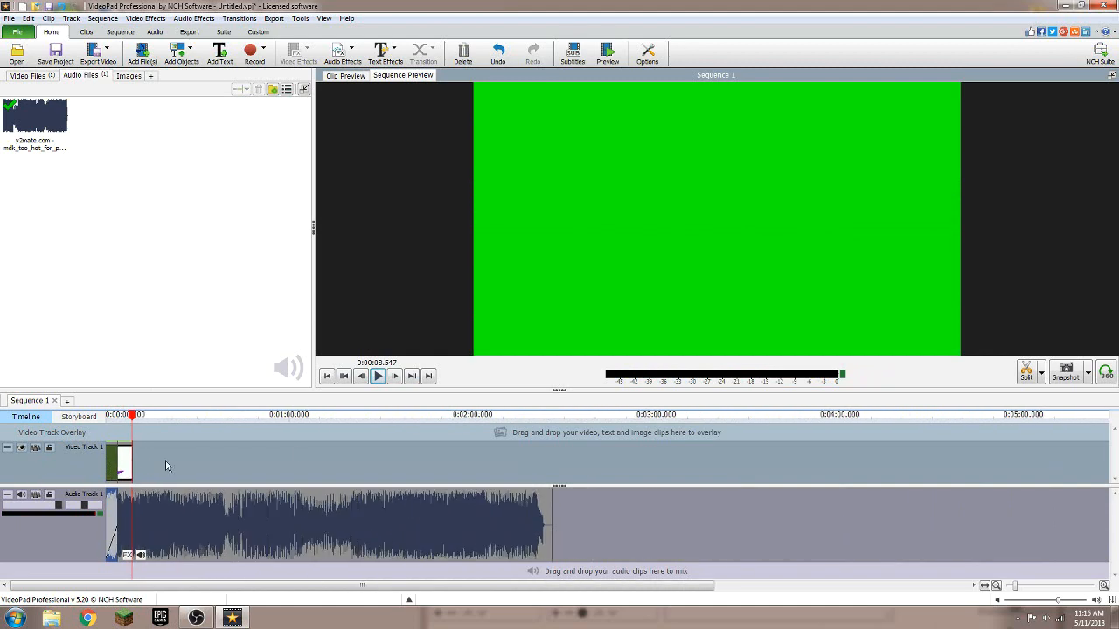
{"action": "left_click", "coordinate": [128, 416]}
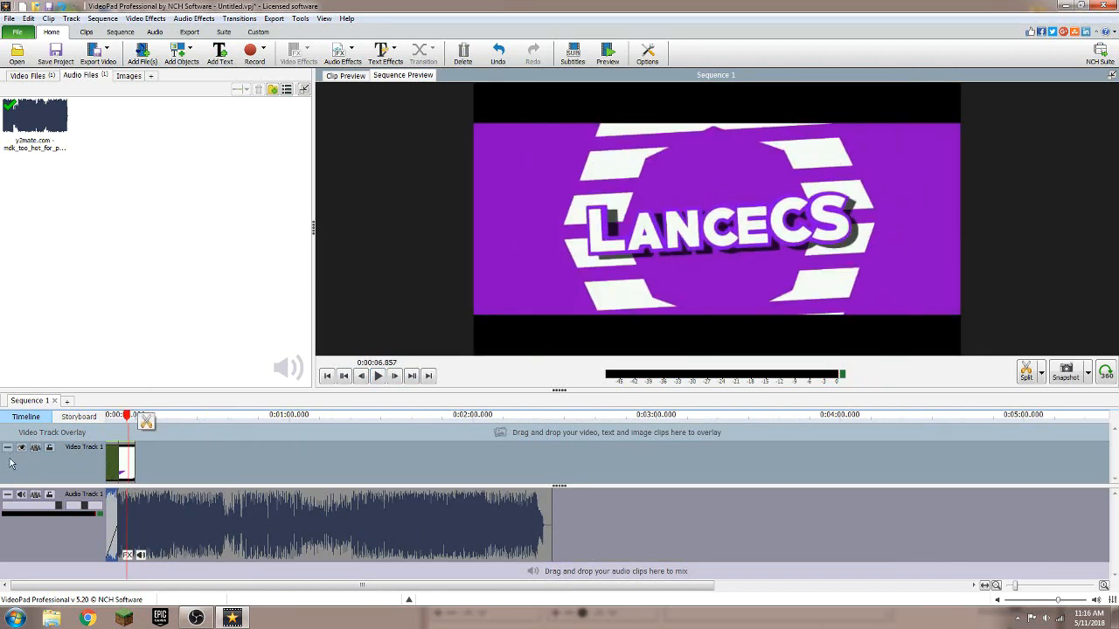
{"action": "scroll", "coordinate": [11, 463], "scroll_direction": "up", "scroll_amount": 4}
{"action": "left_click_drag", "start_coordinate": [163, 418], "coordinate": [176, 418]}
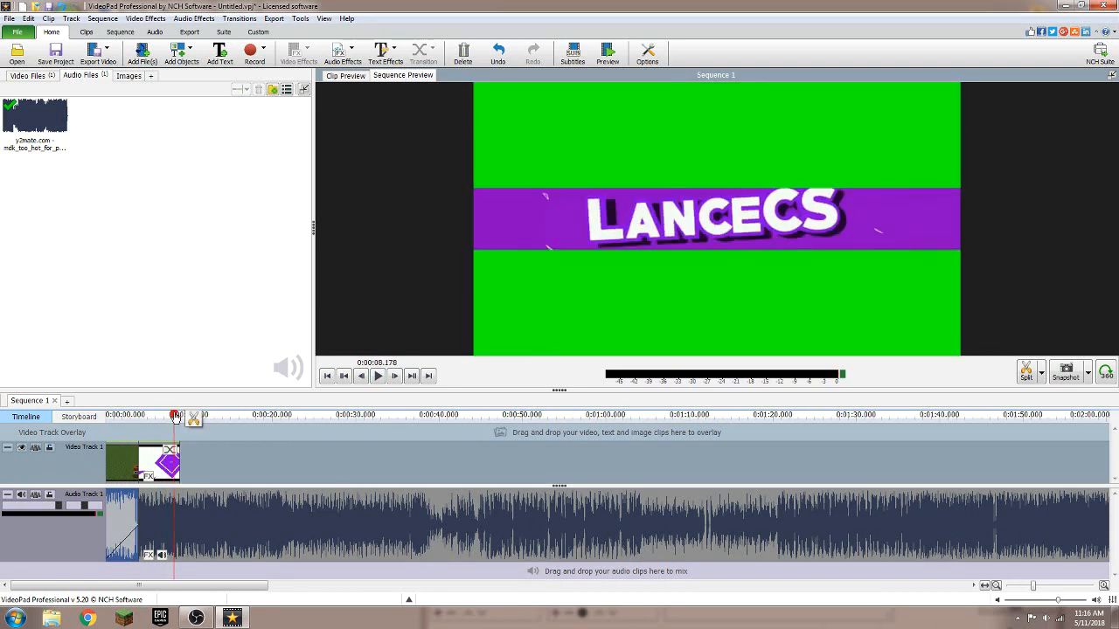
{"action": "left_click", "coordinate": [362, 376]}
{"action": "left_click_drag", "start_coordinate": [179, 461], "coordinate": [179, 467]}
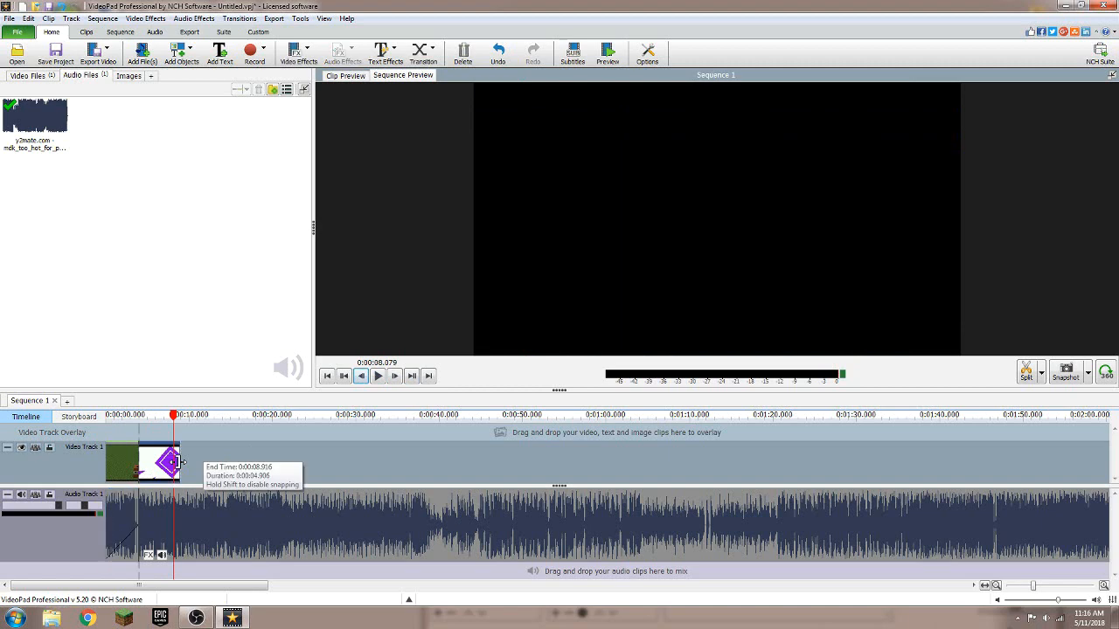
{"action": "scroll", "coordinate": [199, 436], "scroll_direction": "down", "scroll_amount": 5}
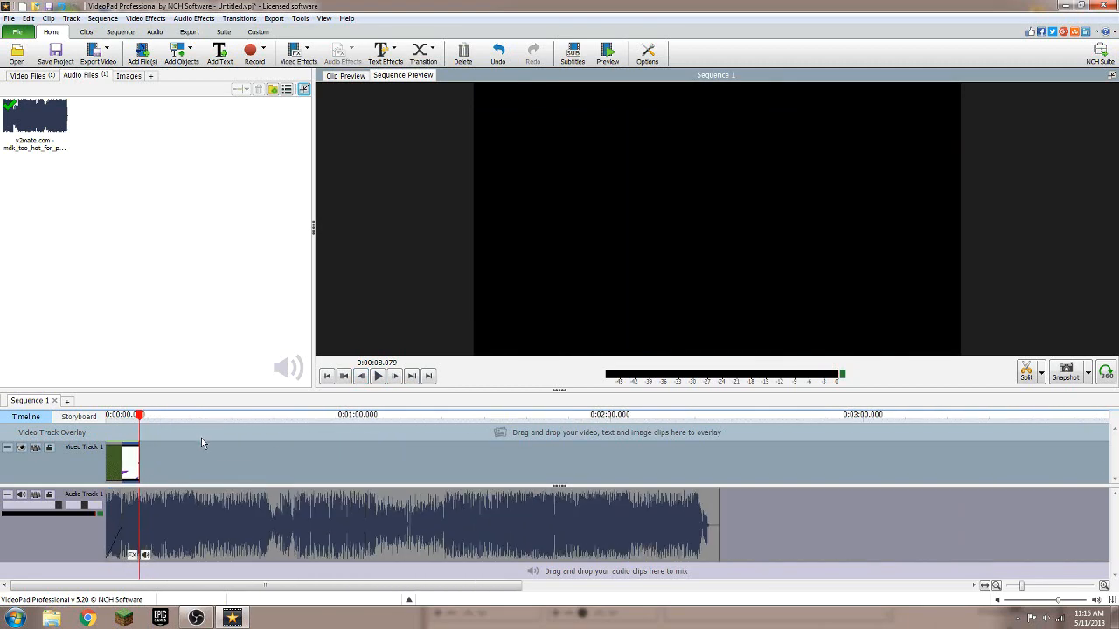
{"action": "left_click", "coordinate": [1084, 7]}
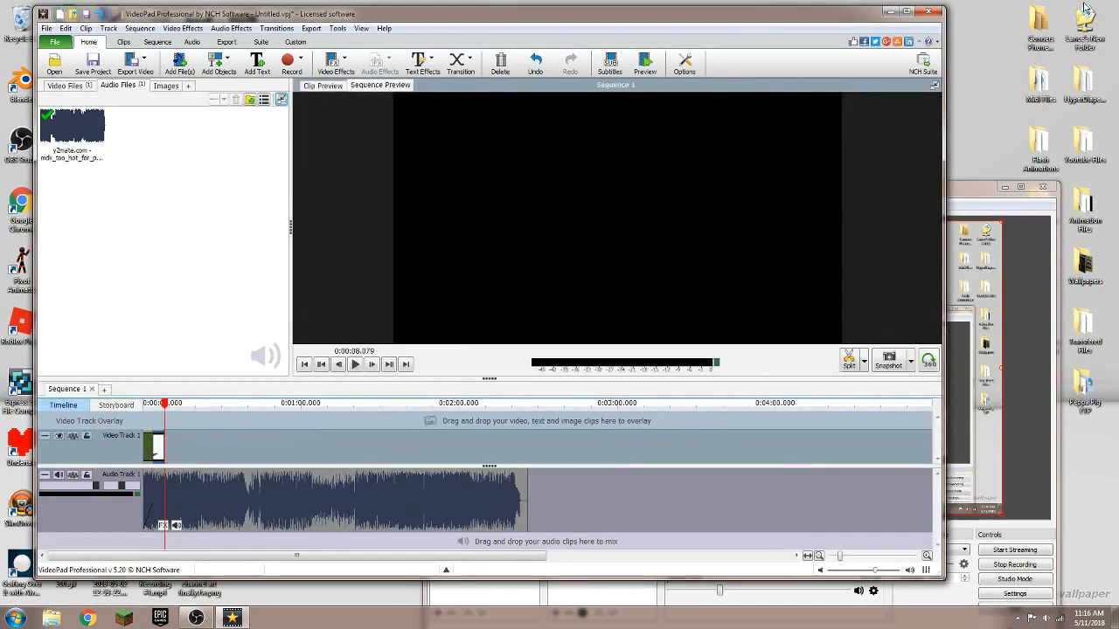
{"action": "double_click", "coordinate": [1079, 149]}
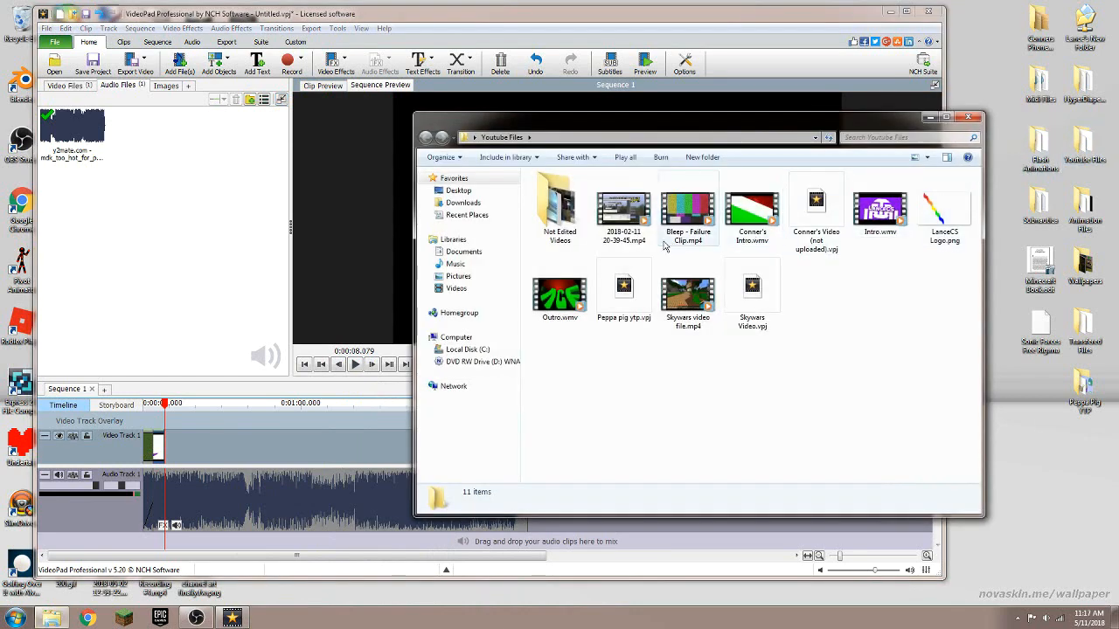
{"action": "double_click", "coordinate": [560, 214]}
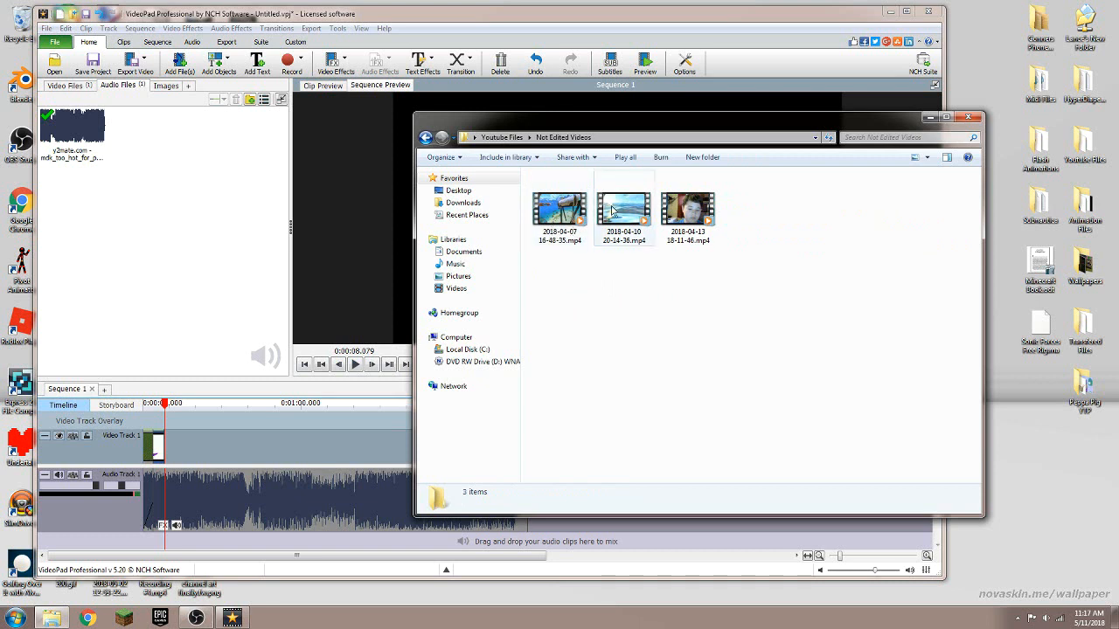
{"action": "left_click_drag", "start_coordinate": [852, 230], "coordinate": [545, 243]}
{"action": "left_click", "coordinate": [559, 262]}
{"action": "left_click_drag", "start_coordinate": [631, 199], "coordinate": [285, 464]}
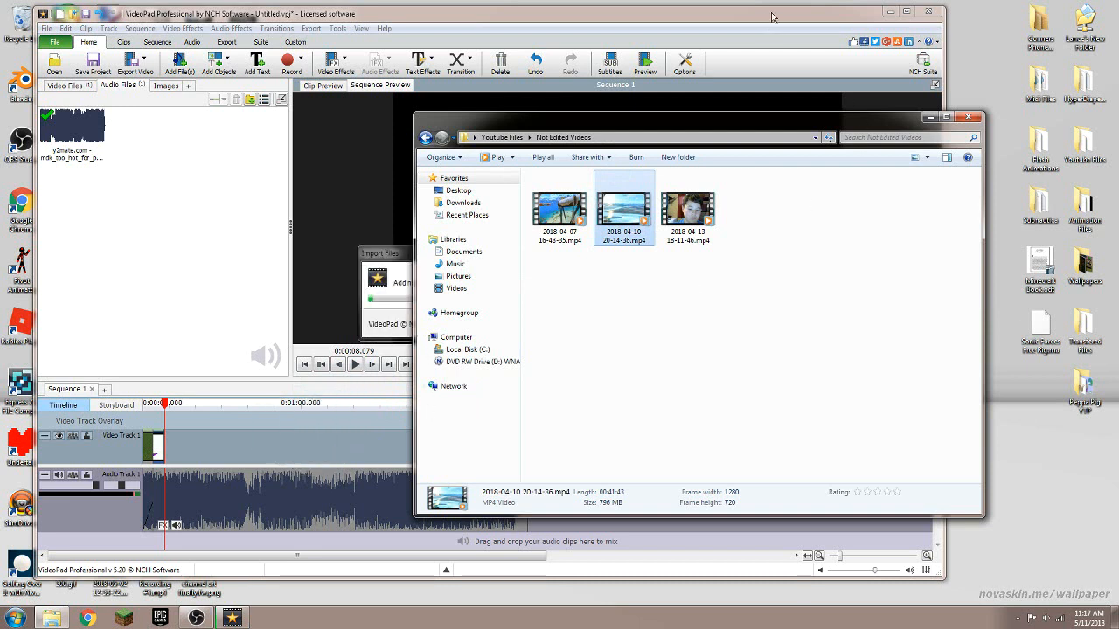
{"action": "left_click", "coordinate": [772, 16]}
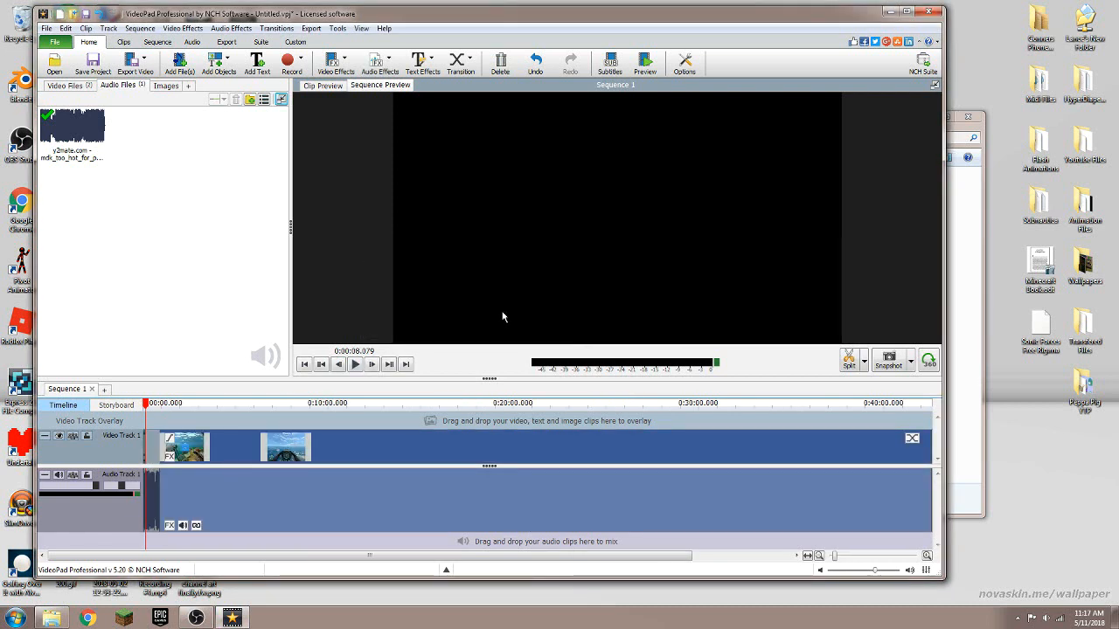
{"action": "left_click", "coordinate": [909, 14]}
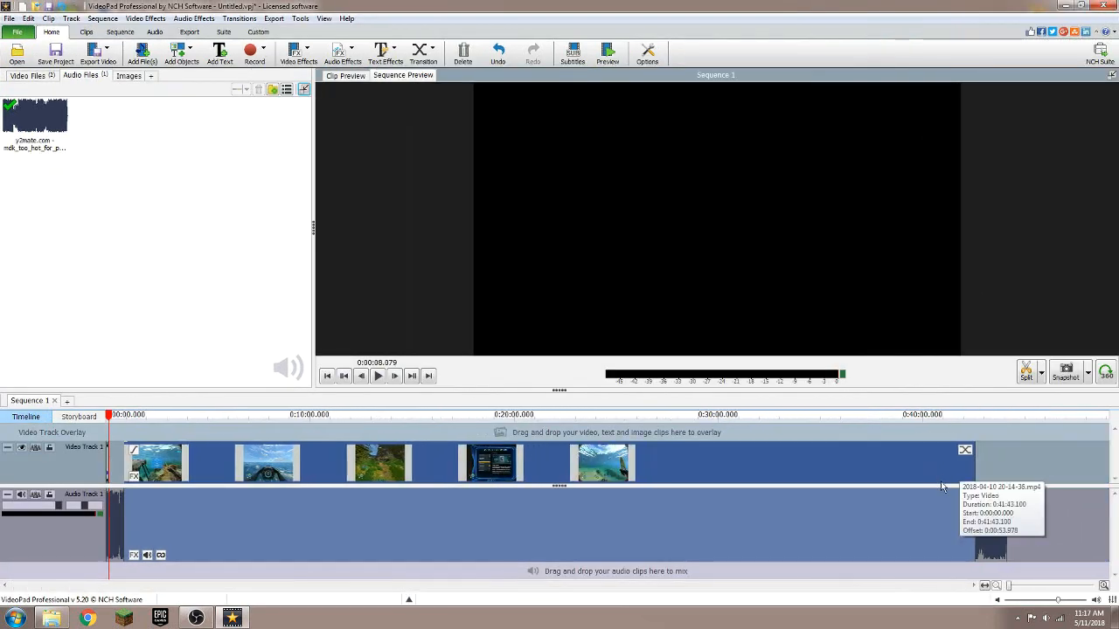
Delete the leftover song piece behind the gameplay clip and shorten the clip so it ends at about 0:02:13.
{"action": "right_click", "coordinate": [988, 518]}
{"action": "left_click", "coordinate": [973, 394]}
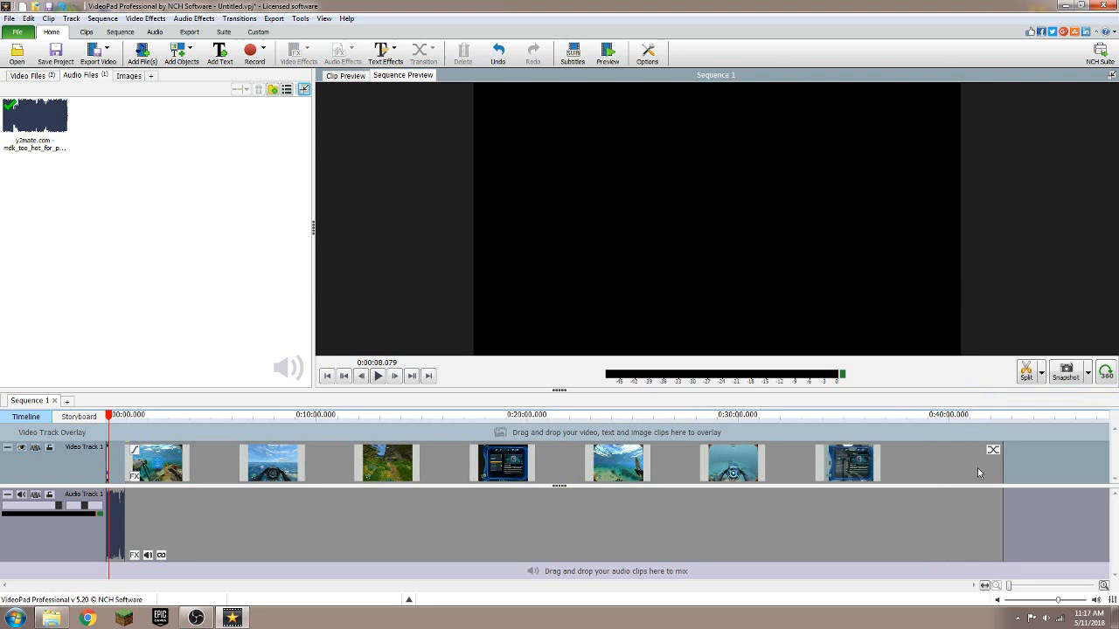
{"action": "left_click_drag", "start_coordinate": [997, 470], "coordinate": [153, 472]}
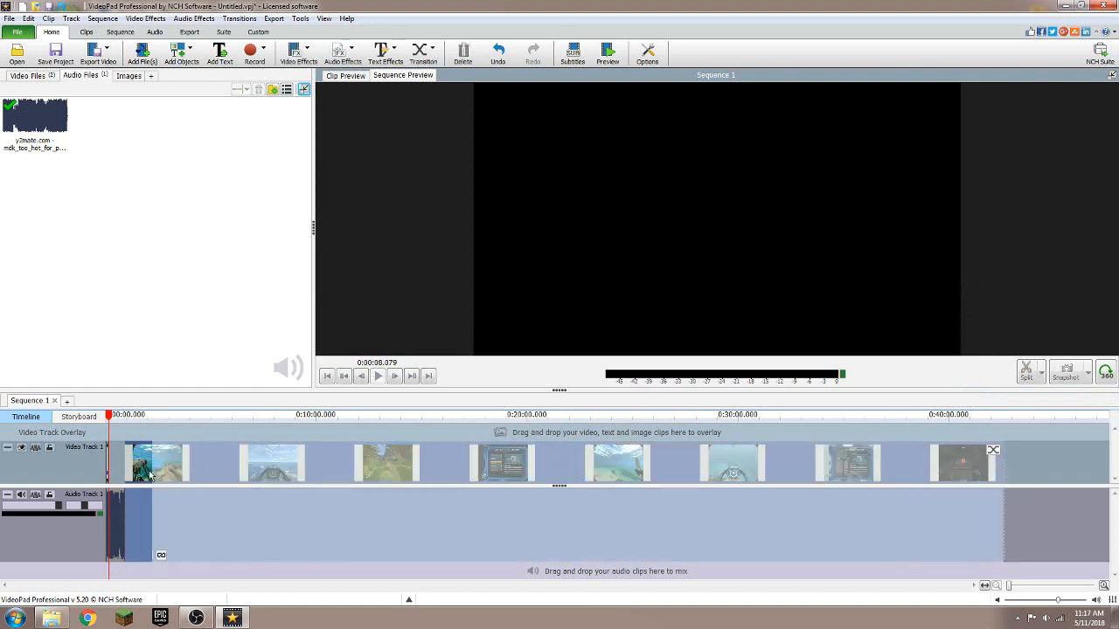
{"action": "scroll", "coordinate": [7, 495], "scroll_direction": "up", "scroll_amount": 2}
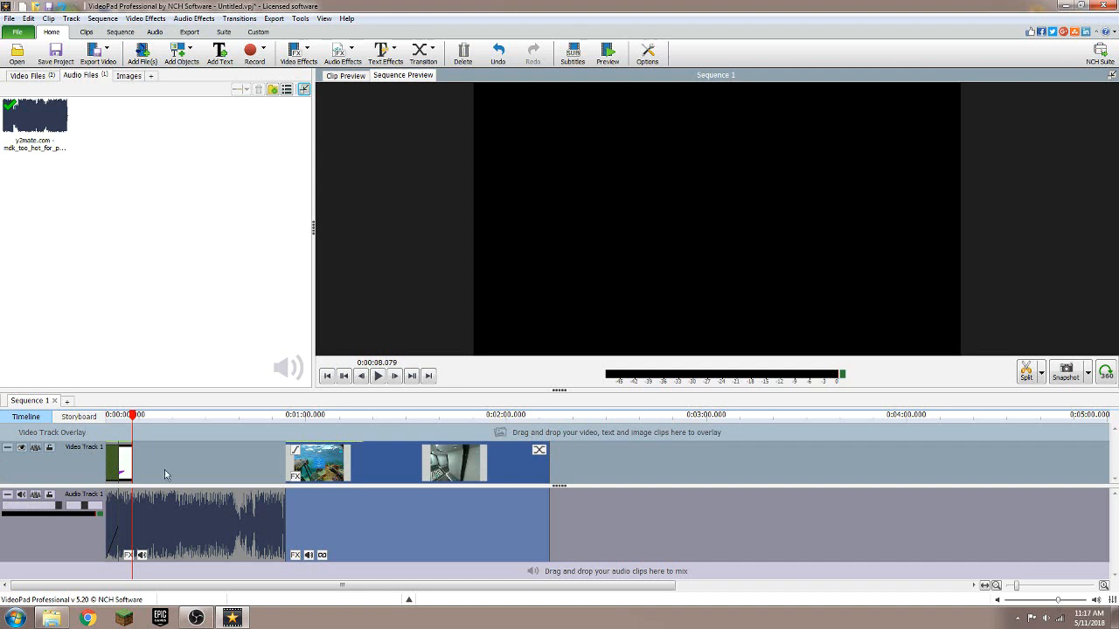
Move the song's second part behind the gameplay clip and place the gameplay clip directly after the intro at 0:00:08.079.
{"action": "left_click_drag", "start_coordinate": [178, 521], "coordinate": [597, 519]}
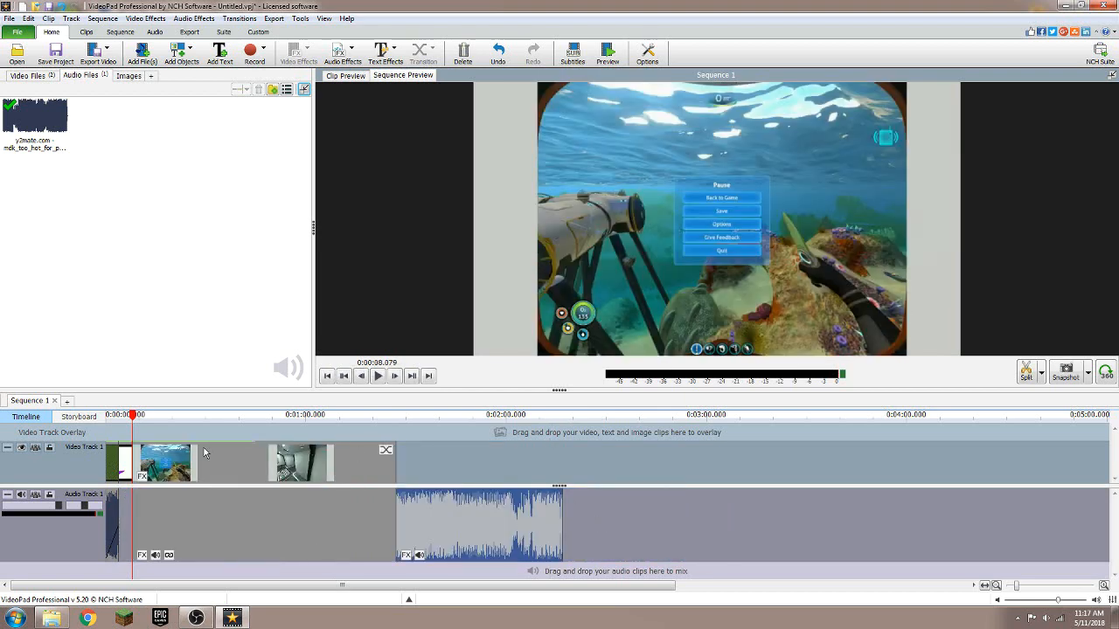
{"action": "left_click_drag", "start_coordinate": [133, 418], "coordinate": [42, 424]}
{"action": "mouse_move", "coordinate": [182, 469]}
{"action": "left_mouse_down"}
{"action": "mouse_move", "coordinate": [204, 473]}
{"action": "mouse_move", "coordinate": [182, 470]}
{"action": "left_mouse_up"}
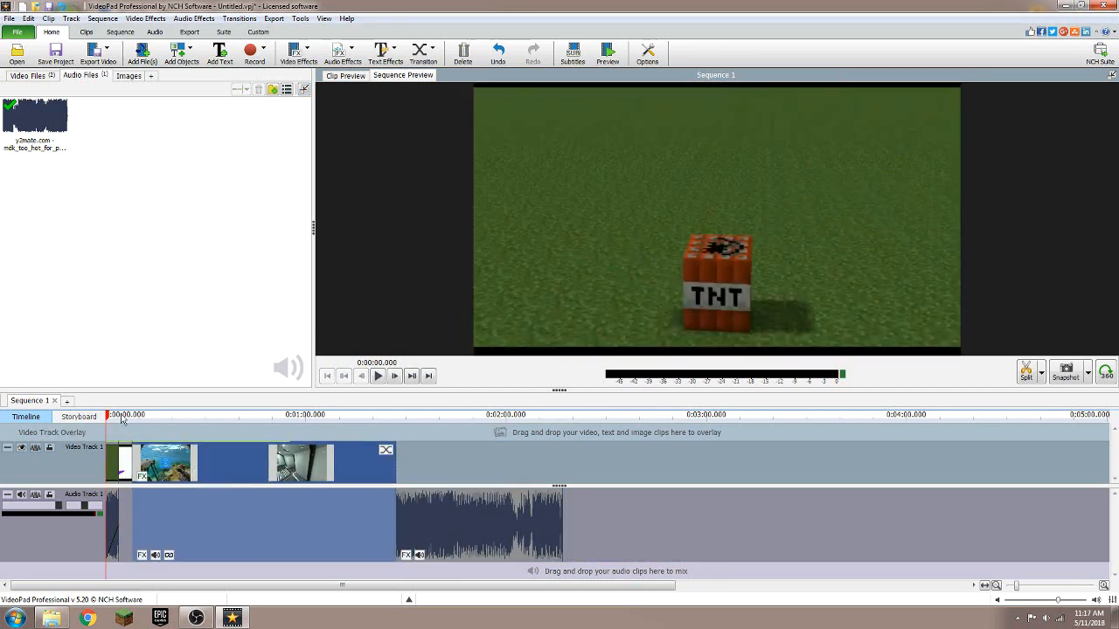
{"action": "left_click", "coordinate": [122, 417]}
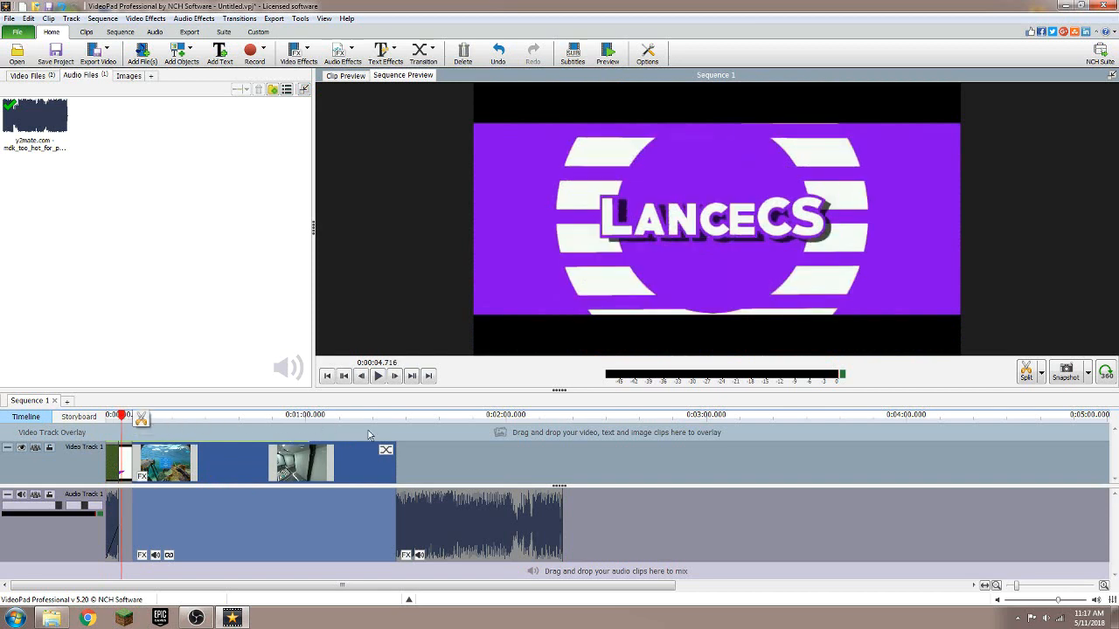
Move the song's second part onto a second audio track, starting under the logo scene right after the first part.
{"action": "left_click", "coordinate": [442, 509]}
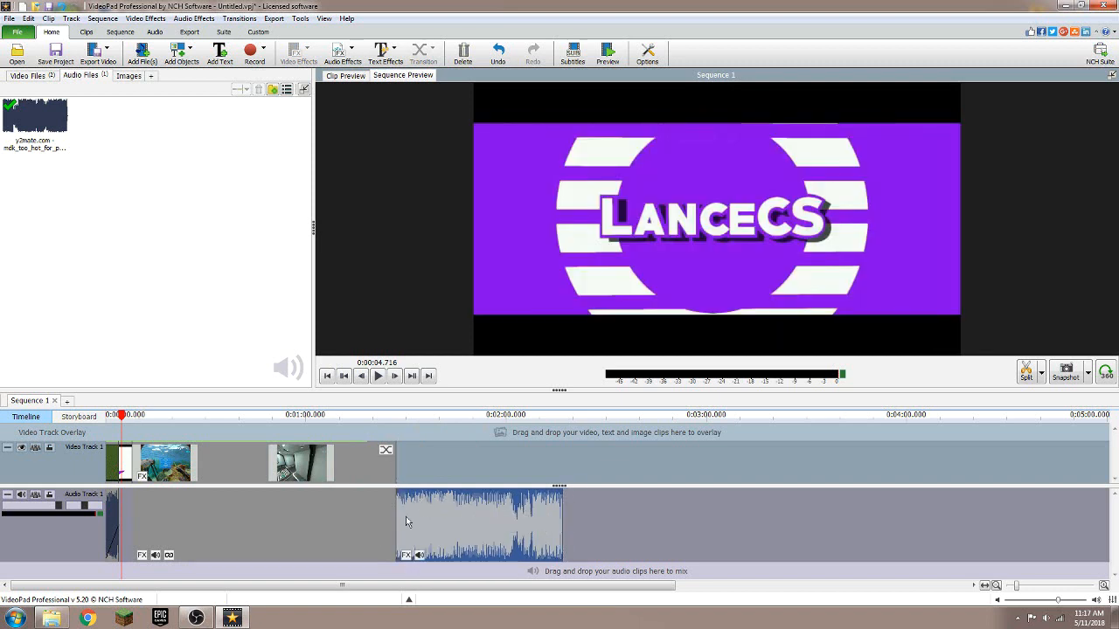
{"action": "left_click_drag", "start_coordinate": [489, 520], "coordinate": [461, 574]}
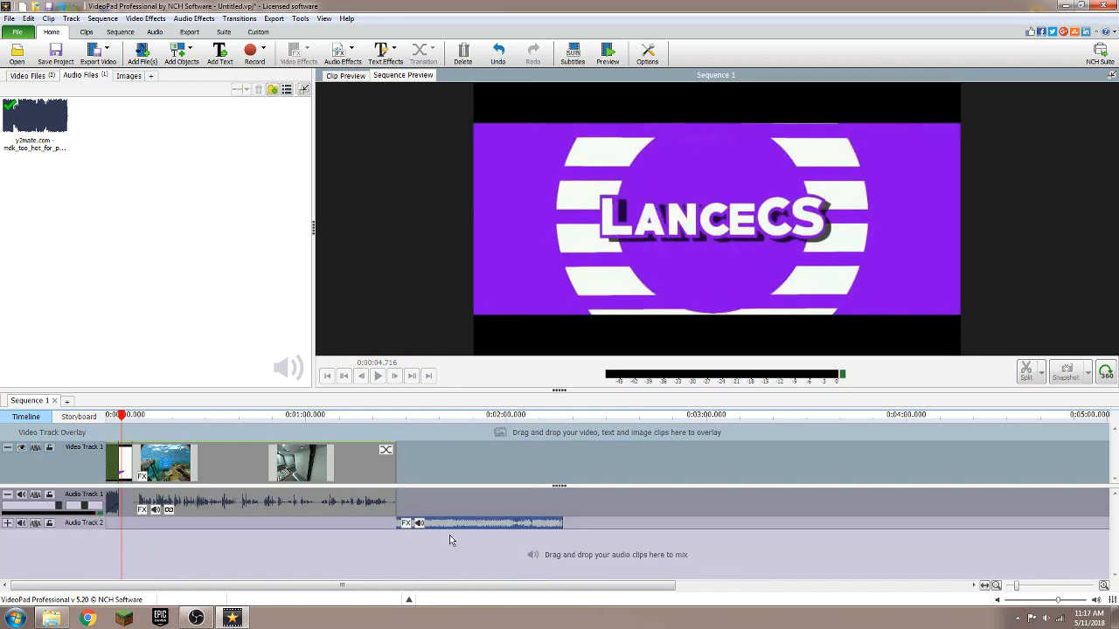
{"action": "left_click_drag", "start_coordinate": [449, 526], "coordinate": [344, 529]}
{"action": "left_click_drag", "start_coordinate": [153, 528], "coordinate": [177, 530]}
{"action": "scroll", "coordinate": [117, 502], "scroll_direction": "up", "scroll_amount": 2}
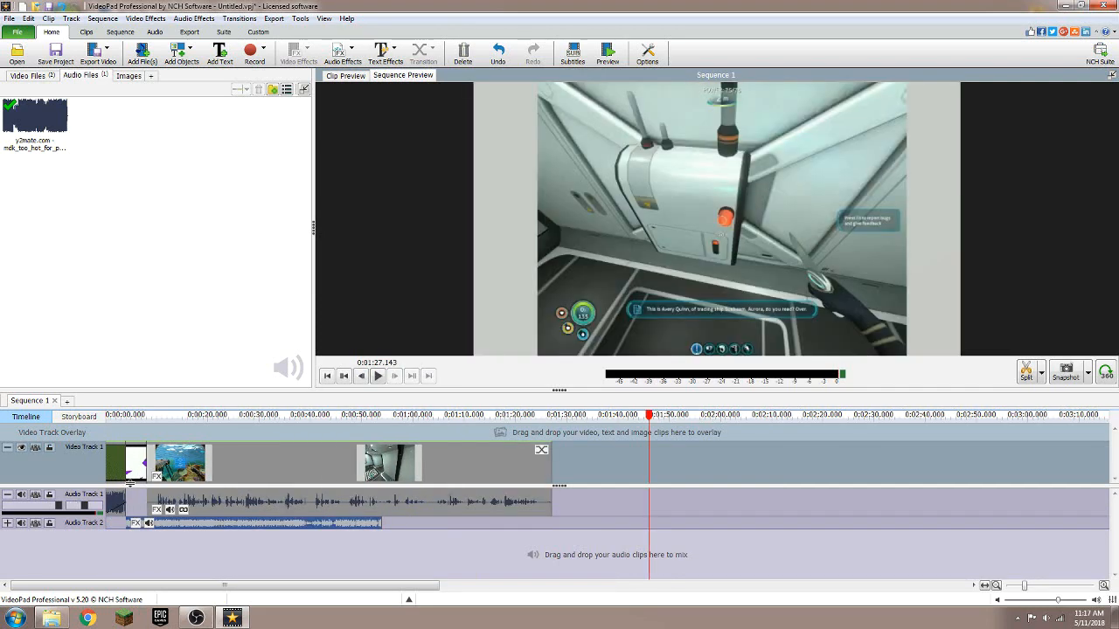
{"action": "left_click", "coordinate": [133, 502]}
{"action": "mouse_move", "coordinate": [132, 416]}
{"action": "left_mouse_down"}
{"action": "mouse_move", "coordinate": [144, 418]}
{"action": "mouse_move", "coordinate": [135, 418]}
{"action": "left_mouse_up"}
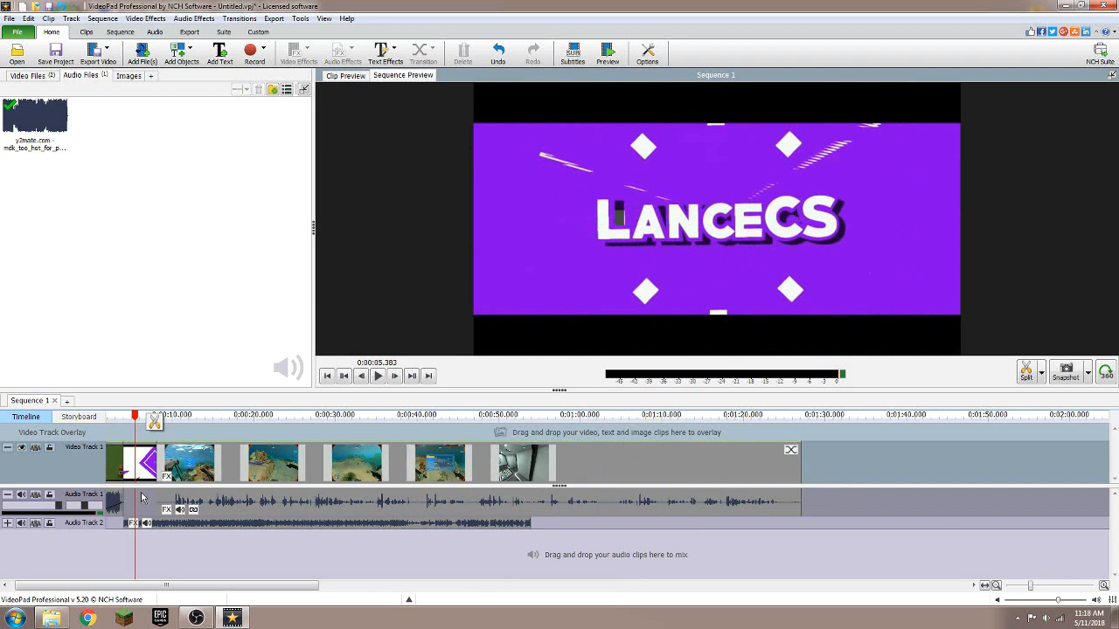
{"action": "left_click", "coordinate": [166, 530]}
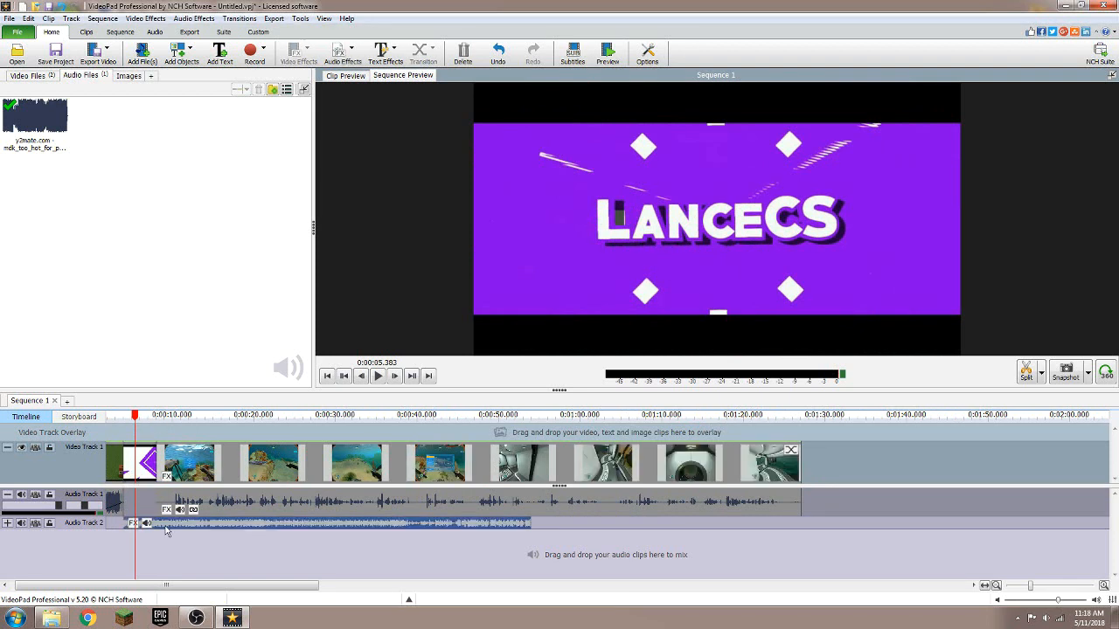
{"action": "mouse_move", "coordinate": [140, 433]}
{"action": "left_mouse_down"}
{"action": "mouse_move", "coordinate": [179, 428]}
{"action": "mouse_move", "coordinate": [134, 432]}
{"action": "left_mouse_up"}
{"action": "scroll", "coordinate": [133, 435], "scroll_direction": "down", "scroll_amount": 2}
{"action": "scroll", "coordinate": [65, 480], "scroll_direction": "up", "scroll_amount": 1}
{"action": "scroll", "coordinate": [37, 487], "scroll_direction": "up", "scroll_amount": 3}
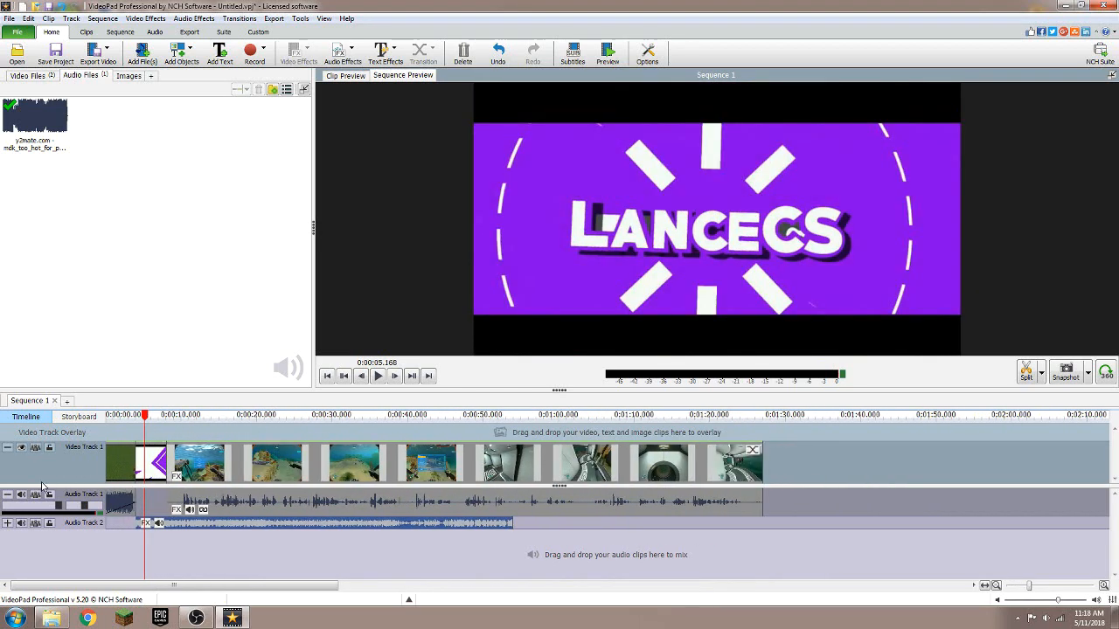
Add a 0.900-second Slide transition between the logo scene and gameplay clip, ending Left and starting Right, Ease Both, with Move clip location.
{"action": "left_click", "coordinate": [238, 469]}
{"action": "left_click_drag", "start_coordinate": [237, 469], "coordinate": [187, 460]}
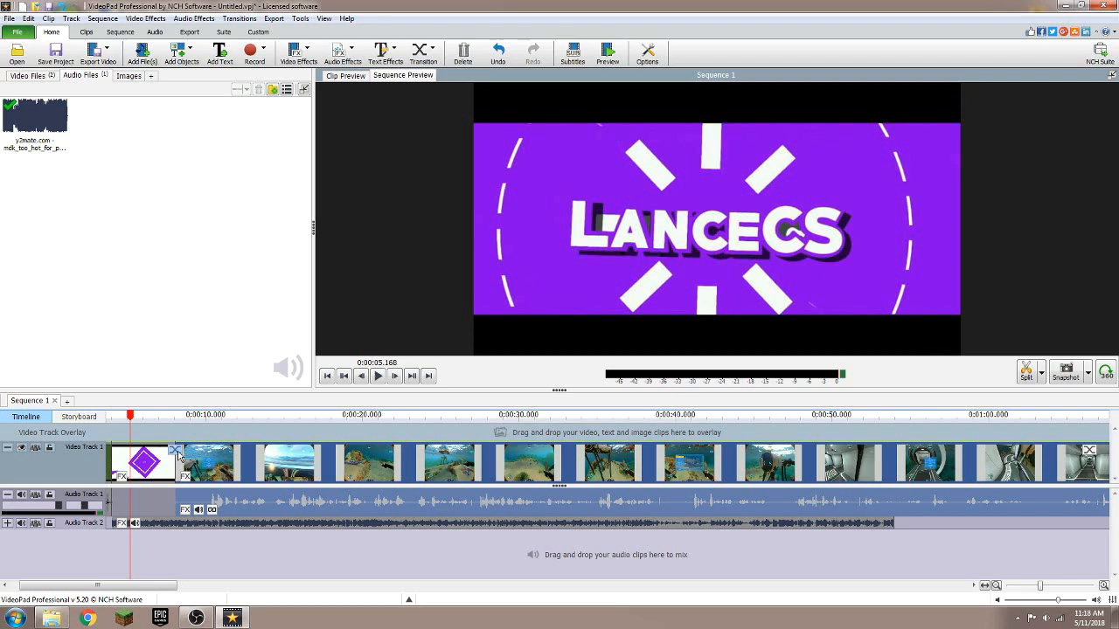
{"action": "left_click", "coordinate": [176, 452]}
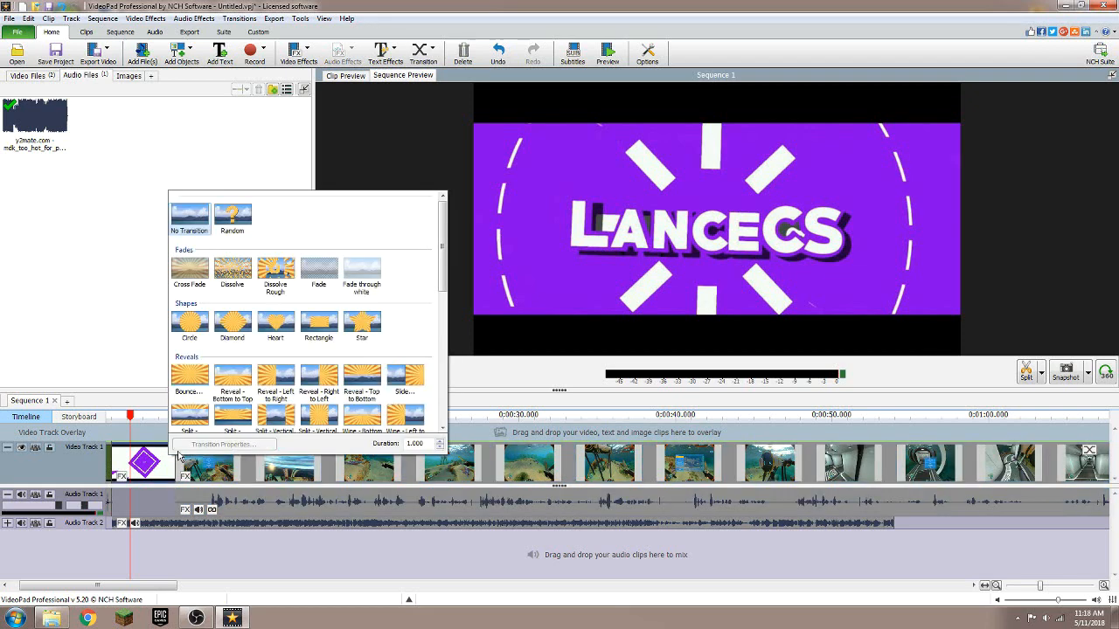
{"action": "left_click_drag", "start_coordinate": [437, 260], "coordinate": [451, 385]}
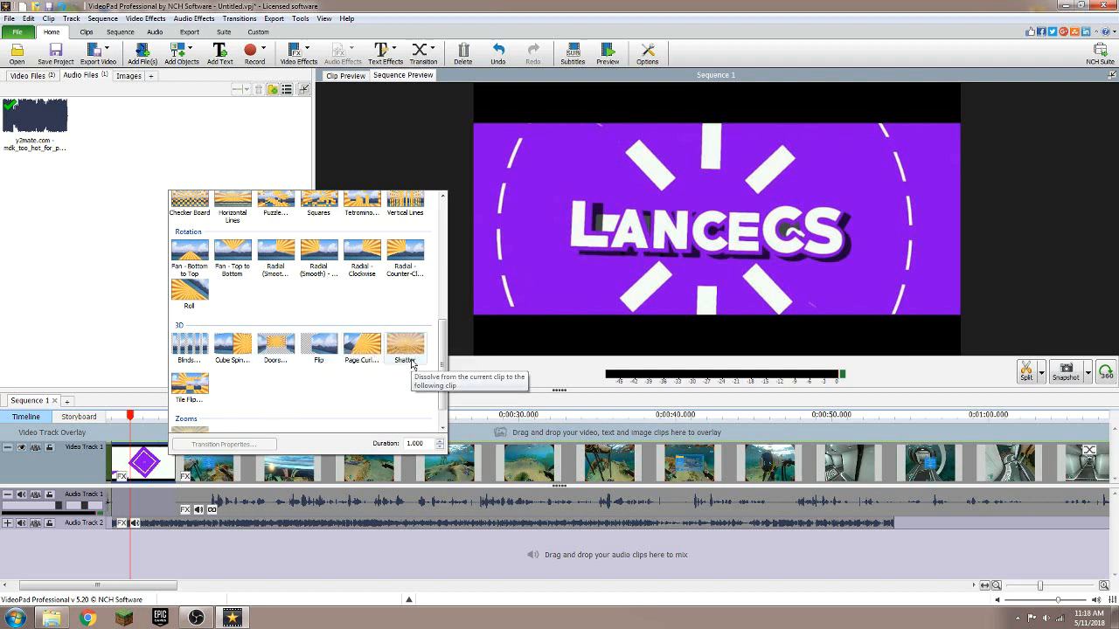
{"action": "scroll", "coordinate": [339, 315], "scroll_direction": "up", "scroll_amount": 3}
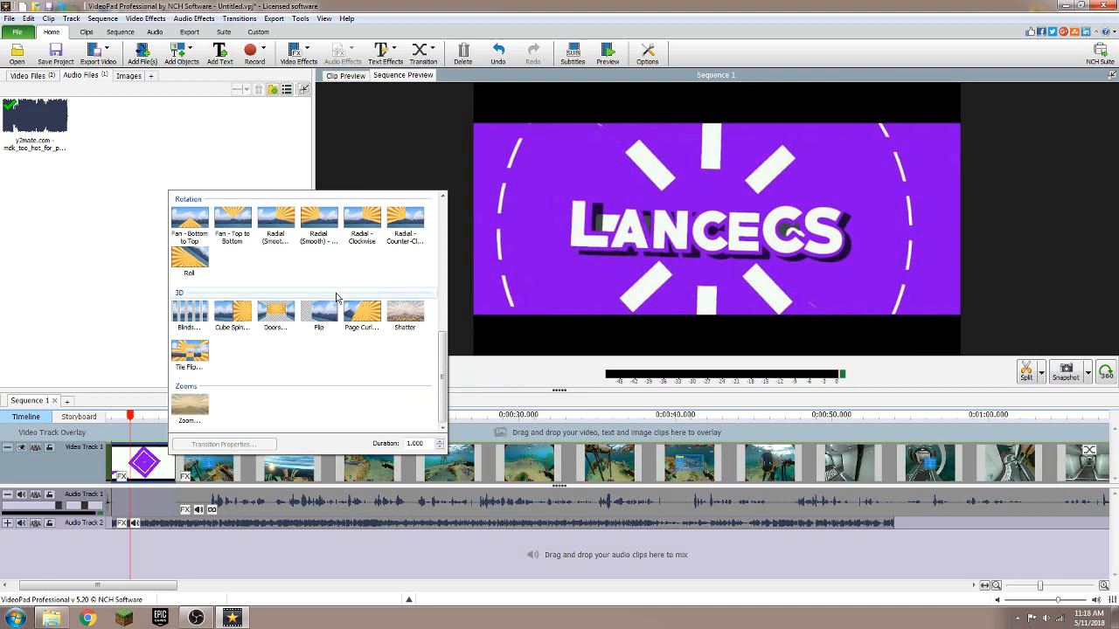
{"action": "scroll", "coordinate": [338, 380], "scroll_direction": "up", "scroll_amount": 1}
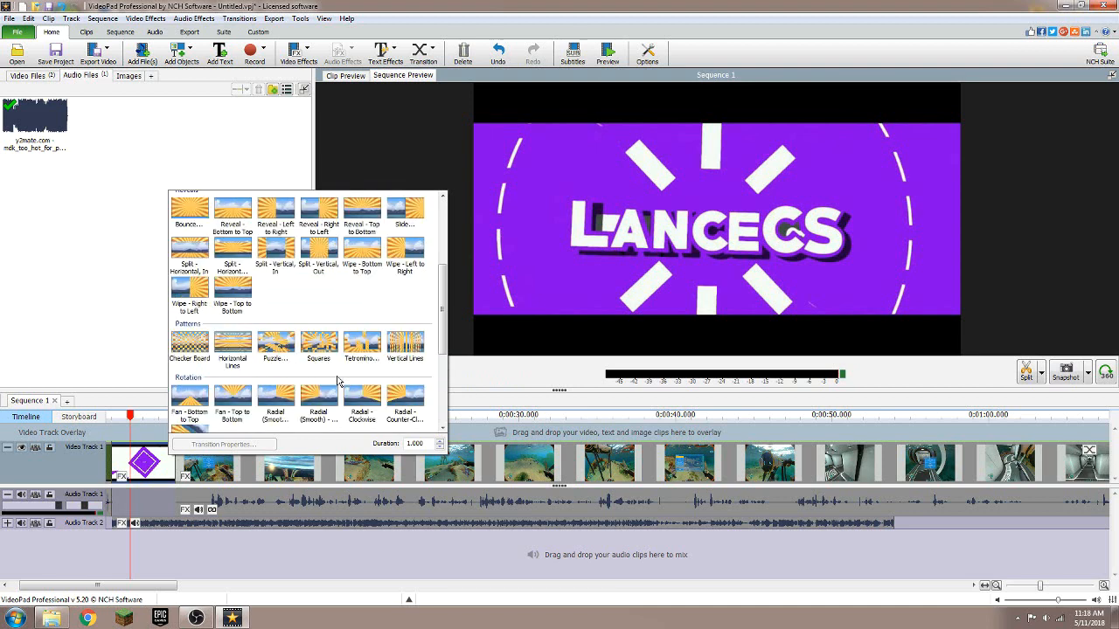
{"action": "scroll", "coordinate": [339, 380], "scroll_direction": "up", "scroll_amount": 1}
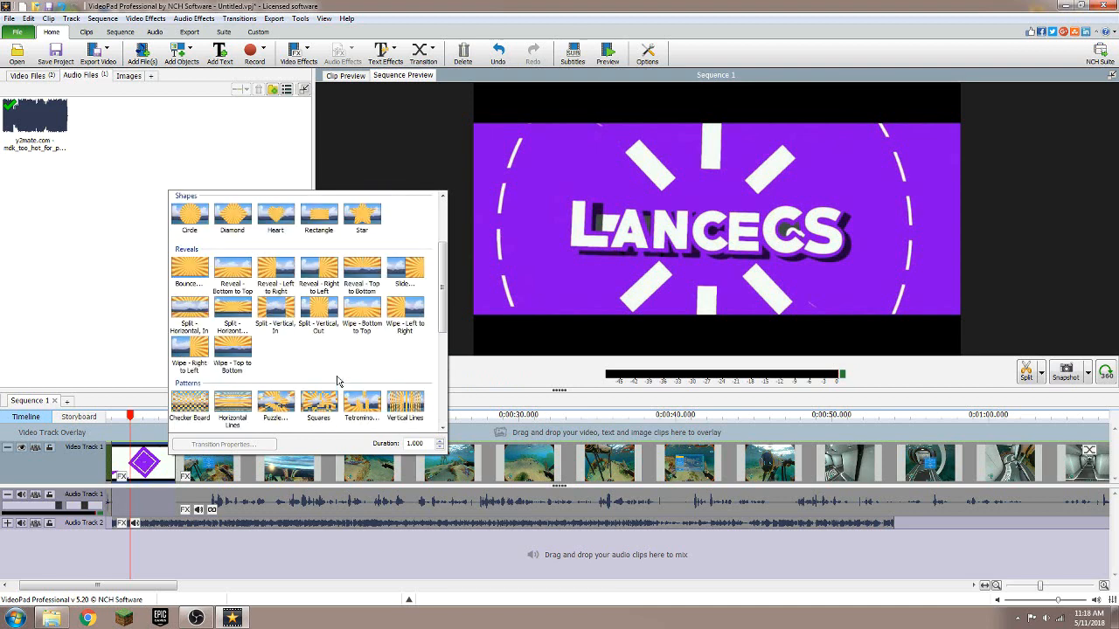
{"action": "left_click", "coordinate": [403, 267]}
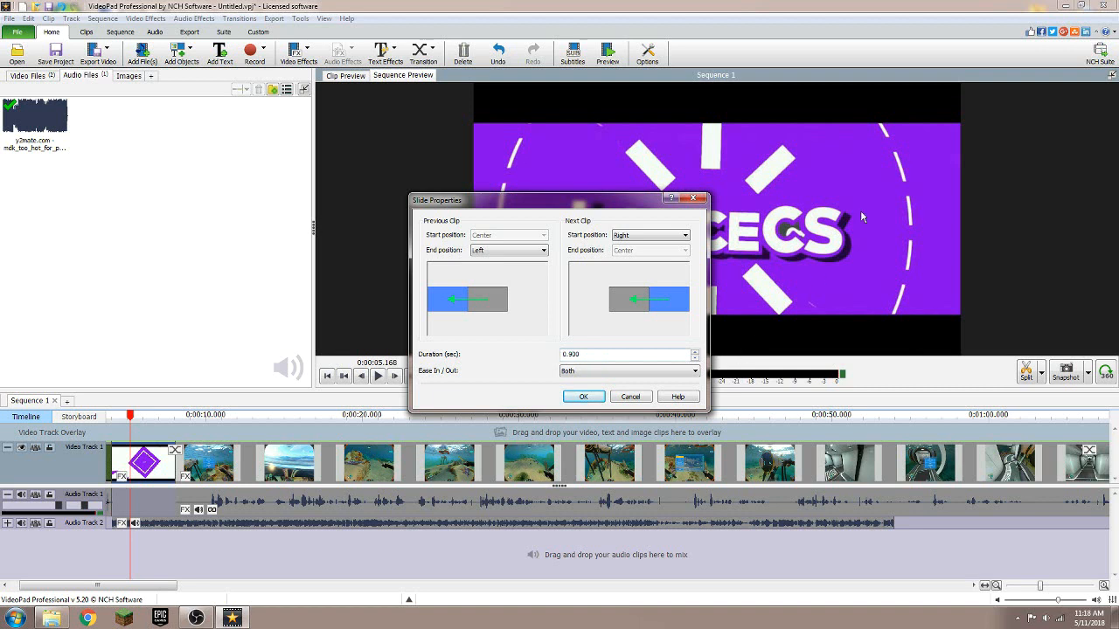
{"action": "left_click", "coordinate": [583, 397]}
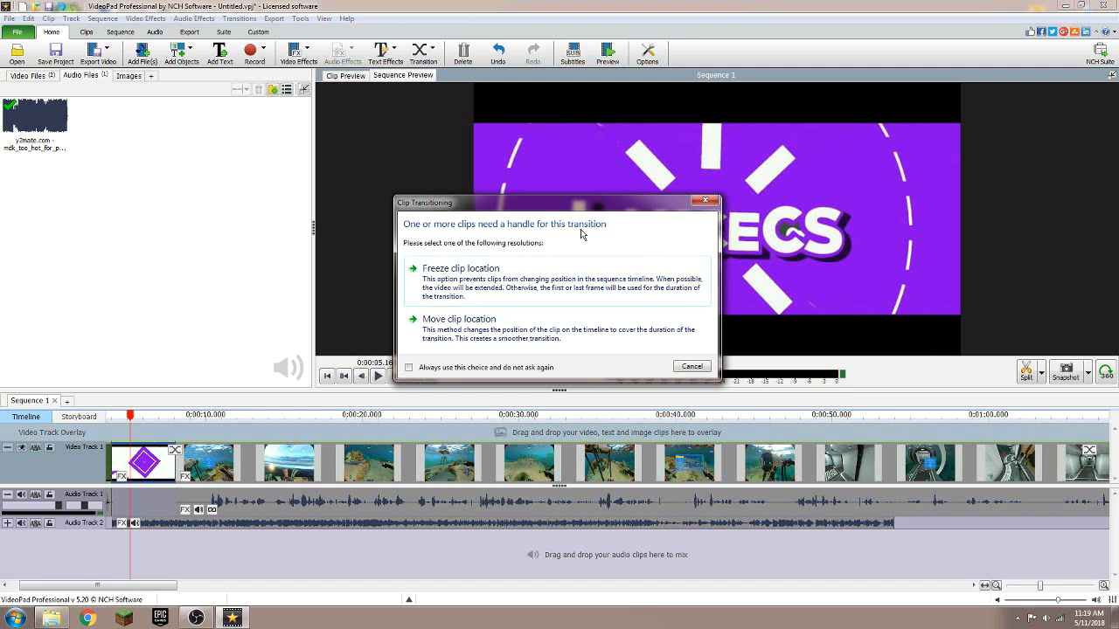
{"action": "left_click", "coordinate": [478, 342]}
Play back the slide transition between the logo scene and the gameplay clip.
{"action": "scroll", "coordinate": [82, 473], "scroll_direction": "up", "scroll_amount": 2}
{"action": "scroll", "coordinate": [81, 473], "scroll_direction": "up", "scroll_amount": 1}
{"action": "left_click", "coordinate": [255, 418]}
{"action": "mouse_move", "coordinate": [256, 418]}
{"action": "left_mouse_down"}
{"action": "mouse_move", "coordinate": [272, 416]}
{"action": "mouse_move", "coordinate": [242, 415]}
{"action": "left_mouse_up"}
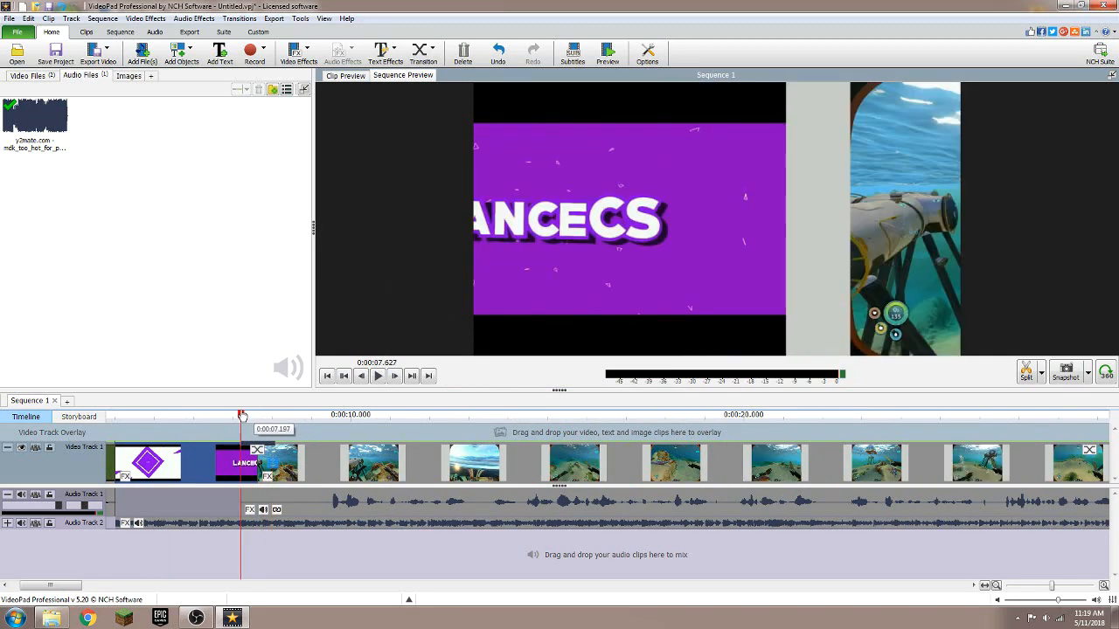
{"action": "left_click", "coordinate": [378, 376]}
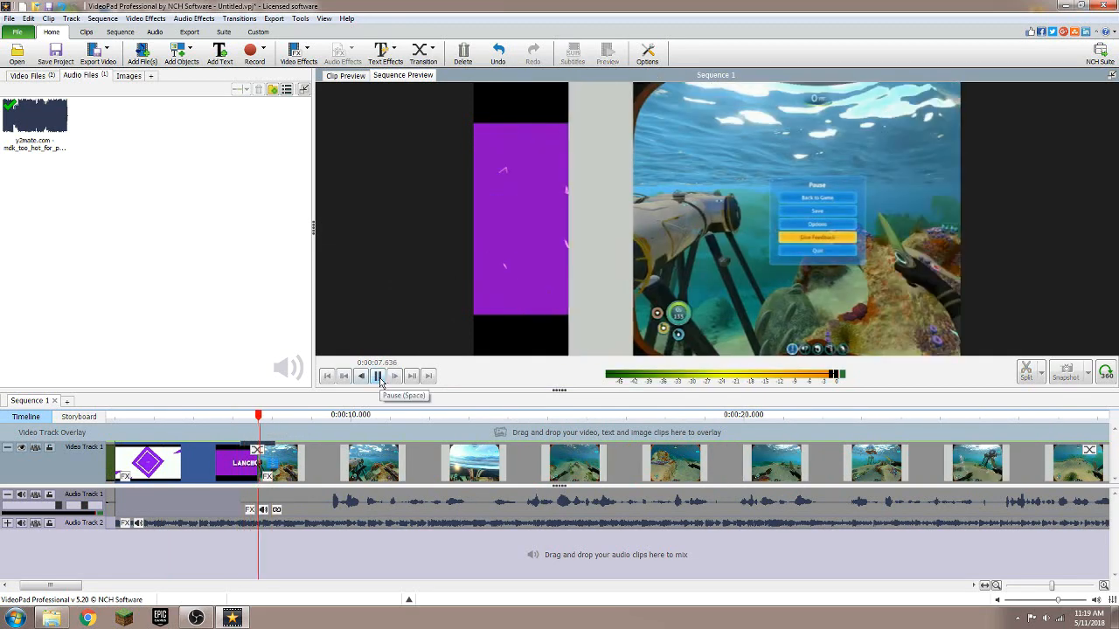
{"action": "left_click", "coordinate": [377, 376]}
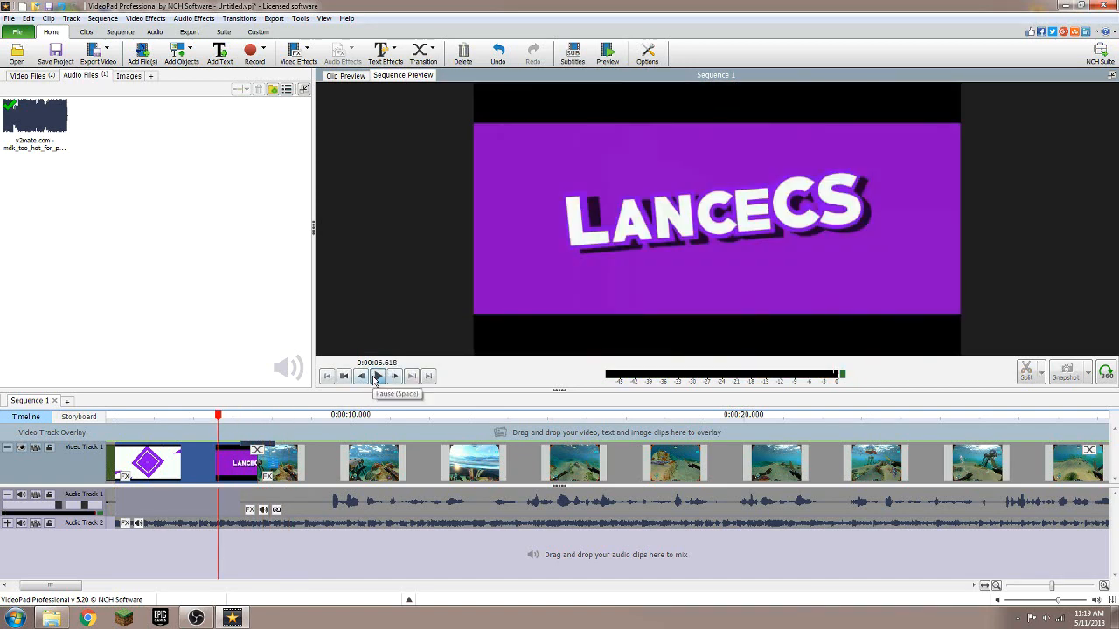
{"action": "left_click", "coordinate": [376, 376]}
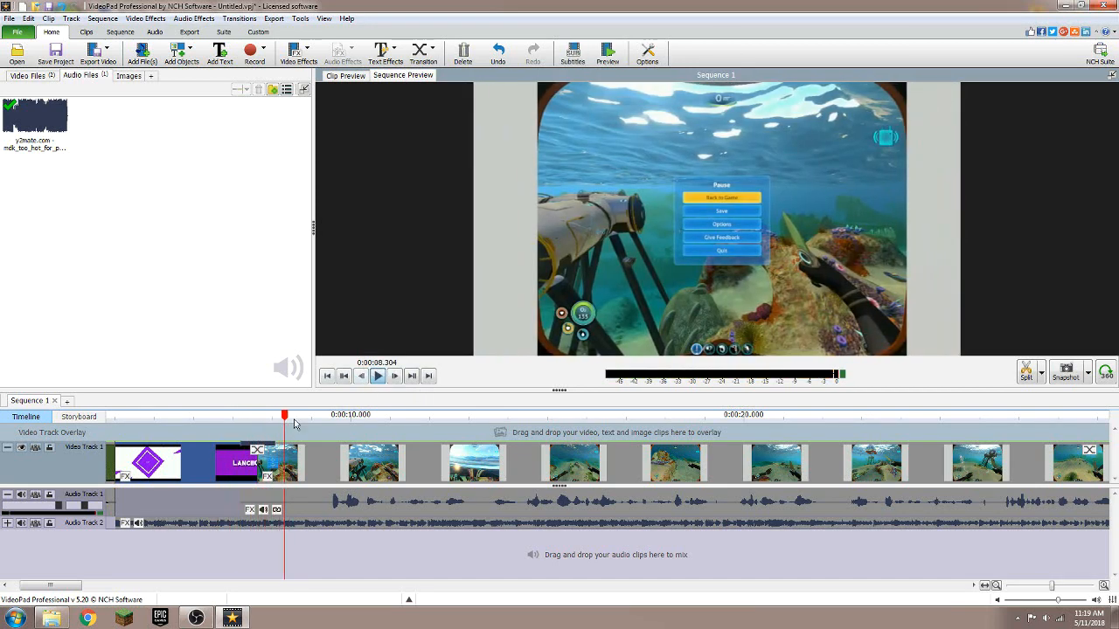
Split the song on the second audio track at 0:00:07.640, during the slide transition.
{"action": "scroll", "coordinate": [216, 425], "scroll_direction": "down", "scroll_amount": 4}
{"action": "scroll", "coordinate": [153, 472], "scroll_direction": "up", "scroll_amount": 3}
{"action": "left_click_drag", "start_coordinate": [226, 420], "coordinate": [223, 420]}
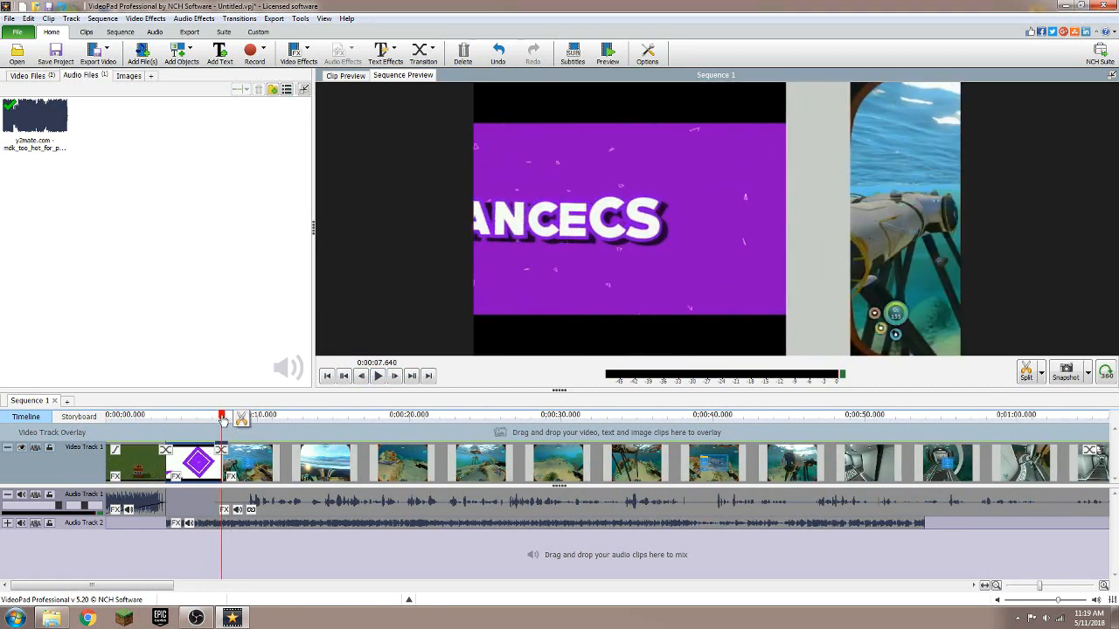
{"action": "right_click", "coordinate": [234, 523]}
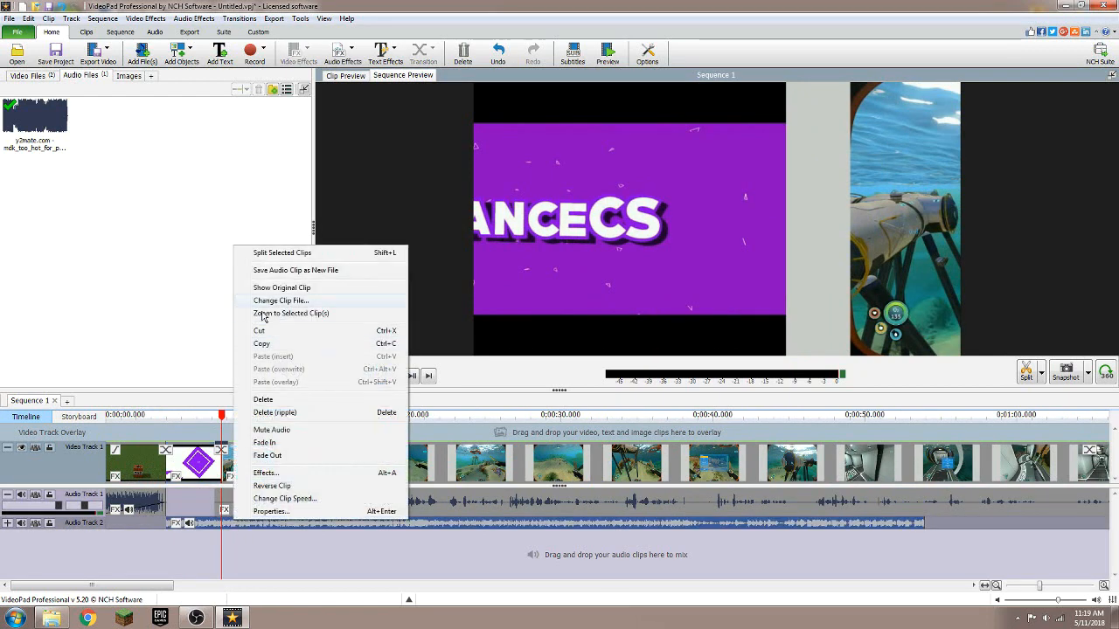
{"action": "left_click", "coordinate": [268, 253]}
Shorten the song piece under the gameplay clip so it ends at about 0:00:09.8, checking it by playback.
{"action": "scroll", "coordinate": [245, 525], "scroll_direction": "down", "scroll_amount": 3}
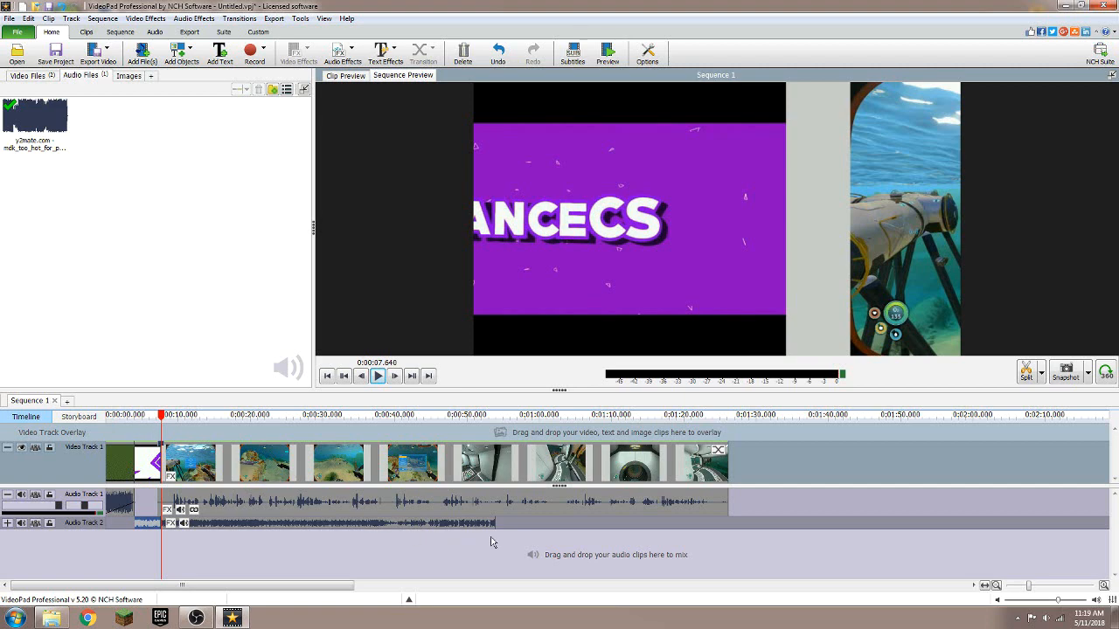
{"action": "left_click_drag", "start_coordinate": [495, 524], "coordinate": [193, 516]}
{"action": "left_click", "coordinate": [378, 376]}
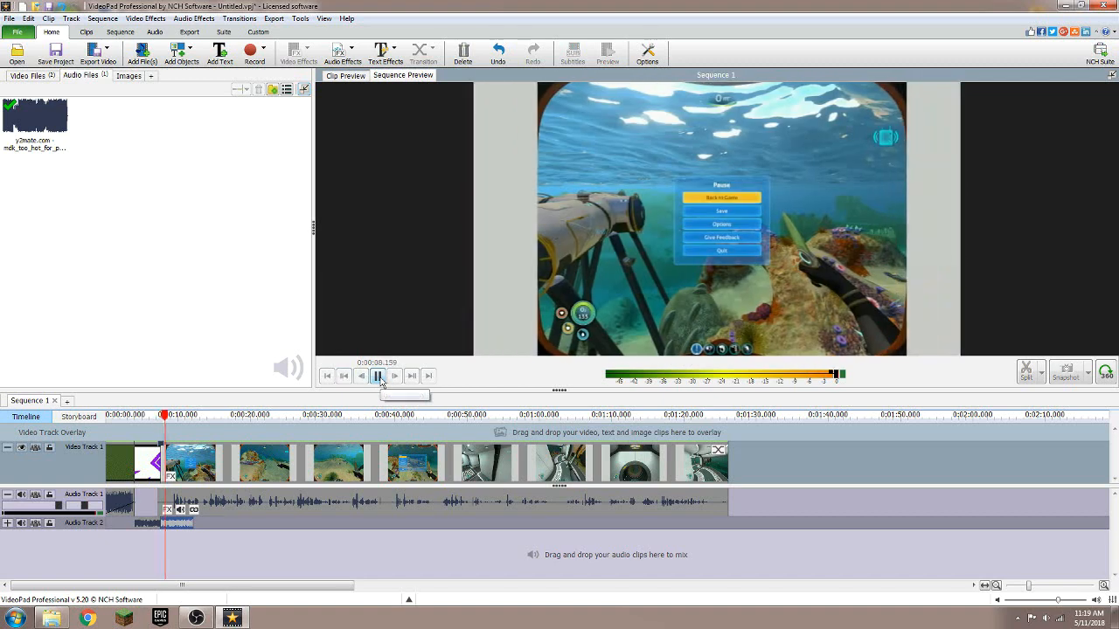
{"action": "left_click", "coordinate": [379, 376]}
{"action": "mouse_move", "coordinate": [193, 525]}
{"action": "left_mouse_down"}
{"action": "mouse_move", "coordinate": [171, 528]}
{"action": "mouse_move", "coordinate": [189, 526]}
{"action": "left_mouse_up"}
{"action": "scroll", "coordinate": [172, 523], "scroll_direction": "up", "scroll_amount": 3}
Add a fade-out to the short last song piece, keeping the suggested fade length.
{"action": "left_click", "coordinate": [152, 417]}
{"action": "right_click", "coordinate": [175, 524]}
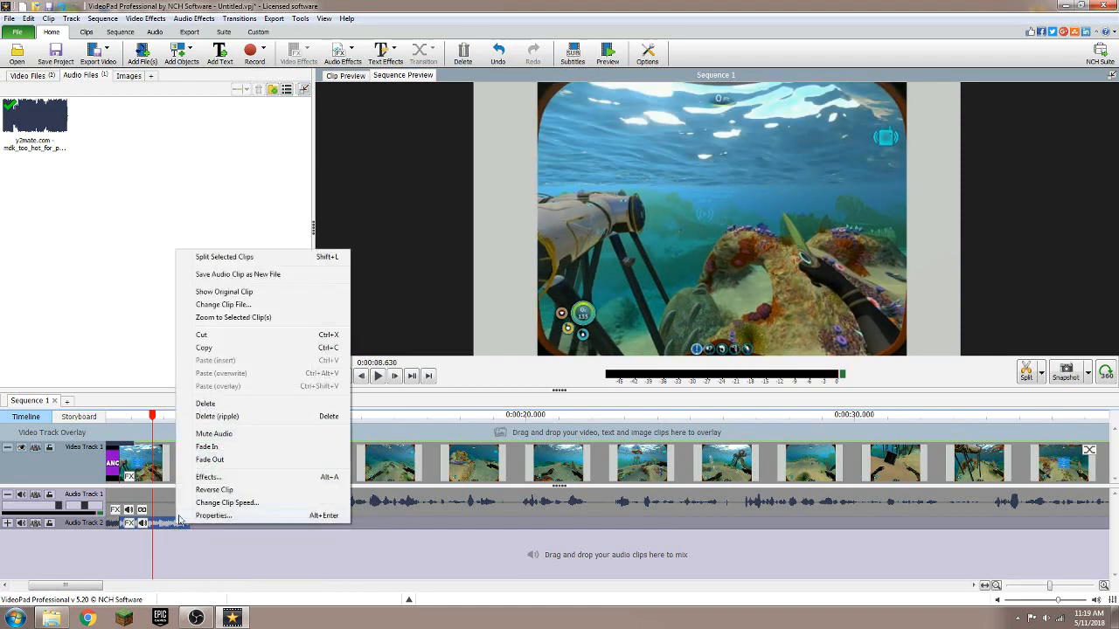
{"action": "left_click", "coordinate": [217, 459]}
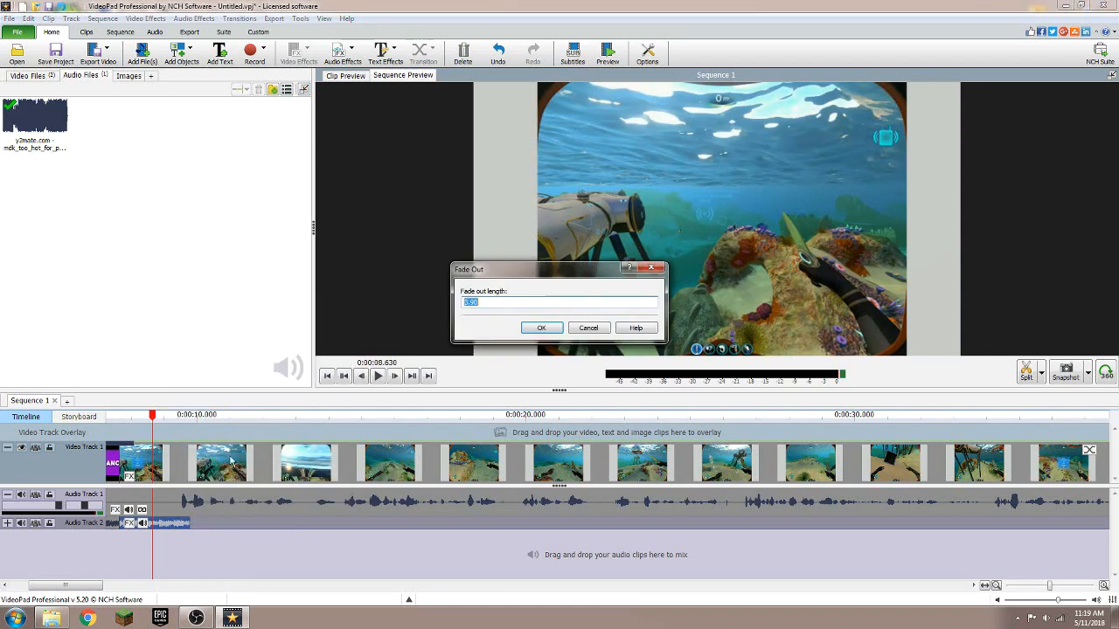
{"action": "left_click", "coordinate": [542, 328]}
Play the sequence from the intro into the gameplay clip to check the music and its fade-out.
{"action": "scroll", "coordinate": [129, 421], "scroll_direction": "down", "scroll_amount": 4}
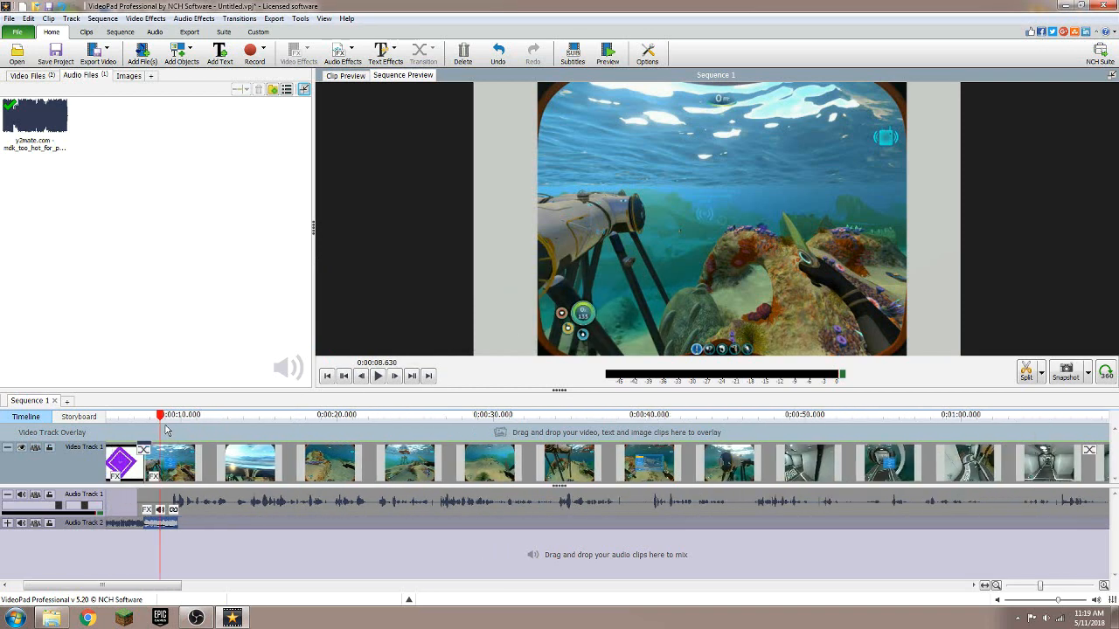
{"action": "left_click_drag", "start_coordinate": [126, 418], "coordinate": [72, 426]}
{"action": "left_click", "coordinate": [378, 376]}
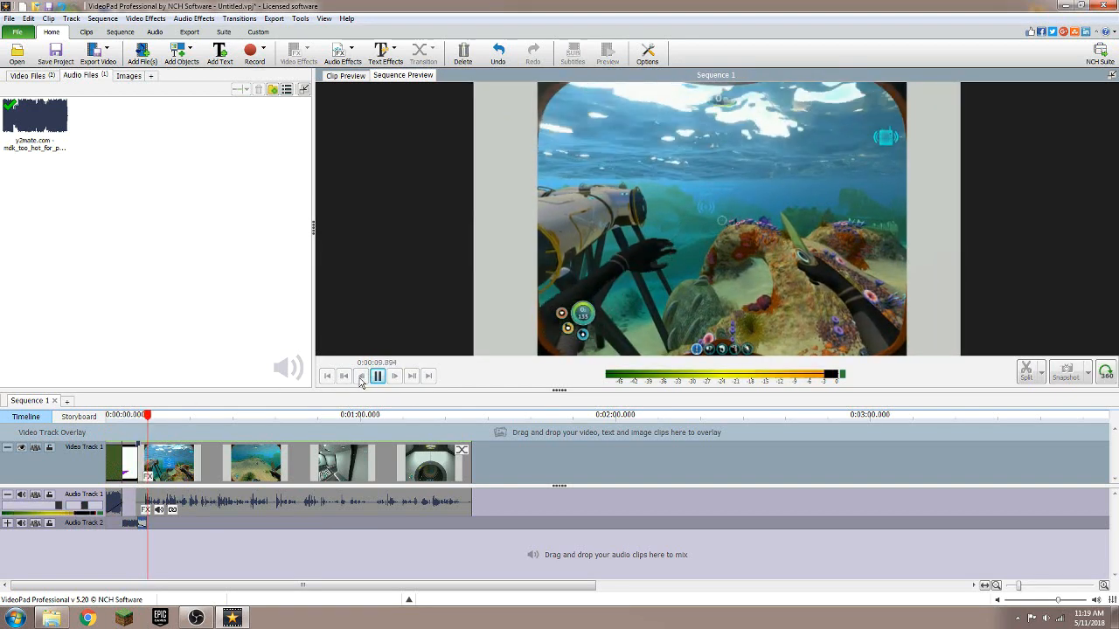
{"action": "left_click", "coordinate": [361, 377]}
{"action": "left_click", "coordinate": [378, 375]}
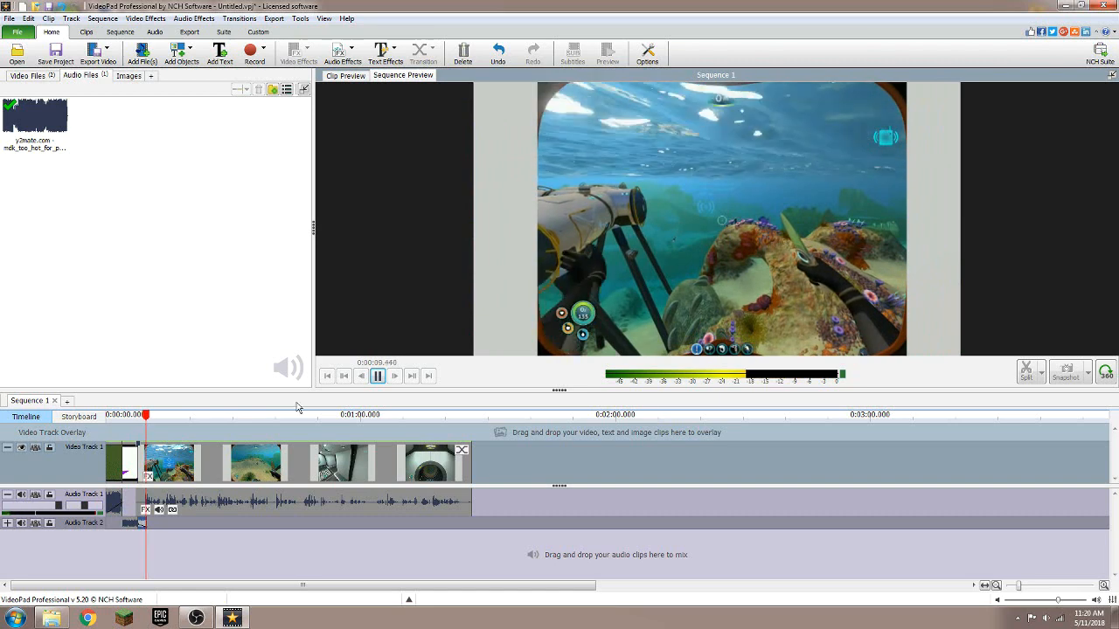
{"action": "key", "text": "space"}
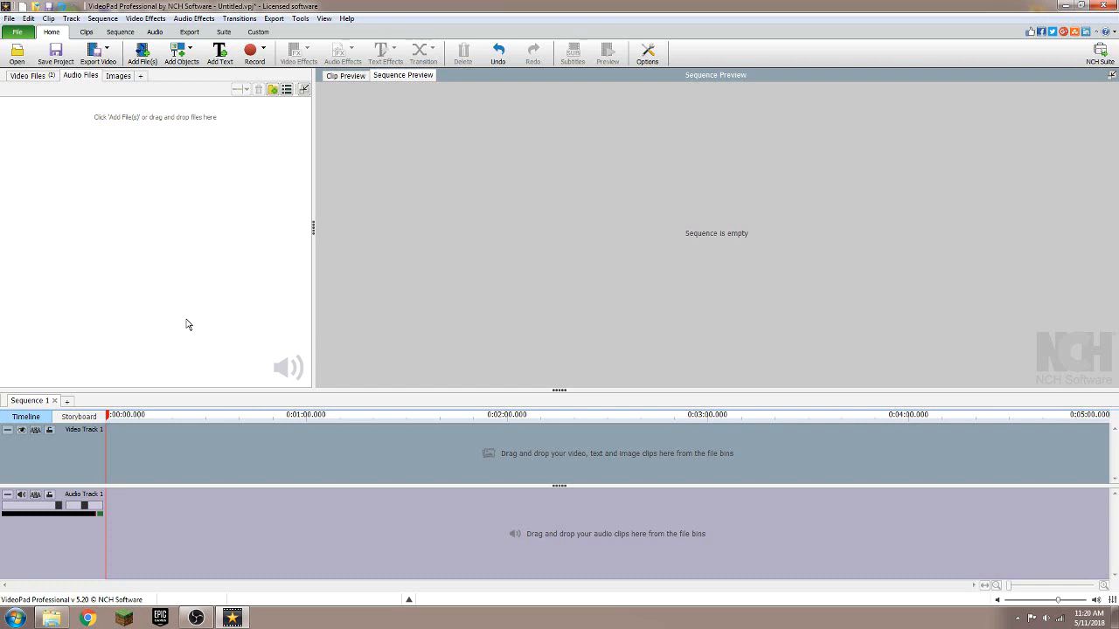
Restore the maximized editor window to a smaller size and close the Not Edited Videos folder window.
{"action": "left_click", "coordinate": [1085, 6]}
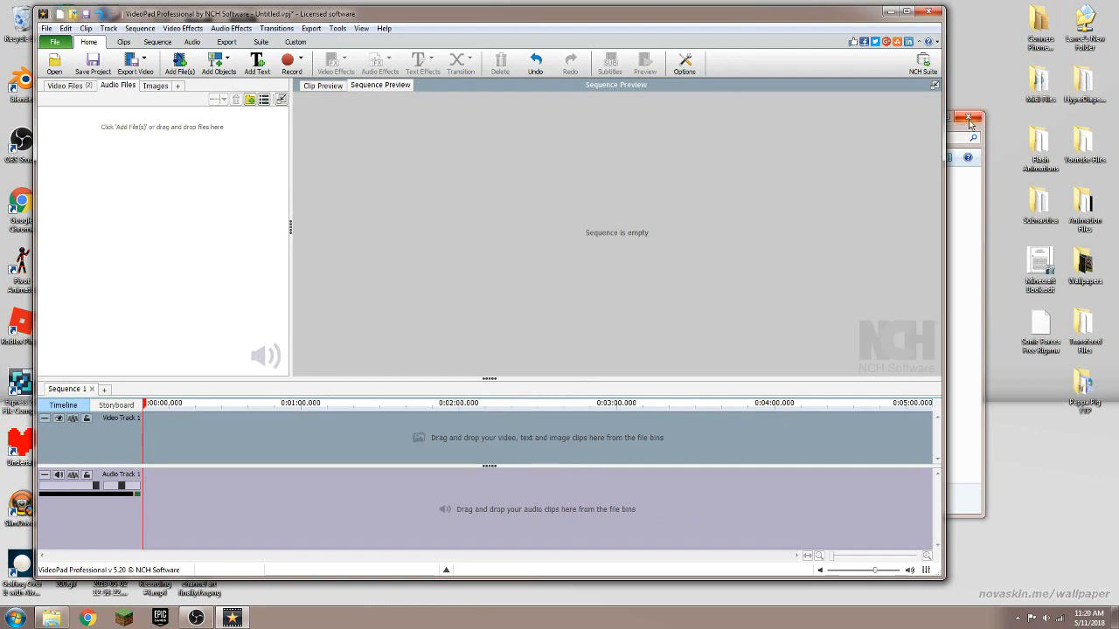
{"action": "left_click", "coordinate": [963, 192]}
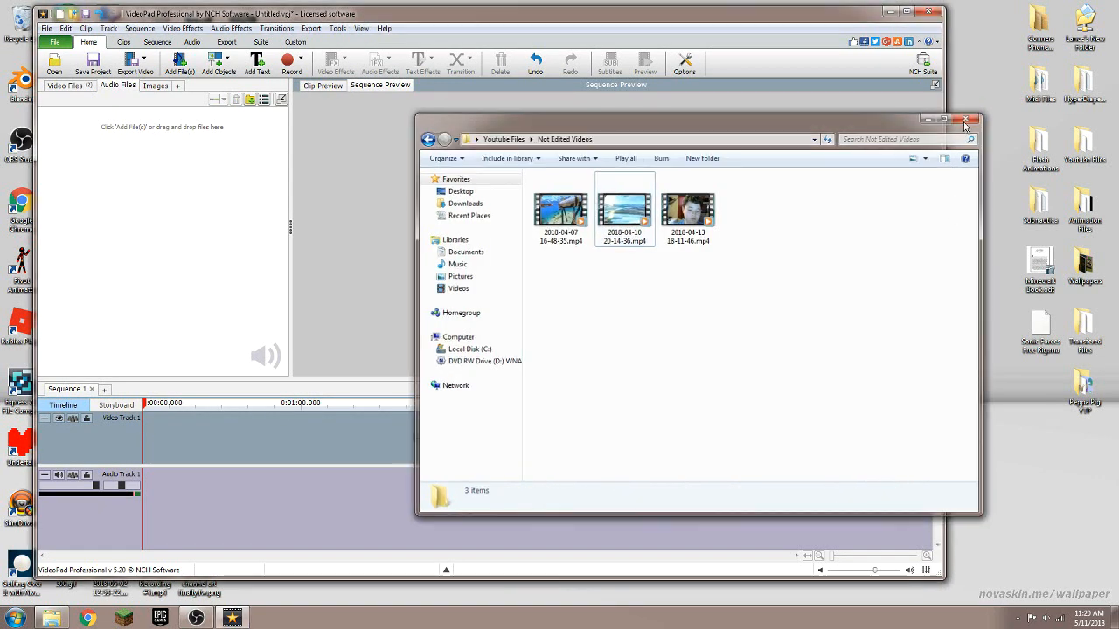
{"action": "left_click", "coordinate": [968, 116]}
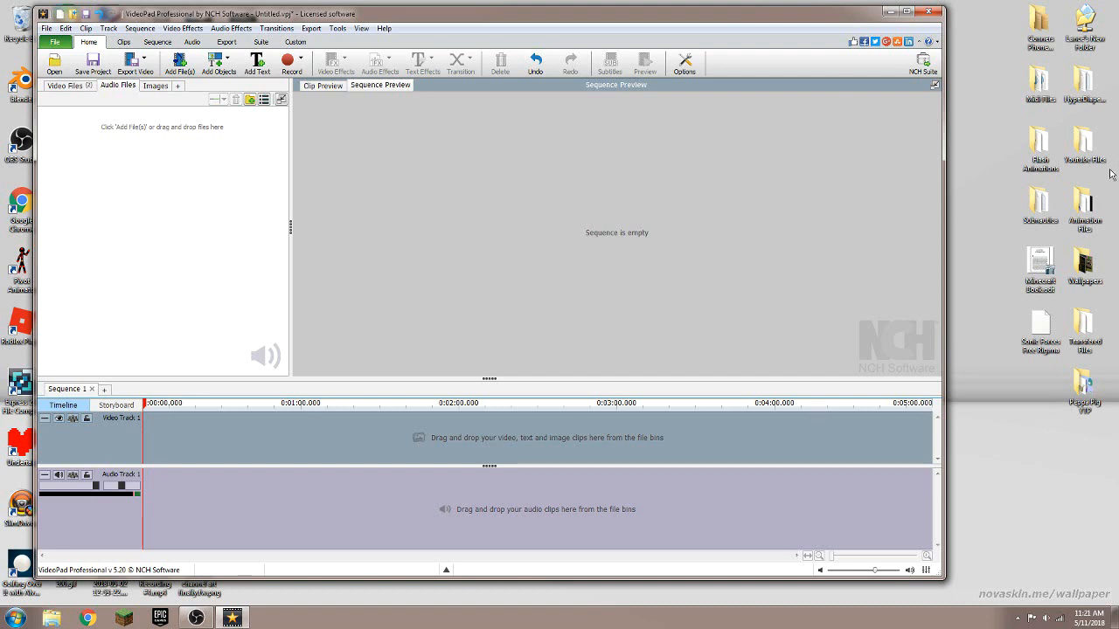
Open the Animation Files folder on the desktop, select Animations Intro.wmv to view its details, and close the folder.
{"action": "double_click", "coordinate": [1084, 206]}
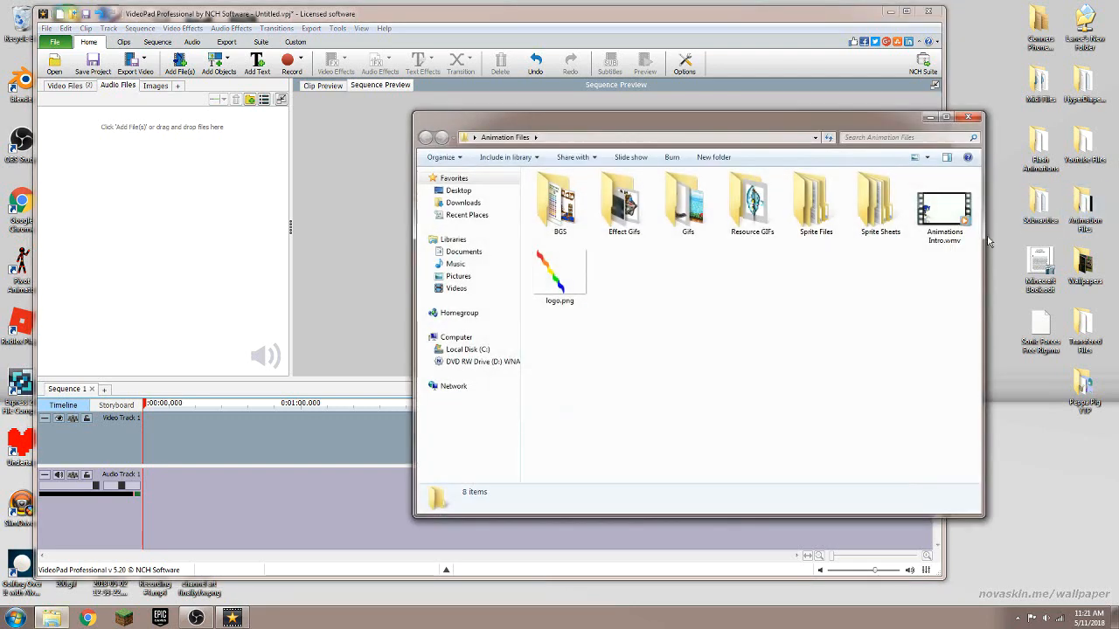
{"action": "left_click", "coordinate": [943, 206]}
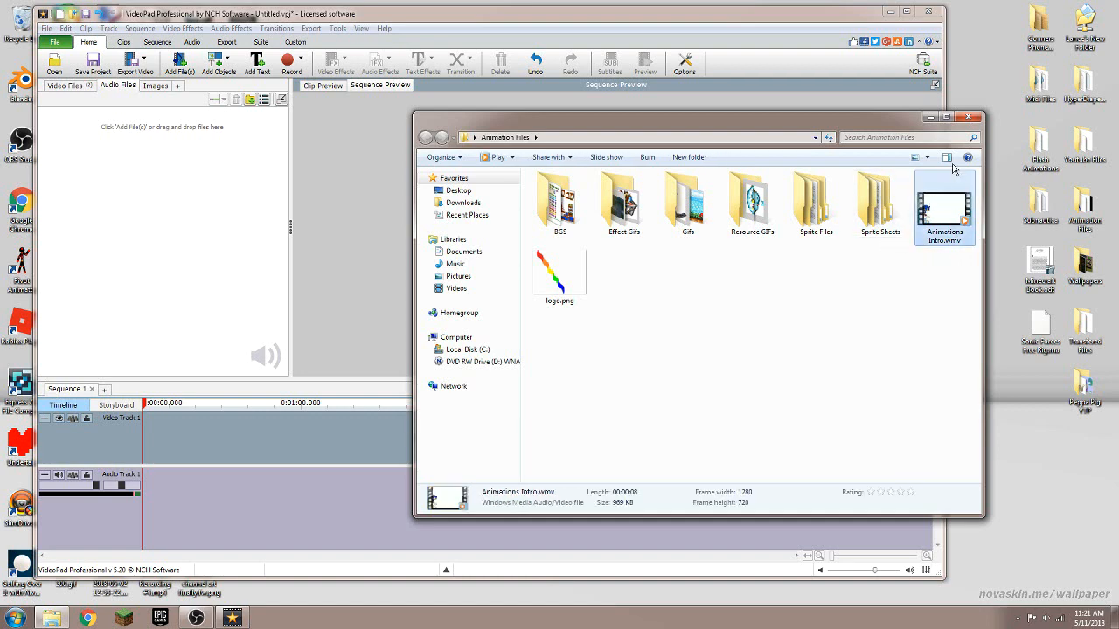
{"action": "left_click", "coordinate": [968, 116]}
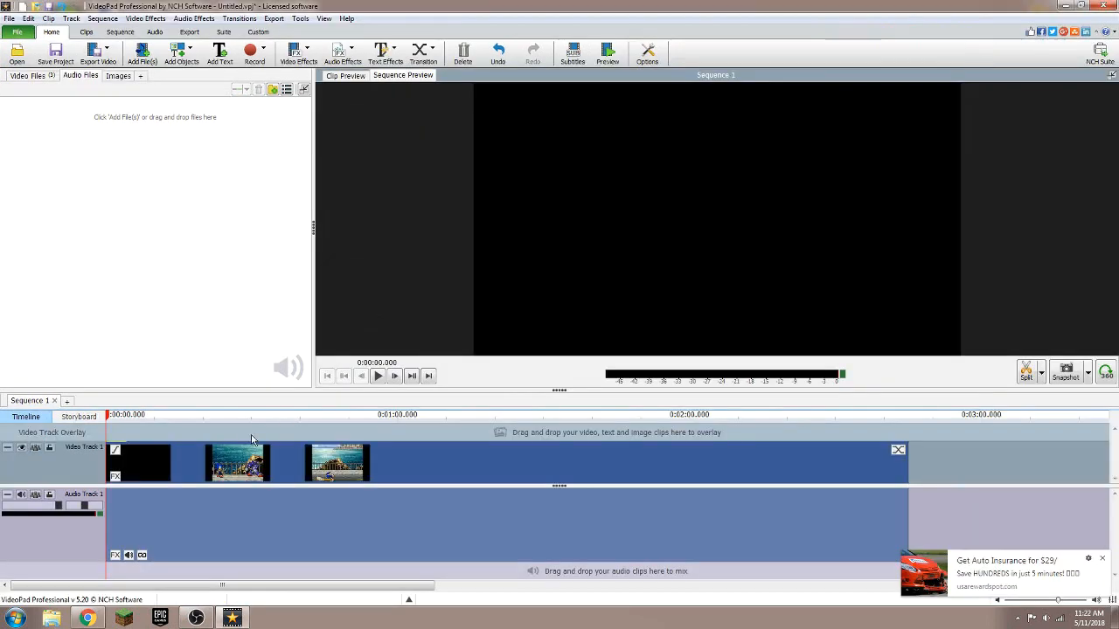
Dismiss the ad notification, place the playhead at 0:00:29.710 on the title scene, and lower the playback volume to 48.
{"action": "left_click", "coordinate": [1103, 559]}
{"action": "left_click", "coordinate": [218, 417]}
{"action": "left_click_drag", "start_coordinate": [218, 423], "coordinate": [250, 423]}
{"action": "left_click_drag", "start_coordinate": [1058, 600], "coordinate": [1044, 599]}
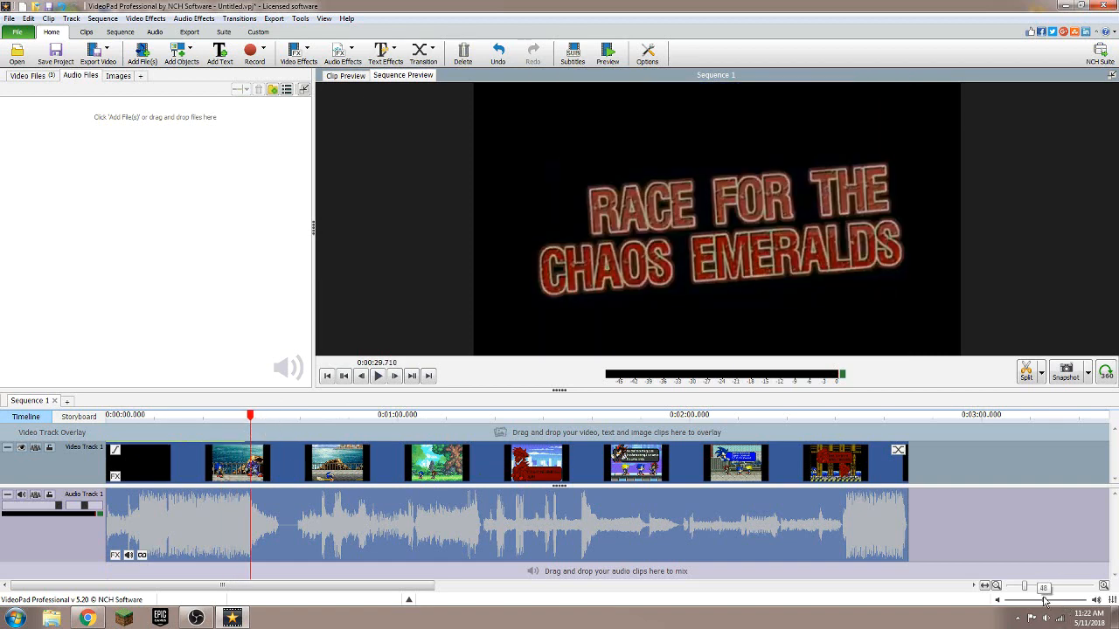
Play the animation from near its start and sample its audio at the middle, later scenes and credits.
{"action": "left_click", "coordinate": [127, 415]}
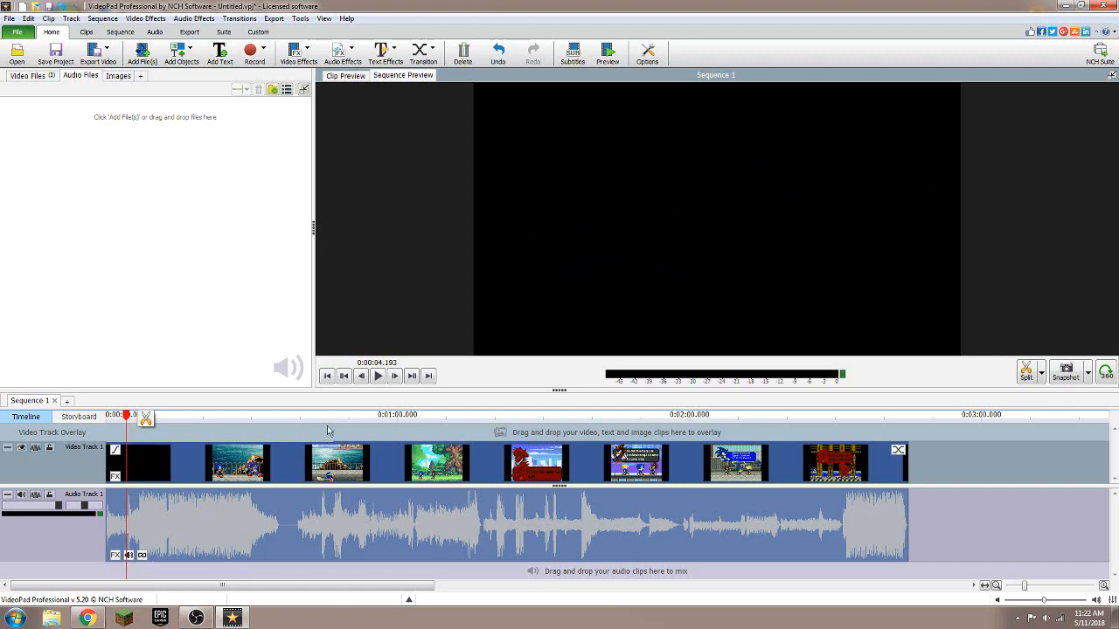
{"action": "left_click_drag", "start_coordinate": [126, 416], "coordinate": [145, 417]}
{"action": "key", "text": "space"}
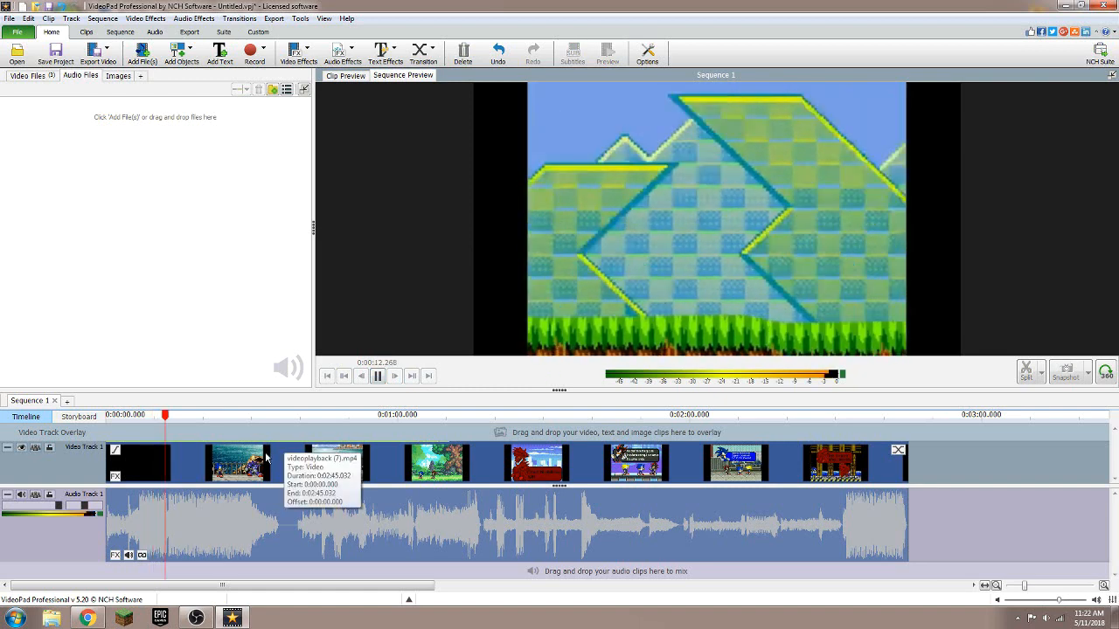
{"action": "left_click", "coordinate": [492, 415]}
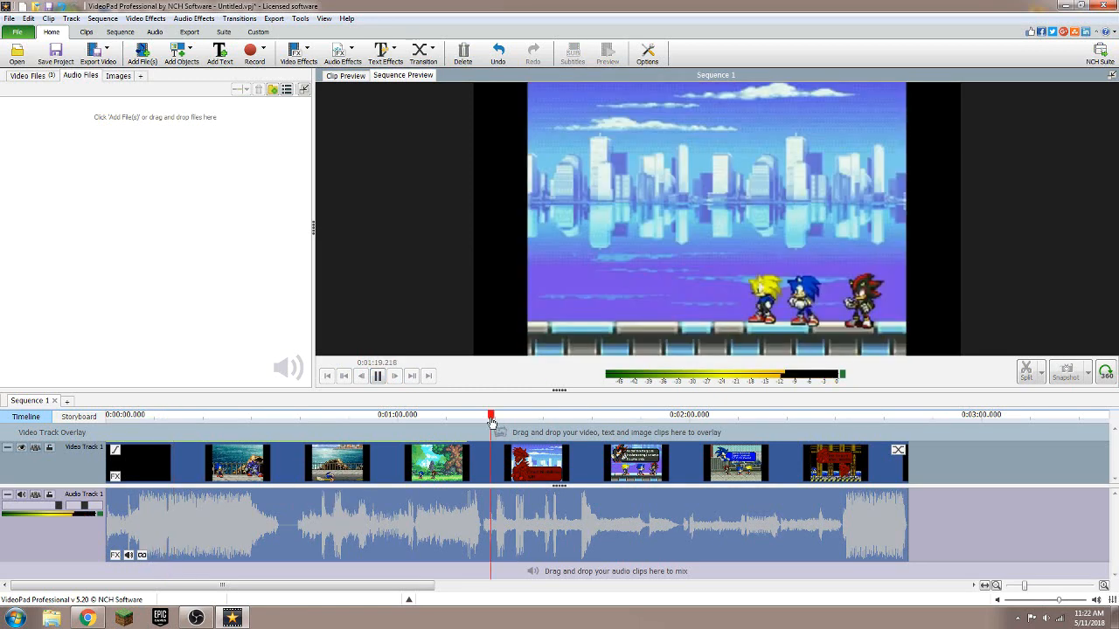
{"action": "left_click", "coordinate": [737, 416]}
{"action": "left_click", "coordinate": [862, 416]}
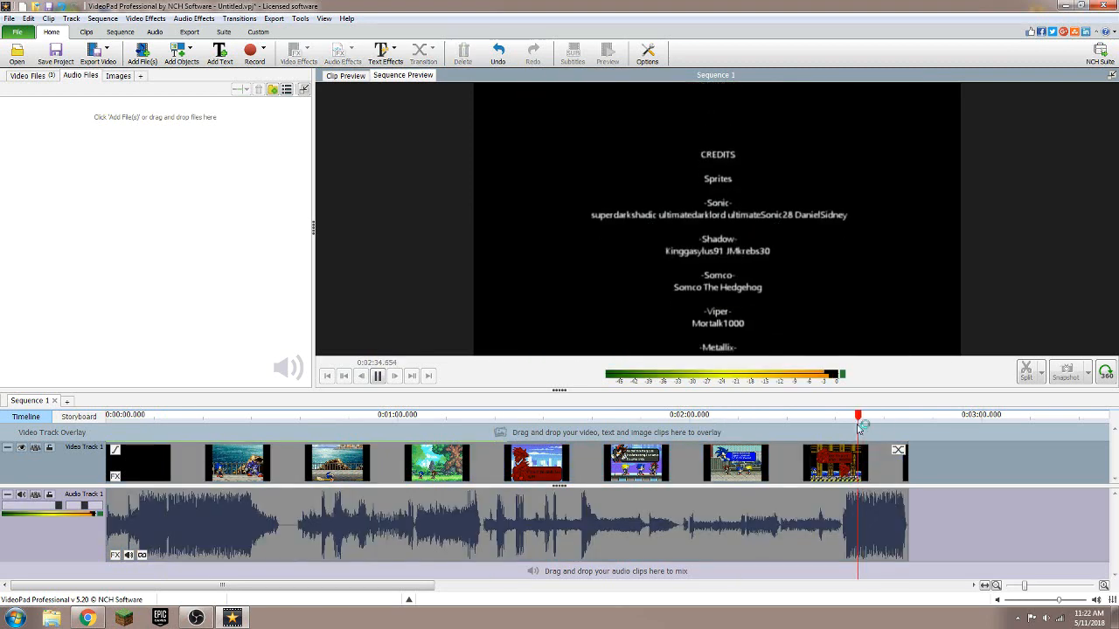
{"action": "left_click", "coordinate": [377, 376]}
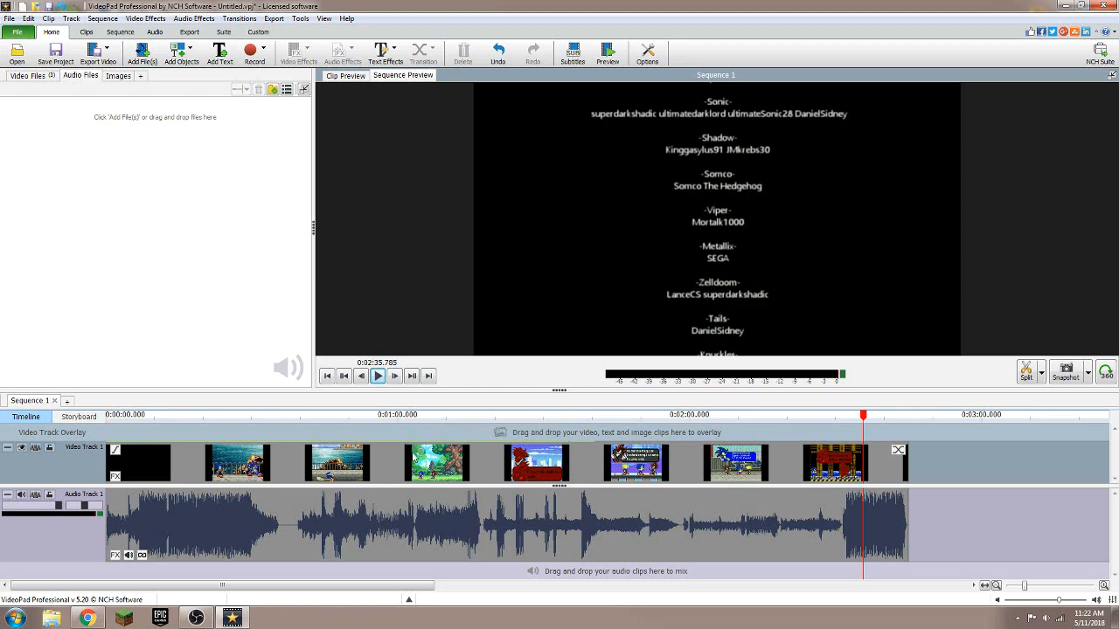
Unlink the animation clip from its audio and delete the audio clip from Audio Track 1.
{"action": "right_click", "coordinate": [413, 456]}
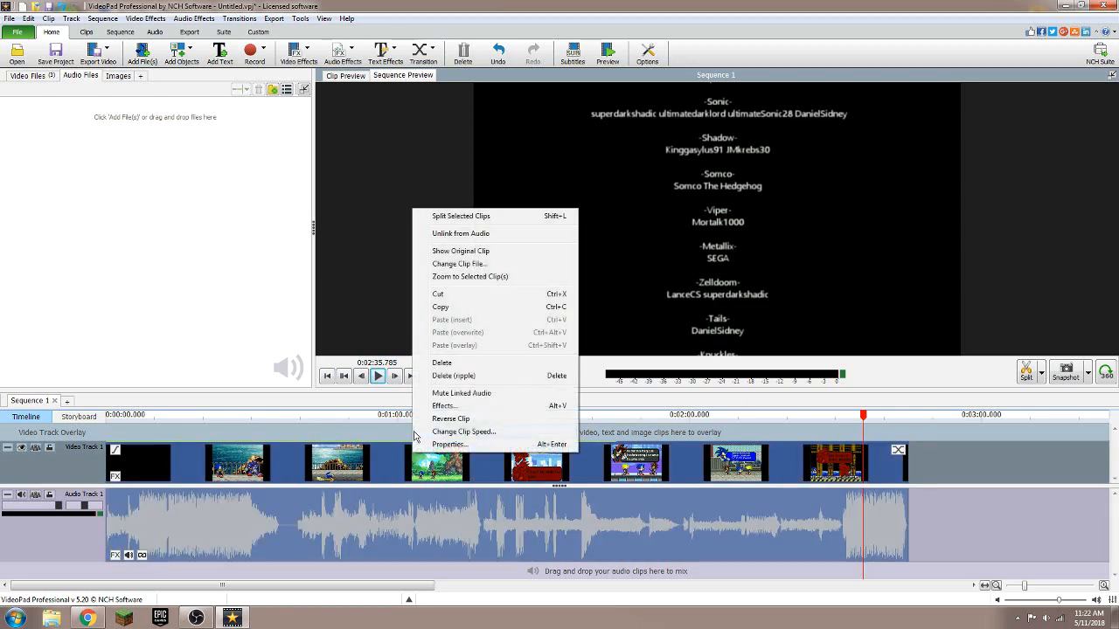
{"action": "left_click", "coordinate": [463, 234]}
{"action": "right_click", "coordinate": [433, 506]}
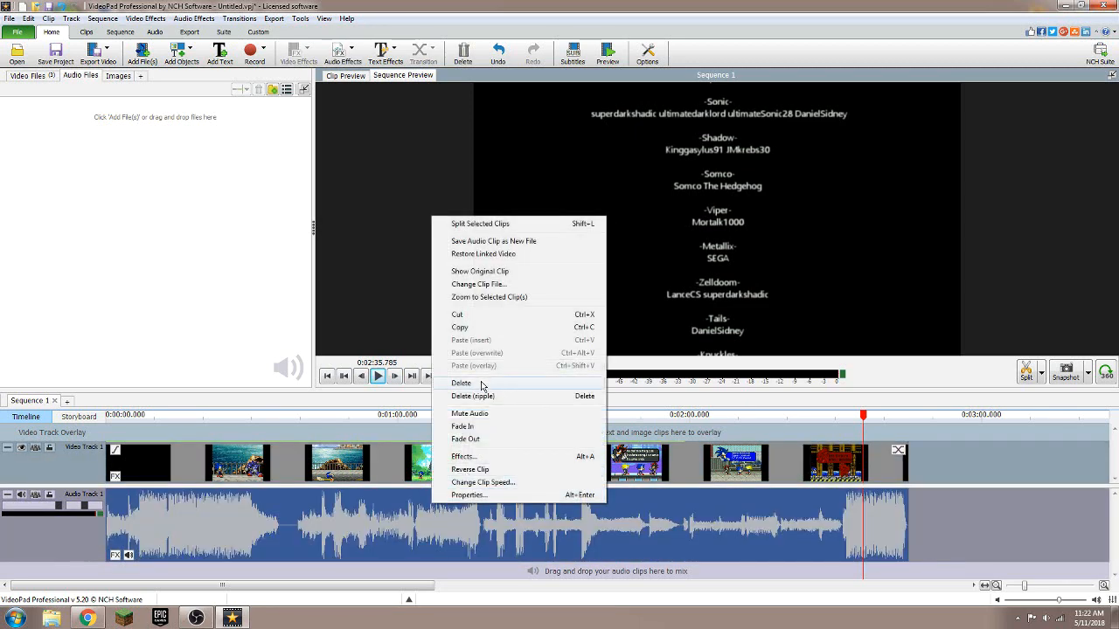
{"action": "left_click", "coordinate": [461, 384]}
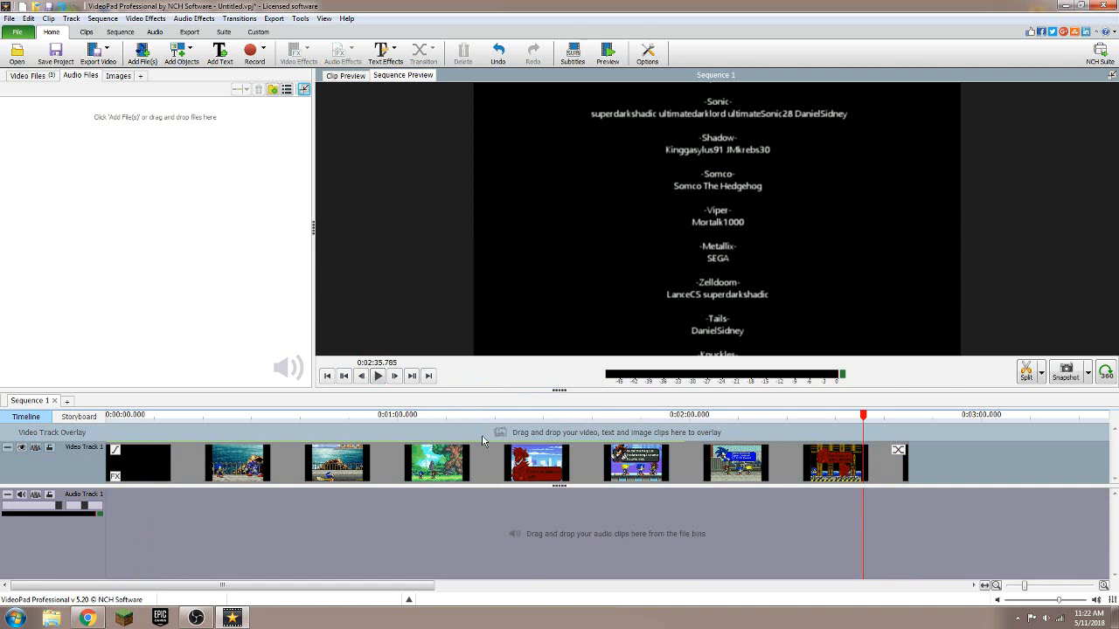
Play the animation without its audio from the forest dialogue scene at 0:01:05.169, and pause it.
{"action": "left_click", "coordinate": [423, 417]}
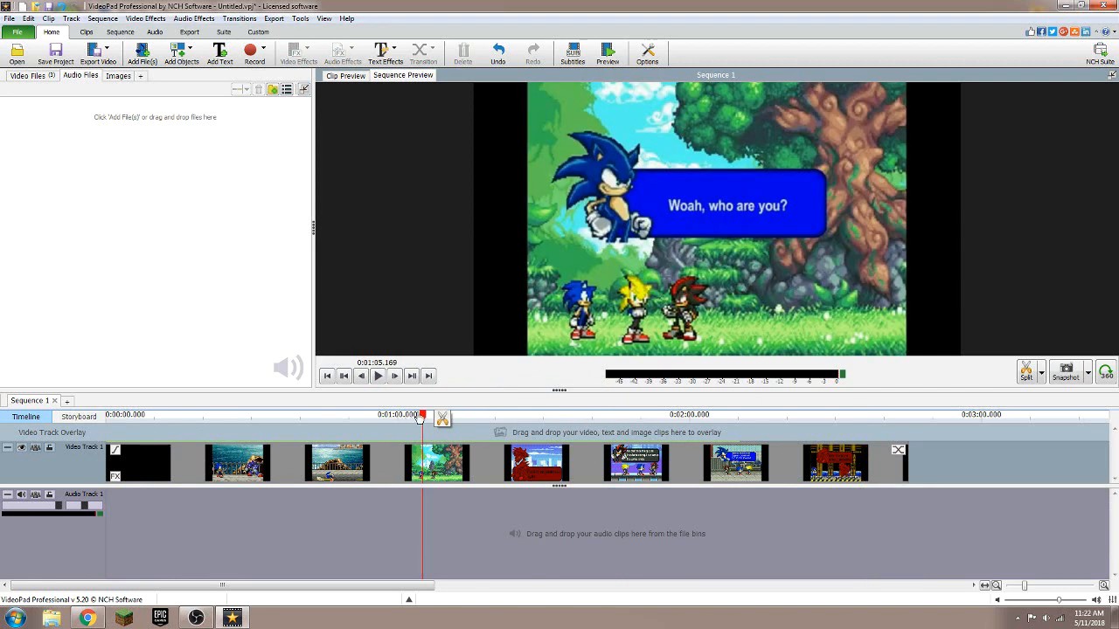
{"action": "left_click", "coordinate": [377, 376]}
{"action": "left_click", "coordinate": [377, 376]}
{"action": "left_click", "coordinate": [376, 376]}
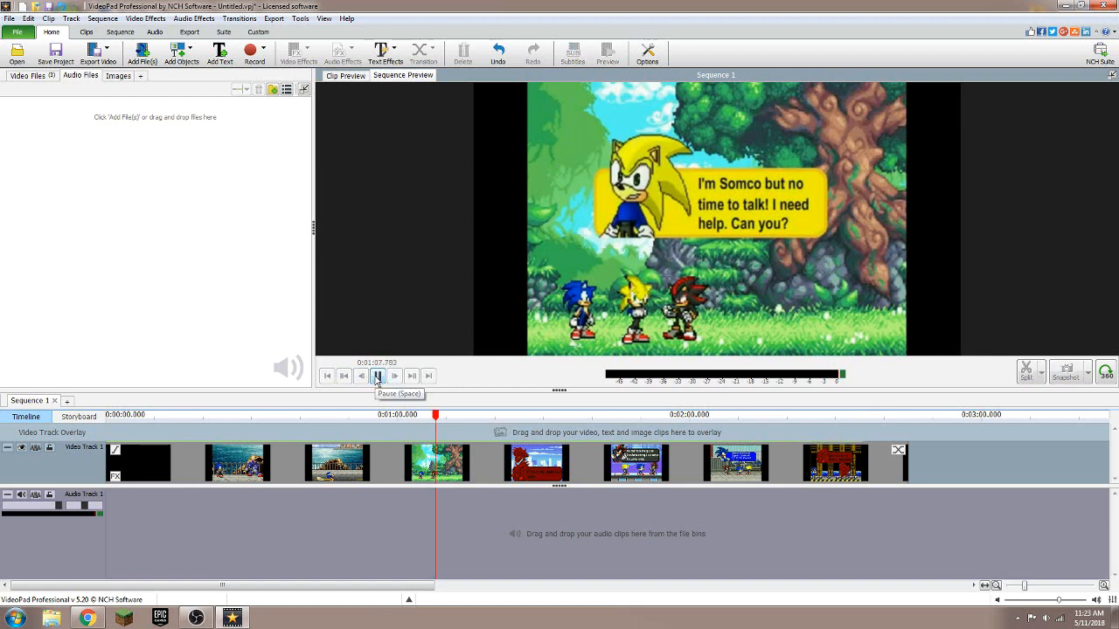
{"action": "left_click", "coordinate": [377, 376]}
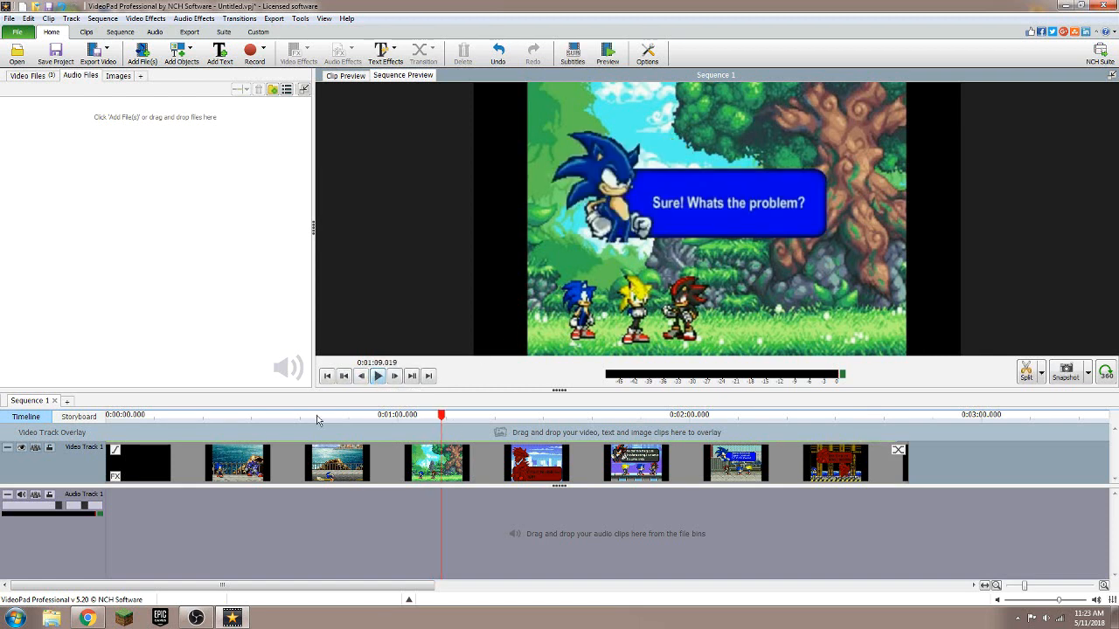
Scrub through the seaside fight scene and step back frame by frame to 0:00:42.338.
{"action": "left_click", "coordinate": [226, 417]}
{"action": "left_click_drag", "start_coordinate": [226, 420], "coordinate": [314, 446]}
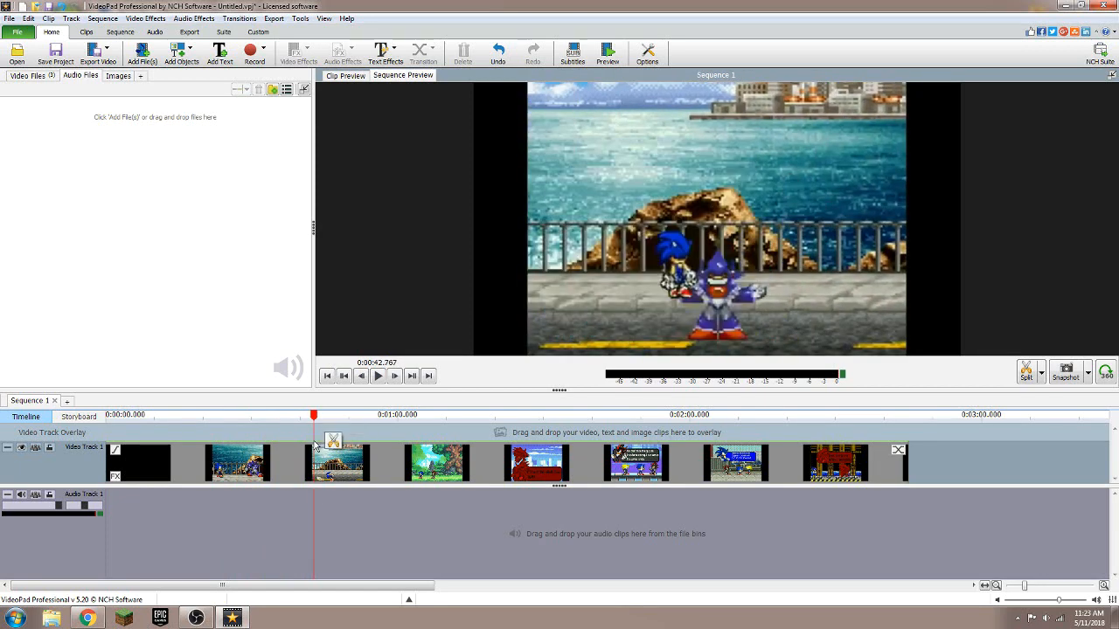
{"action": "left_click", "coordinate": [361, 376]}
{"action": "left_click", "coordinate": [361, 376]}
{"action": "left_click", "coordinate": [361, 376]}
{"action": "left_click", "coordinate": [361, 376]}
{"action": "left_click", "coordinate": [361, 376]}
{"action": "left_click", "coordinate": [361, 377]}
{"action": "left_click", "coordinate": [361, 377]}
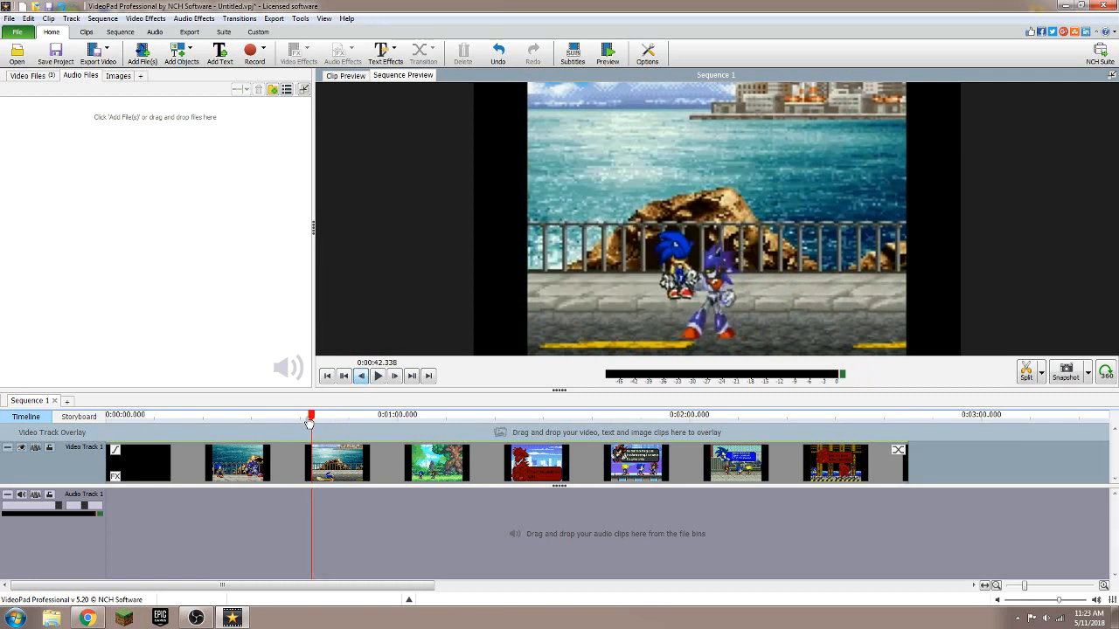
Examine the frames where Sonic hits the ground in the seaside scene, ending at 0:00:40.488.
{"action": "left_click_drag", "start_coordinate": [312, 420], "coordinate": [306, 416]}
{"action": "left_click", "coordinate": [365, 377]}
{"action": "left_click", "coordinate": [365, 377]}
{"action": "left_click", "coordinate": [366, 377]}
{"action": "left_click", "coordinate": [366, 377]}
{"action": "left_click", "coordinate": [365, 377]}
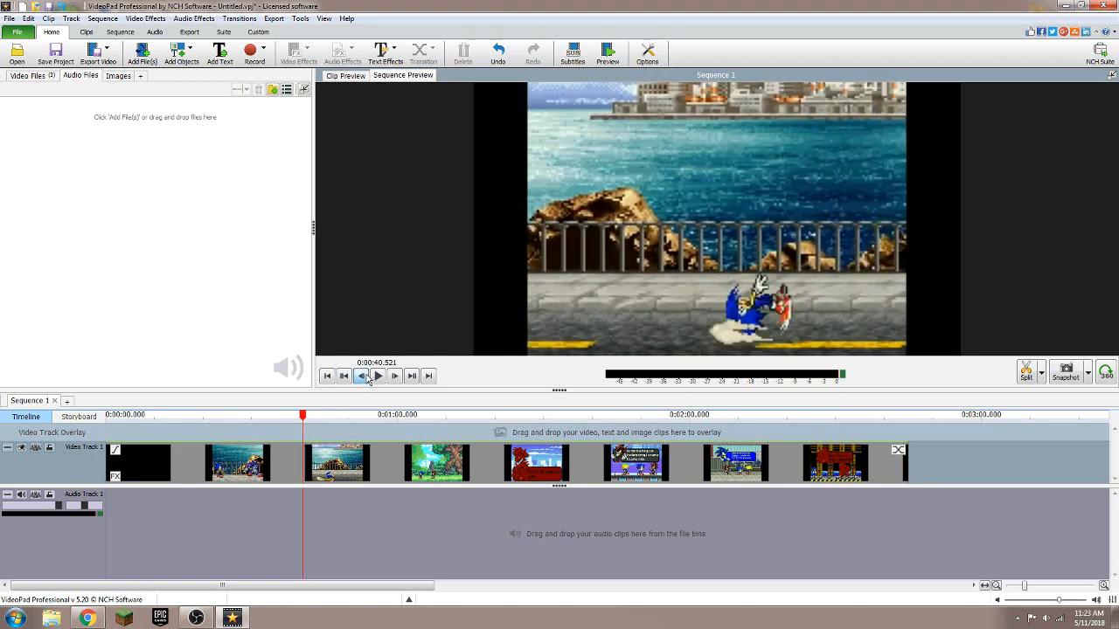
{"action": "left_click", "coordinate": [365, 376]}
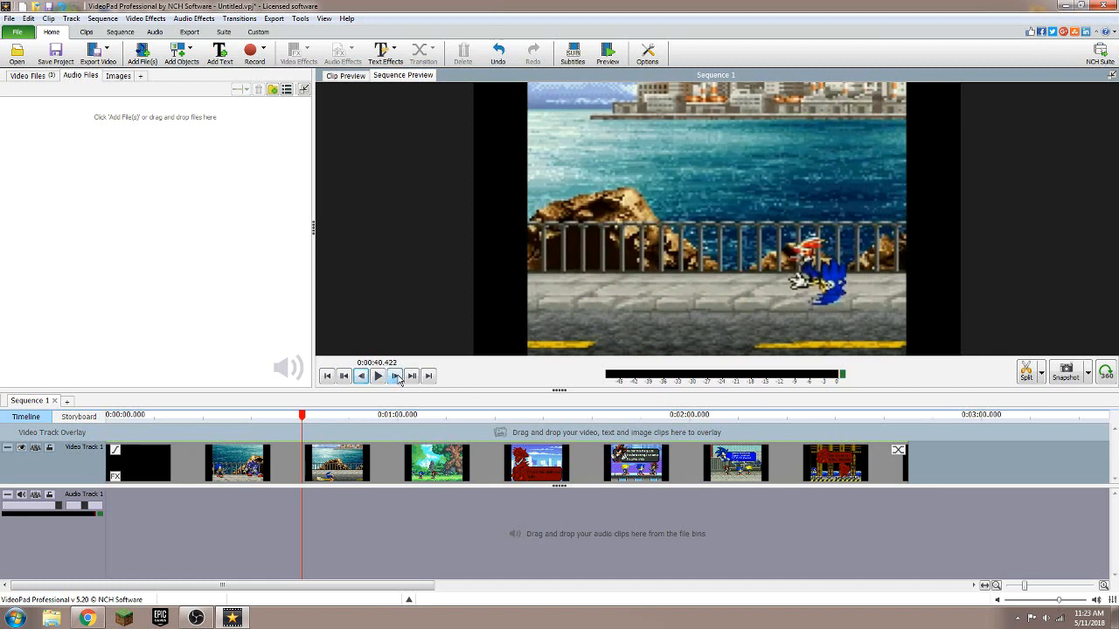
{"action": "left_click", "coordinate": [398, 378]}
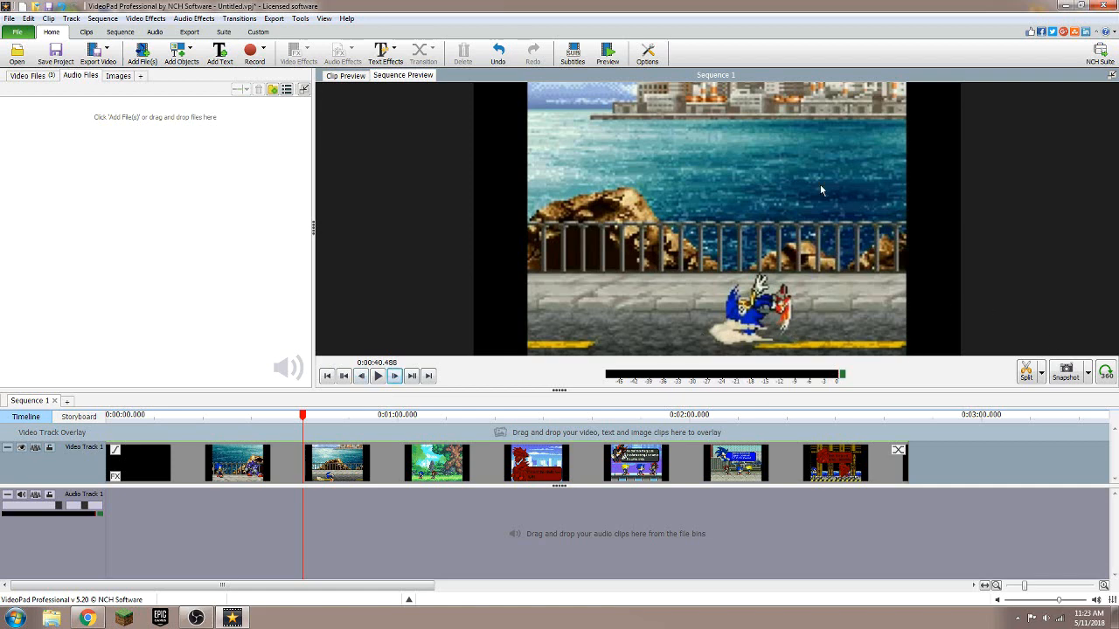
Restore the editor window to a smaller size and browse the Sound Effects folder inside Animation Files > Sprite Files.
{"action": "left_click", "coordinate": [1077, 6]}
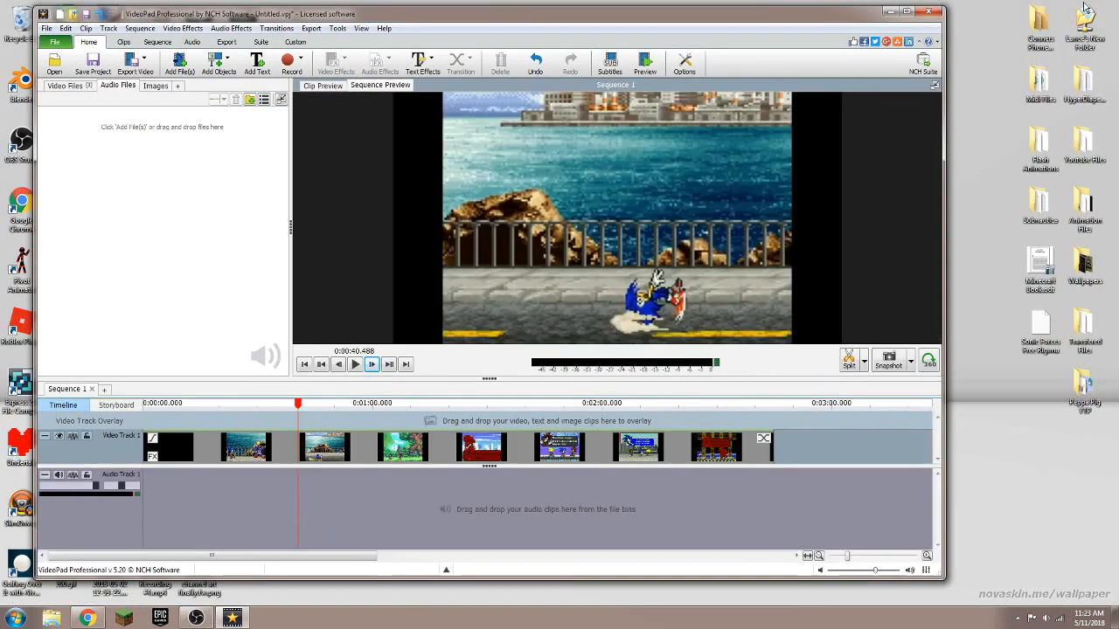
{"action": "double_click", "coordinate": [1071, 219]}
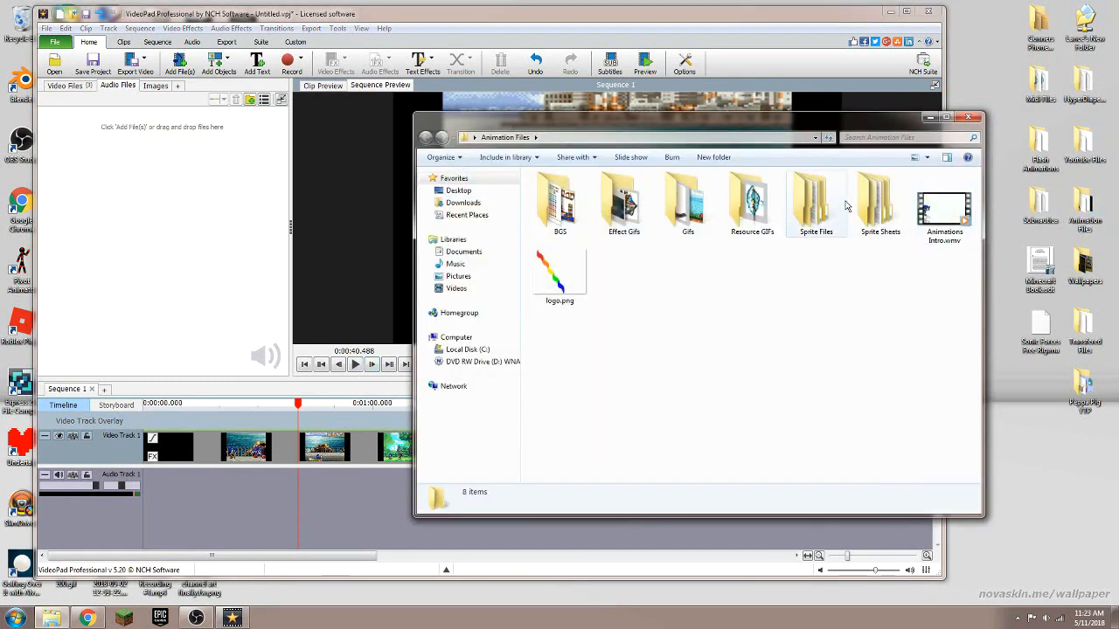
{"action": "double_click", "coordinate": [820, 202]}
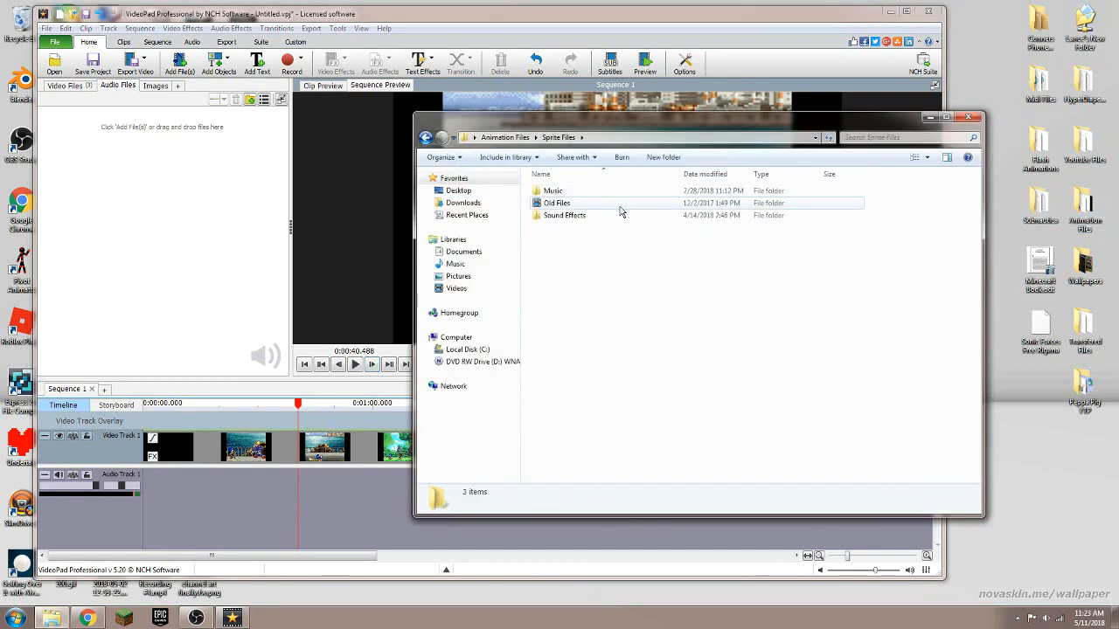
{"action": "double_click", "coordinate": [567, 216]}
{"action": "left_click_drag", "start_coordinate": [585, 129], "coordinate": [773, 135]}
{"action": "scroll", "coordinate": [733, 395], "scroll_direction": "down", "scroll_amount": 8}
{"action": "scroll", "coordinate": [732, 395], "scroll_direction": "up", "scroll_amount": 7}
{"action": "scroll", "coordinate": [776, 297], "scroll_direction": "down", "scroll_amount": 8}
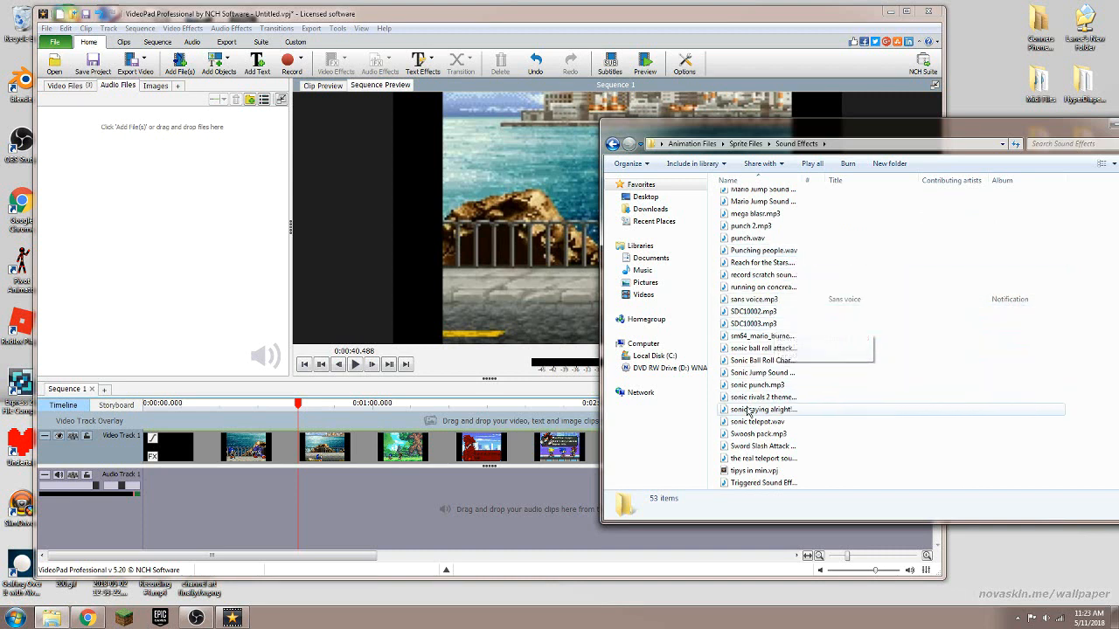
{"action": "scroll", "coordinate": [777, 375], "scroll_direction": "up", "scroll_amount": 1}
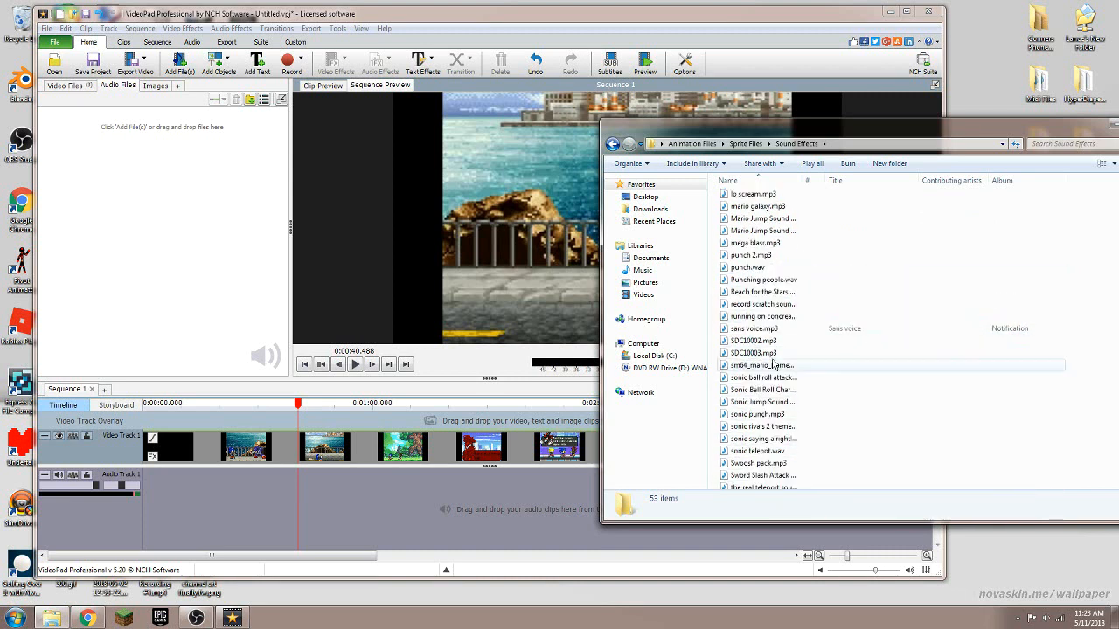
Move the playhead to the close-up fight at 0:00:46.926 and advance through the blow that sends Sonic flying.
{"action": "left_click_drag", "start_coordinate": [336, 405], "coordinate": [322, 404]}
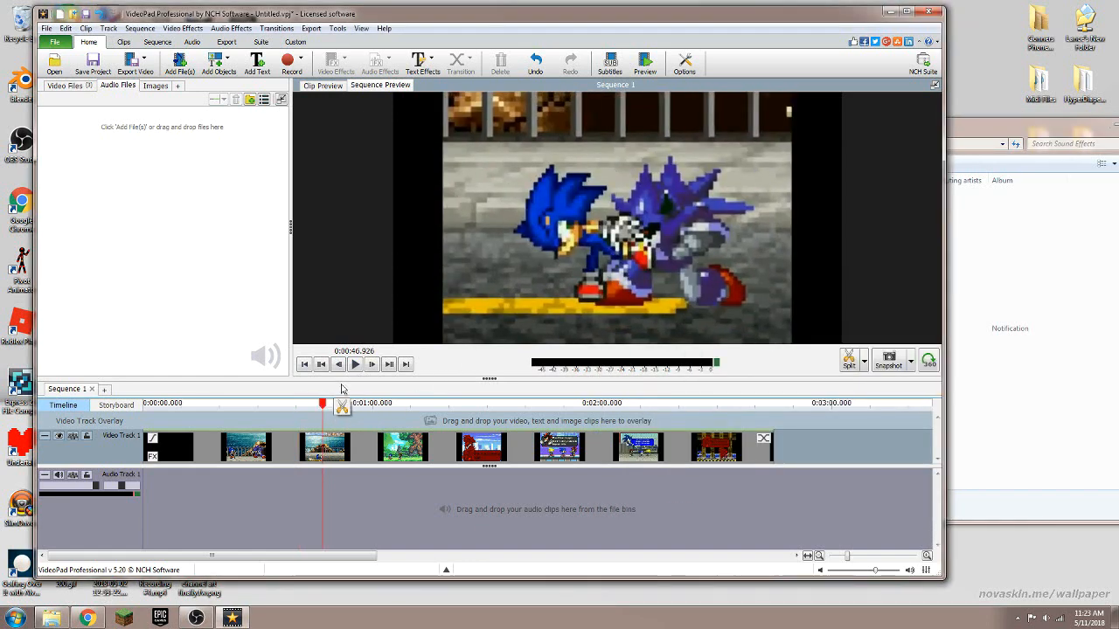
{"action": "left_click", "coordinate": [371, 364]}
{"action": "left_click", "coordinate": [372, 364]}
{"action": "left_click", "coordinate": [371, 365]}
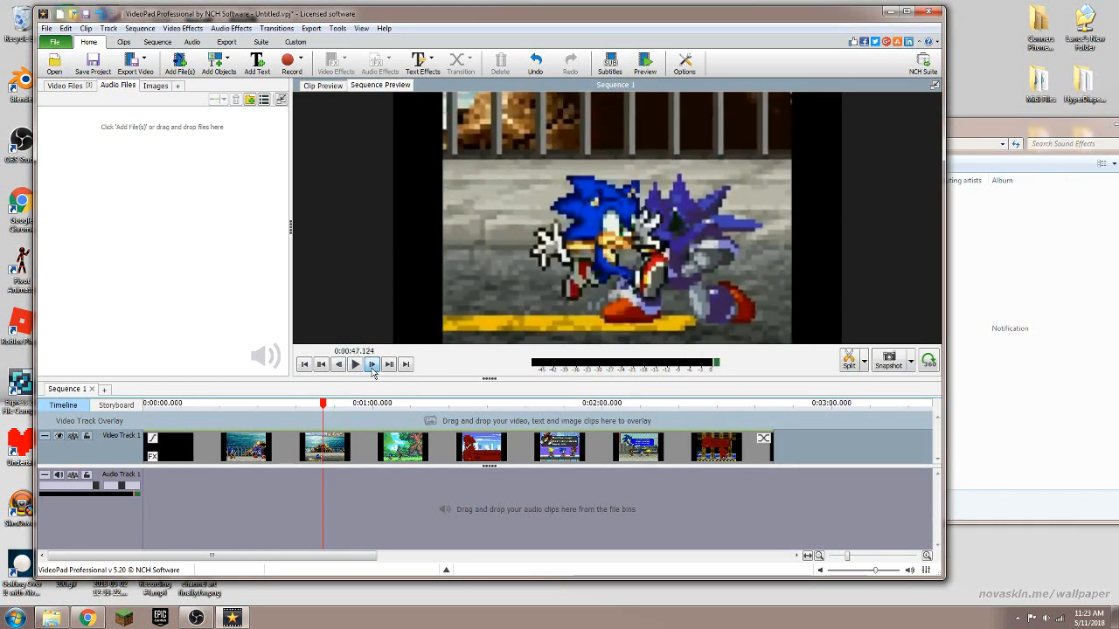
{"action": "left_click", "coordinate": [373, 366]}
{"action": "left_click", "coordinate": [356, 364]}
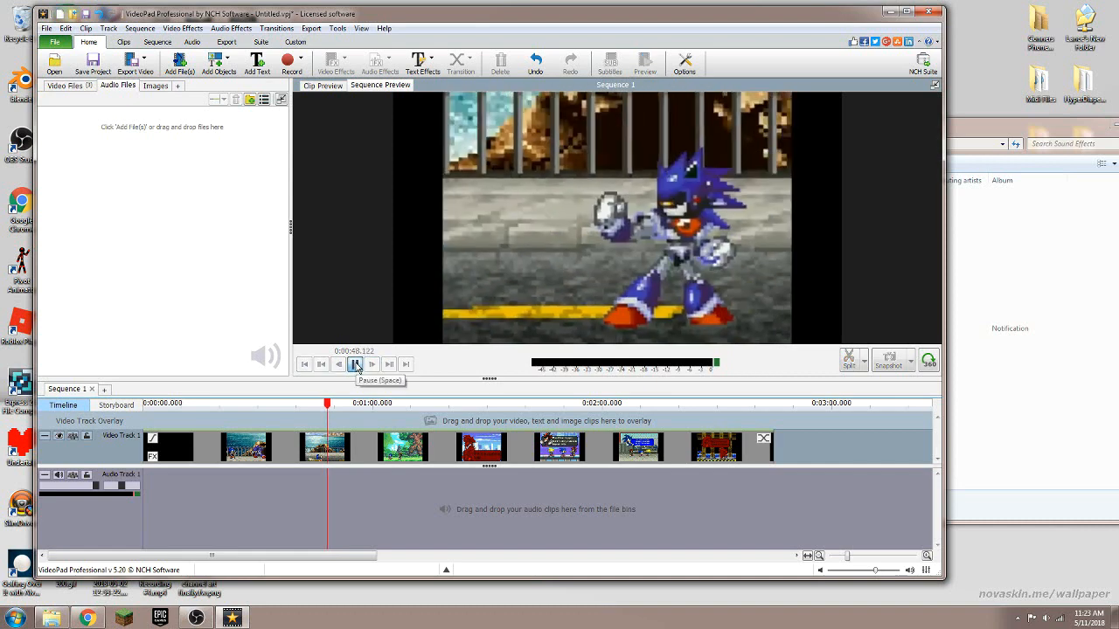
{"action": "left_click", "coordinate": [356, 364]}
Step between frames around the brick wall impact and place the playhead at 0:00:48.592.
{"action": "left_click", "coordinate": [372, 364]}
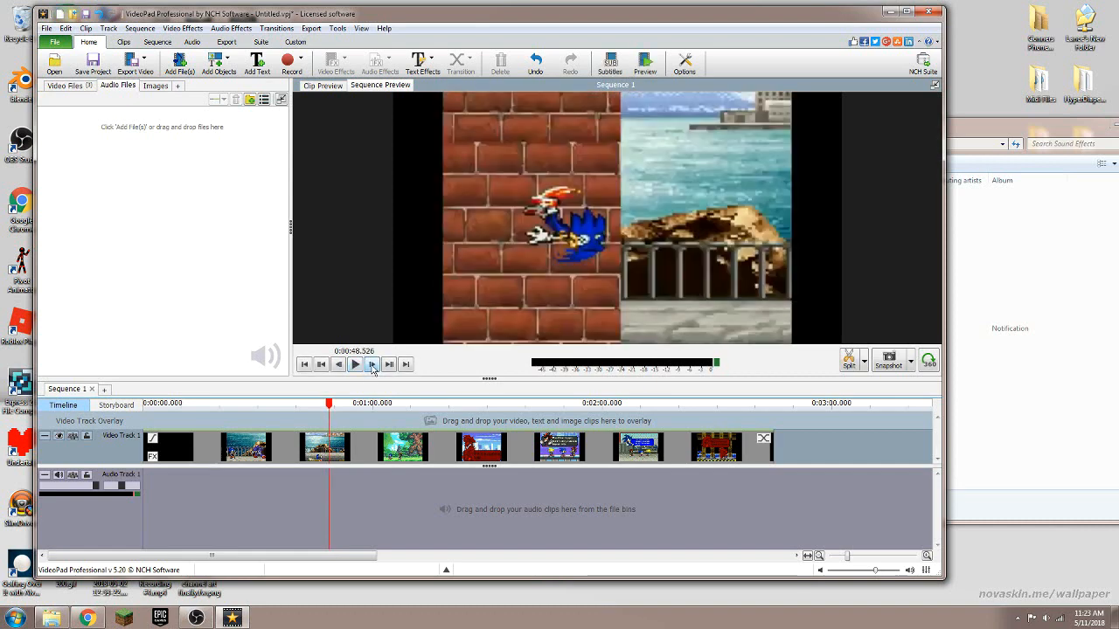
{"action": "left_click", "coordinate": [371, 365]}
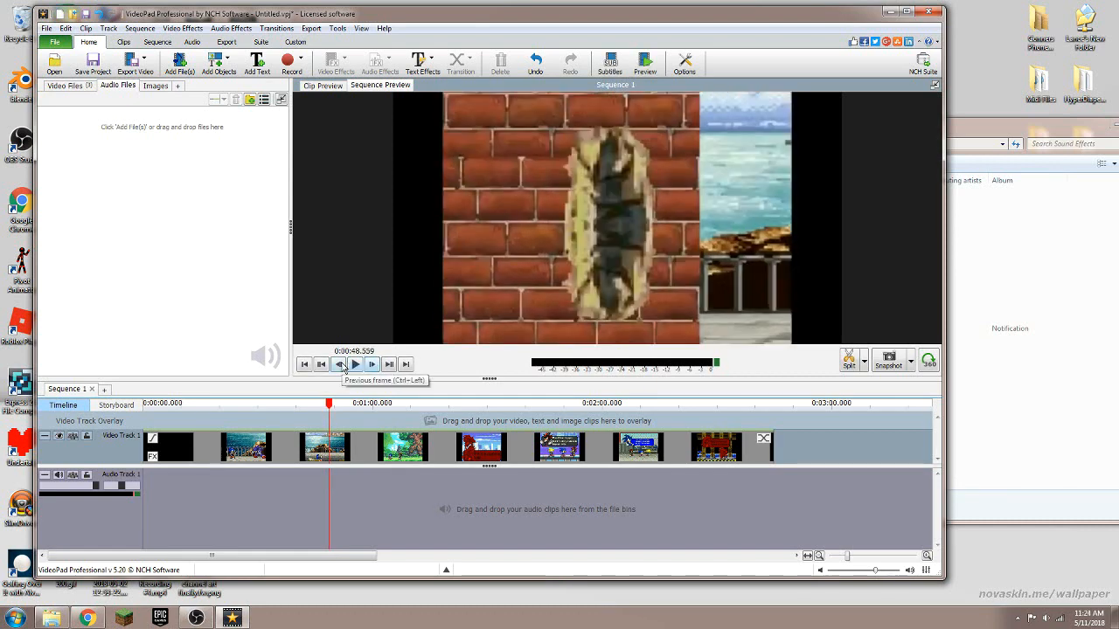
{"action": "left_click", "coordinate": [340, 364]}
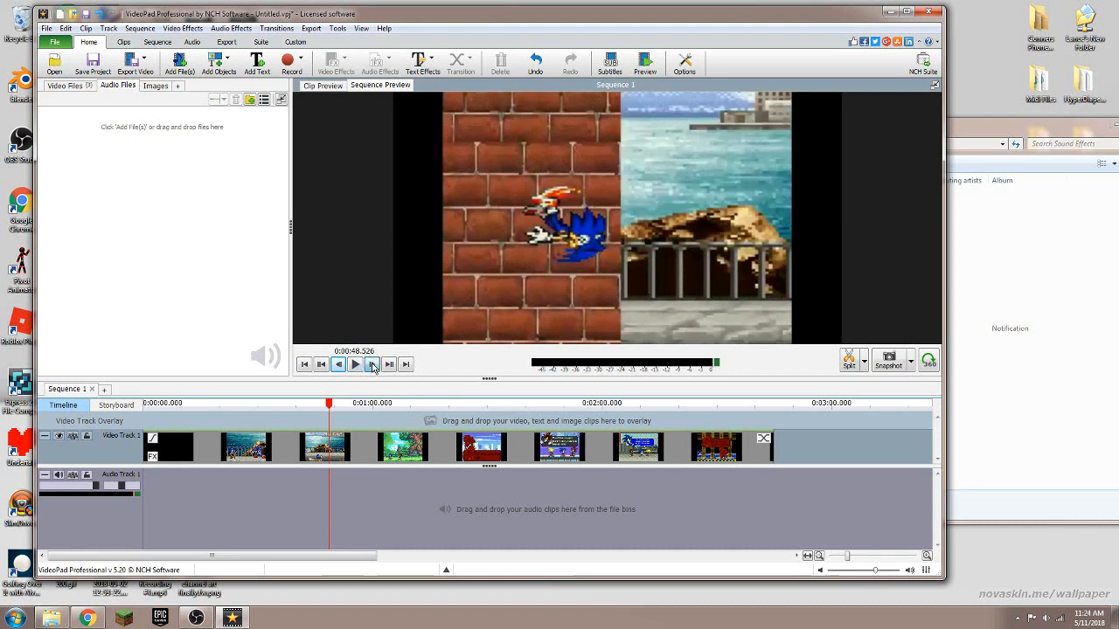
{"action": "left_click", "coordinate": [371, 365]}
{"action": "left_click", "coordinate": [372, 365]}
{"action": "left_click", "coordinate": [340, 365]}
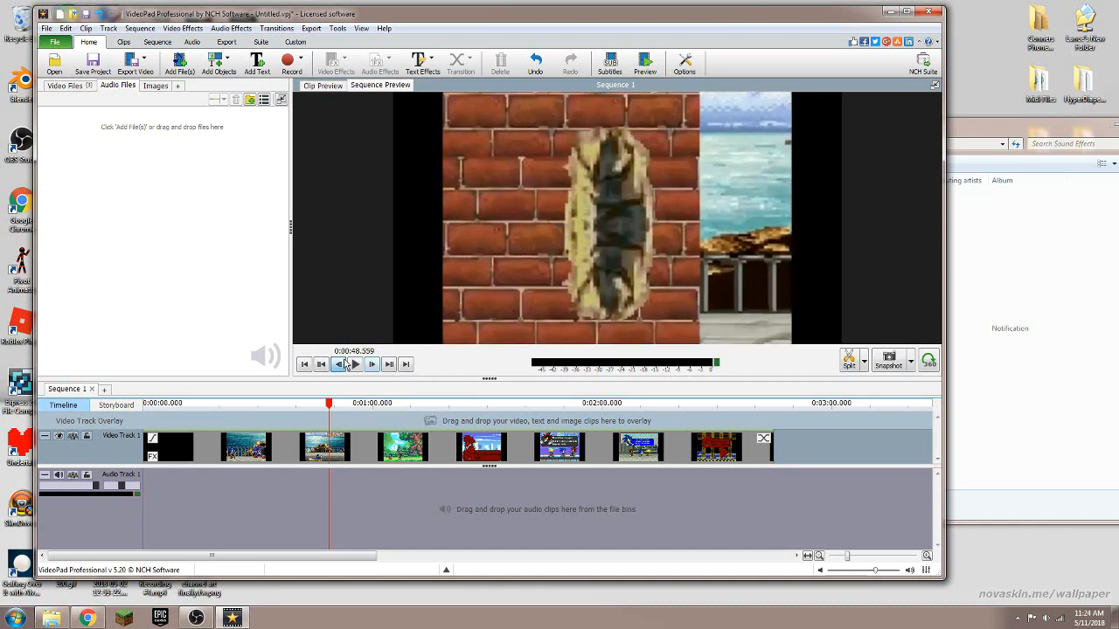
{"action": "left_click", "coordinate": [340, 365]}
{"action": "left_click", "coordinate": [372, 365]}
{"action": "left_click", "coordinate": [372, 365]}
Return to the Sound Effects folder window and search it for "crash".
{"action": "left_click", "coordinate": [1041, 133]}
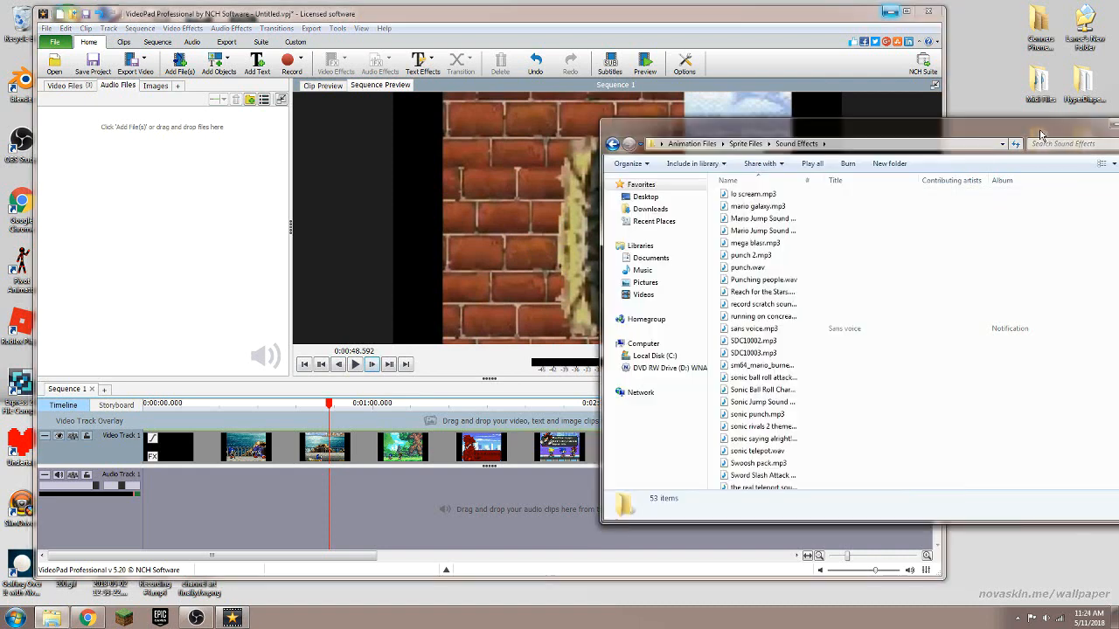
{"action": "left_click", "coordinate": [757, 426]}
{"action": "scroll", "coordinate": [753, 429], "scroll_direction": "up", "scroll_amount": 2}
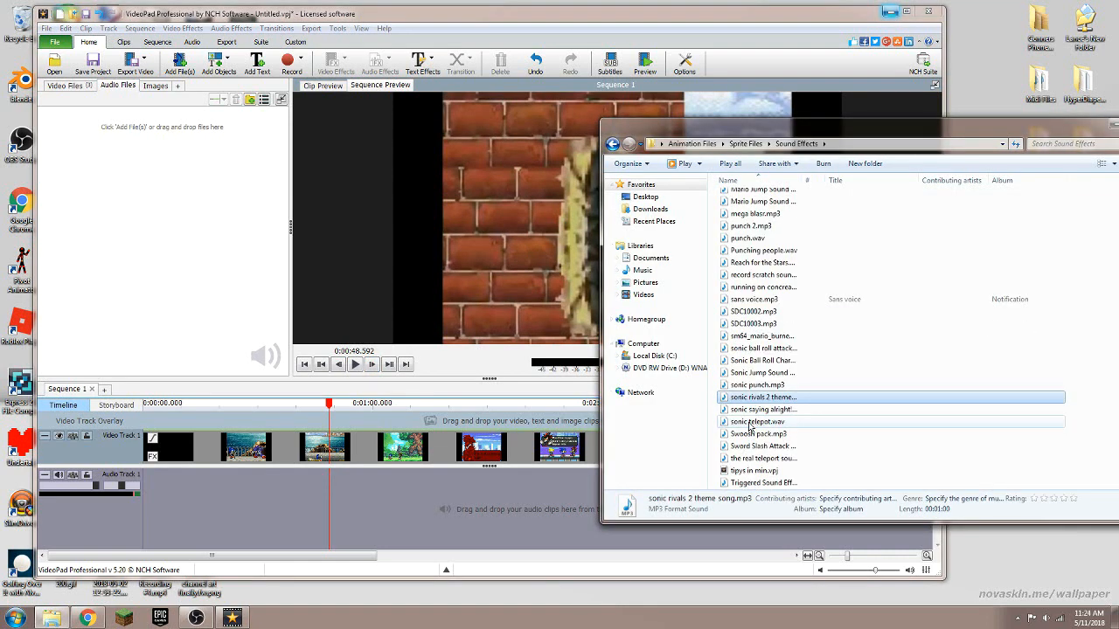
{"action": "scroll", "coordinate": [765, 418], "scroll_direction": "up", "scroll_amount": 6}
{"action": "left_click", "coordinate": [1048, 143]}
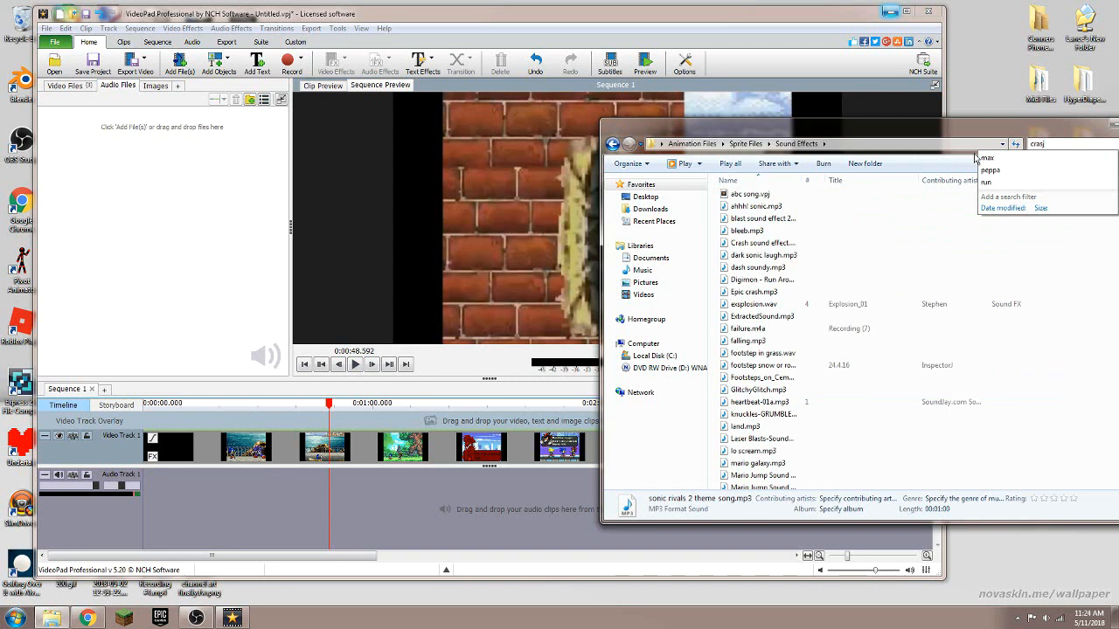
{"action": "type", "text": "crasj"}
{"action": "key", "text": "BackSpace"}
{"action": "key", "text": "BackSpace"}
{"action": "type", "text": "s"}
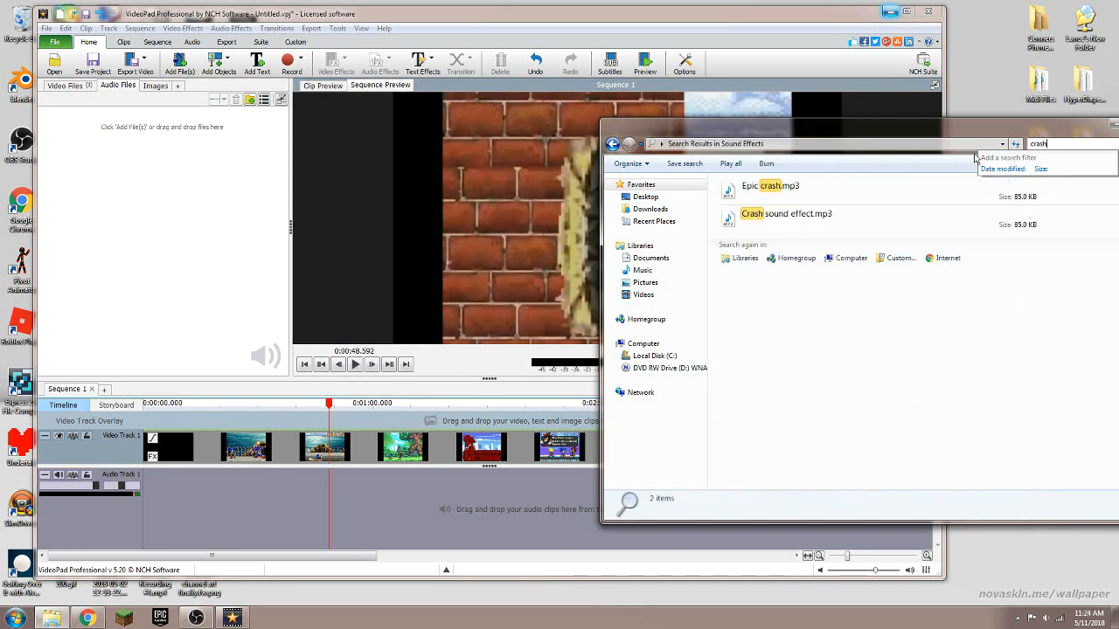
Import Epic crash.mp3 from the search results into the project's audio files and close the folder window.
{"action": "left_click_drag", "start_coordinate": [769, 187], "coordinate": [143, 215]}
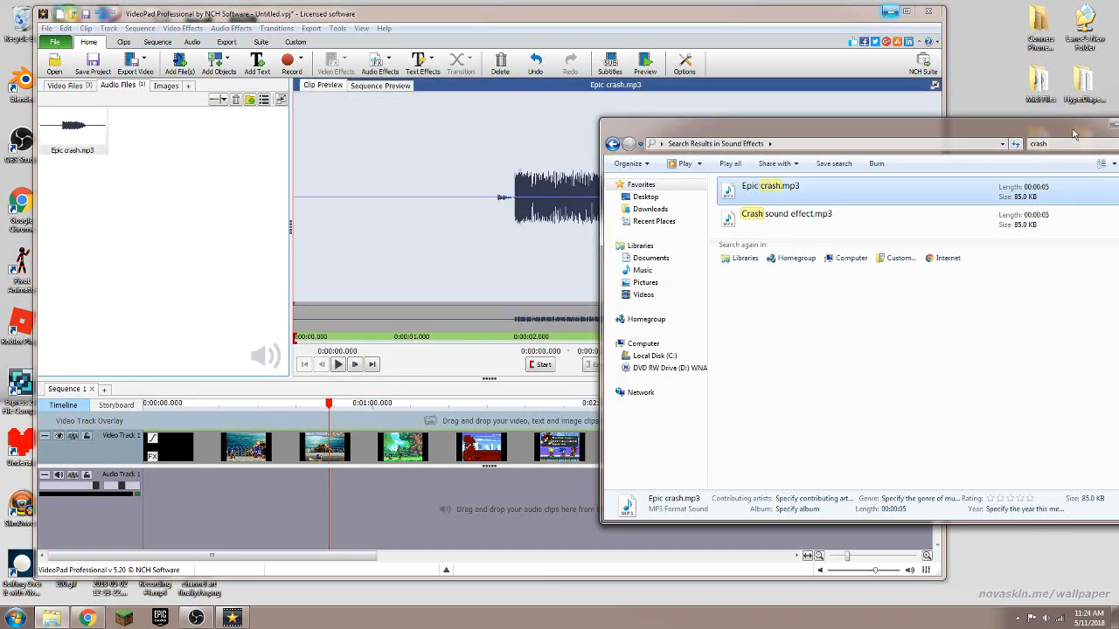
{"action": "left_click_drag", "start_coordinate": [1074, 134], "coordinate": [696, 134]}
{"action": "left_click", "coordinate": [779, 125]}
Place Epic crash.mp3 on Audio Track 1 and shift it earlier so the crash sound begins at the wall impact, 0:00:48.592.
{"action": "left_click_drag", "start_coordinate": [85, 146], "coordinate": [330, 523]}
{"action": "scroll", "coordinate": [289, 523], "scroll_direction": "up", "scroll_amount": 3}
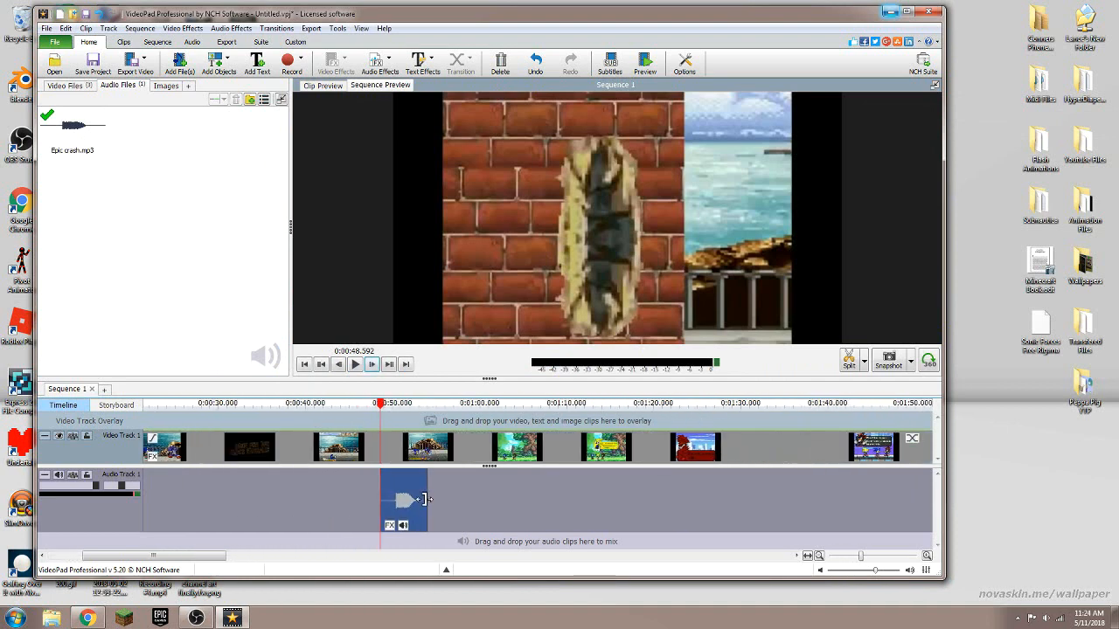
{"action": "scroll", "coordinate": [402, 504], "scroll_direction": "up", "scroll_amount": 3}
{"action": "left_click_drag", "start_coordinate": [436, 504], "coordinate": [377, 503]}
{"action": "scroll", "coordinate": [375, 500], "scroll_direction": "up", "scroll_amount": 3}
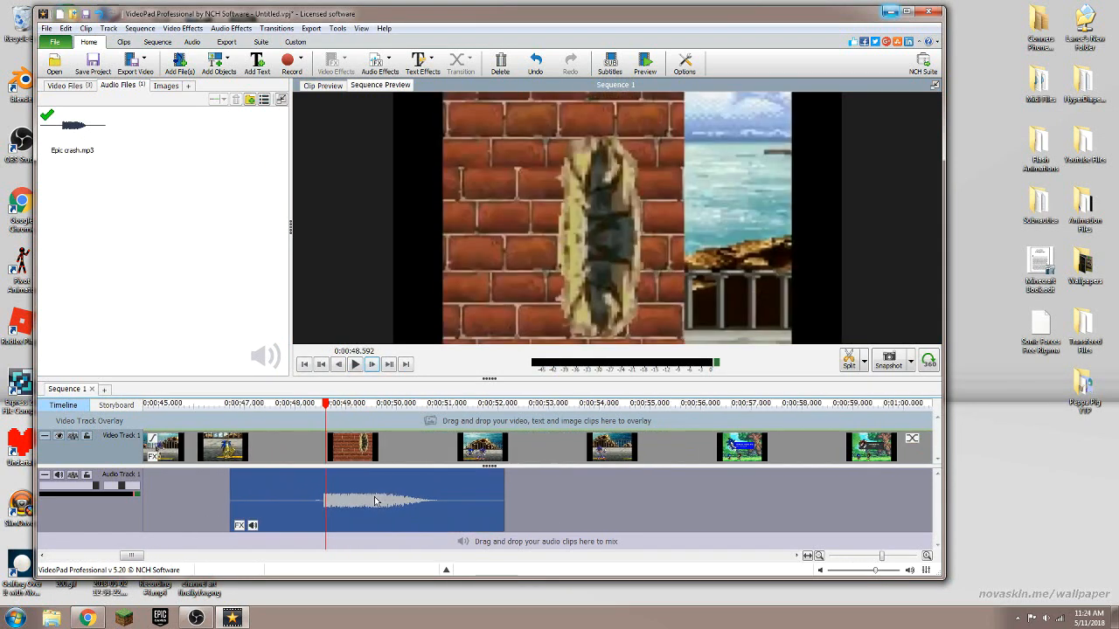
Fine-tune the Epic crash.mp3 clip so its crash starts exactly at 0:00:48.592, and trim the silent lead-in up to that point.
{"action": "scroll", "coordinate": [375, 501], "scroll_direction": "up", "scroll_amount": 2}
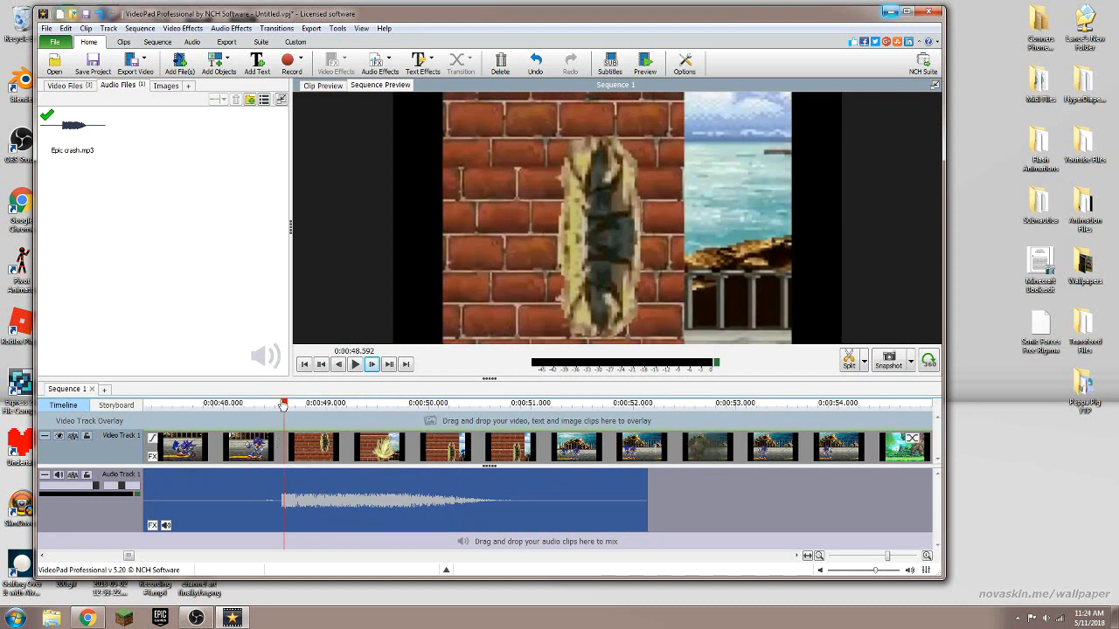
{"action": "left_click_drag", "start_coordinate": [317, 500], "coordinate": [321, 494]}
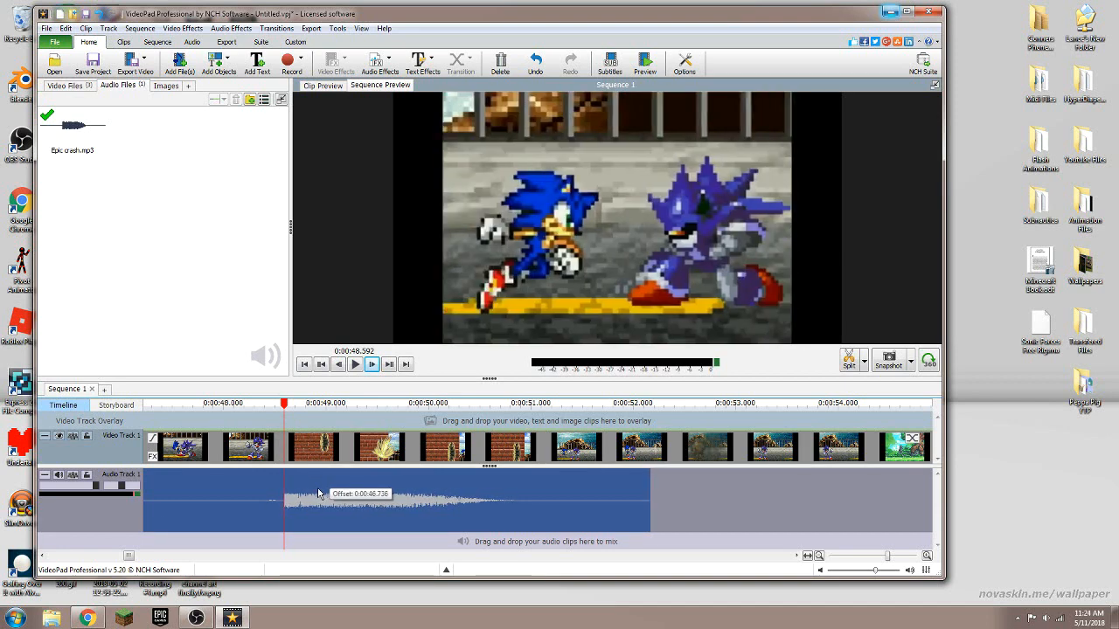
{"action": "scroll", "coordinate": [237, 492], "scroll_direction": "down", "scroll_amount": 4}
{"action": "left_click_drag", "start_coordinate": [237, 493], "coordinate": [200, 491]}
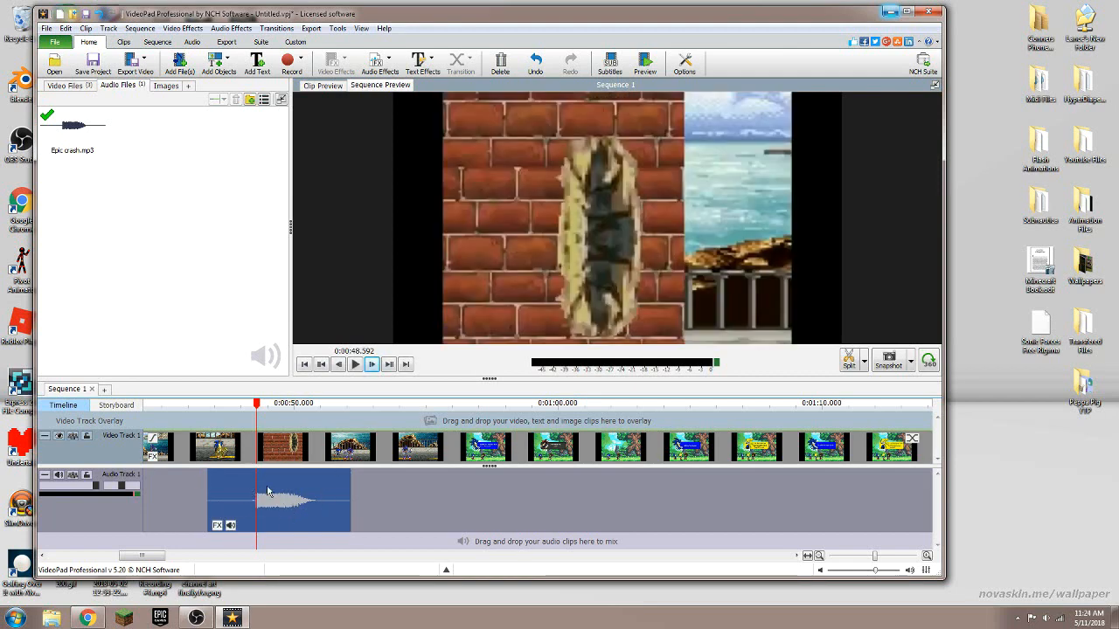
{"action": "scroll", "coordinate": [312, 502], "scroll_direction": "up", "scroll_amount": 4}
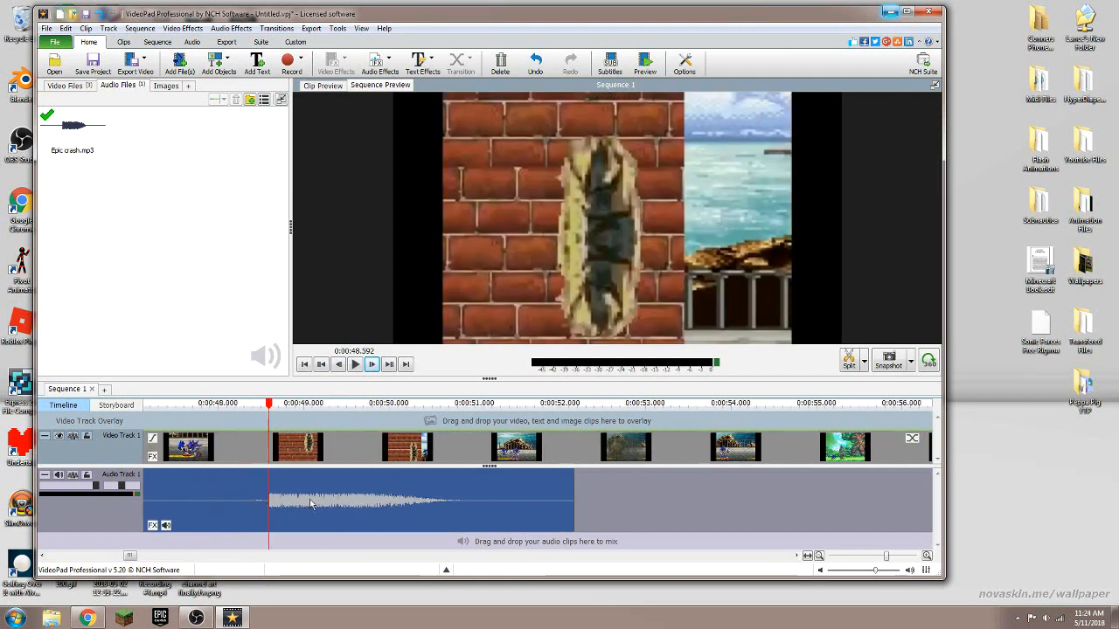
{"action": "scroll", "coordinate": [311, 503], "scroll_direction": "down", "scroll_amount": 5}
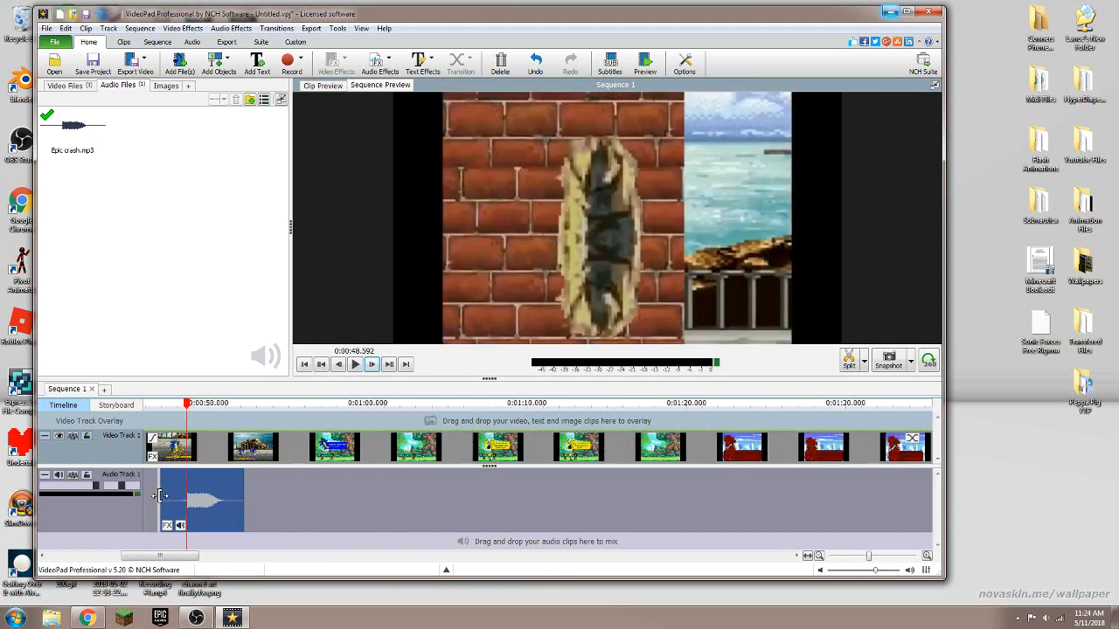
{"action": "left_click_drag", "start_coordinate": [163, 492], "coordinate": [182, 492]}
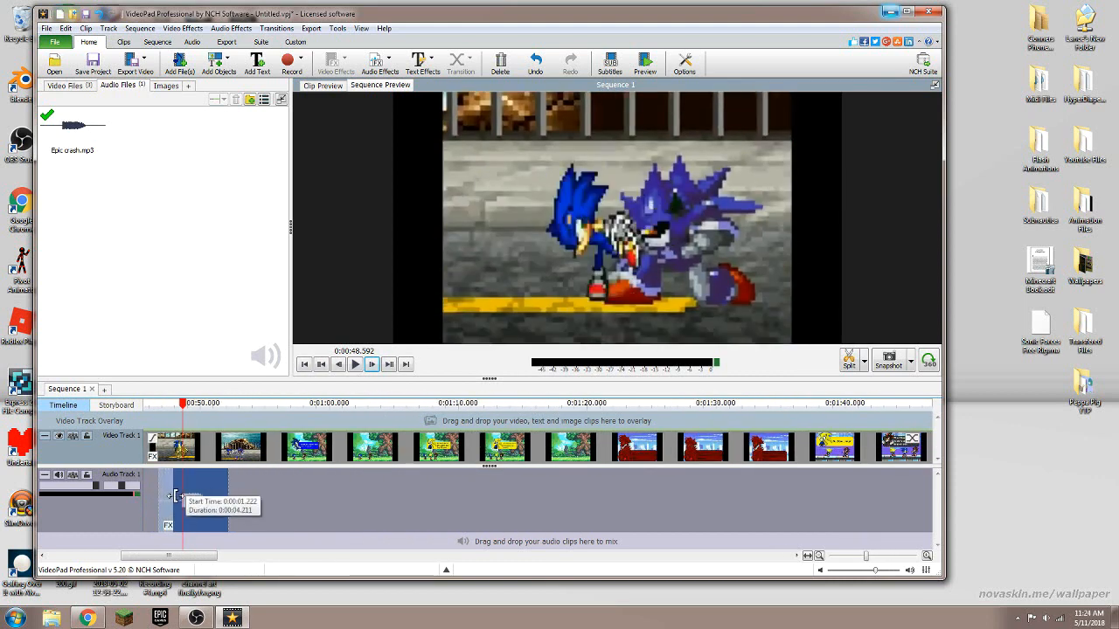
{"action": "scroll", "coordinate": [149, 424], "scroll_direction": "up", "scroll_amount": 1}
Play the wall impact several times from just before the crash to check that the sound matches the animation.
{"action": "left_click", "coordinate": [154, 403]}
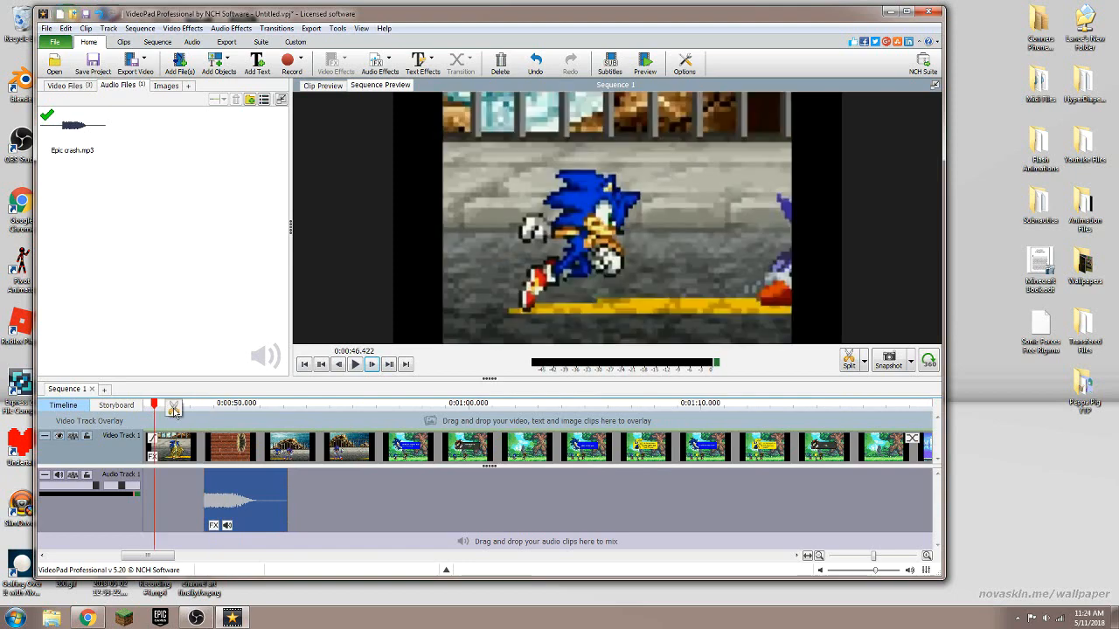
{"action": "left_click", "coordinate": [357, 367]}
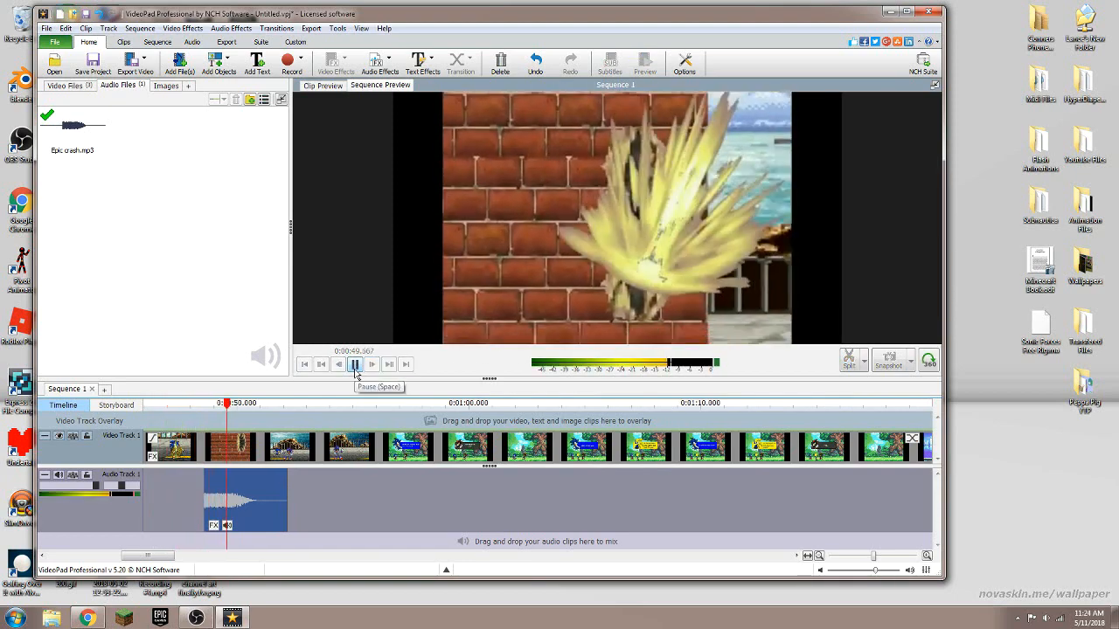
{"action": "left_click", "coordinate": [355, 365]}
{"action": "left_click", "coordinate": [189, 403]}
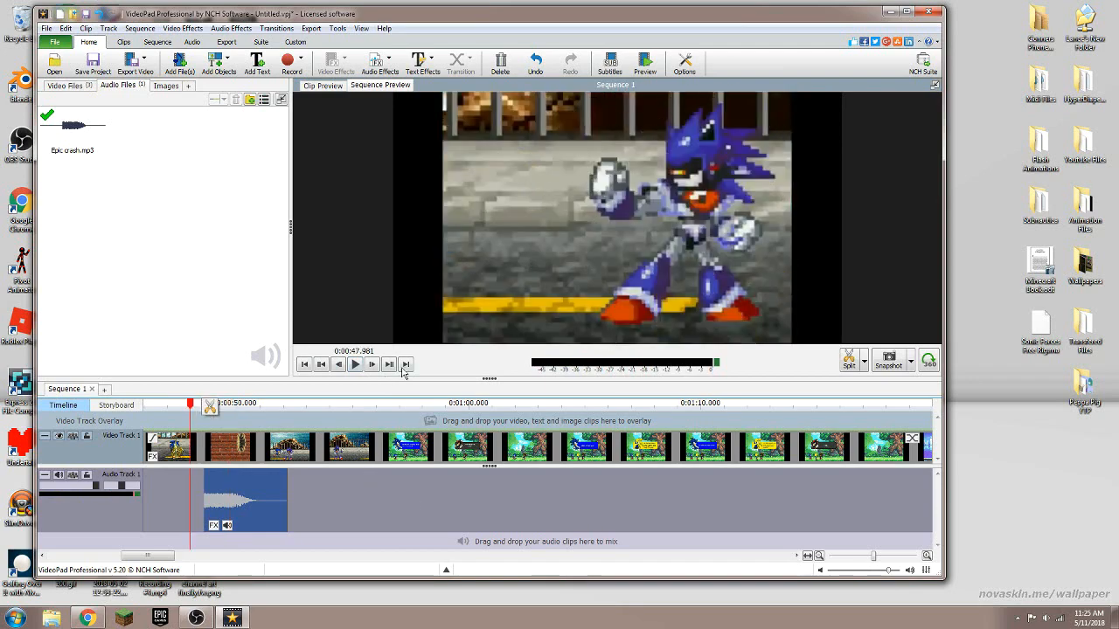
{"action": "left_click", "coordinate": [356, 364]}
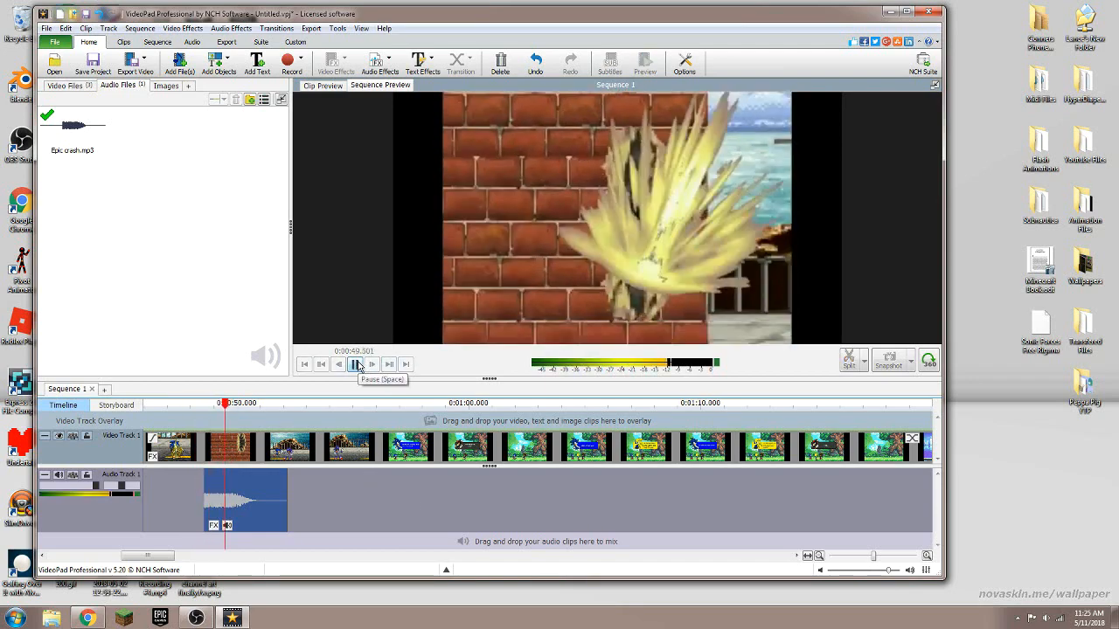
{"action": "left_click", "coordinate": [356, 364]}
{"action": "left_click", "coordinate": [206, 408]}
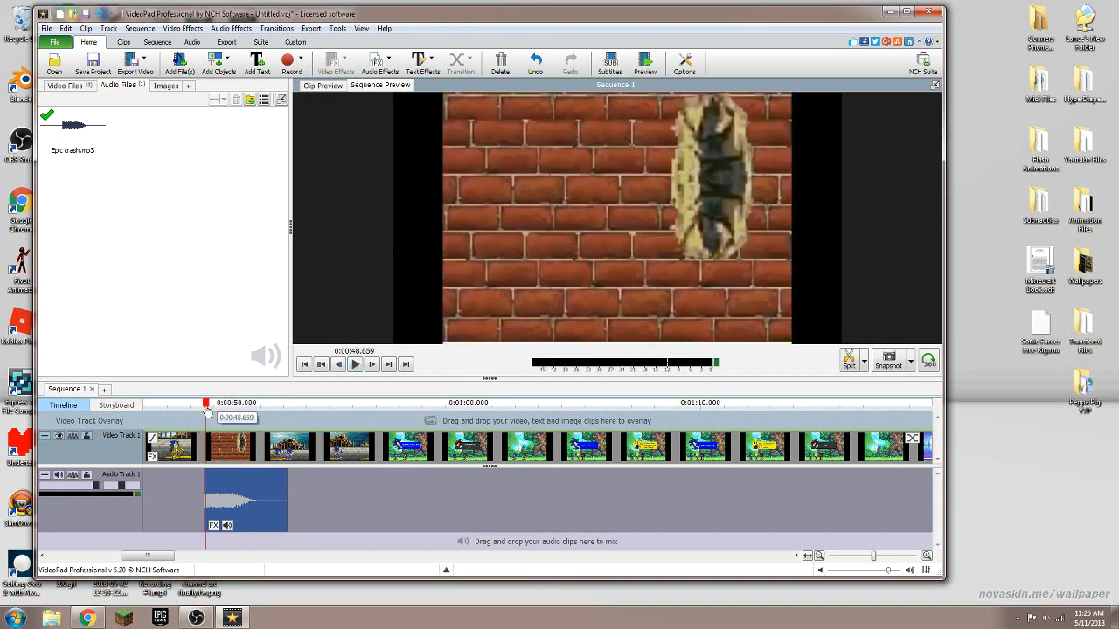
{"action": "left_click", "coordinate": [356, 365]}
{"action": "left_click", "coordinate": [356, 365]}
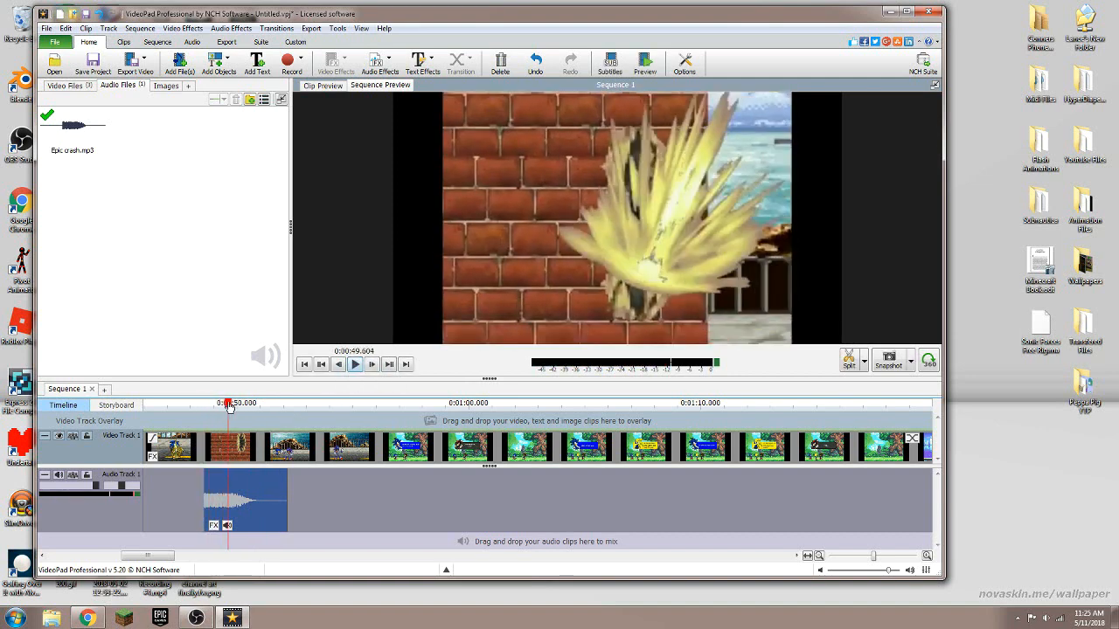
{"action": "left_click_drag", "start_coordinate": [228, 406], "coordinate": [235, 409]}
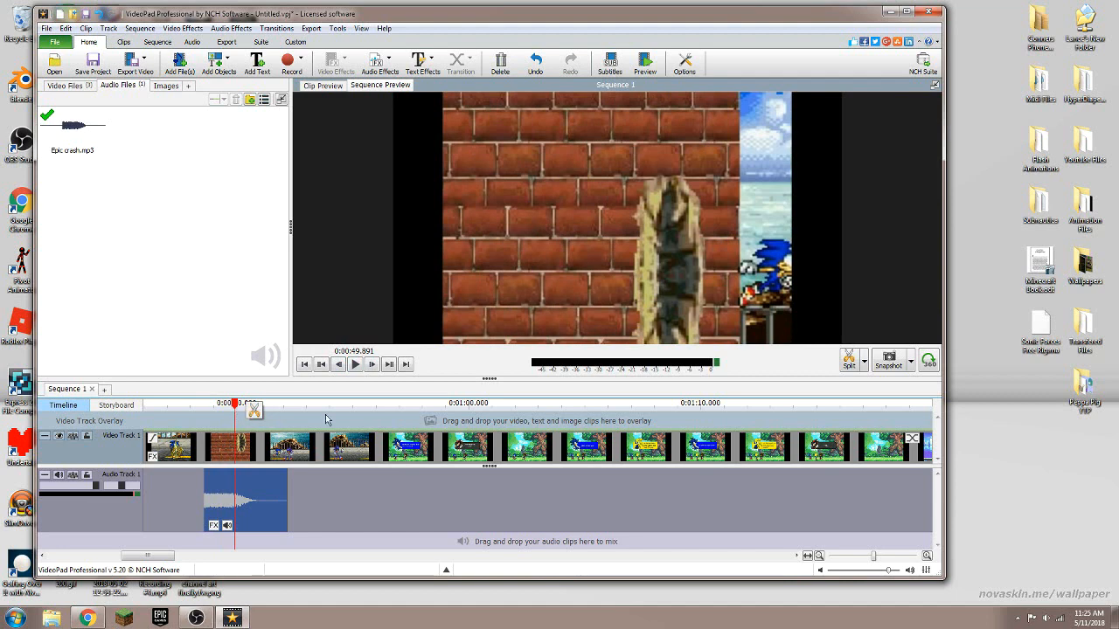
Open the Music folder under Animation Files > Sprite Files, place its window beside the editor and browse the songs for background music.
{"action": "double_click", "coordinate": [1084, 214]}
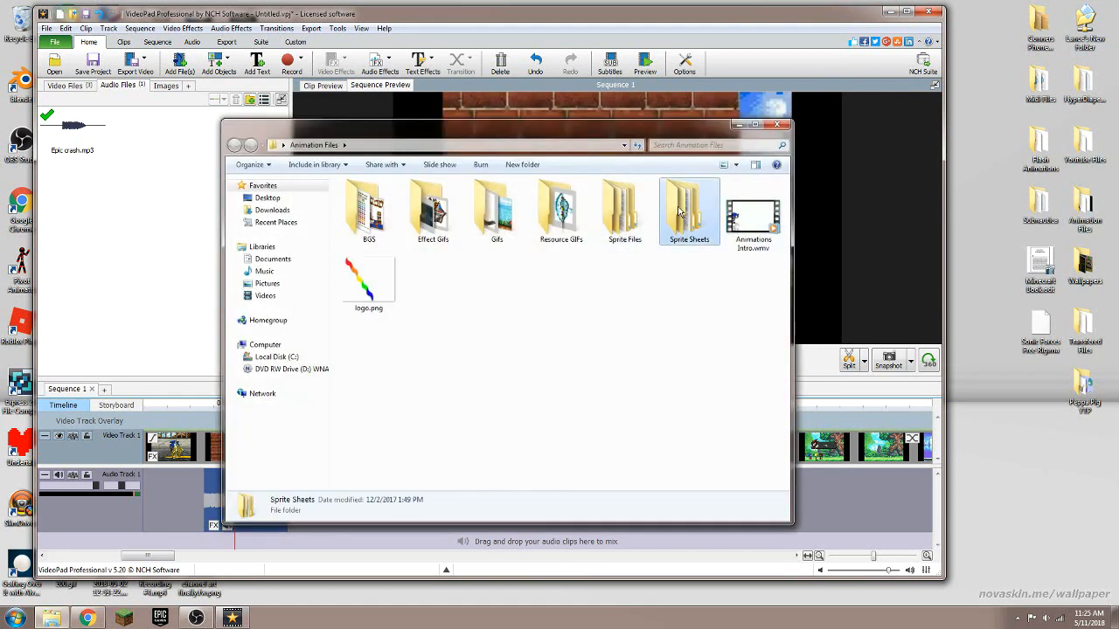
{"action": "double_click", "coordinate": [624, 209]}
{"action": "double_click", "coordinate": [374, 201]}
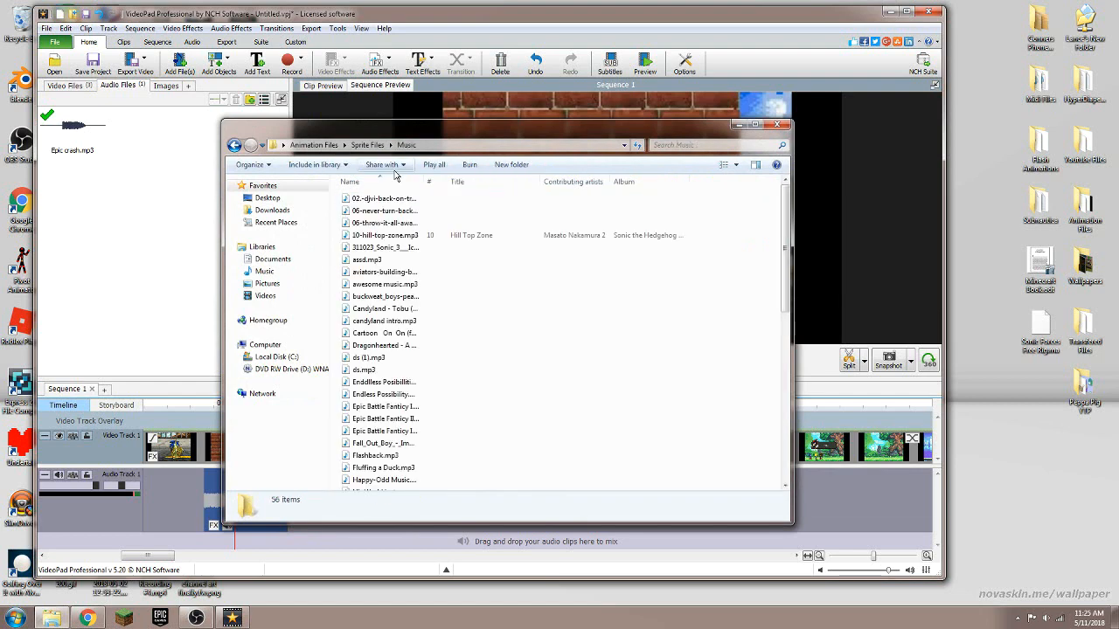
{"action": "left_click_drag", "start_coordinate": [394, 124], "coordinate": [708, 131]}
{"action": "scroll", "coordinate": [758, 293], "scroll_direction": "down", "scroll_amount": 8}
{"action": "scroll", "coordinate": [758, 293], "scroll_direction": "down", "scroll_amount": 1}
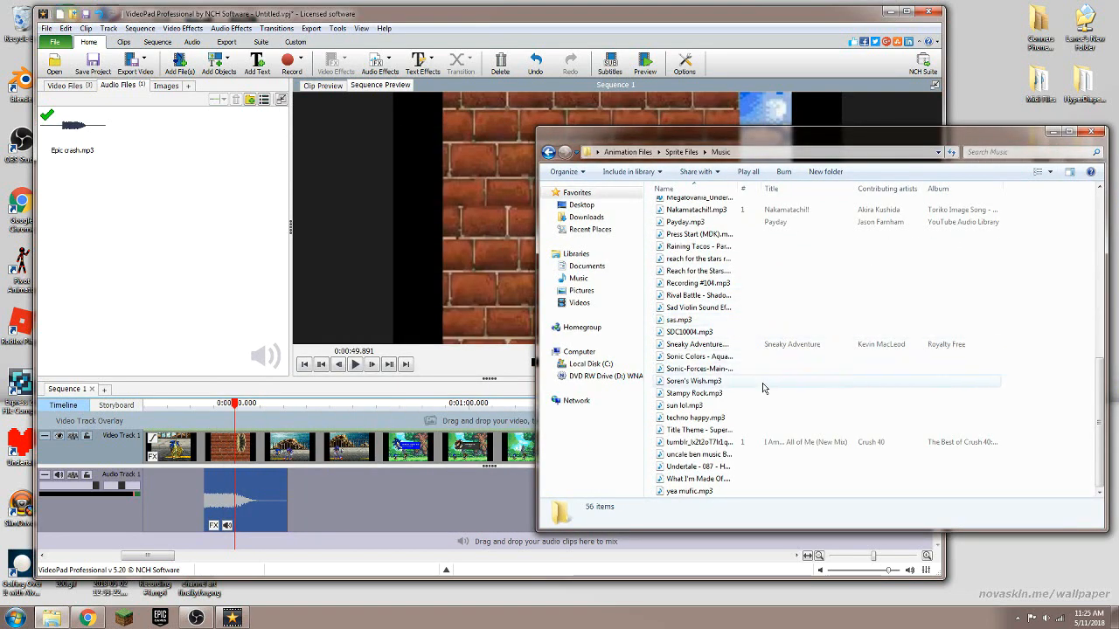
{"action": "left_click", "coordinate": [682, 297]}
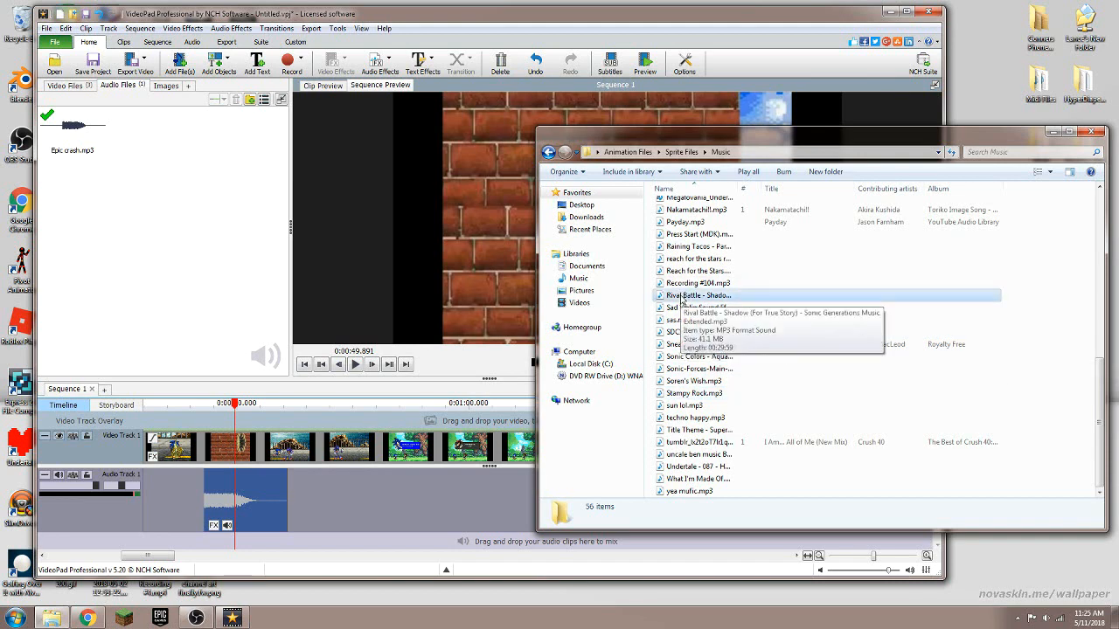
{"action": "scroll", "coordinate": [691, 349], "scroll_direction": "up", "scroll_amount": 2}
{"action": "scroll", "coordinate": [691, 355], "scroll_direction": "up", "scroll_amount": 2}
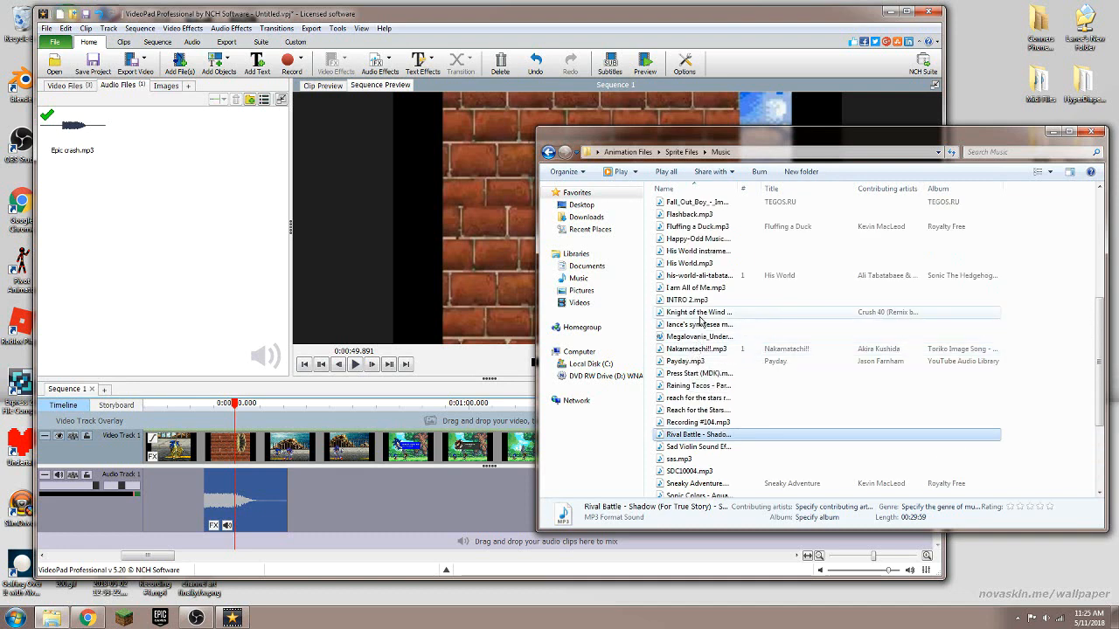
Add Knight of the Wind (Remix).mp3 to Audio Track 1 after the crash clip, minimize the folder window and maximize the editor.
{"action": "left_click_drag", "start_coordinate": [711, 313], "coordinate": [436, 492]}
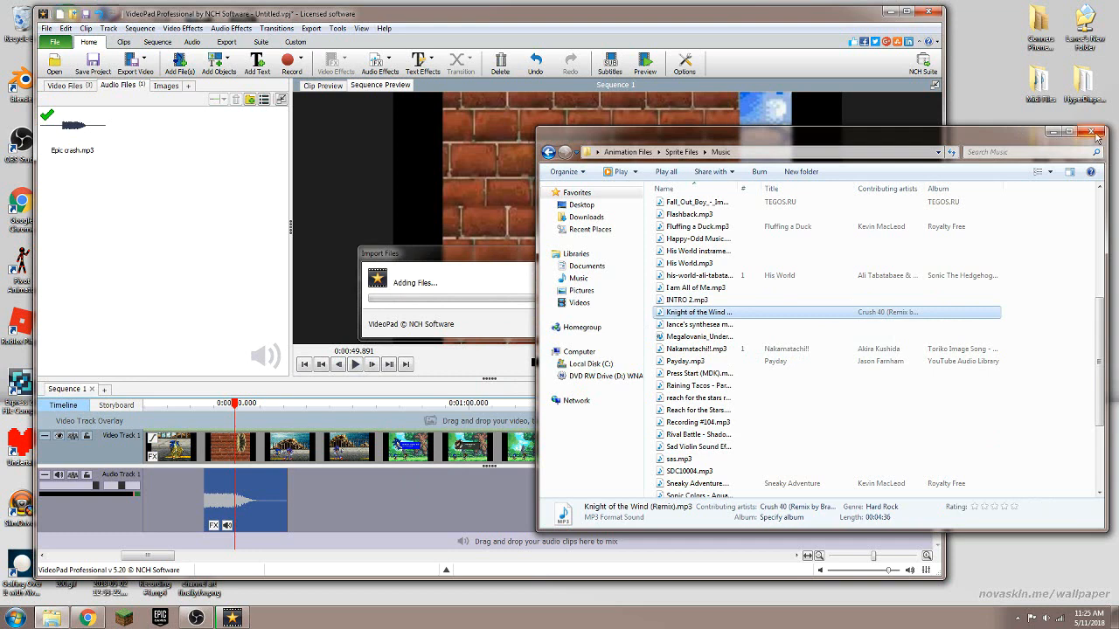
{"action": "left_click", "coordinate": [1054, 133]}
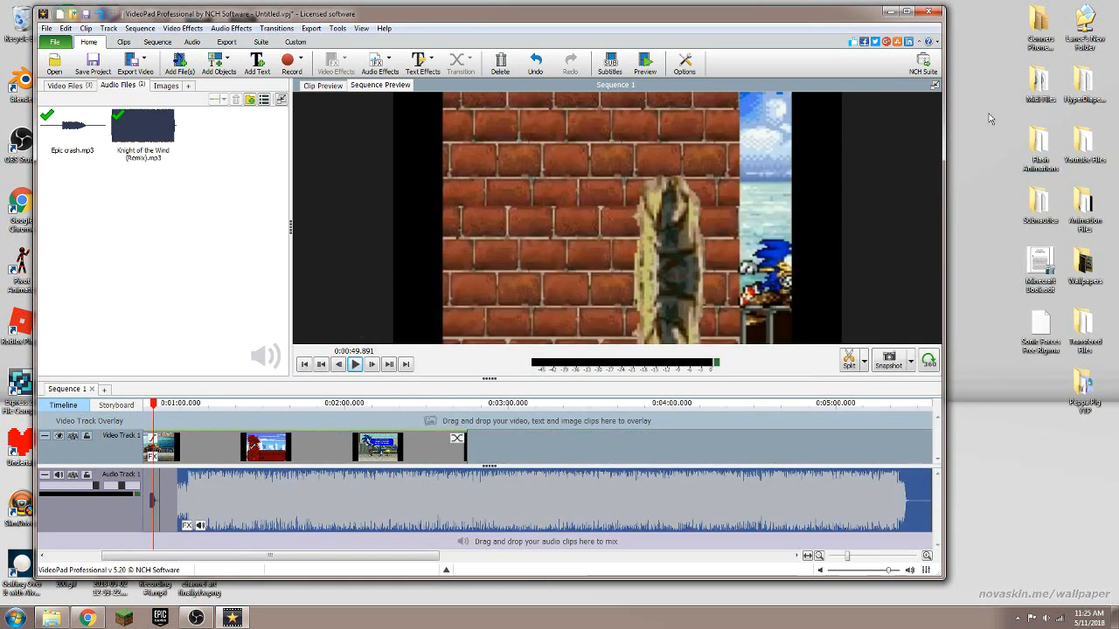
{"action": "left_click", "coordinate": [907, 13]}
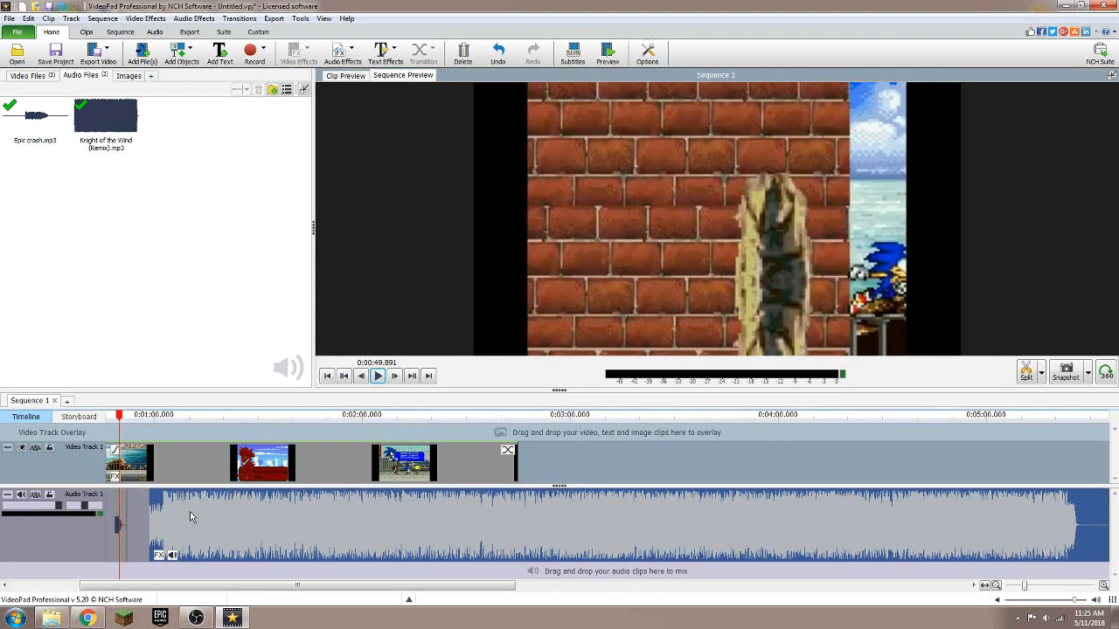
Play the sequence with the song from 0:01:07.161 and check the song's clip volume setting.
{"action": "left_click", "coordinate": [180, 414]}
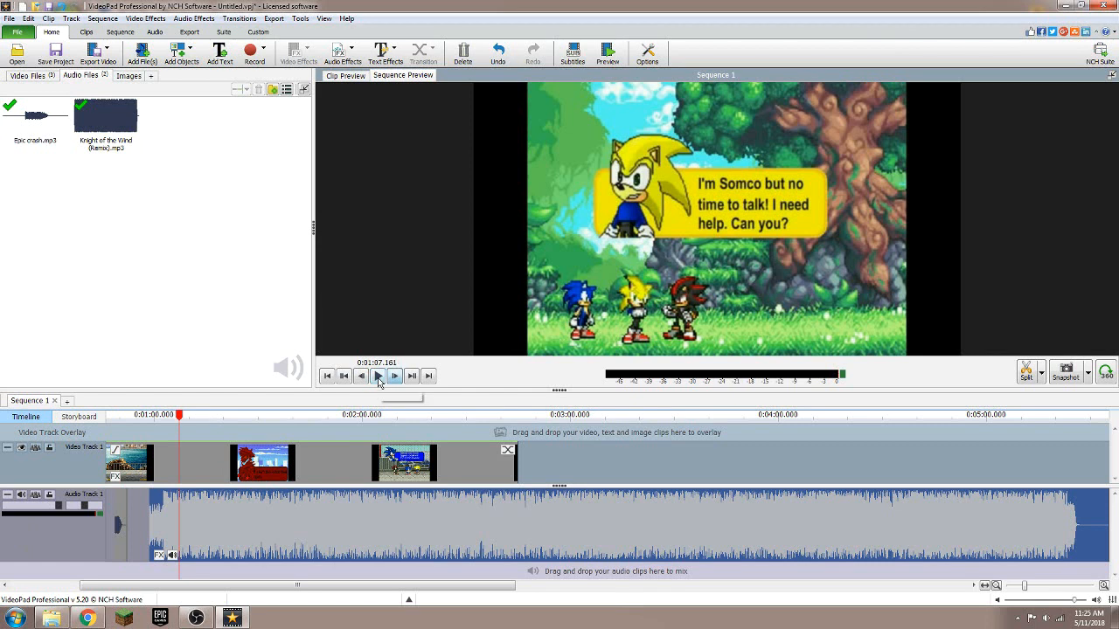
{"action": "left_click", "coordinate": [378, 378]}
{"action": "left_click", "coordinate": [378, 377]}
{"action": "left_click", "coordinate": [172, 555]}
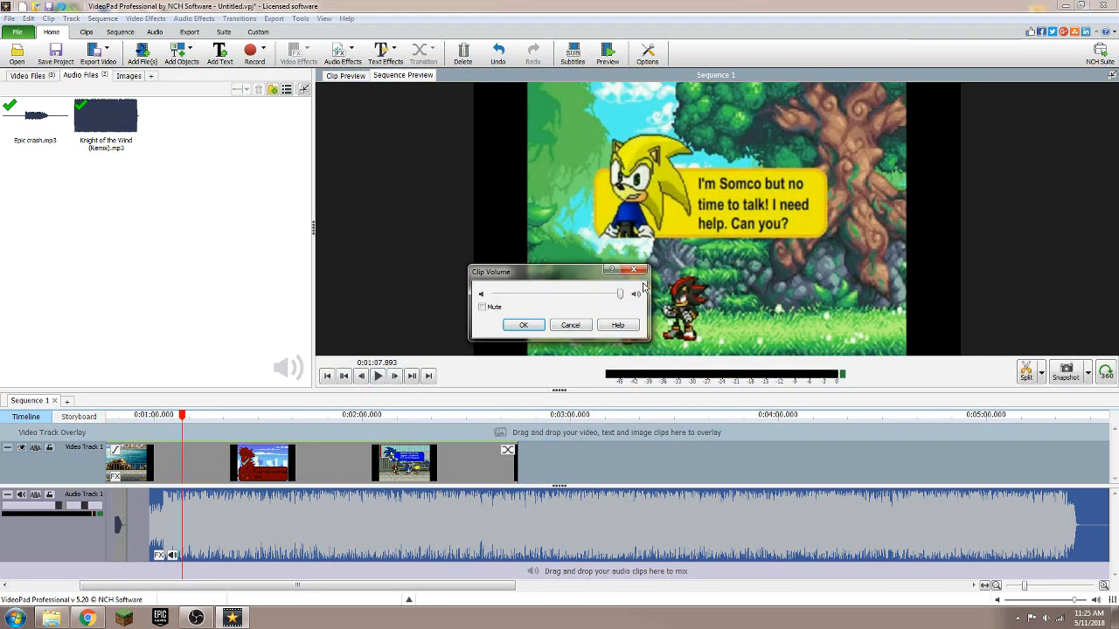
{"action": "left_click", "coordinate": [579, 325]}
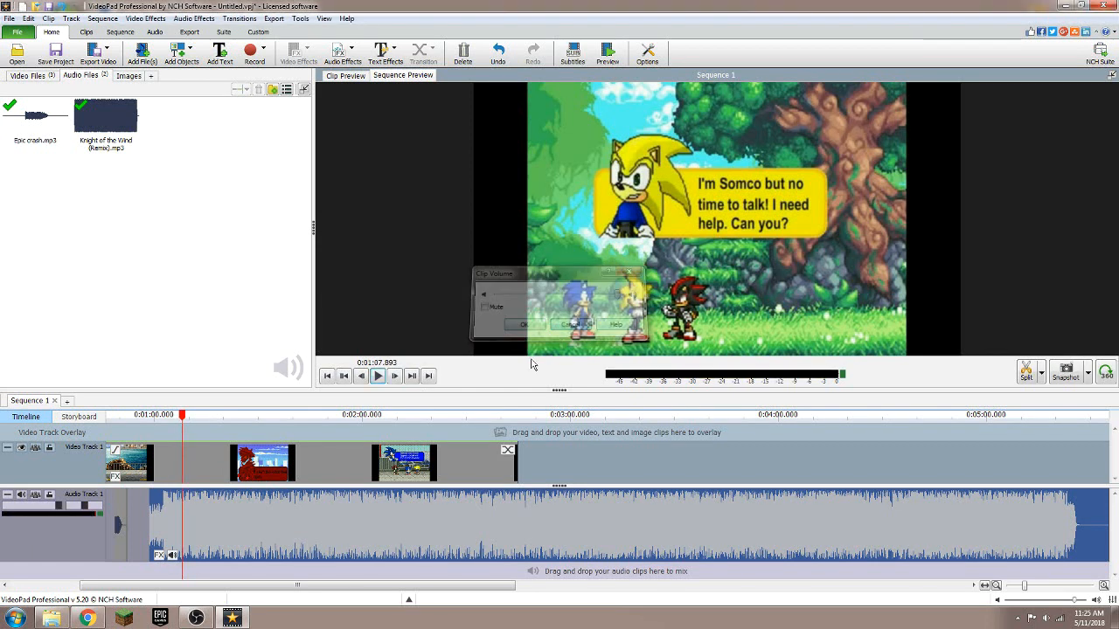
{"action": "left_click", "coordinate": [172, 556]}
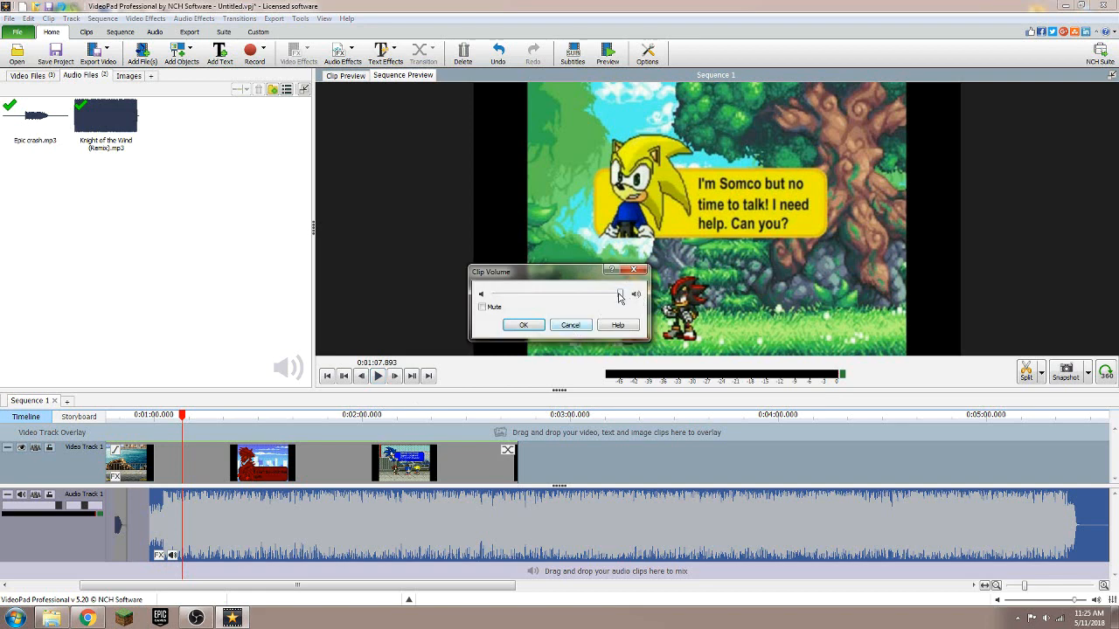
{"action": "left_click", "coordinate": [524, 325]}
{"action": "left_click", "coordinate": [377, 376]}
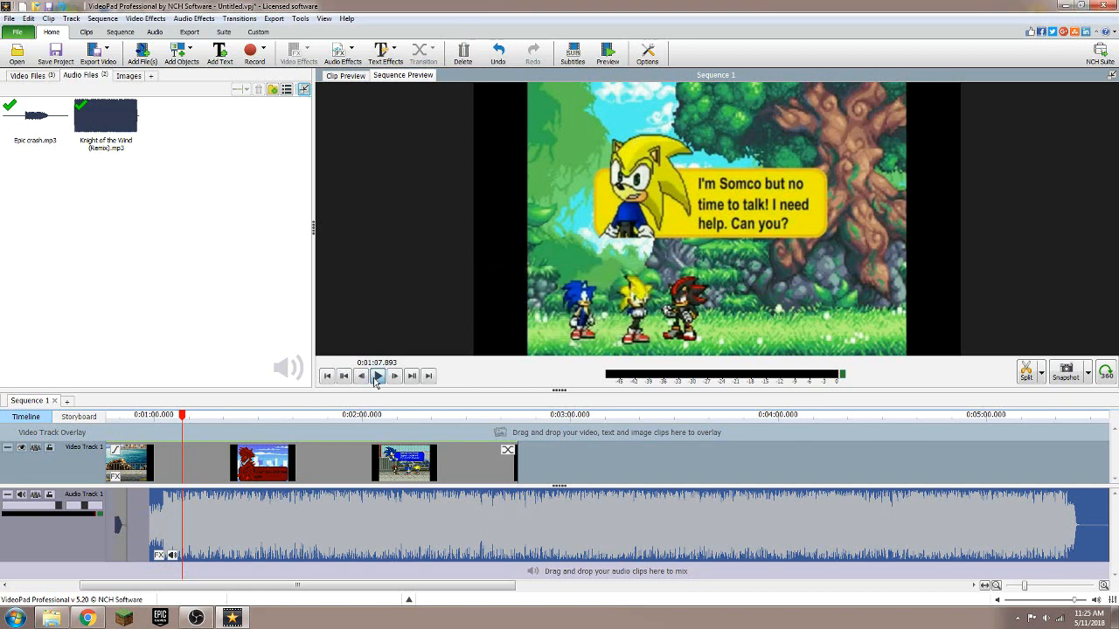
Lower the Knight of the Wind clip's volume to about half and play the sequence to hear it.
{"action": "left_click", "coordinate": [173, 556]}
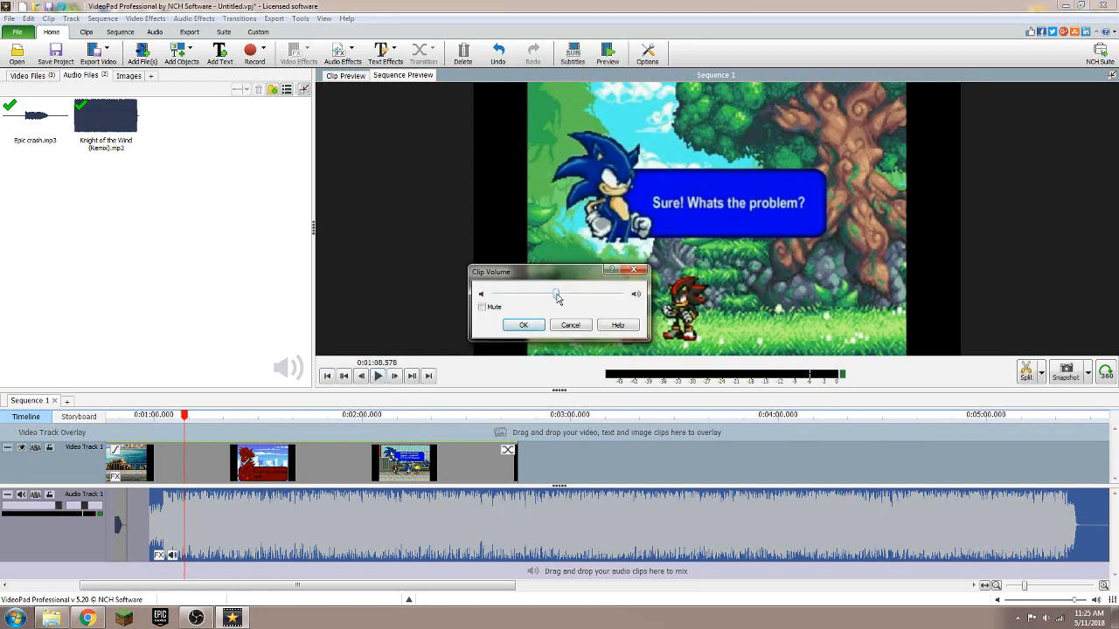
{"action": "left_click", "coordinate": [523, 326]}
{"action": "left_click", "coordinate": [378, 376]}
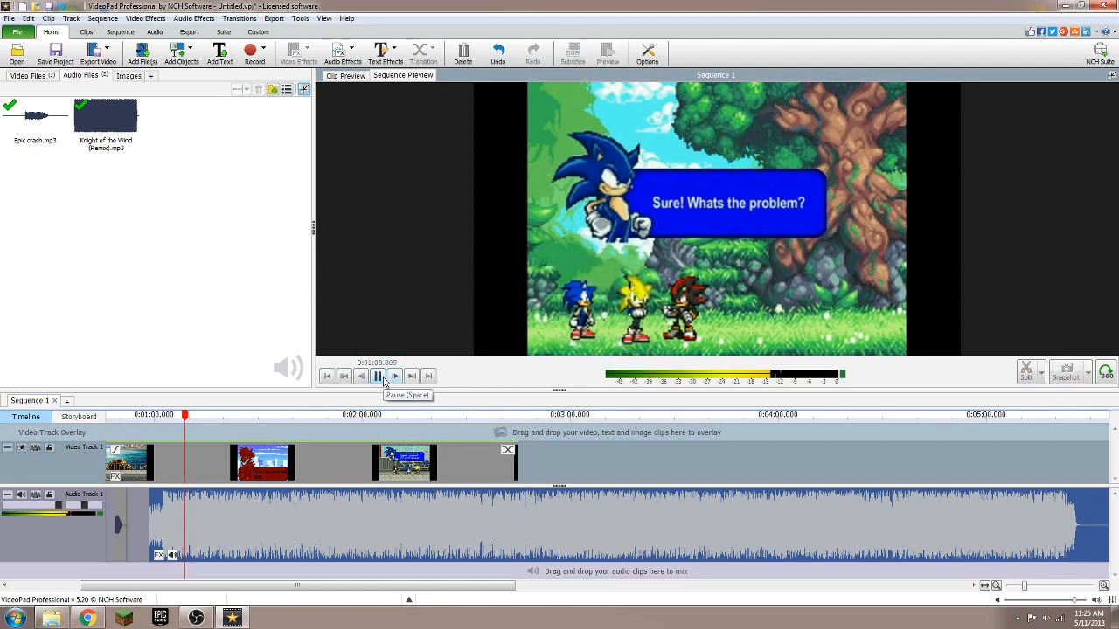
Move the Knight of the Wind clip onto a new Audio Track 2, starting before the crash so both sounds overlap.
{"action": "scroll", "coordinate": [316, 418], "scroll_direction": "down", "scroll_amount": 1}
{"action": "scroll", "coordinate": [317, 418], "scroll_direction": "down", "scroll_amount": 2}
{"action": "left_click_drag", "start_coordinate": [232, 522], "coordinate": [269, 578]}
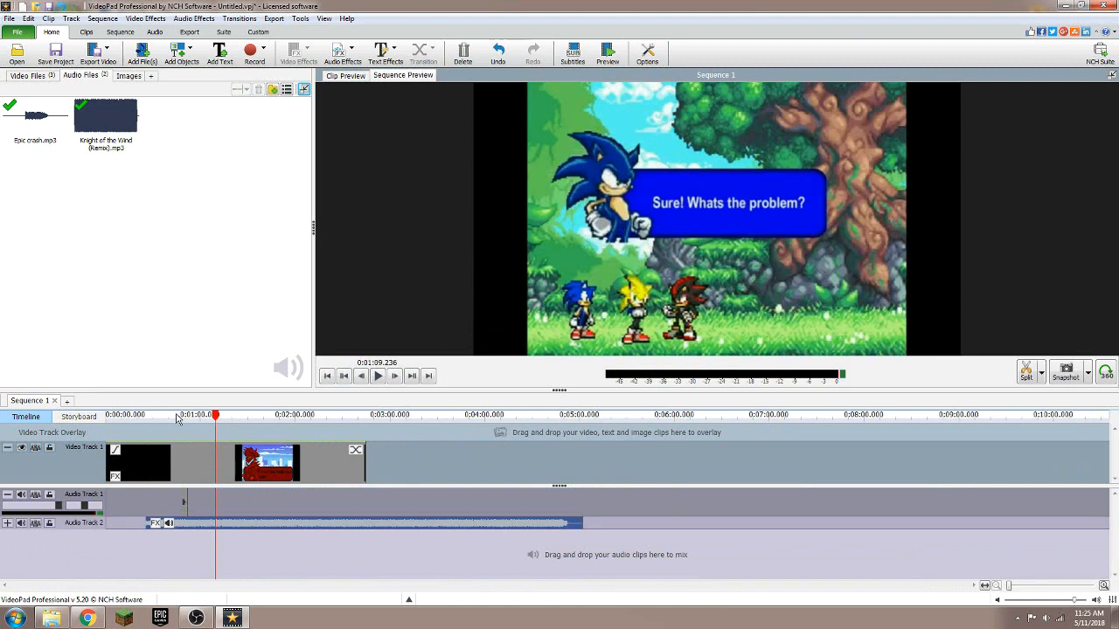
Play the sequence from before the wall impact to hear the song and crash sound together.
{"action": "left_click", "coordinate": [165, 417]}
{"action": "left_click", "coordinate": [379, 376]}
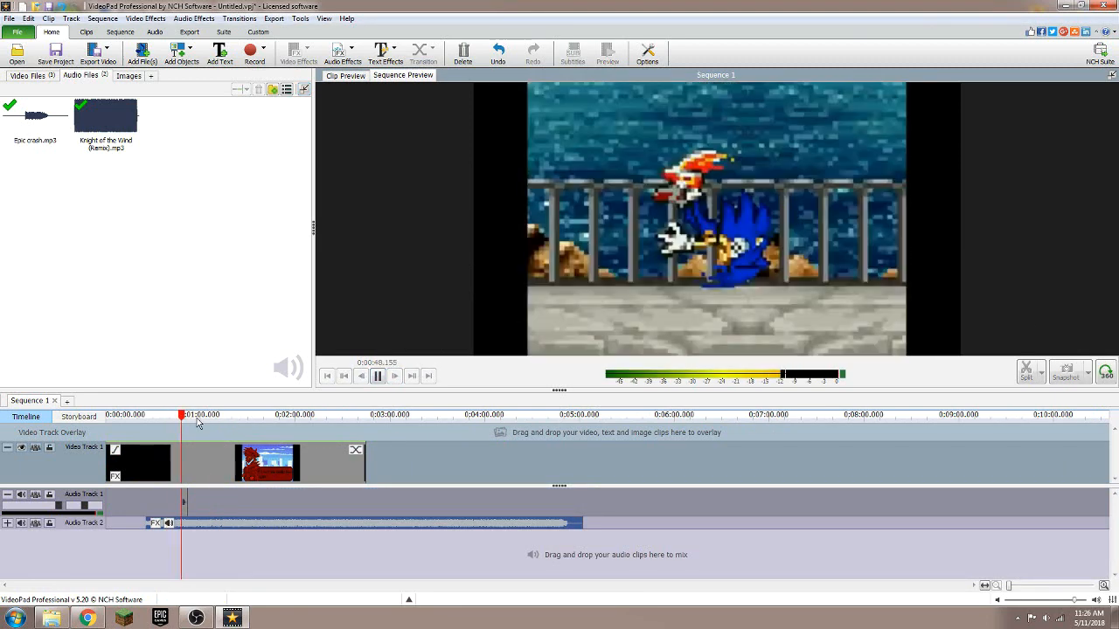
{"action": "left_click", "coordinate": [378, 376]}
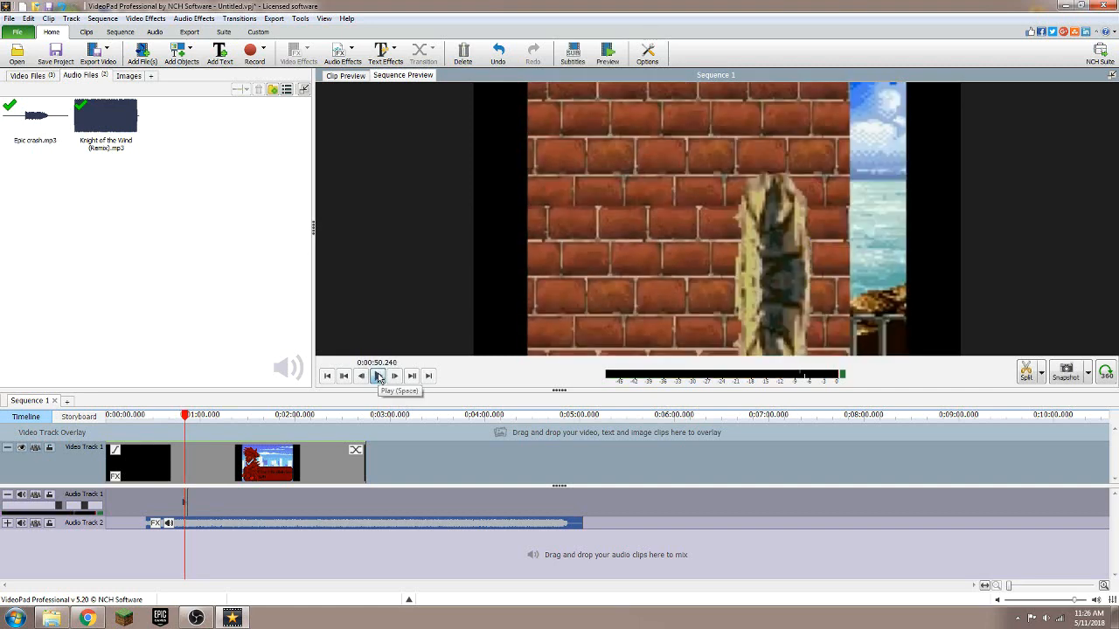
Step between frames after the wall impact and place the playhead on the yellow explosion frame at 0:00:49.254.
{"action": "scroll", "coordinate": [135, 461], "scroll_direction": "up", "scroll_amount": 5}
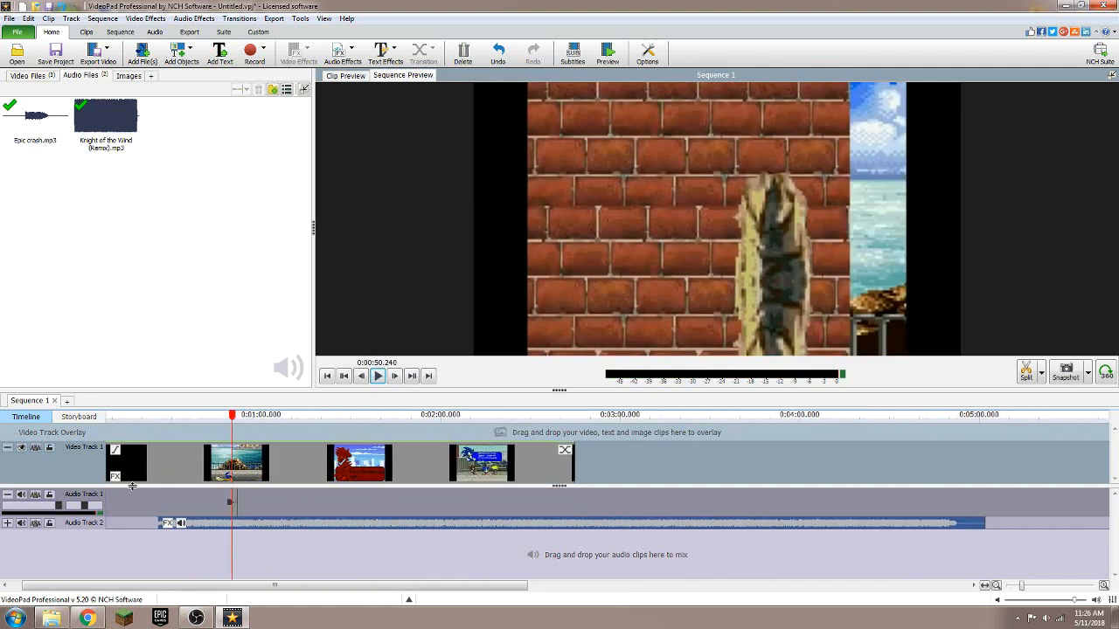
{"action": "left_click_drag", "start_coordinate": [309, 417], "coordinate": [301, 416]}
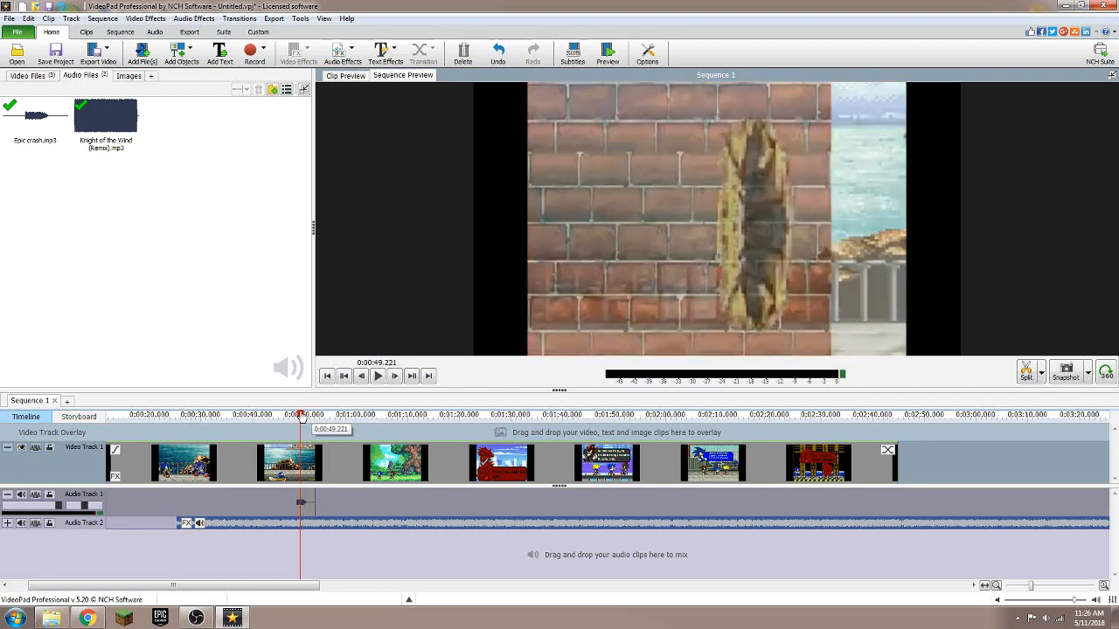
{"action": "left_click", "coordinate": [395, 378]}
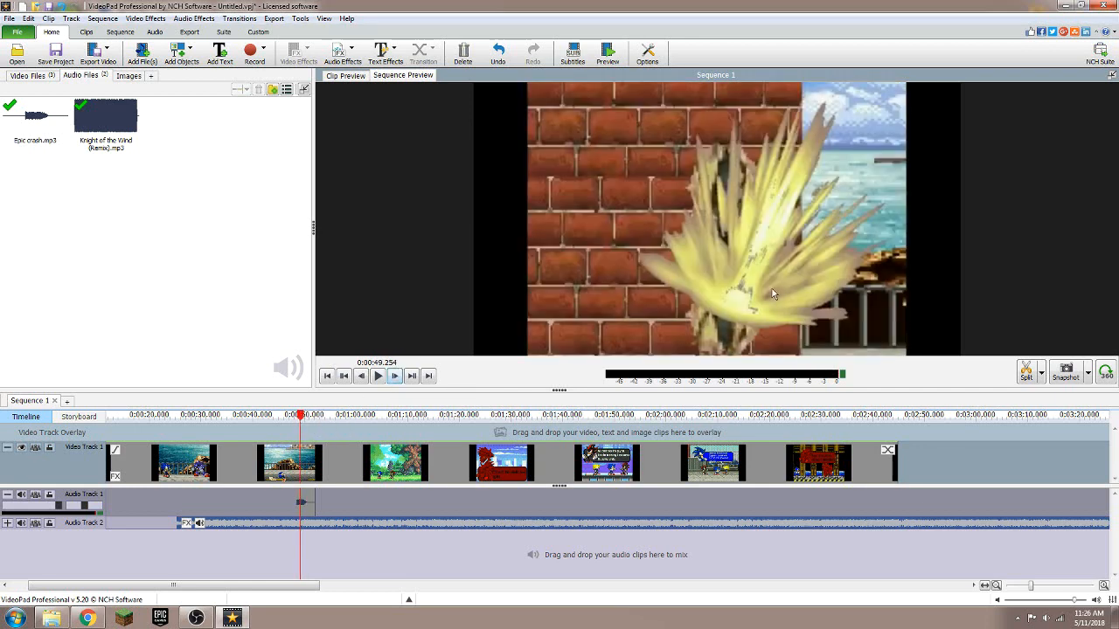
{"action": "left_click", "coordinate": [364, 376]}
{"action": "left_click", "coordinate": [395, 378]}
{"action": "scroll", "coordinate": [308, 503], "scroll_direction": "up", "scroll_amount": 2}
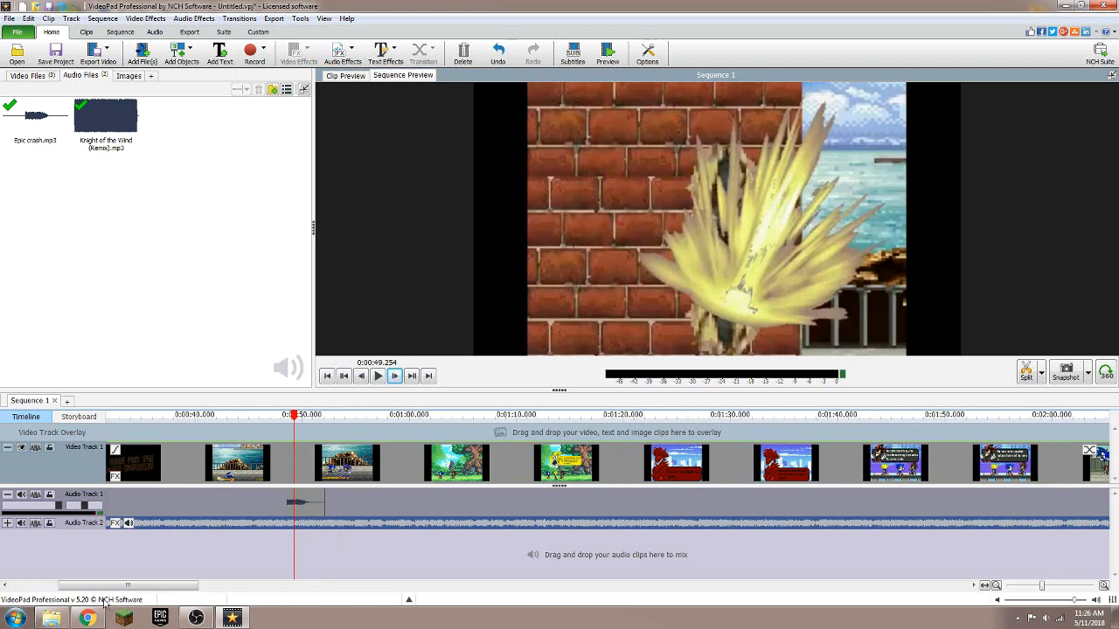
Switch to the file explorer and open the Sound Effects folder inside Sprite Files.
{"action": "left_click", "coordinate": [55, 616]}
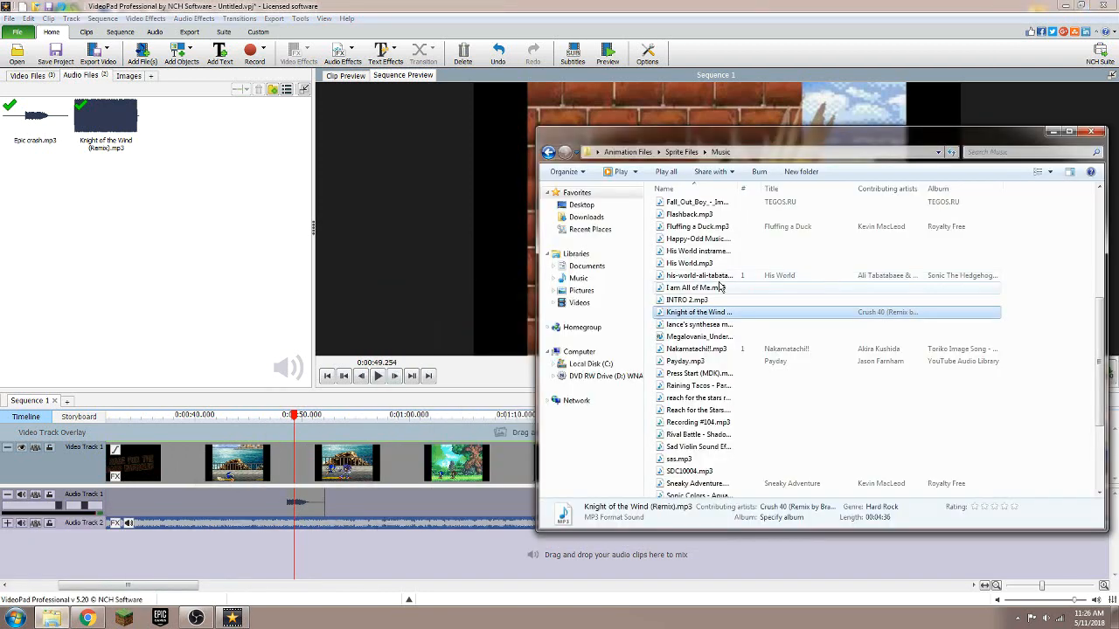
{"action": "left_click", "coordinate": [681, 152]}
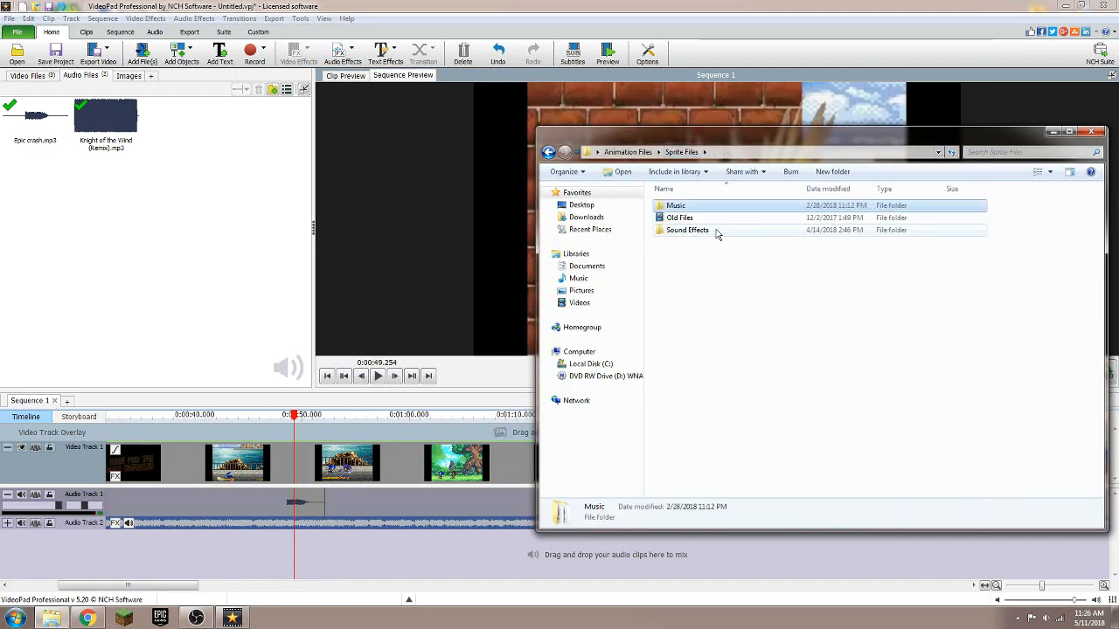
{"action": "double_click", "coordinate": [678, 228]}
{"action": "scroll", "coordinate": [715, 235], "scroll_direction": "down", "scroll_amount": 1}
{"action": "scroll", "coordinate": [715, 234], "scroll_direction": "down", "scroll_amount": 10}
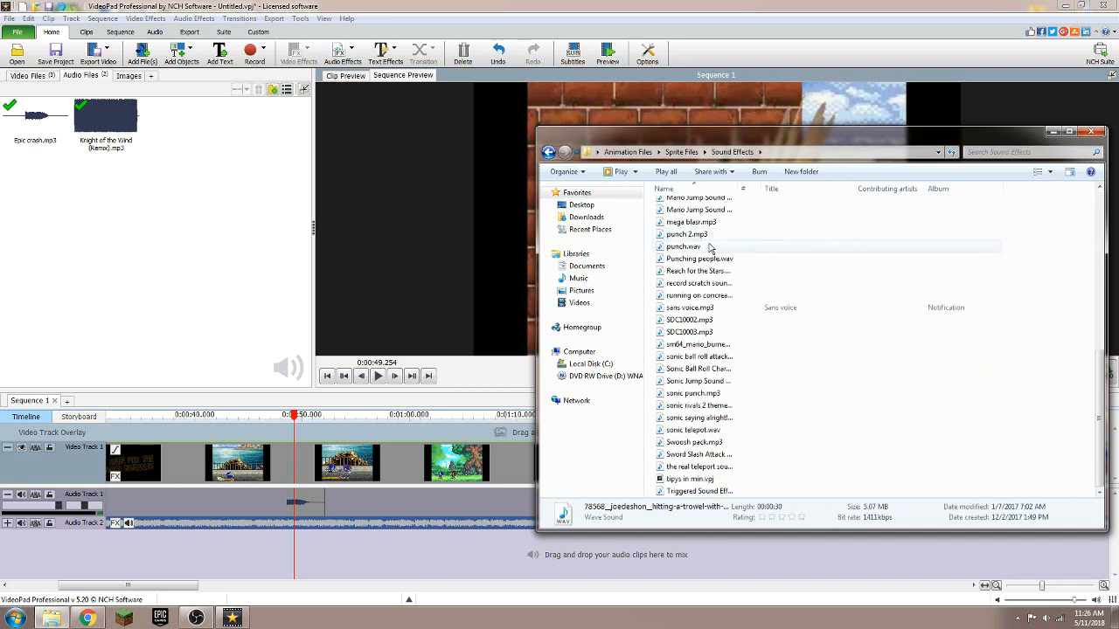
Find the Laser Blasts sound effect in the folder and add it to the timeline on a new Audio Track 3.
{"action": "left_click", "coordinate": [704, 430]}
{"action": "scroll", "coordinate": [709, 432], "scroll_direction": "up", "scroll_amount": 2}
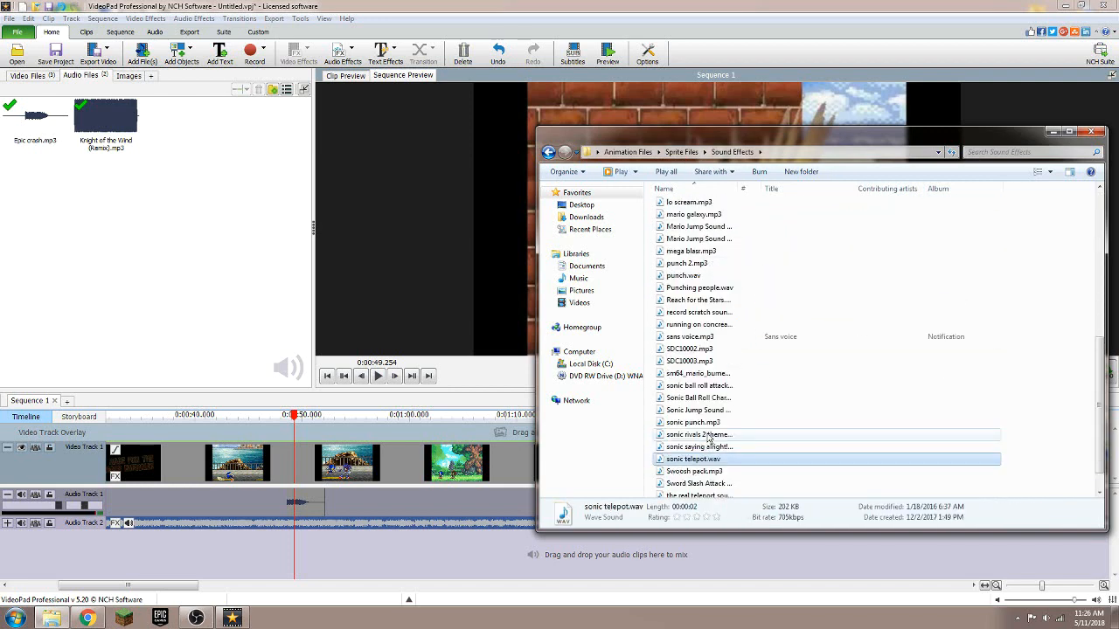
{"action": "scroll", "coordinate": [709, 432], "scroll_direction": "up", "scroll_amount": 2}
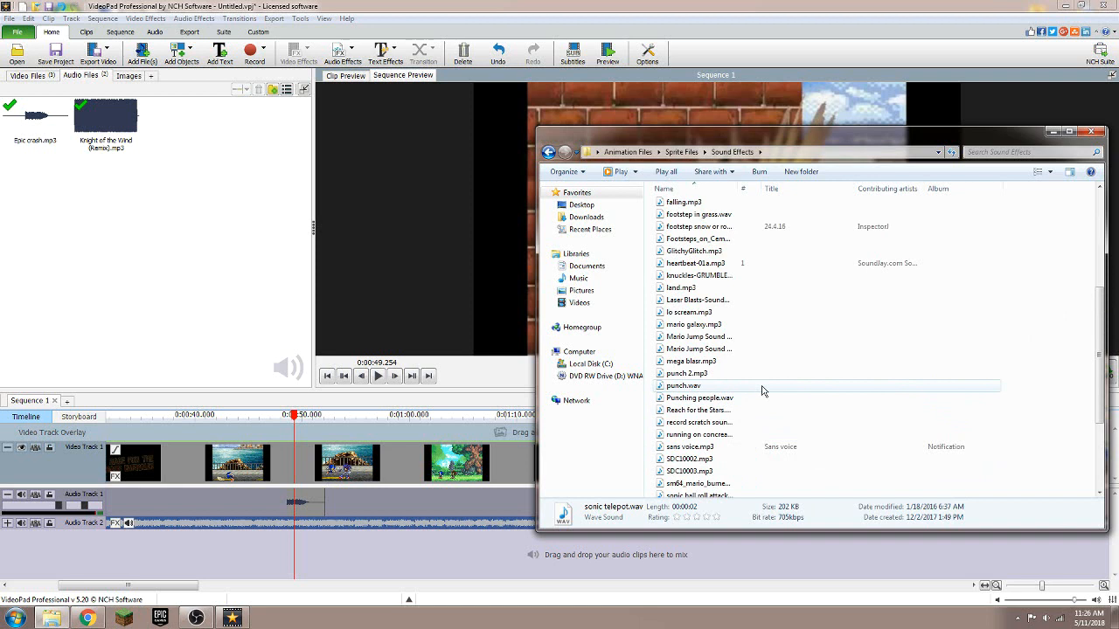
{"action": "scroll", "coordinate": [751, 328], "scroll_direction": "up", "scroll_amount": 3}
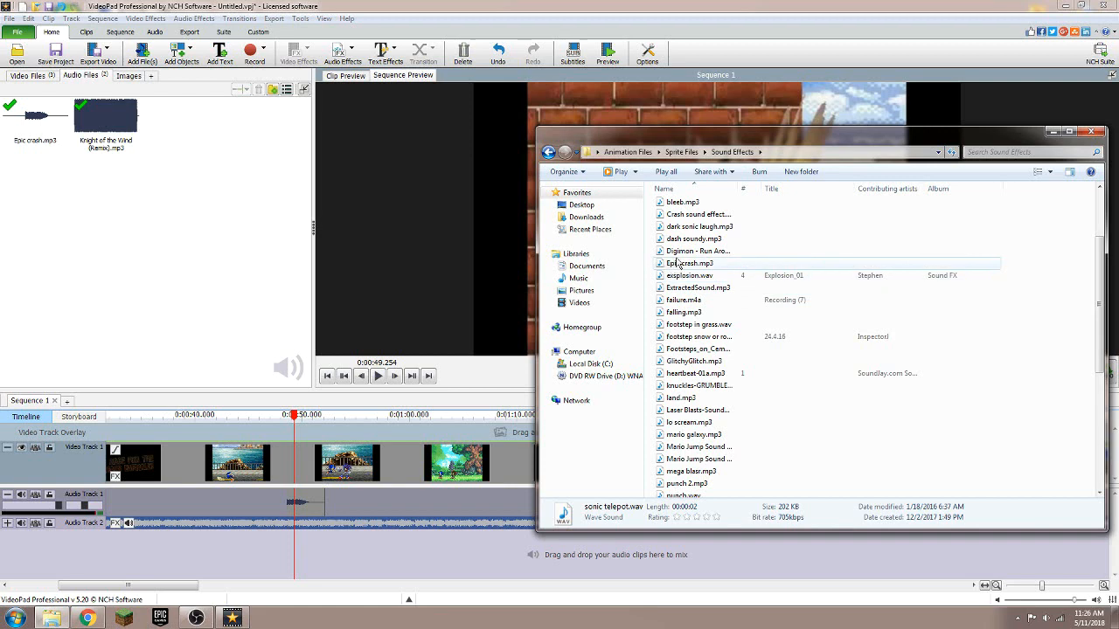
{"action": "scroll", "coordinate": [678, 264], "scroll_direction": "up", "scroll_amount": 2}
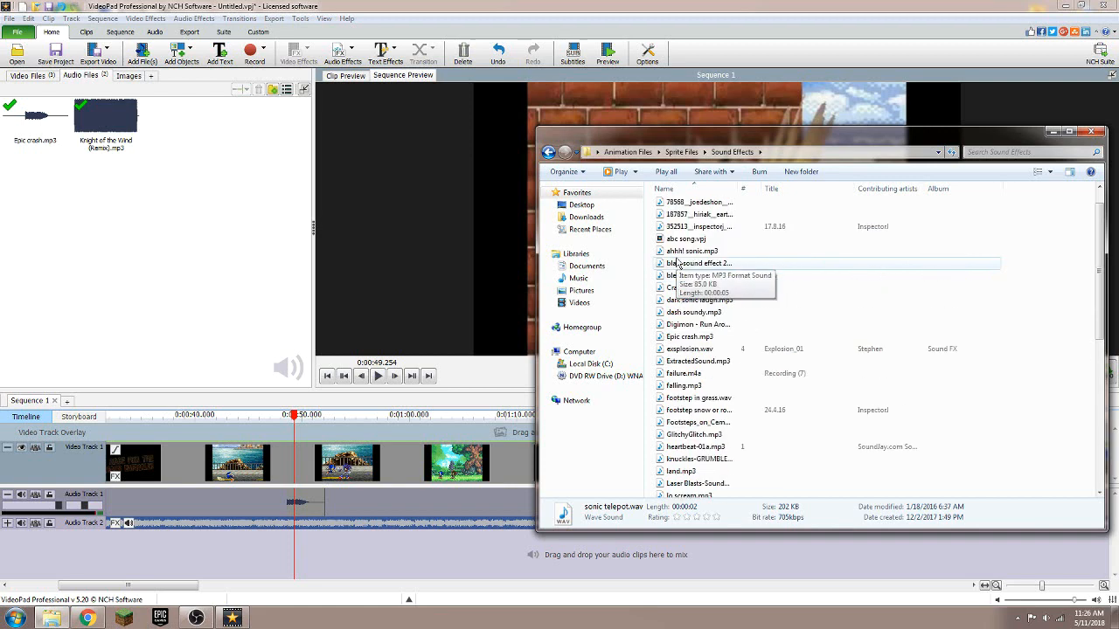
{"action": "left_click", "coordinate": [699, 312]}
{"action": "scroll", "coordinate": [697, 385], "scroll_direction": "down", "scroll_amount": 2}
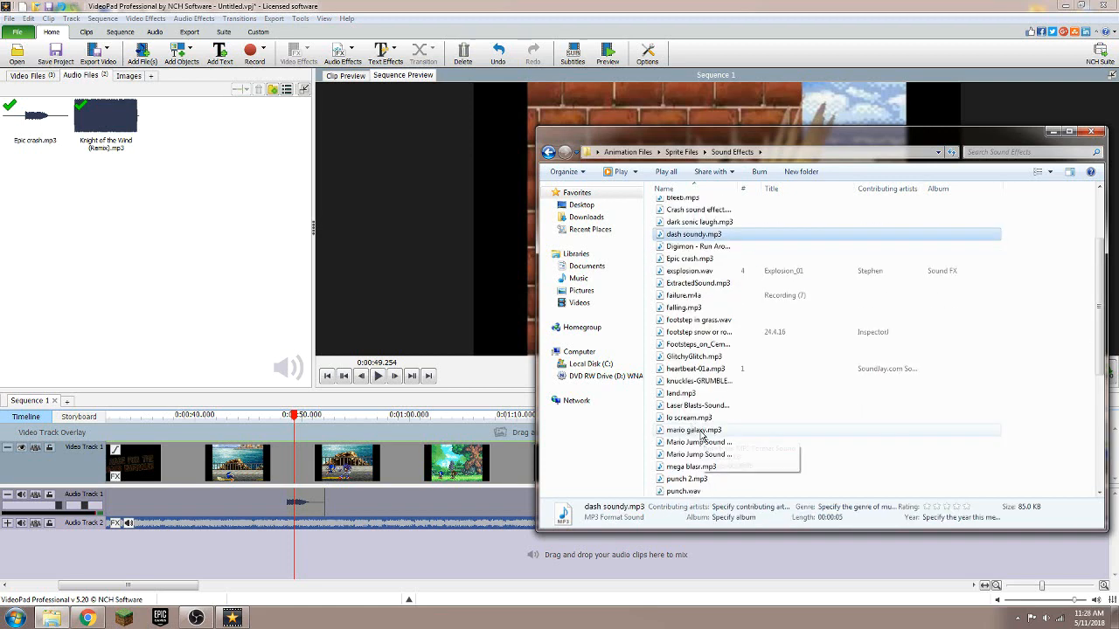
{"action": "left_click", "coordinate": [703, 407]}
{"action": "left_click_drag", "start_coordinate": [703, 406], "coordinate": [360, 549]}
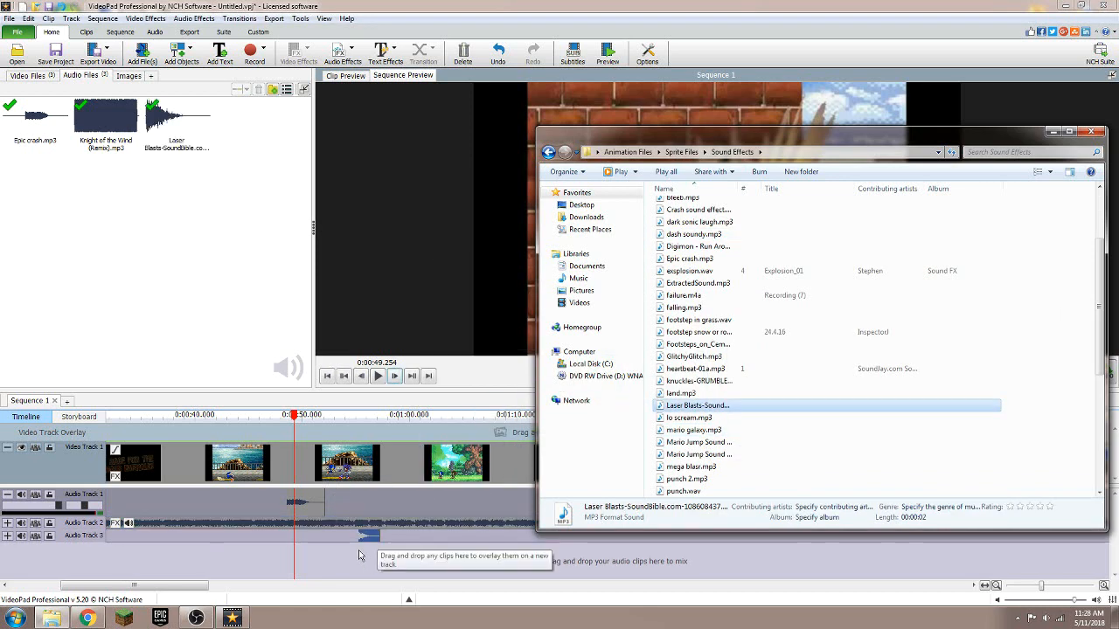
Step the playhead to the yellow explosion frame at 0:00:49.331 and move the Laser Blasts clip to start there.
{"action": "left_click", "coordinate": [289, 416]}
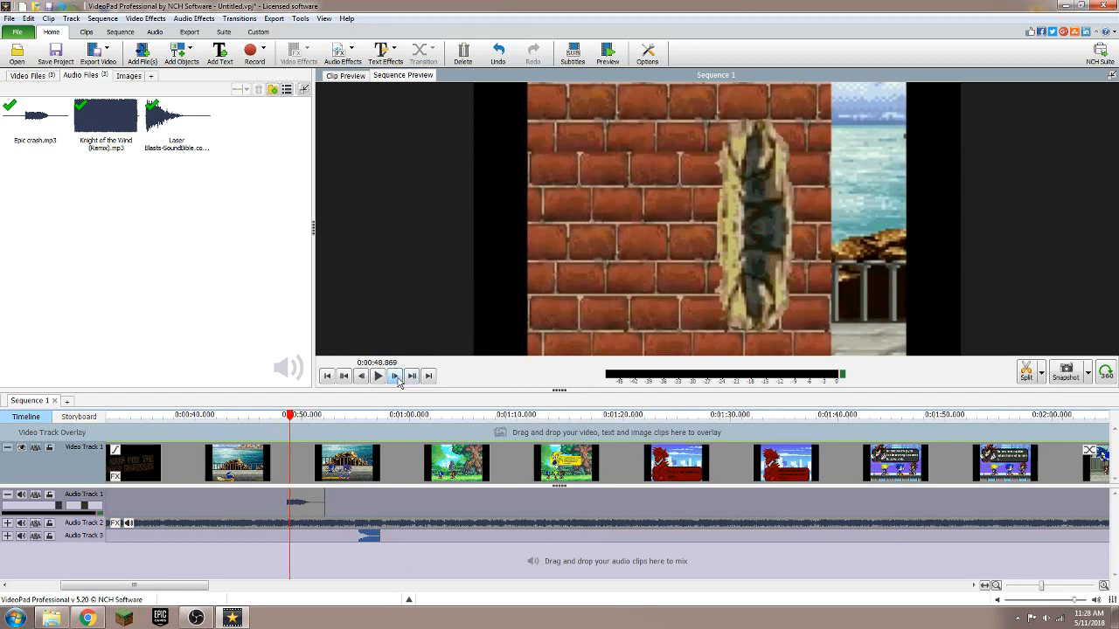
{"action": "left_click", "coordinate": [396, 377]}
{"action": "left_click", "coordinate": [396, 377]}
{"action": "left_click", "coordinate": [396, 377]}
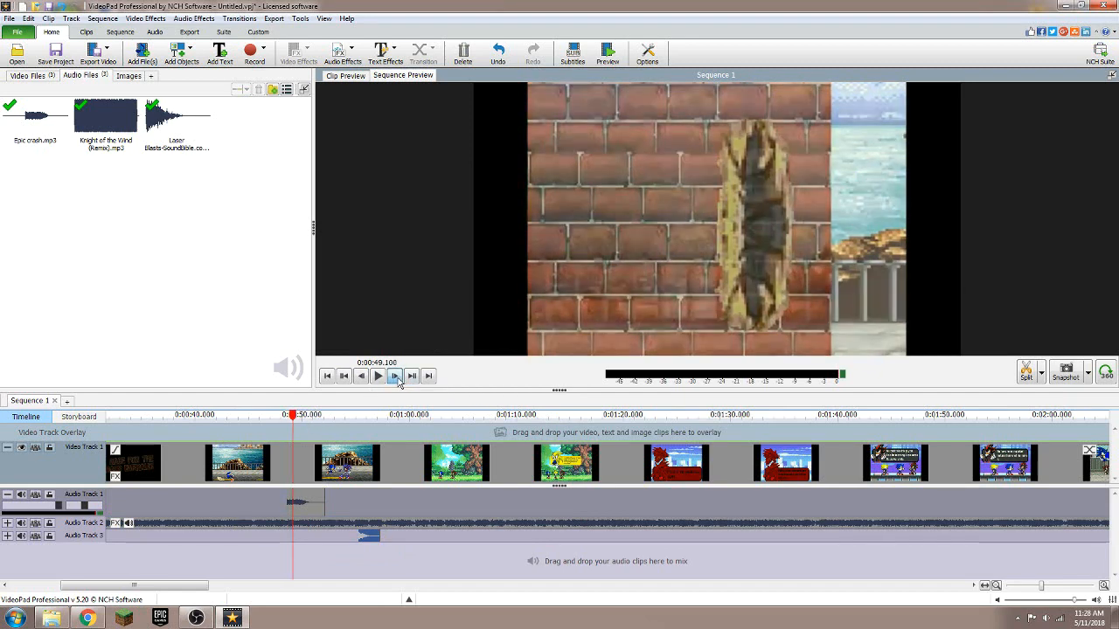
{"action": "left_click", "coordinate": [396, 376]}
{"action": "left_click", "coordinate": [396, 377]}
{"action": "left_click", "coordinate": [396, 377]}
{"action": "left_click", "coordinate": [396, 377]}
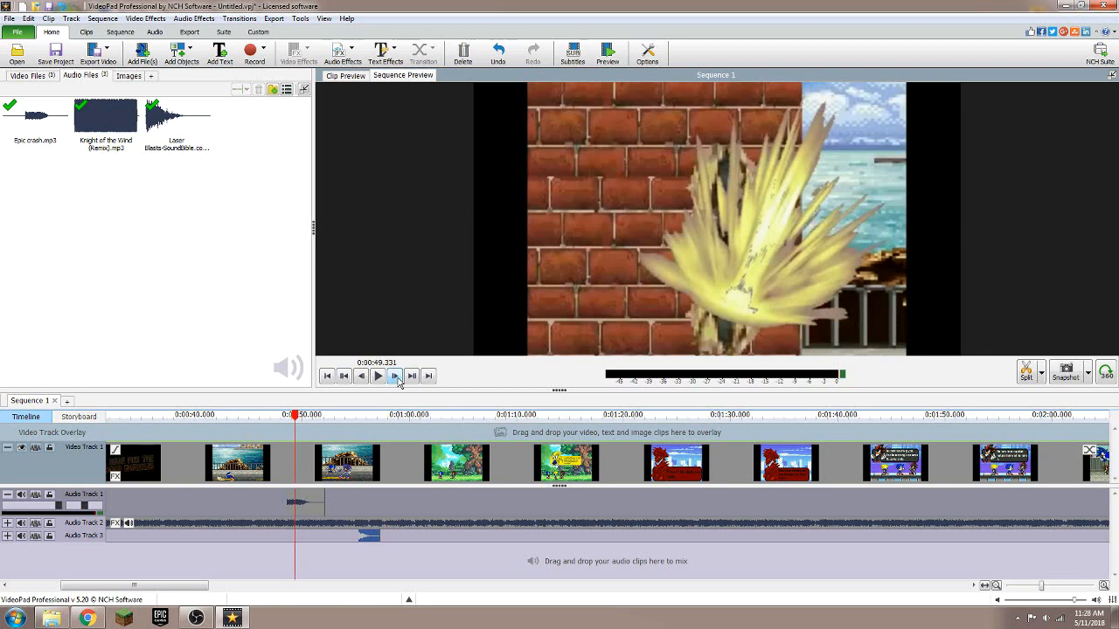
{"action": "left_click_drag", "start_coordinate": [368, 537], "coordinate": [306, 539]}
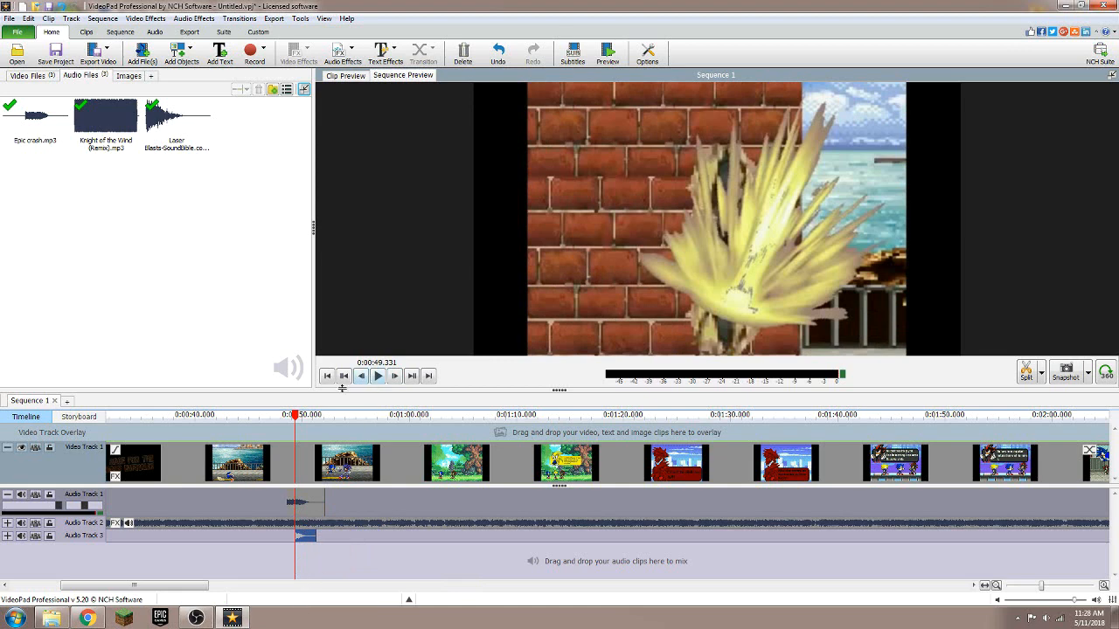
Play the sequence from before the explosion to hear the laser blast with the crash and song.
{"action": "left_click", "coordinate": [271, 431]}
{"action": "left_click", "coordinate": [377, 376]}
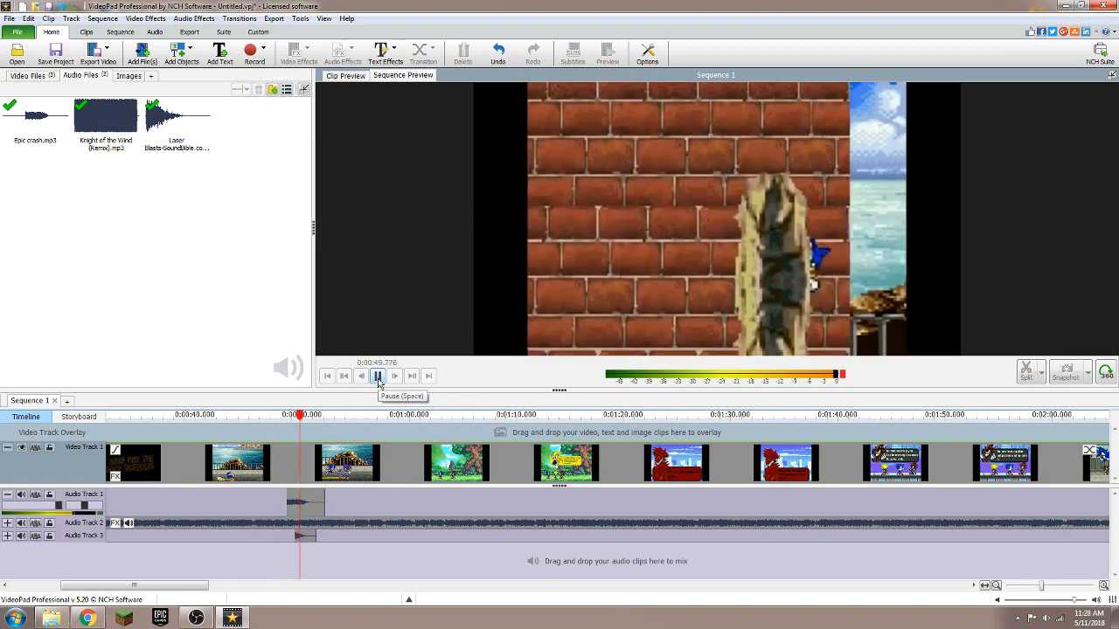
{"action": "left_click", "coordinate": [377, 376]}
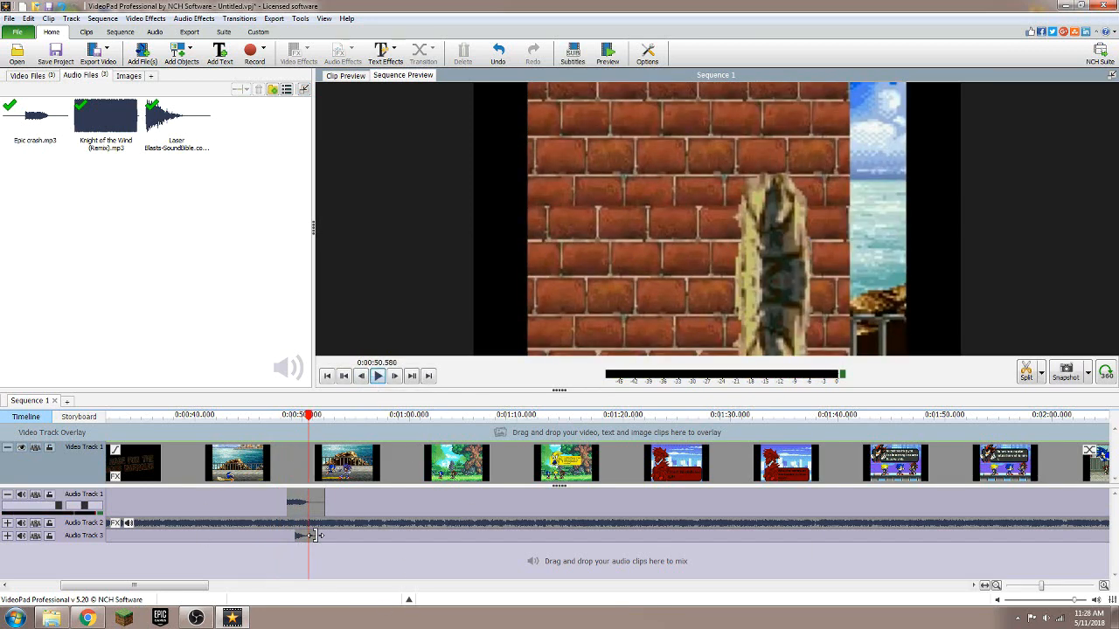
Split the Knight of the Wind clip at 0:00:50.805 and delete the part after the cut.
{"action": "left_click_drag", "start_coordinate": [309, 424], "coordinate": [311, 425]}
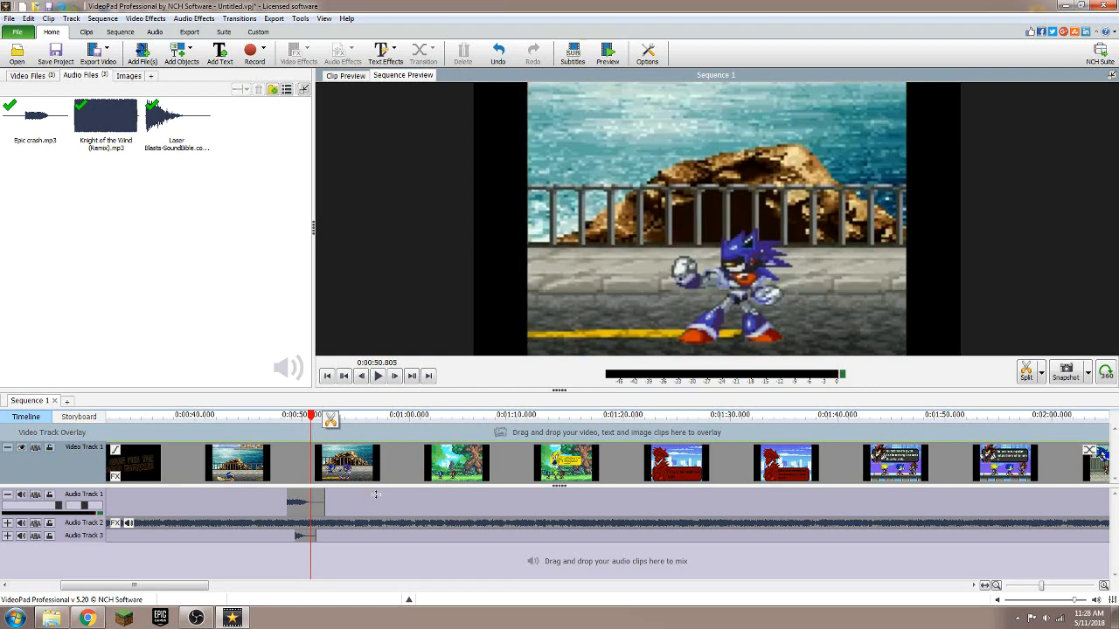
{"action": "left_click_drag", "start_coordinate": [293, 425], "coordinate": [311, 418]}
{"action": "right_click", "coordinate": [332, 529]}
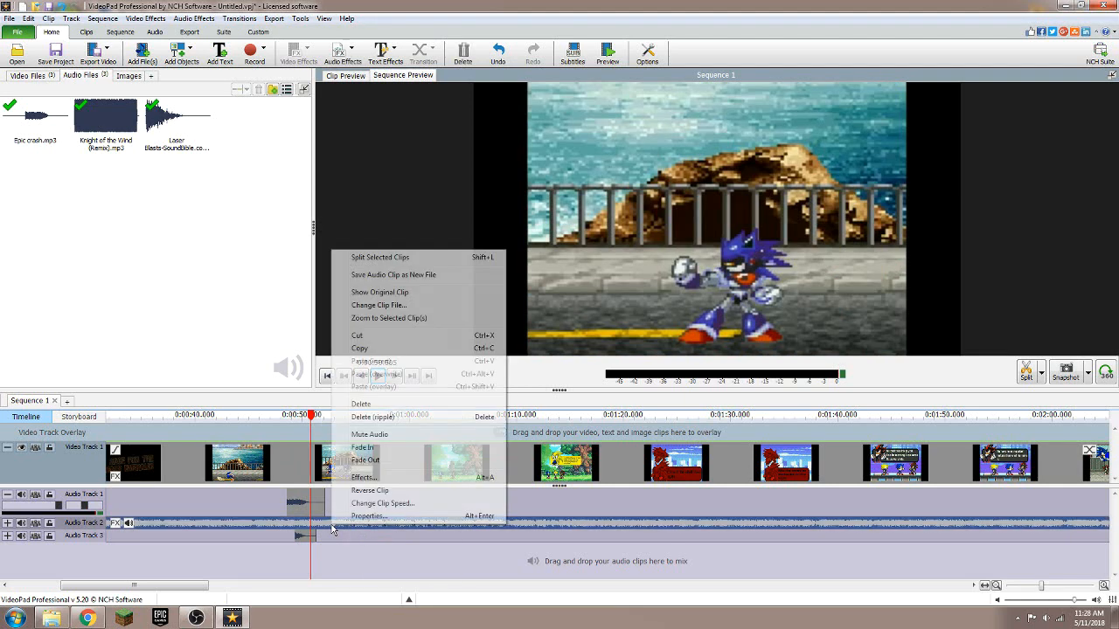
{"action": "left_click", "coordinate": [366, 259]}
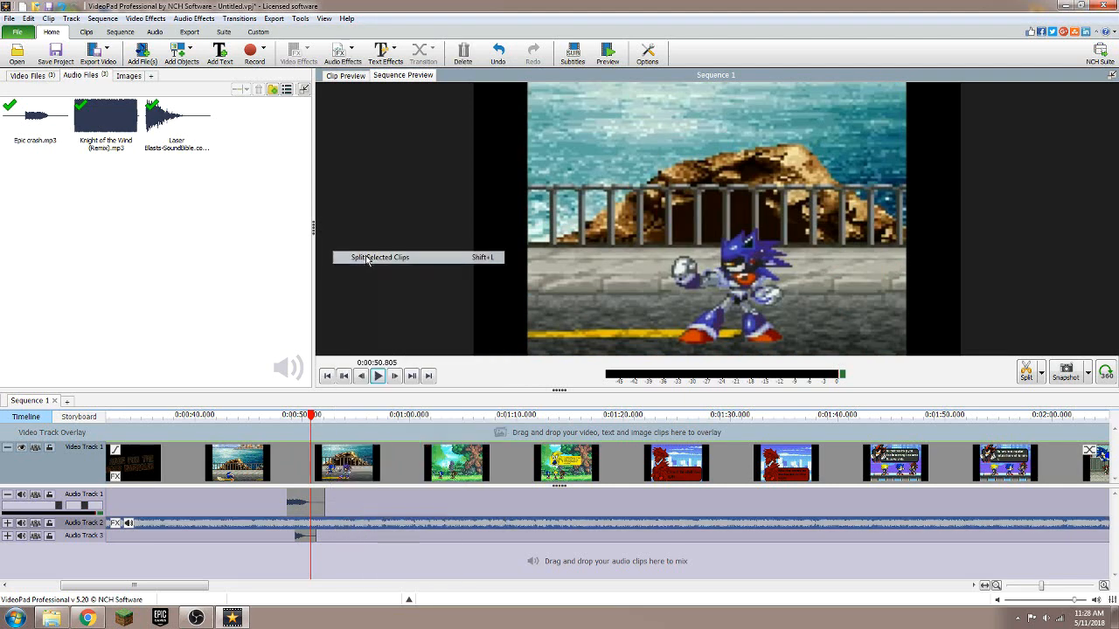
{"action": "right_click", "coordinate": [356, 524]}
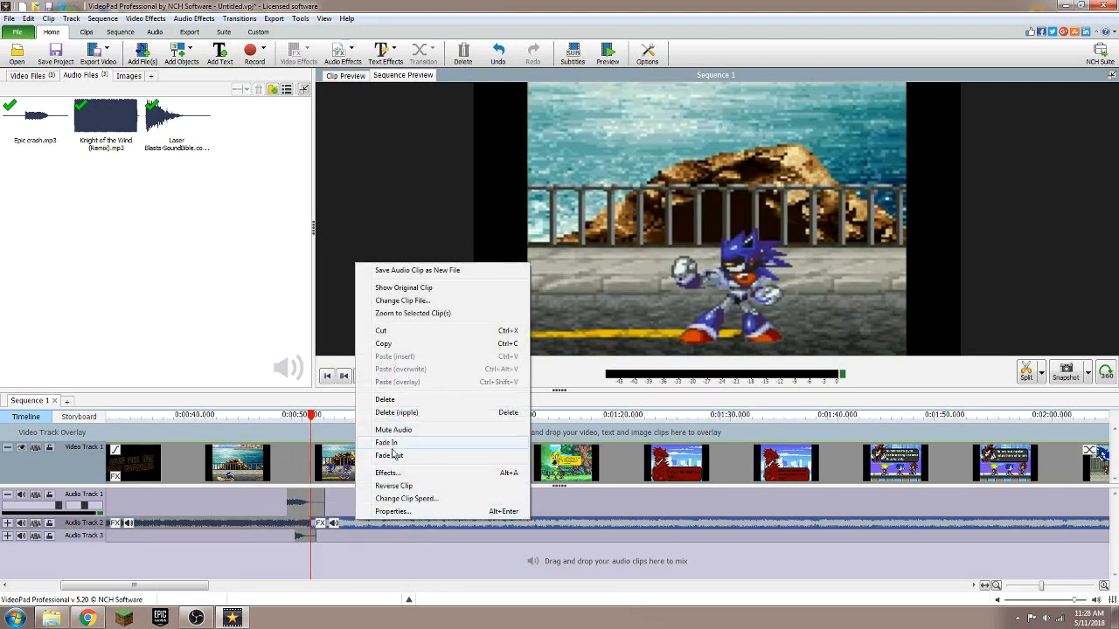
{"action": "left_click", "coordinate": [382, 401]}
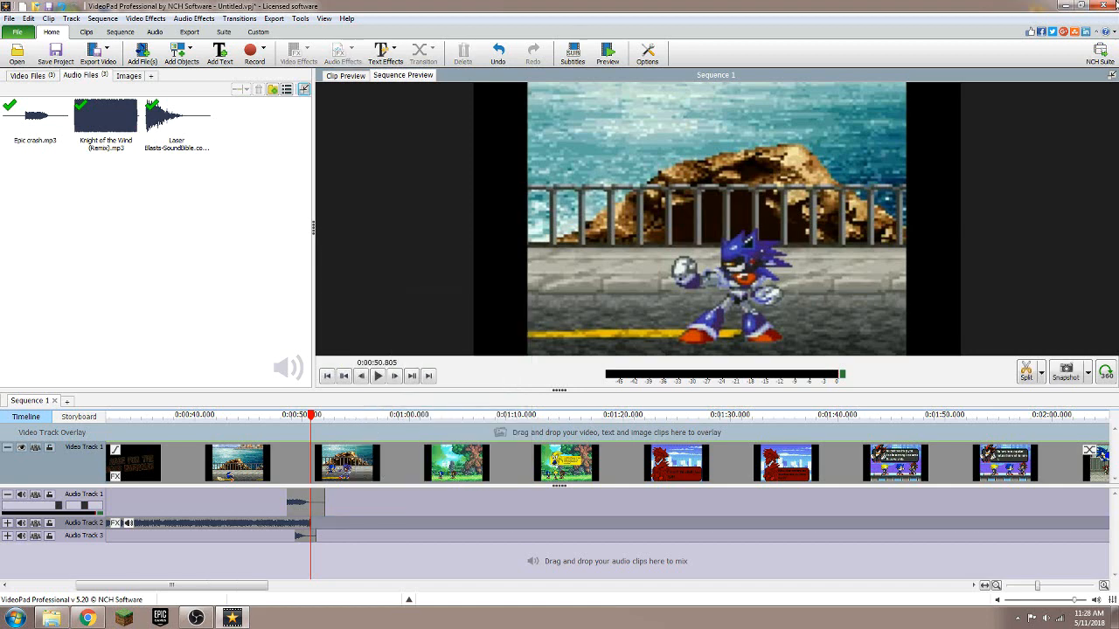
Bring the file explorer up beside the editor and search the Sound Effects folder for "stars remix".
{"action": "left_click", "coordinate": [1087, 6]}
{"action": "left_click", "coordinate": [1032, 140]}
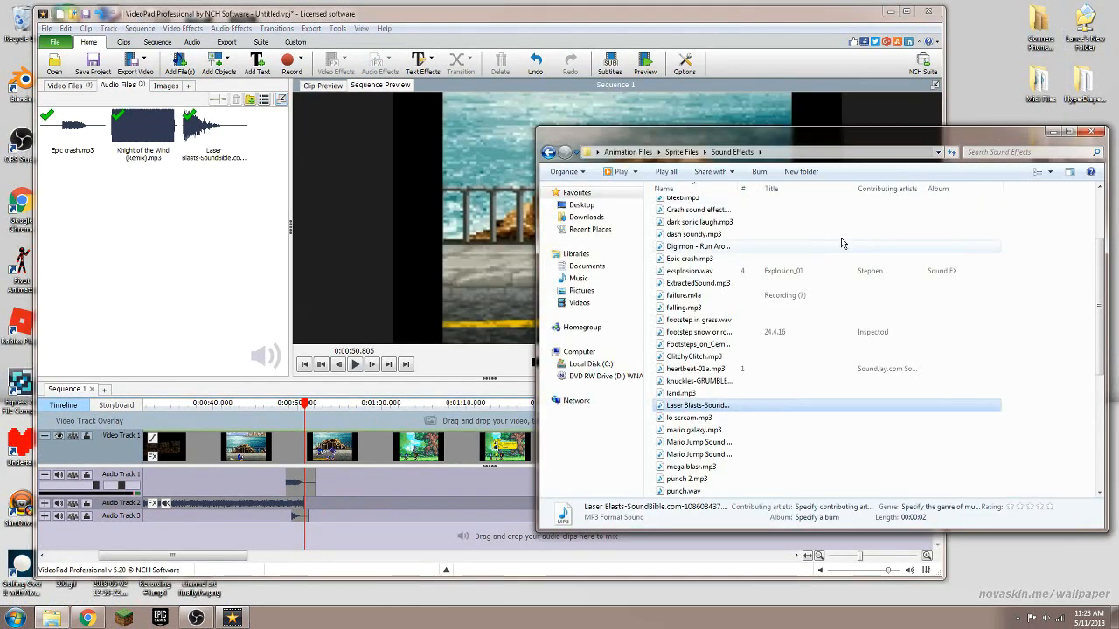
{"action": "scroll", "coordinate": [939, 237], "scroll_direction": "up", "scroll_amount": 10}
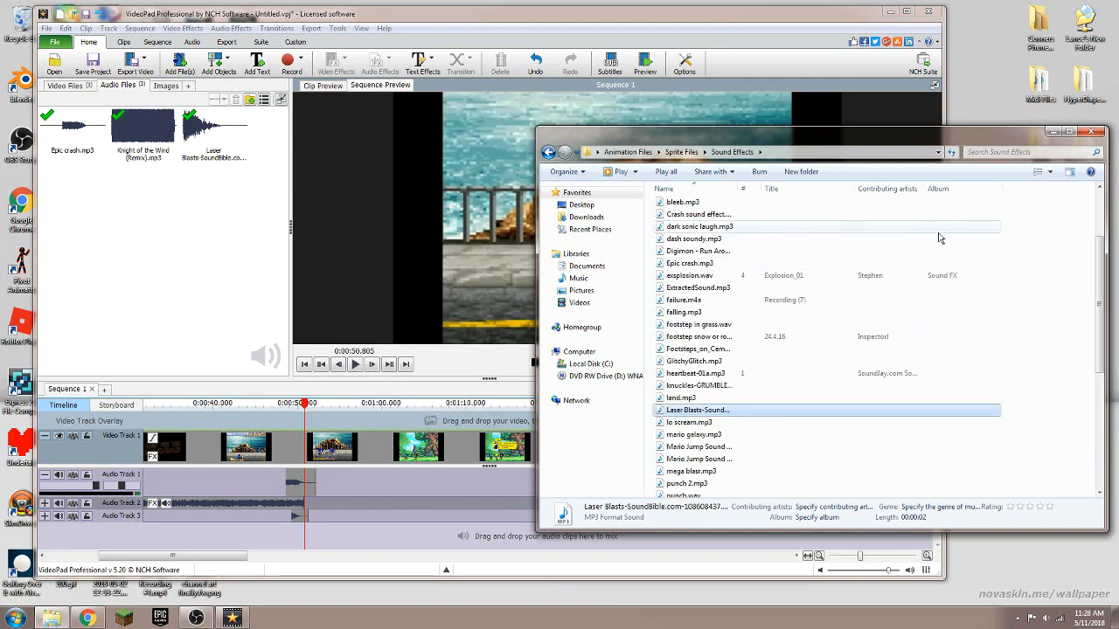
{"action": "left_click", "coordinate": [980, 155]}
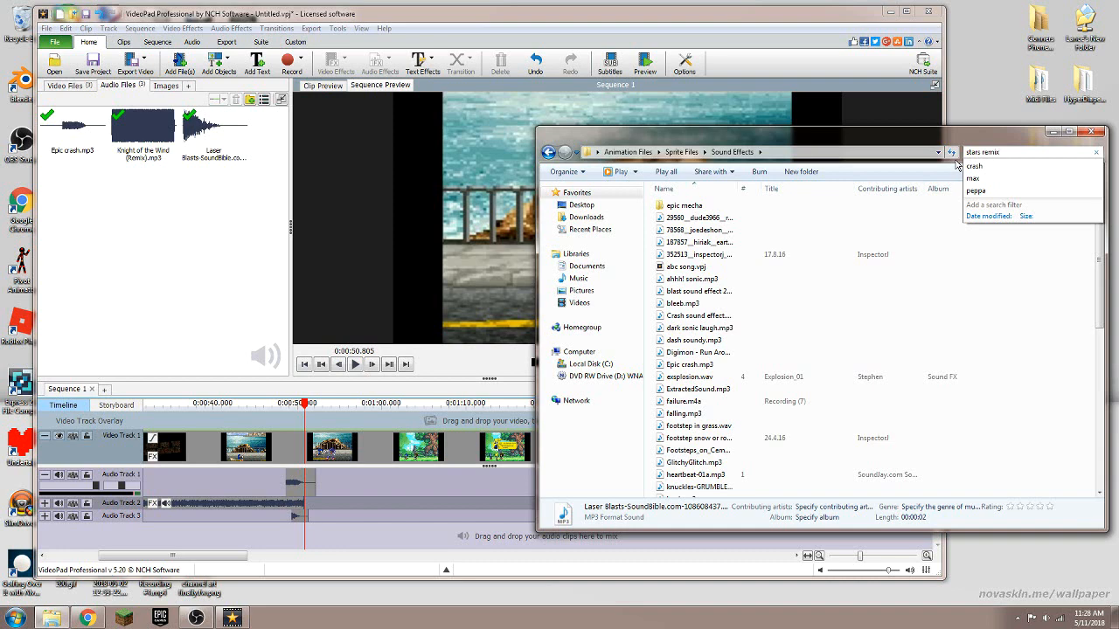
{"action": "left_click_drag", "start_coordinate": [1006, 145], "coordinate": [933, 154]}
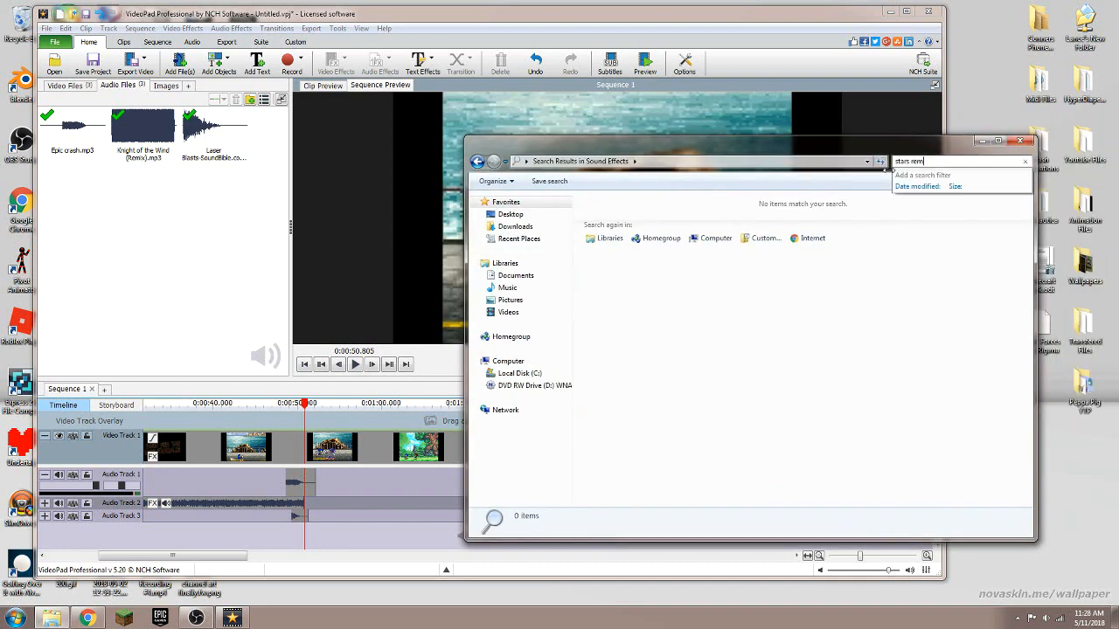
{"action": "key", "text": "BackSpace"}
{"action": "key", "text": "BackSpace"}
{"action": "key", "text": "BackSpace"}
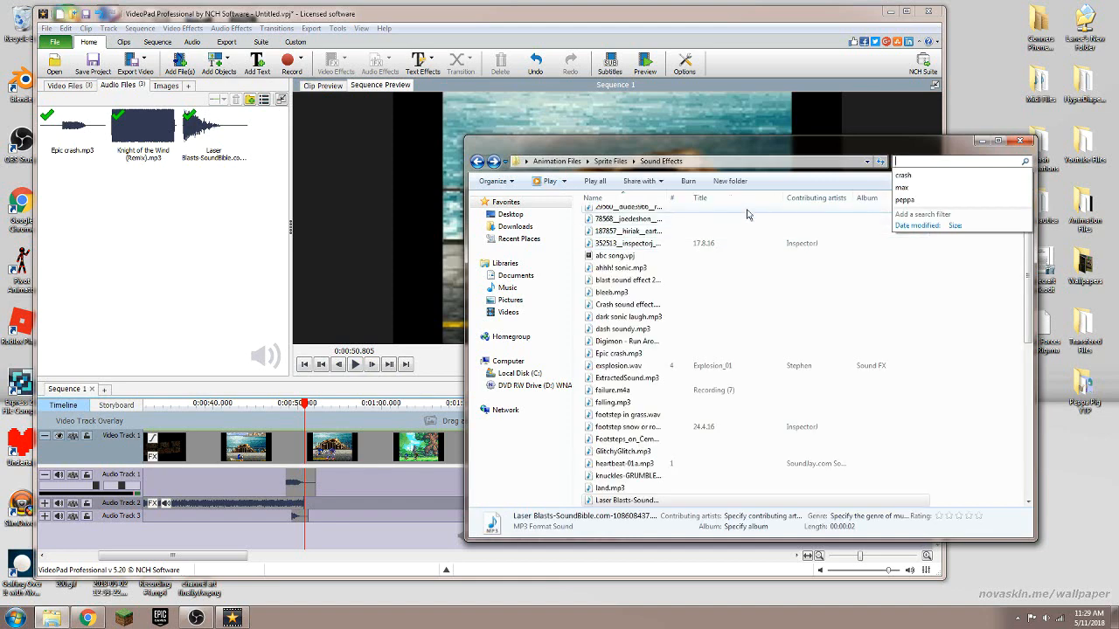
Search the Music folder for "stars remix" and add reach for the stars remix.mp3 to the project's audio files.
{"action": "left_click", "coordinate": [616, 166]}
{"action": "double_click", "coordinate": [636, 218]}
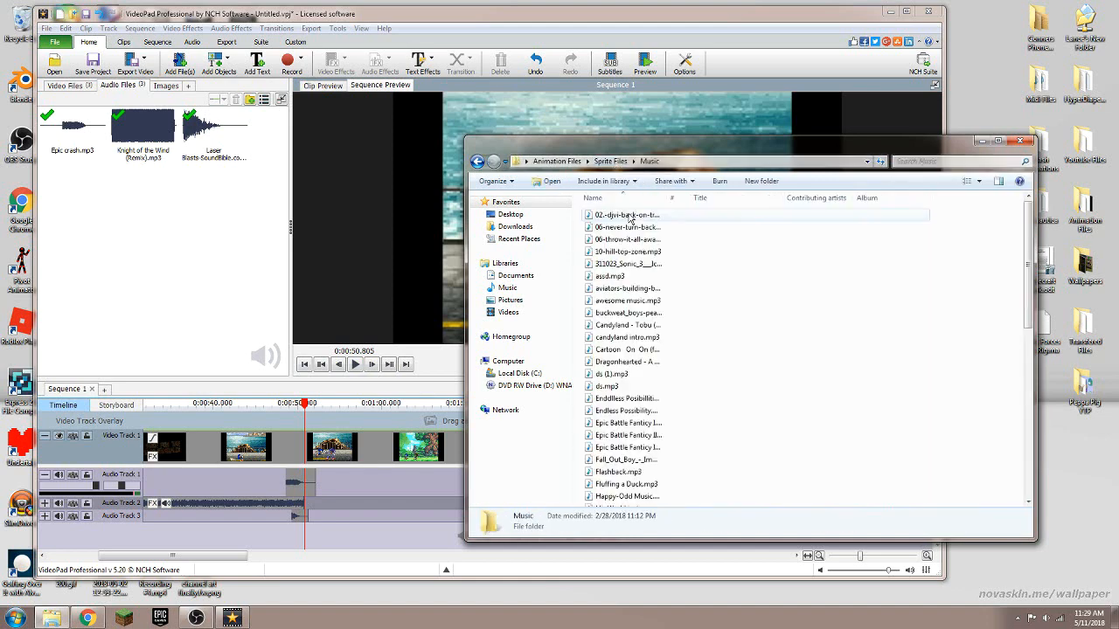
{"action": "left_click", "coordinate": [911, 160]}
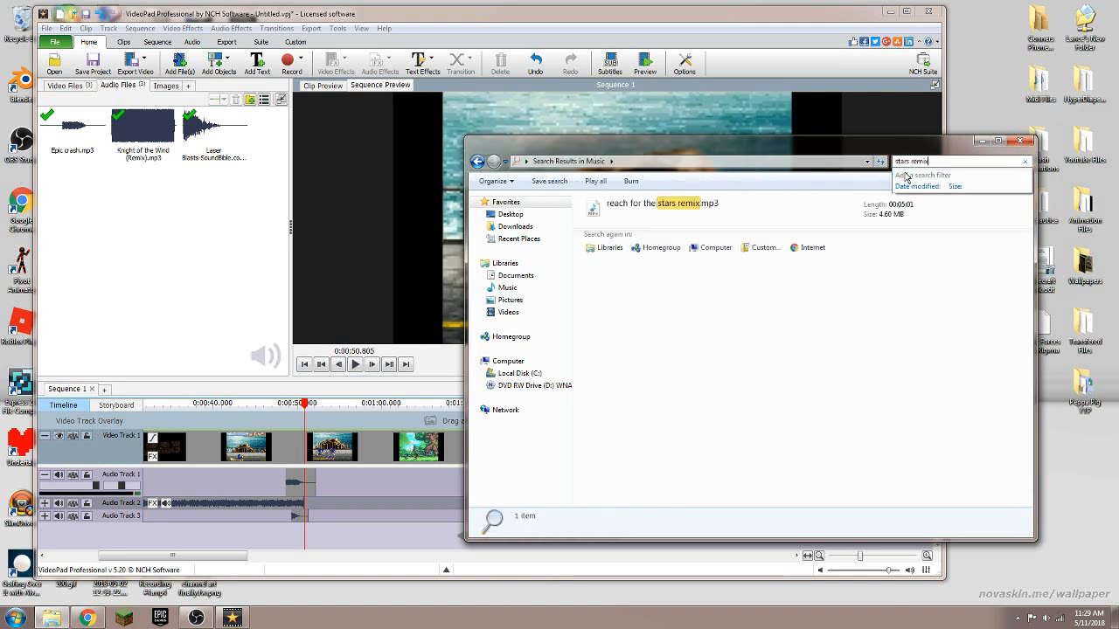
{"action": "left_click_drag", "start_coordinate": [662, 206], "coordinate": [254, 224]}
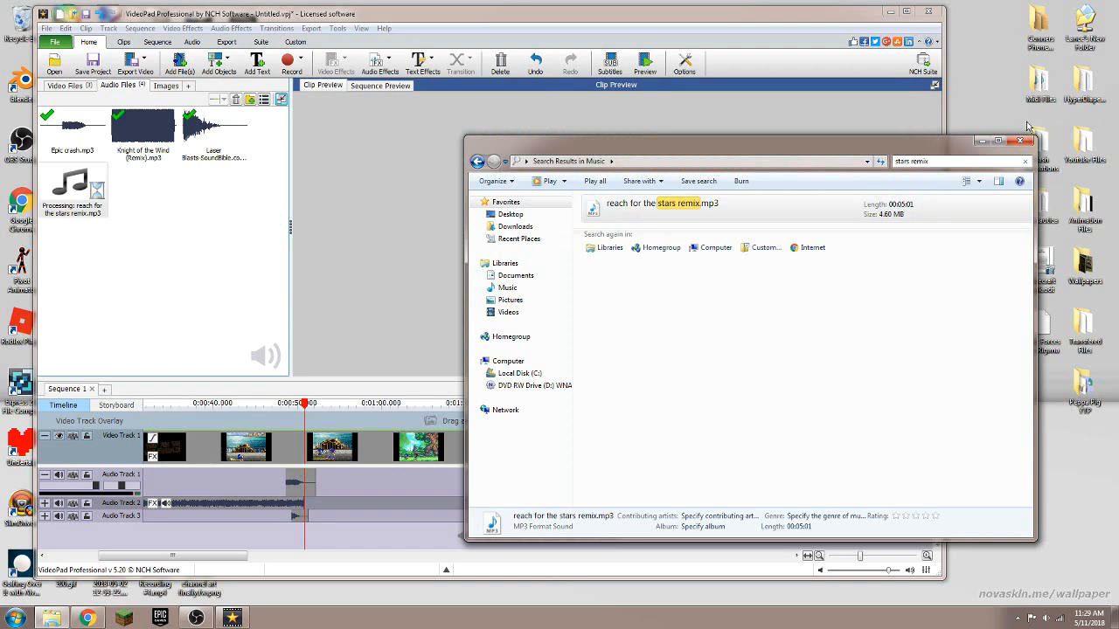
{"action": "left_click", "coordinate": [1019, 140]}
{"action": "left_click", "coordinate": [906, 12]}
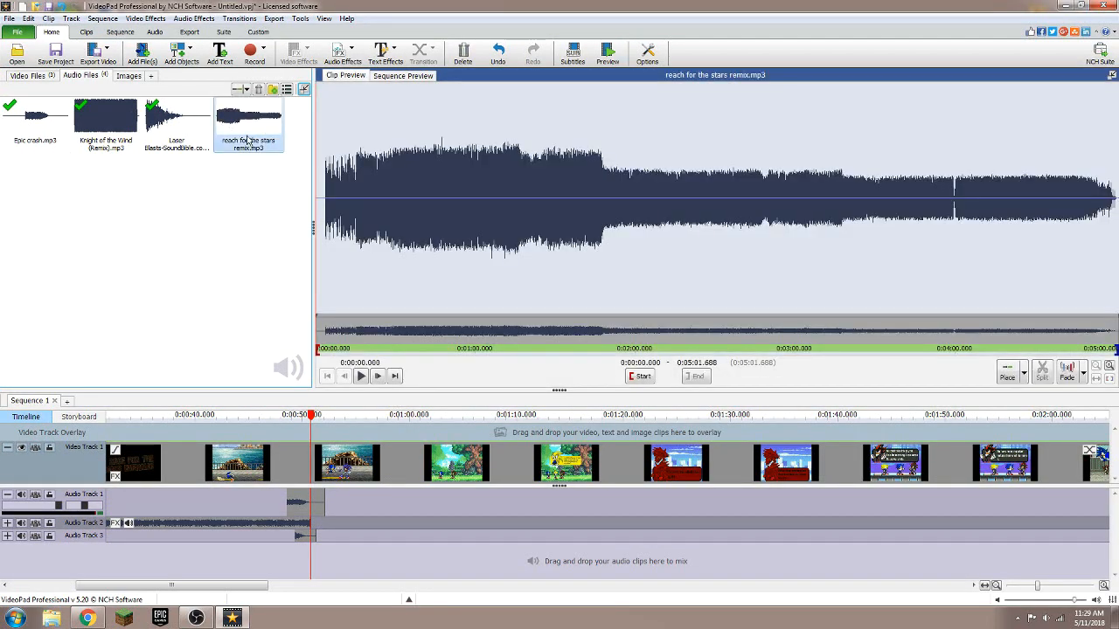
Place the reach for the stars remix song on Audio Track 1 and lower its clip volume to about 37.
{"action": "left_click_drag", "start_coordinate": [248, 140], "coordinate": [244, 507]}
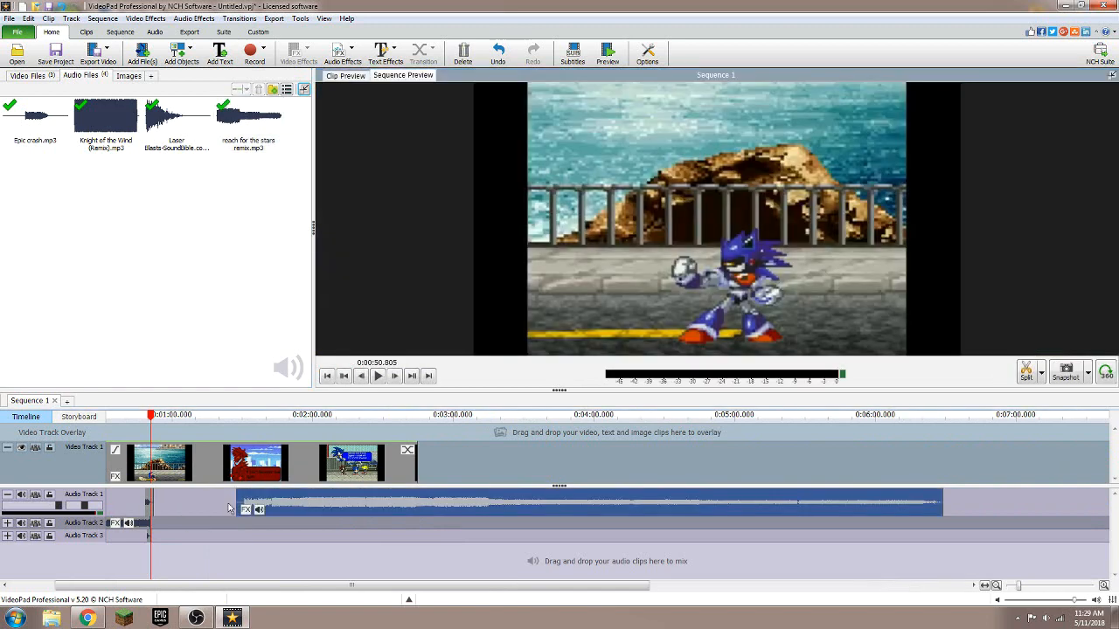
{"action": "left_click", "coordinate": [259, 510]}
{"action": "left_click_drag", "start_coordinate": [573, 298], "coordinate": [543, 299]}
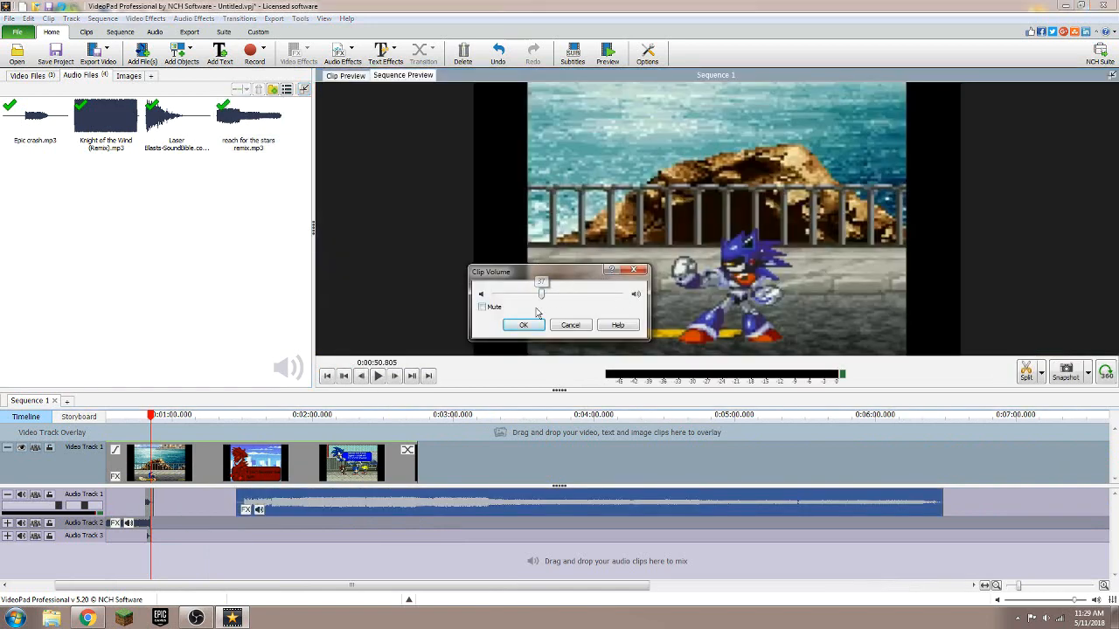
{"action": "left_click", "coordinate": [525, 325]}
Move the reach for the stars remix clip to Audio Track 2, starting directly after the shortened Knight of the Wind clip.
{"action": "left_click_drag", "start_coordinate": [236, 504], "coordinate": [196, 527]}
{"action": "scroll", "coordinate": [240, 463], "scroll_direction": "up", "scroll_amount": 5}
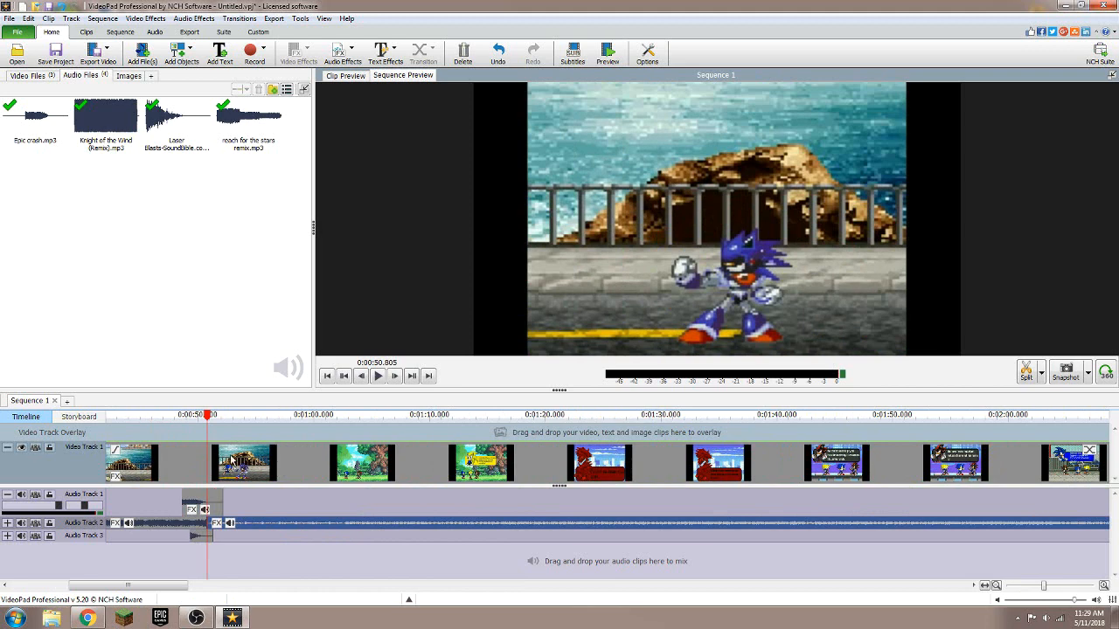
Examine the audio effects available for the reach for the stars remix clip on Audio Track 2.
{"action": "left_click_drag", "start_coordinate": [208, 417], "coordinate": [265, 417]}
{"action": "scroll", "coordinate": [203, 529], "scroll_direction": "up", "scroll_amount": 5}
{"action": "scroll", "coordinate": [236, 532], "scroll_direction": "up", "scroll_amount": 5}
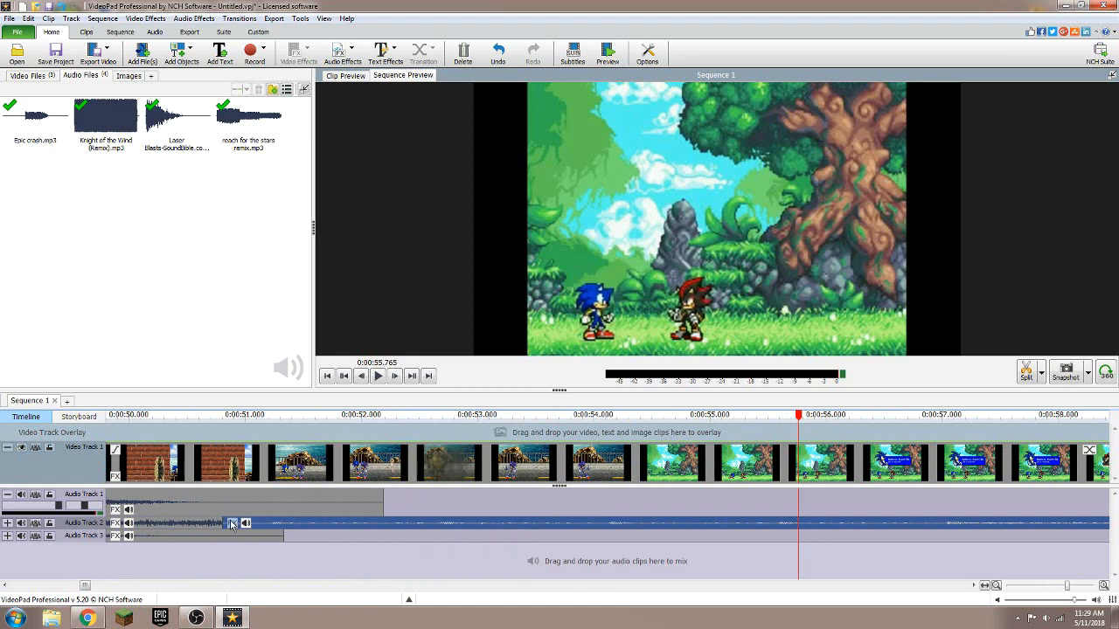
{"action": "left_click", "coordinate": [233, 524]}
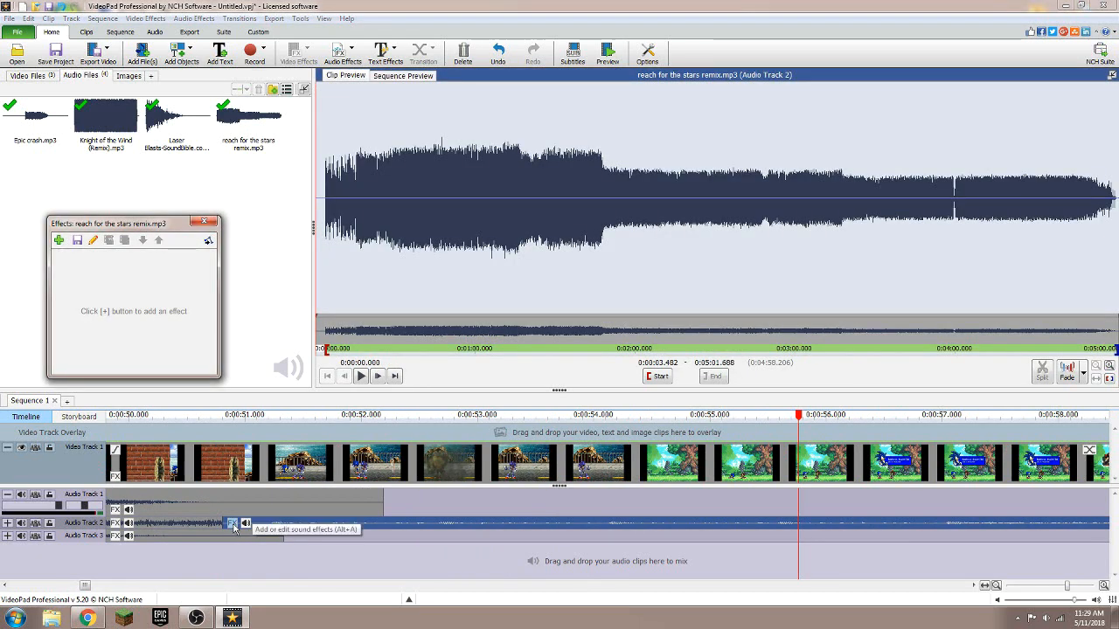
{"action": "left_click", "coordinate": [283, 359]}
{"action": "left_click", "coordinate": [398, 419]}
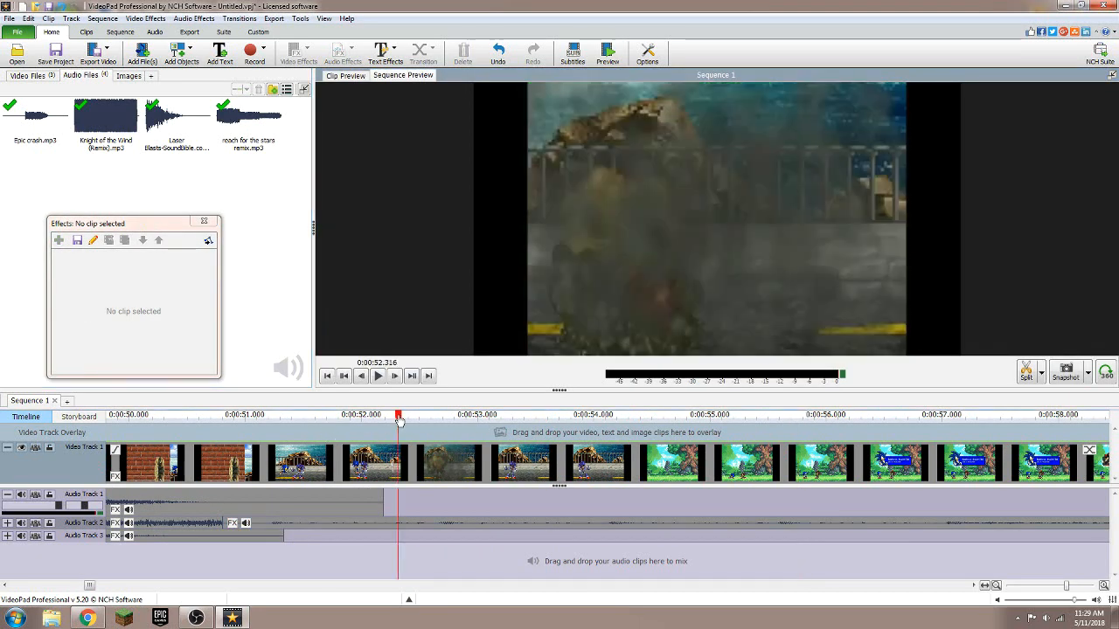
{"action": "scroll", "coordinate": [352, 432], "scroll_direction": "down", "scroll_amount": 5}
{"action": "scroll", "coordinate": [352, 432], "scroll_direction": "down", "scroll_amount": 4}
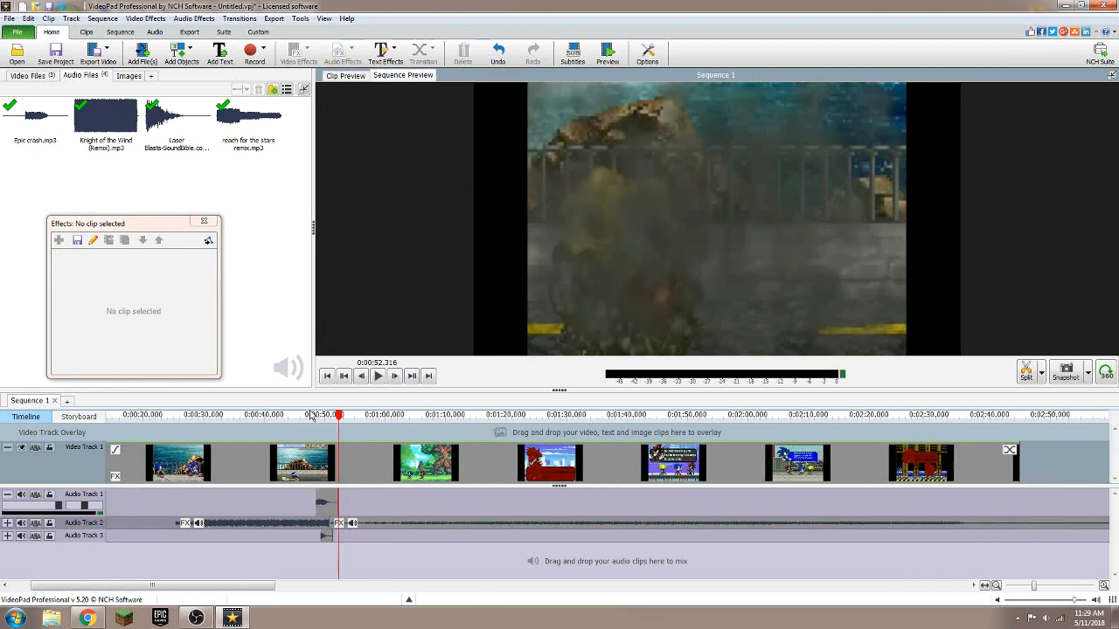
{"action": "left_click", "coordinate": [377, 524]}
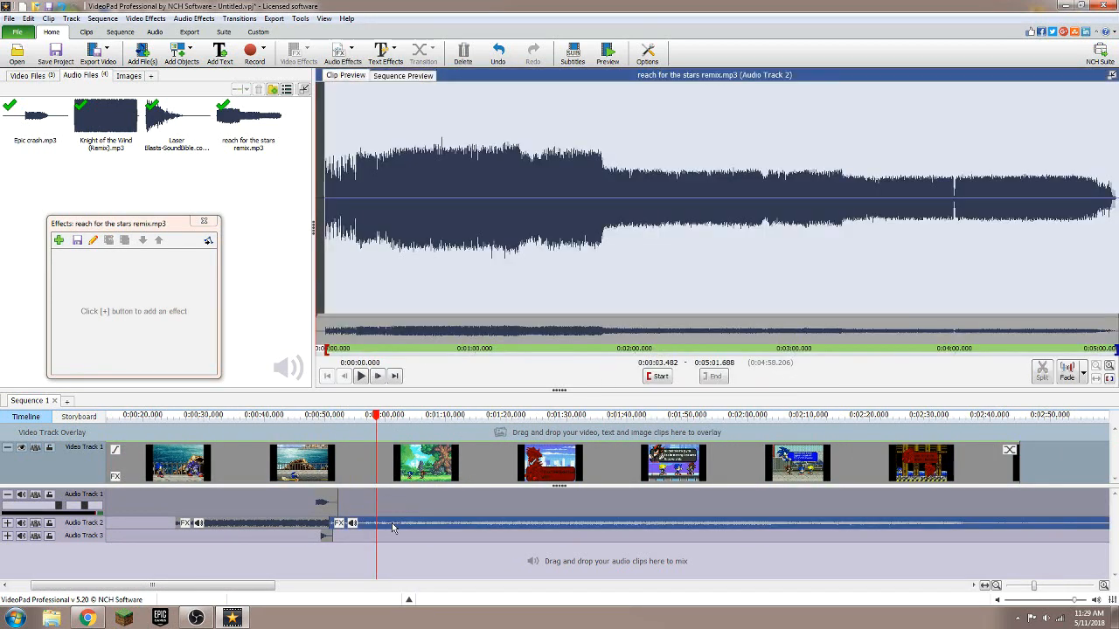
{"action": "left_click", "coordinate": [60, 242]}
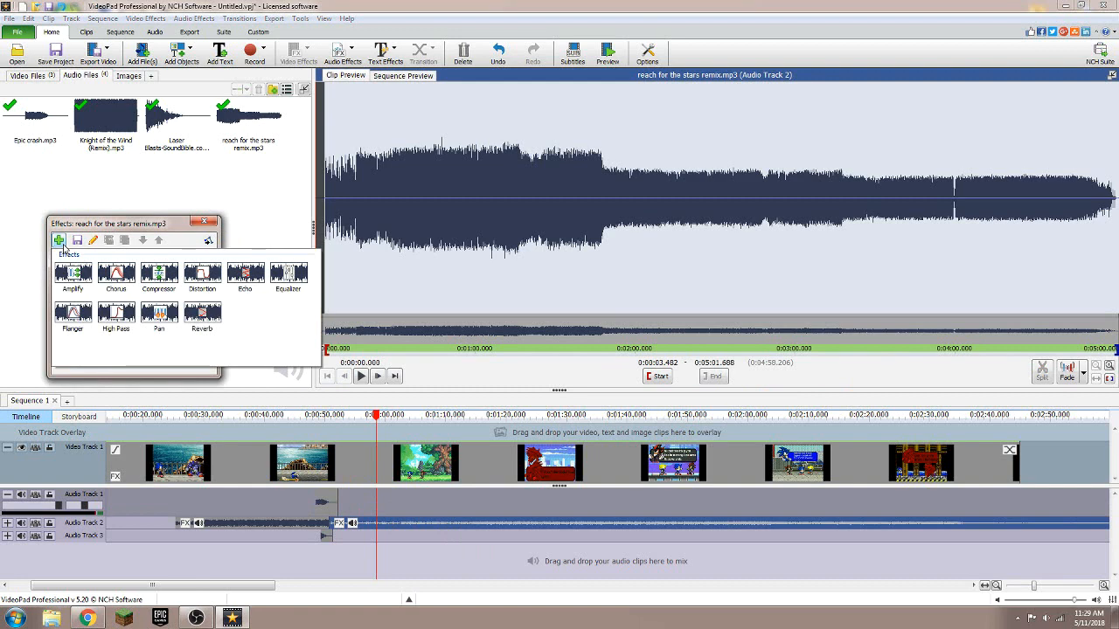
{"action": "left_click", "coordinate": [178, 246]}
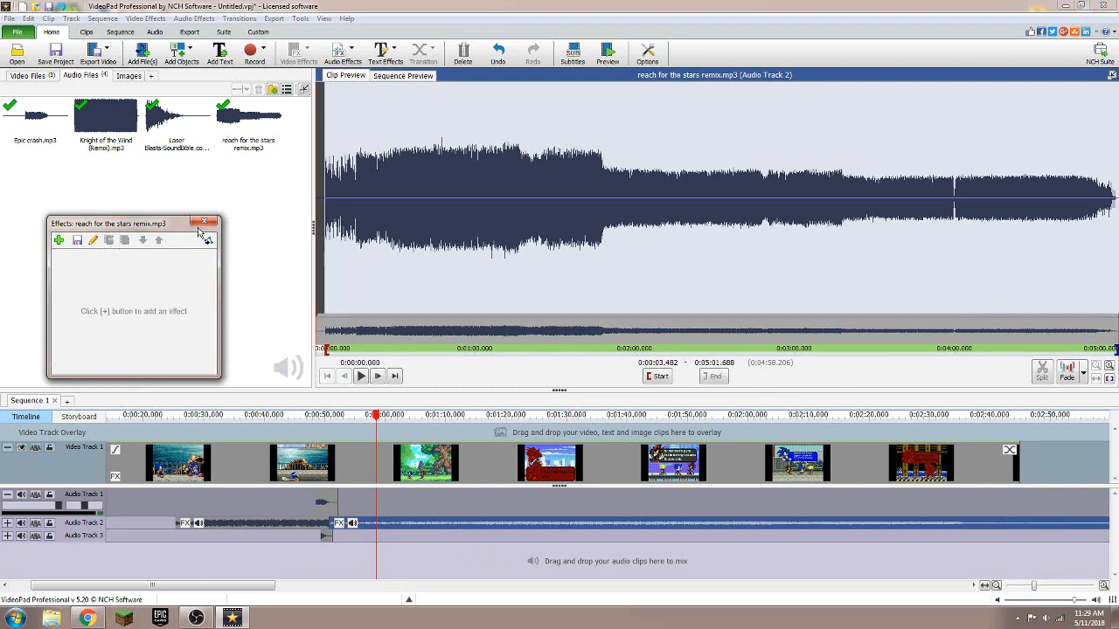
{"action": "left_click", "coordinate": [203, 222]}
Play the sequence across the change from Knight of the Wind to reach for the stars remix.
{"action": "left_click", "coordinate": [305, 416]}
{"action": "left_click", "coordinate": [379, 377]}
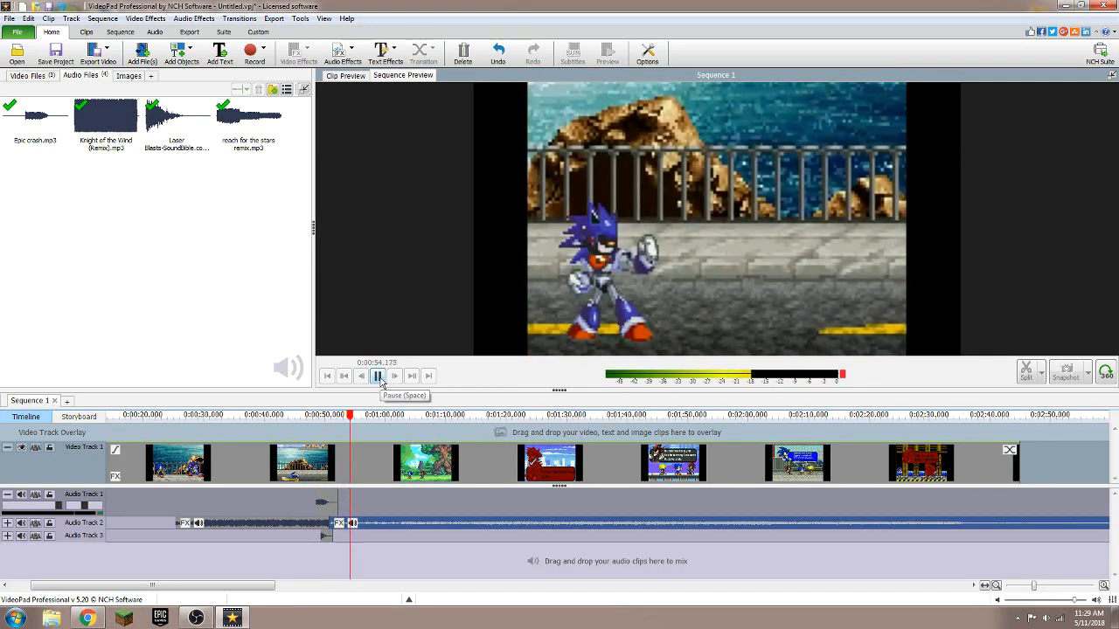
{"action": "left_click", "coordinate": [379, 378]}
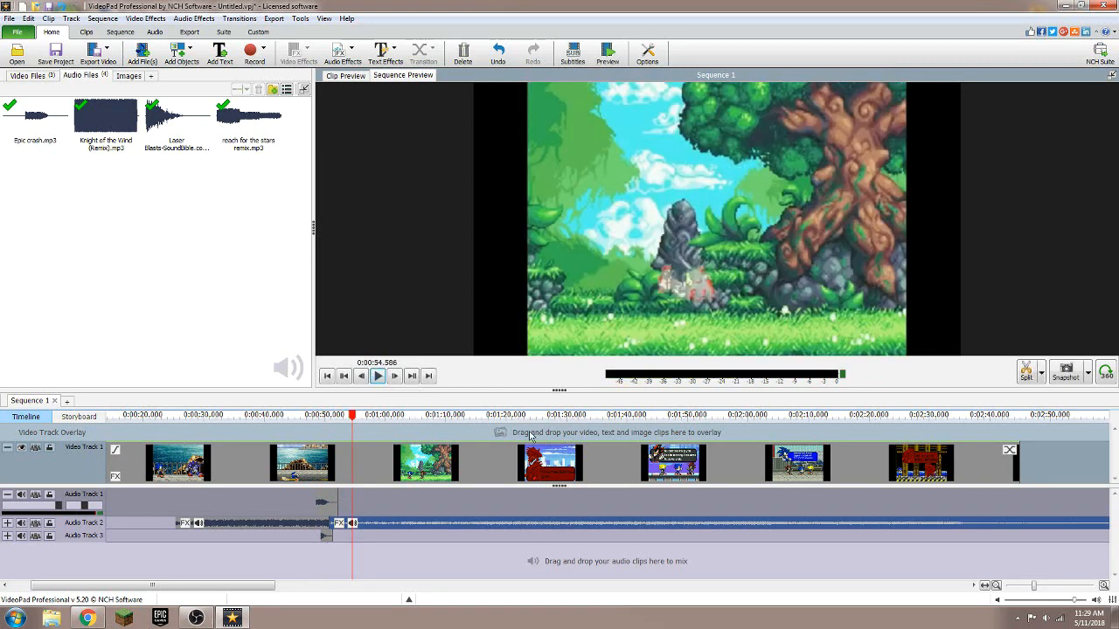
Delete the reach for the stars remix clip and all remaining video and audio clips from the timeline.
{"action": "scroll", "coordinate": [80, 460], "scroll_direction": "down", "scroll_amount": 4}
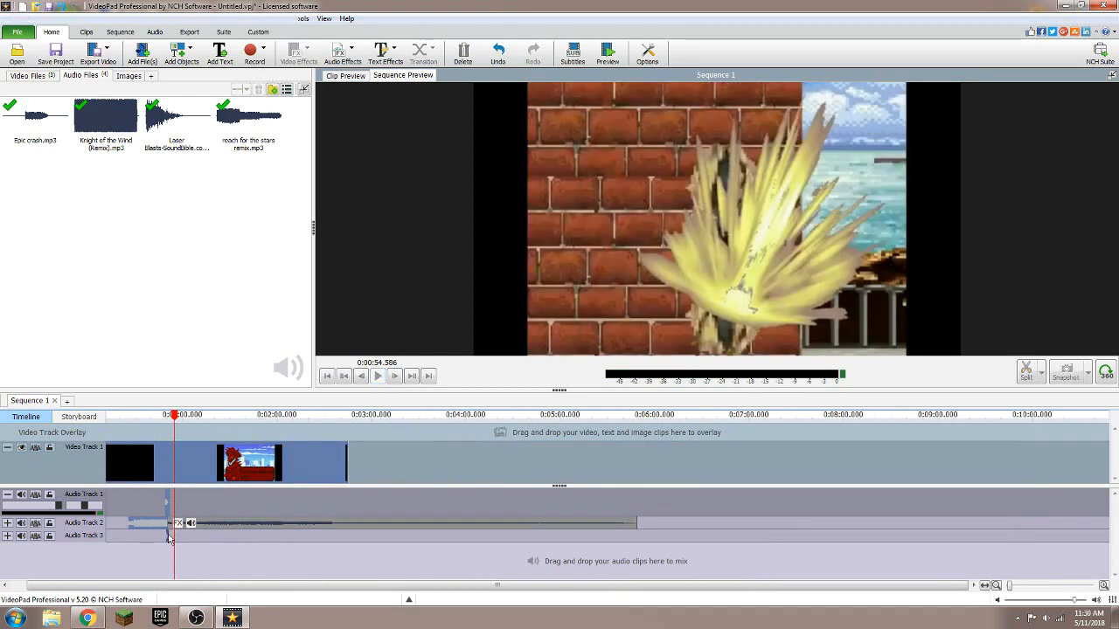
{"action": "right_click", "coordinate": [190, 522]}
{"action": "left_click", "coordinate": [229, 437]}
{"action": "scroll", "coordinate": [201, 525], "scroll_direction": "up", "scroll_amount": 2}
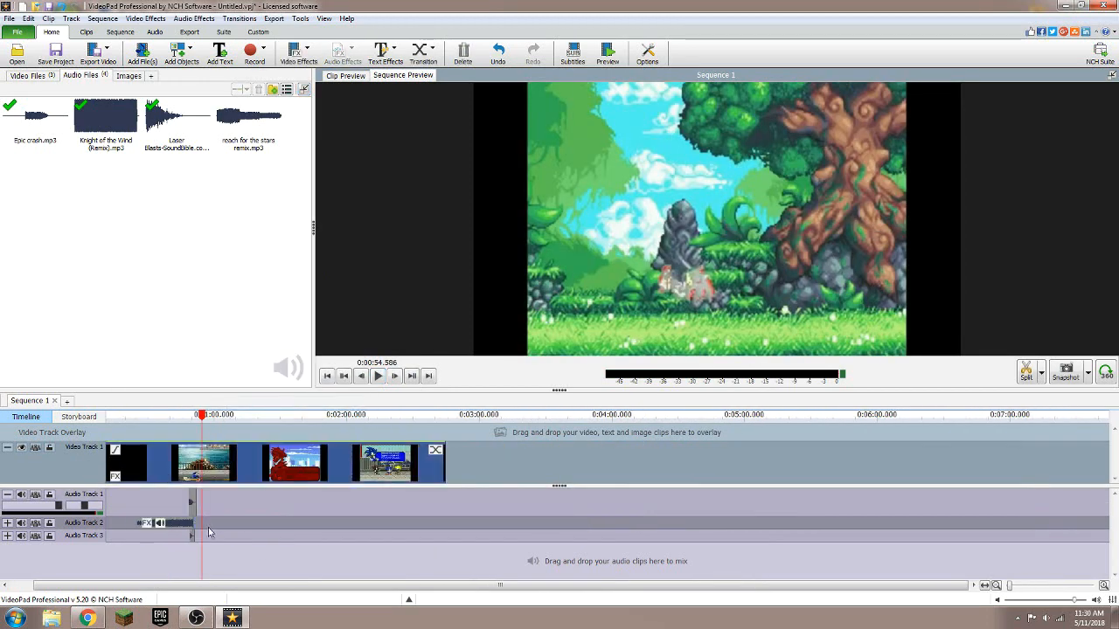
{"action": "right_click", "coordinate": [195, 523]}
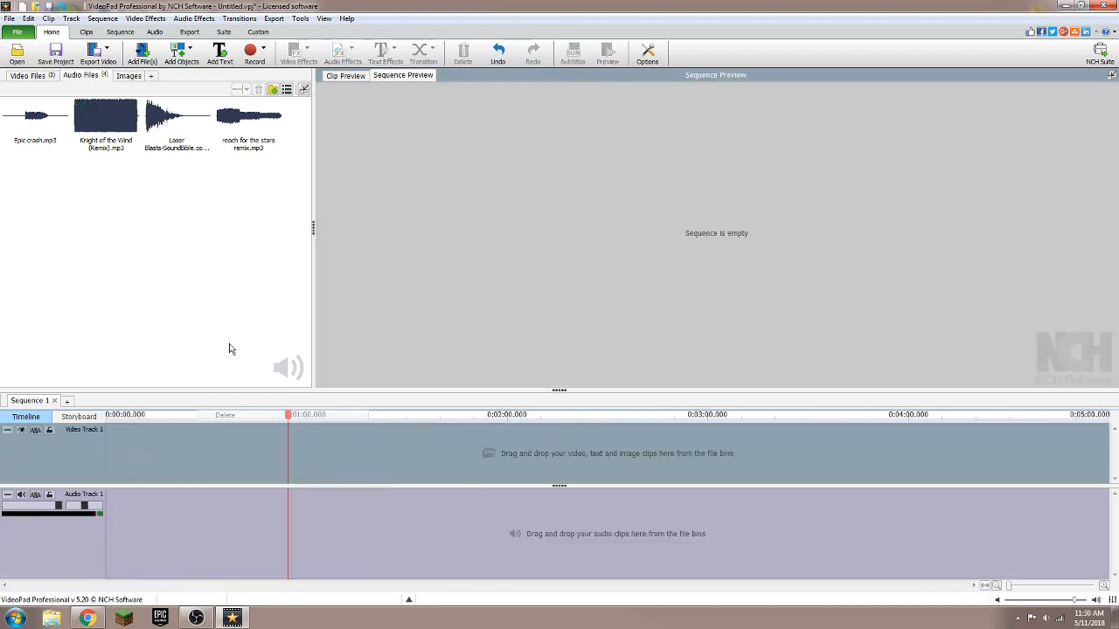
Remove all the audio files, from Epic crash.mp3 through reach for the stars remix.mp3, from the project.
{"action": "left_click", "coordinate": [248, 118]}
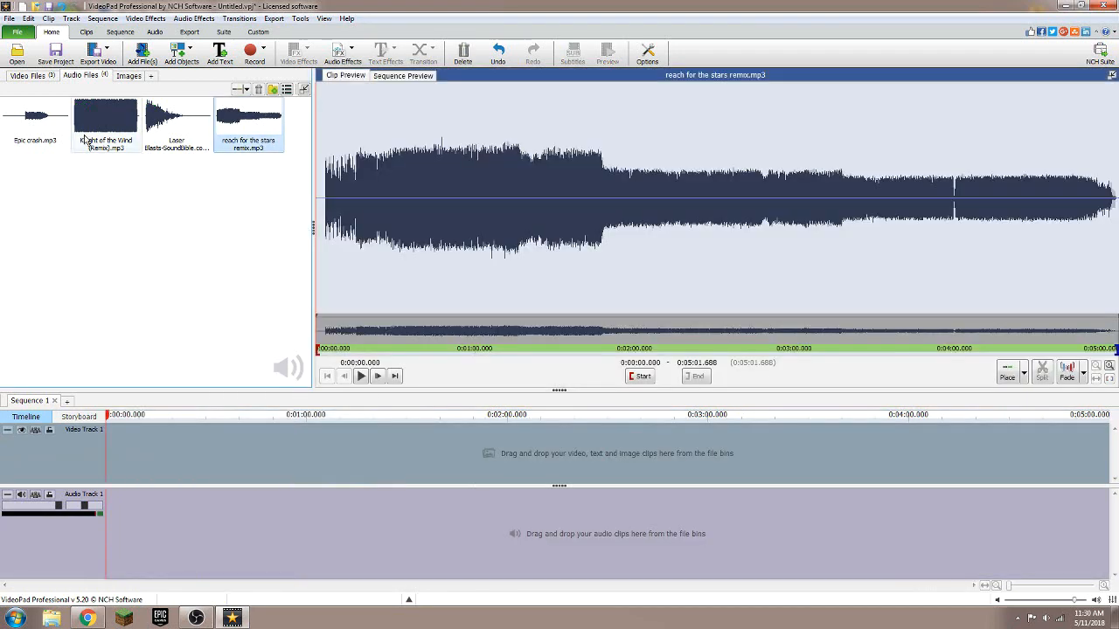
{"action": "left_click", "coordinate": [35, 118], "text": "shift"}
{"action": "right_click", "coordinate": [63, 137]}
{"action": "left_click", "coordinate": [102, 185]}
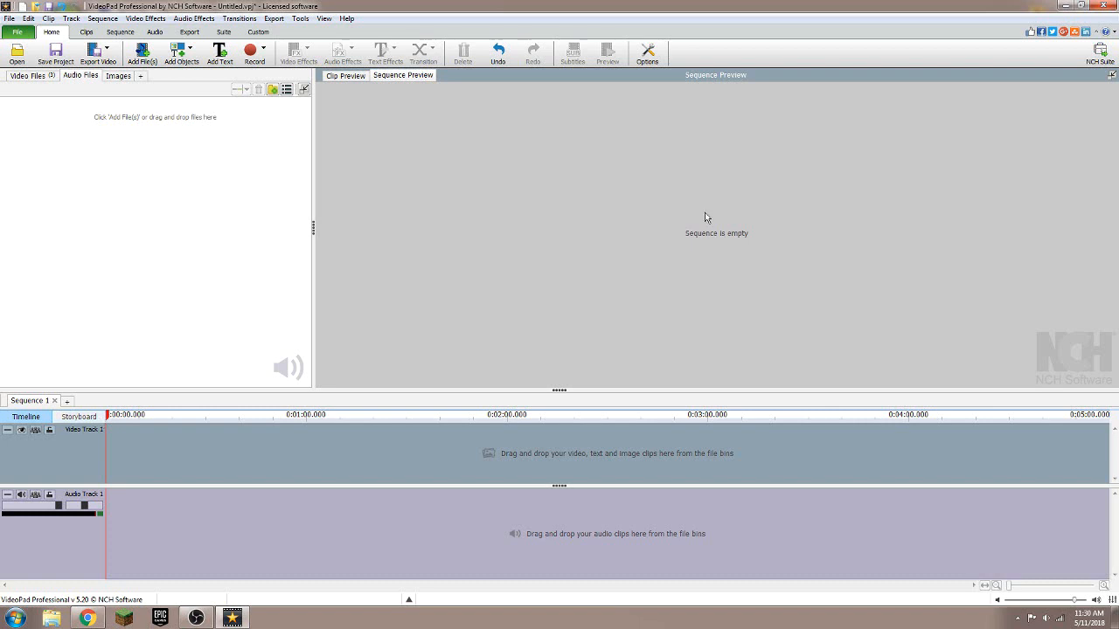
Place Animations Intro.wmv from the desktop's Animation Files folder at the start of Video Track 1 and return to the maximized editor.
{"action": "left_click", "coordinate": [1073, 5]}
{"action": "double_click", "coordinate": [1084, 147]}
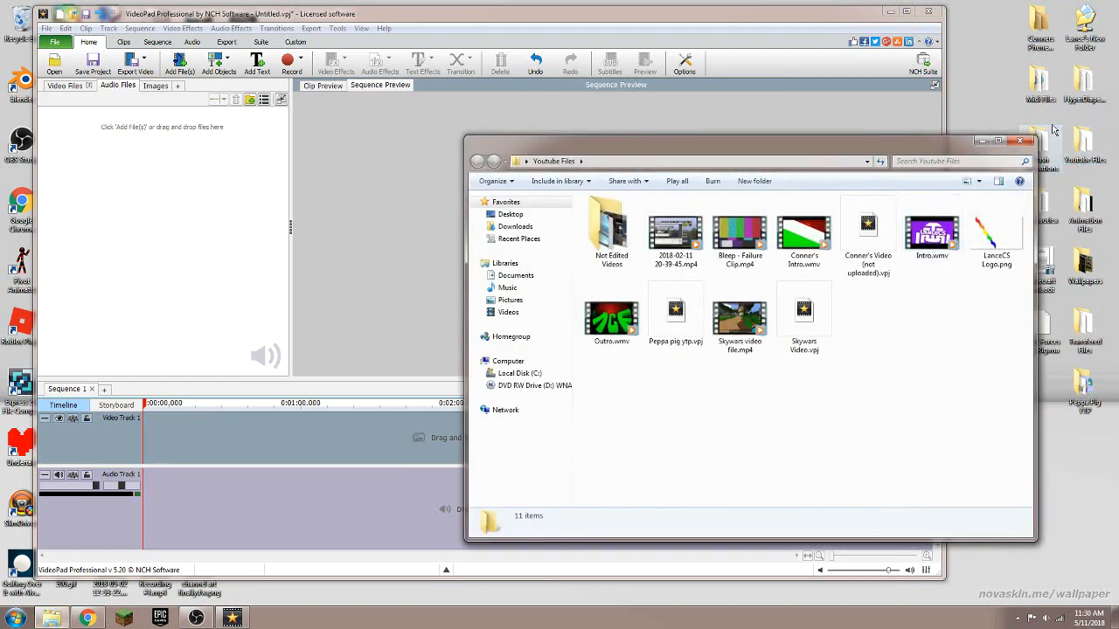
{"action": "left_click", "coordinate": [1019, 141]}
{"action": "double_click", "coordinate": [1084, 220]}
{"action": "left_click_drag", "start_coordinate": [991, 234], "coordinate": [280, 458]}
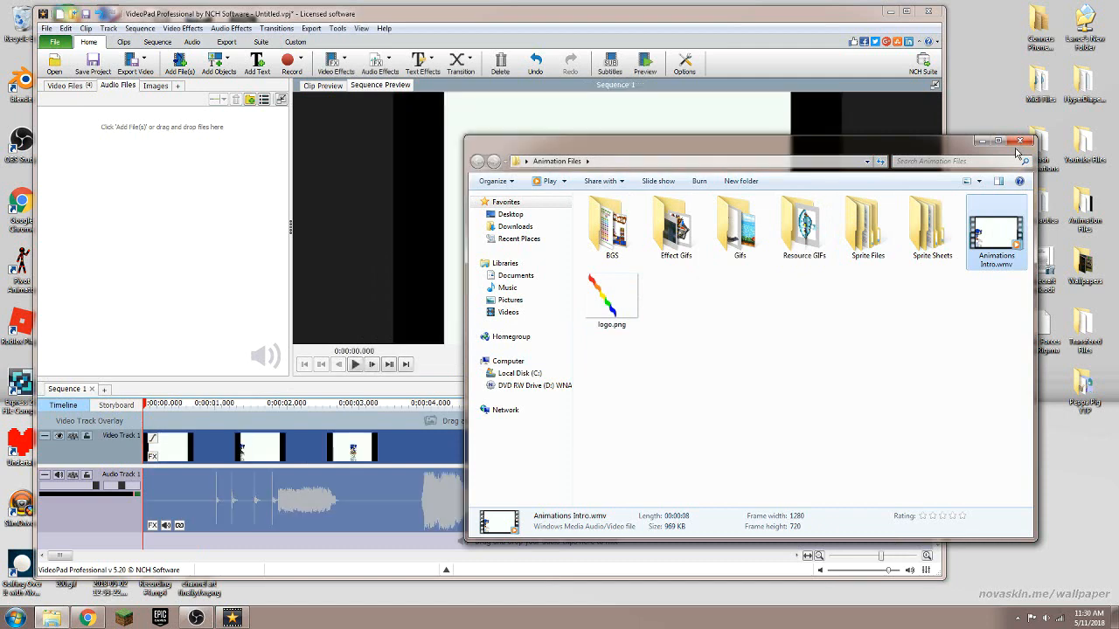
{"action": "left_click", "coordinate": [1019, 140]}
{"action": "left_click", "coordinate": [900, 11]}
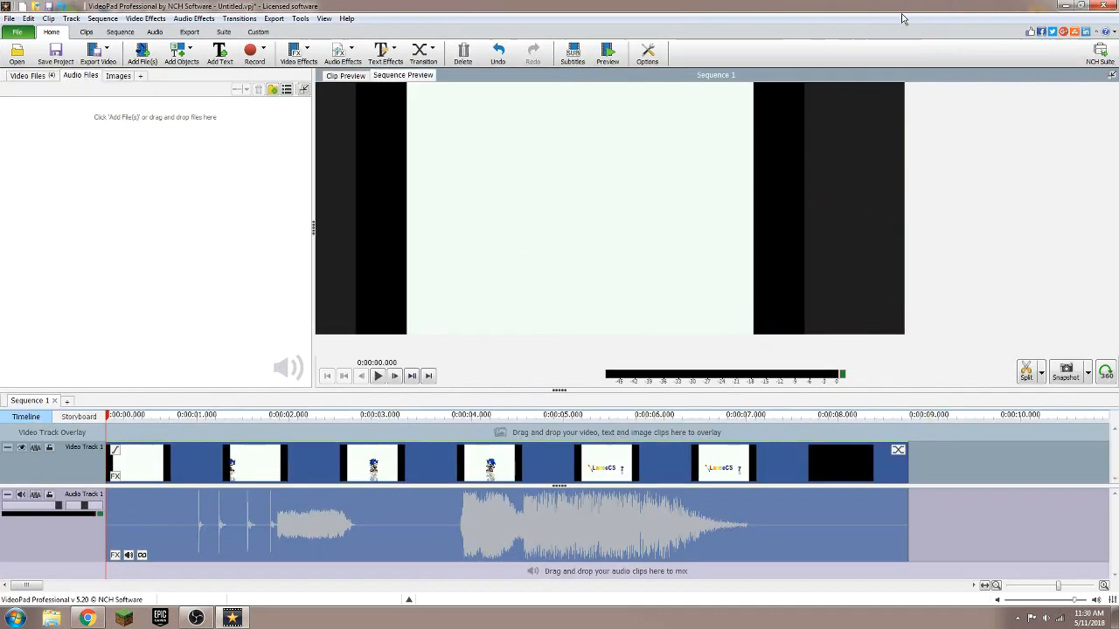
Preview the Animations Intro clip, lower the playback volume slightly and scrub through its running and turning parts.
{"action": "left_click", "coordinate": [378, 376]}
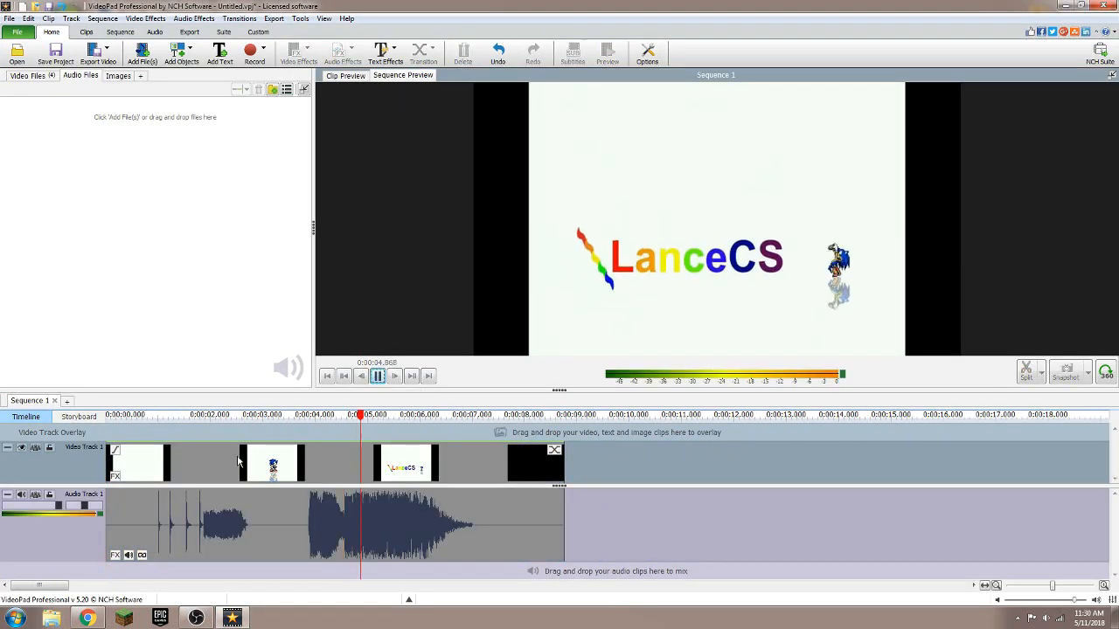
{"action": "left_click", "coordinate": [1068, 602]}
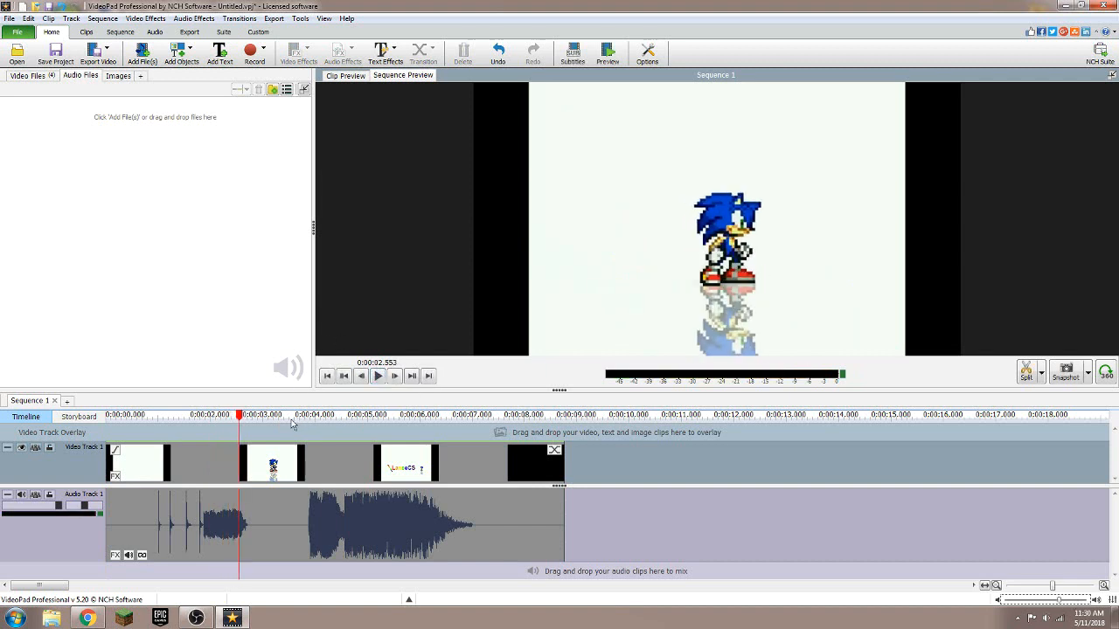
{"action": "left_click_drag", "start_coordinate": [243, 421], "coordinate": [197, 430]}
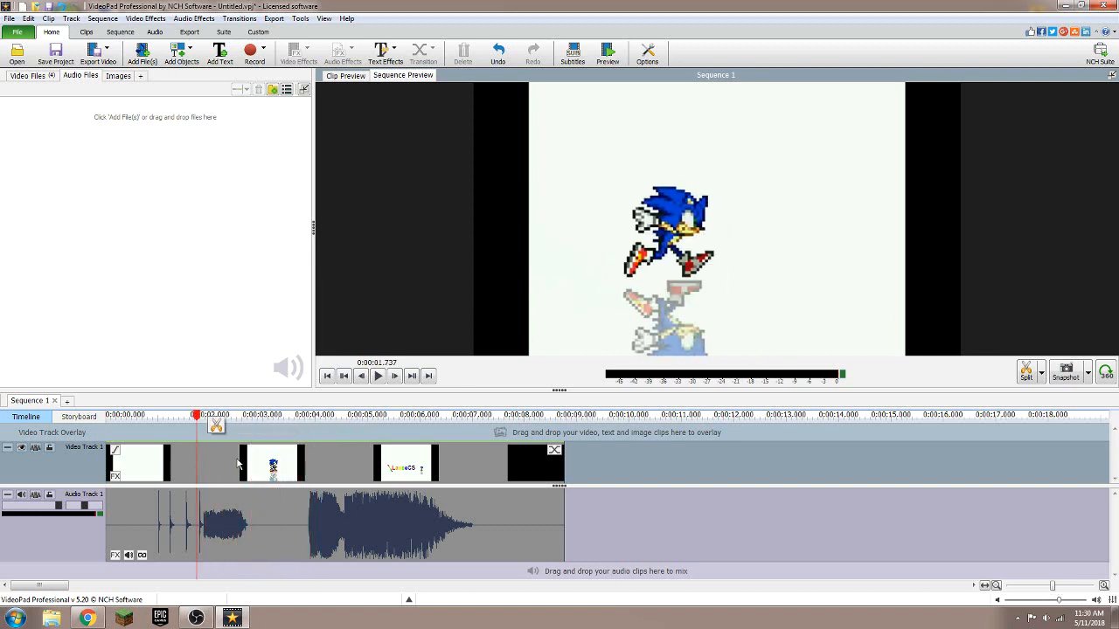
{"action": "right_click", "coordinate": [242, 461]}
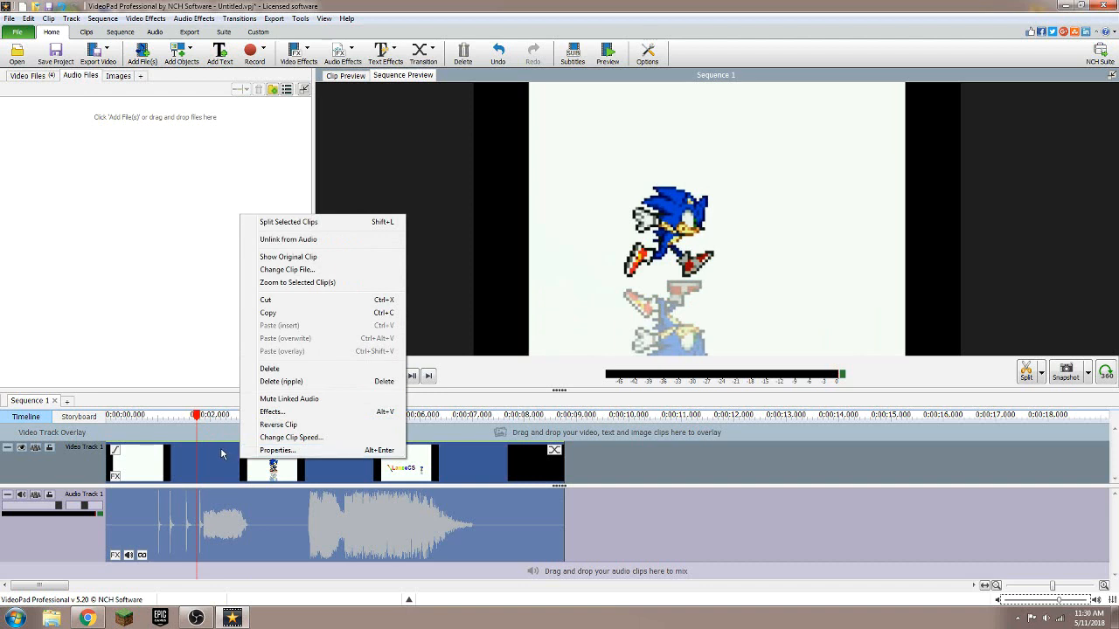
{"action": "left_click", "coordinate": [216, 467]}
{"action": "left_click", "coordinate": [318, 418]}
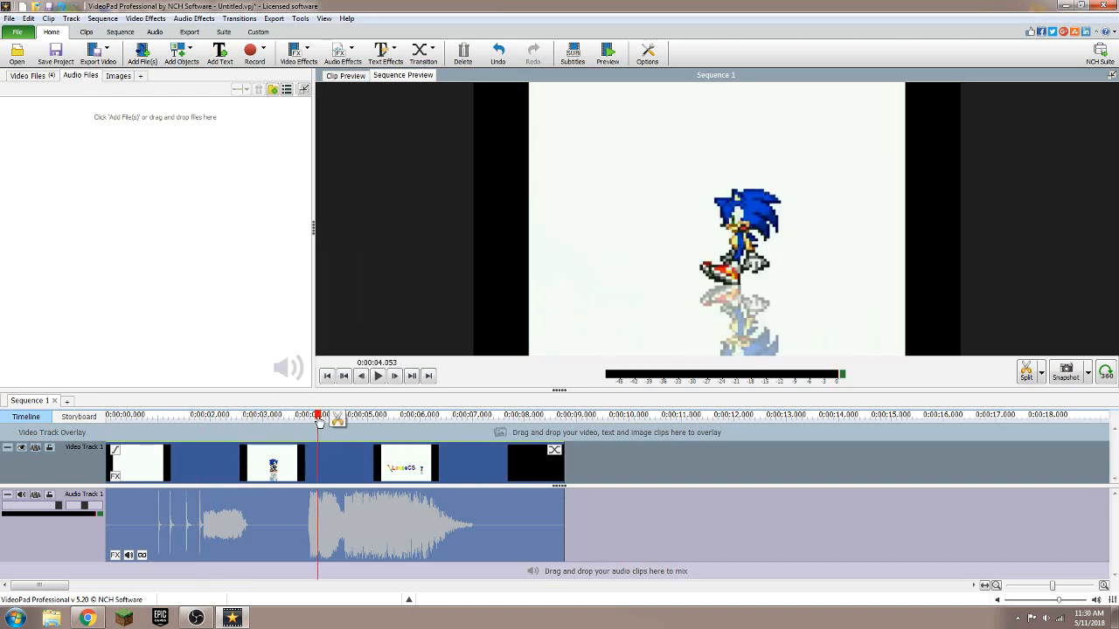
Apply the Old Film effect to the Animations Intro clip on Video Track 1, keeping its default options.
{"action": "right_click", "coordinate": [217, 462]}
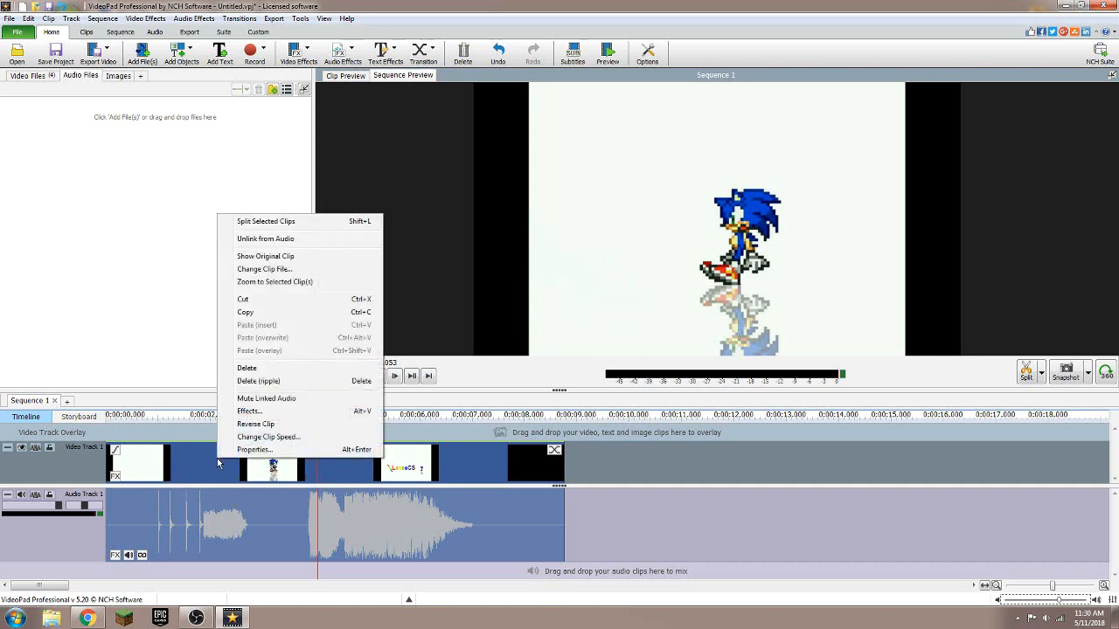
{"action": "left_click", "coordinate": [248, 411]}
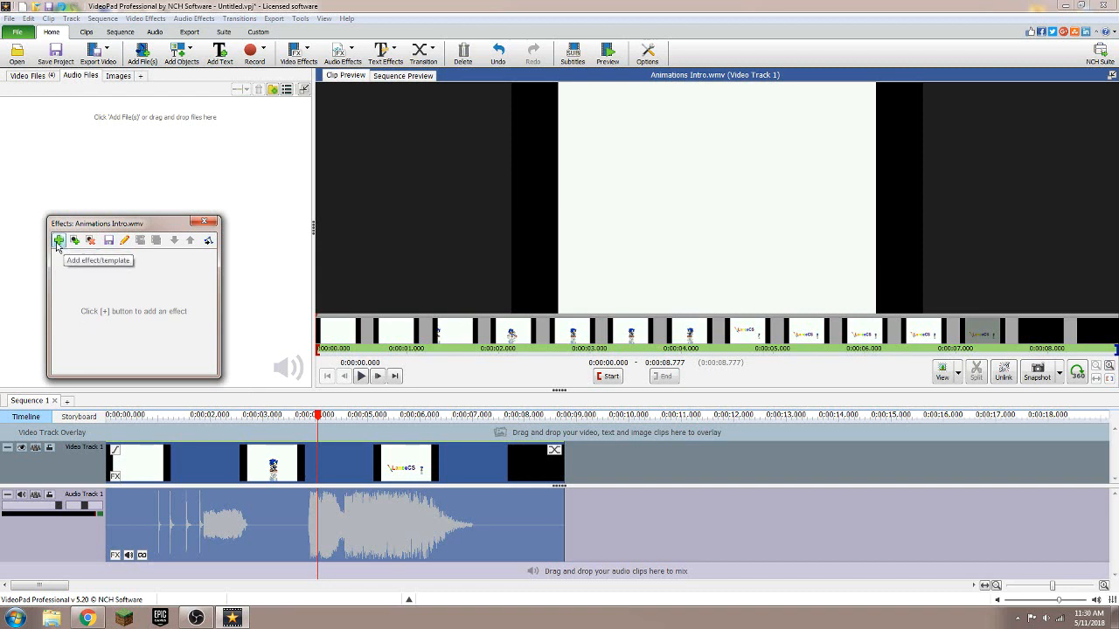
{"action": "left_click", "coordinate": [58, 240]}
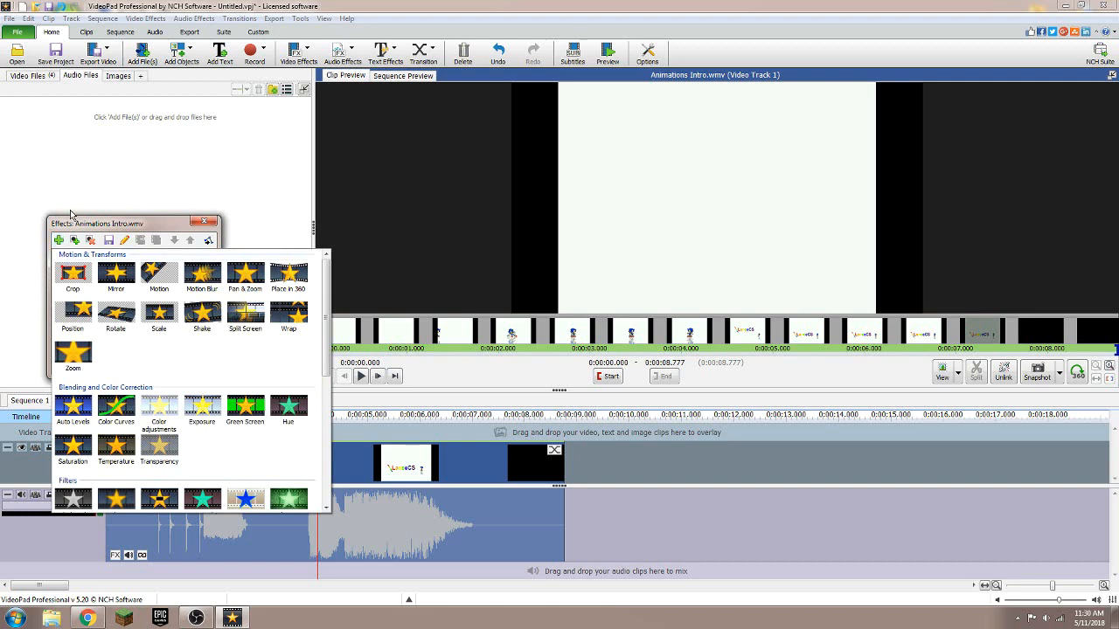
{"action": "scroll", "coordinate": [226, 306], "scroll_direction": "down", "scroll_amount": 5}
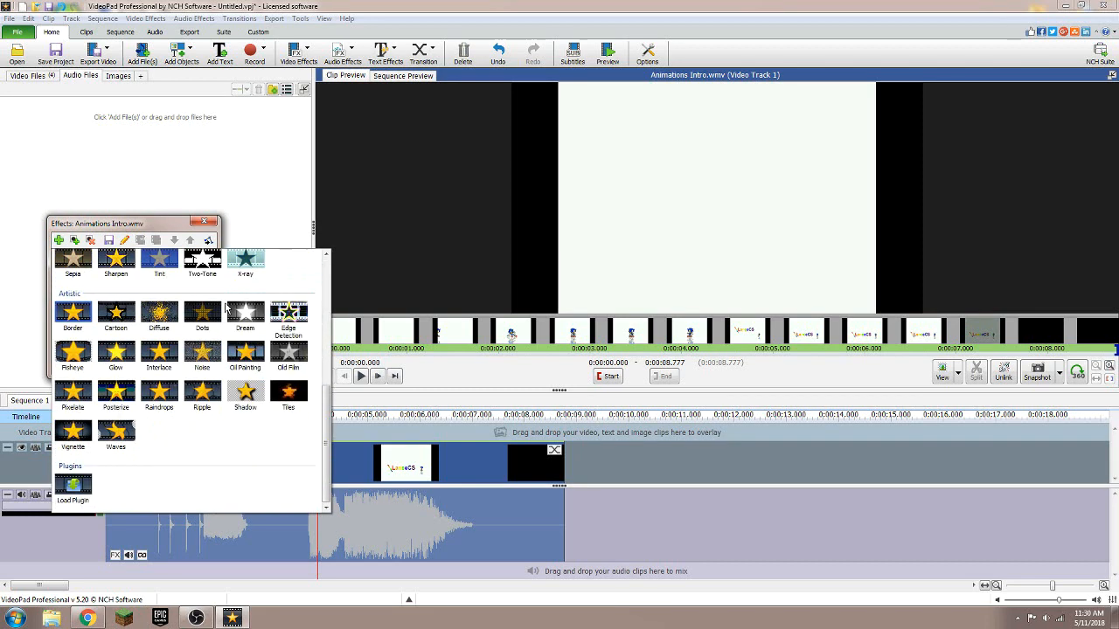
{"action": "scroll", "coordinate": [225, 315], "scroll_direction": "up", "scroll_amount": 2}
{"action": "scroll", "coordinate": [219, 287], "scroll_direction": "up", "scroll_amount": 3}
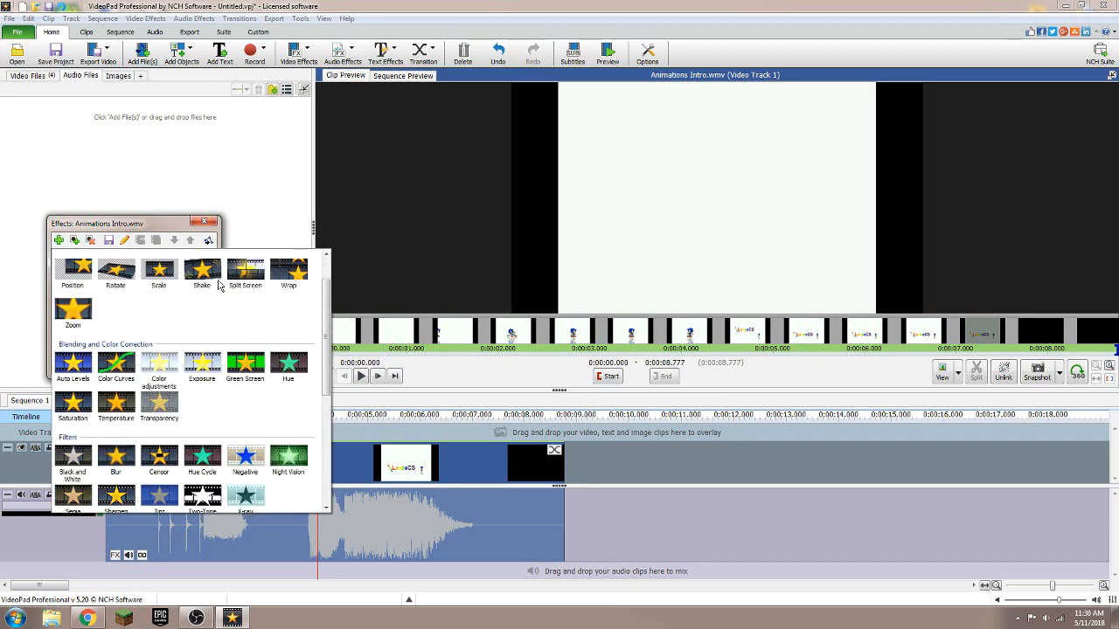
{"action": "scroll", "coordinate": [242, 377], "scroll_direction": "down", "scroll_amount": 3}
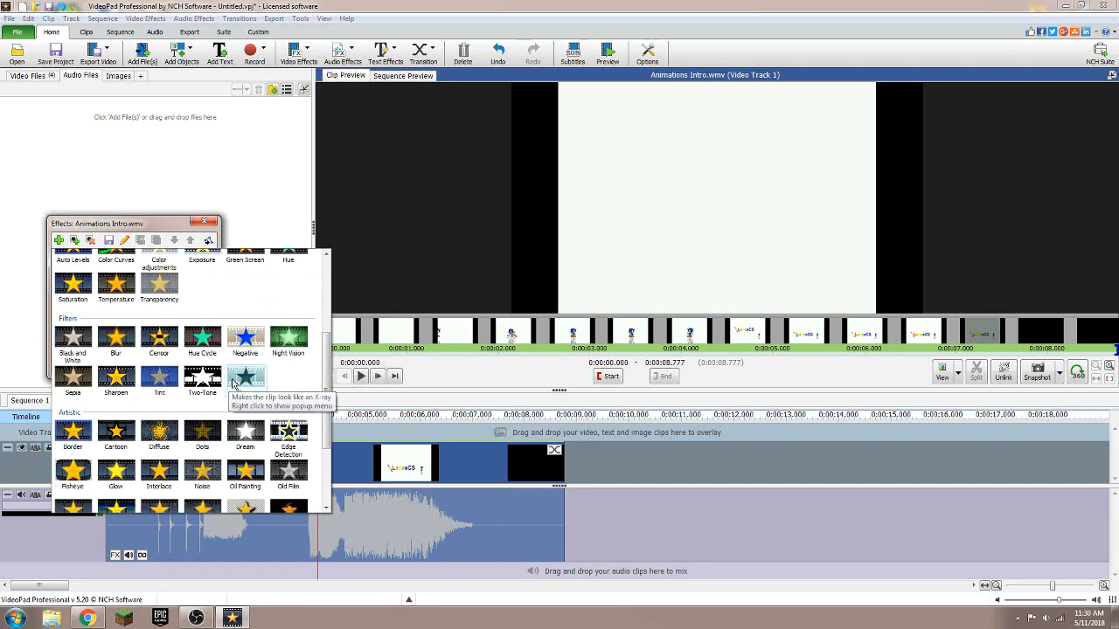
{"action": "scroll", "coordinate": [252, 384], "scroll_direction": "down", "scroll_amount": 2}
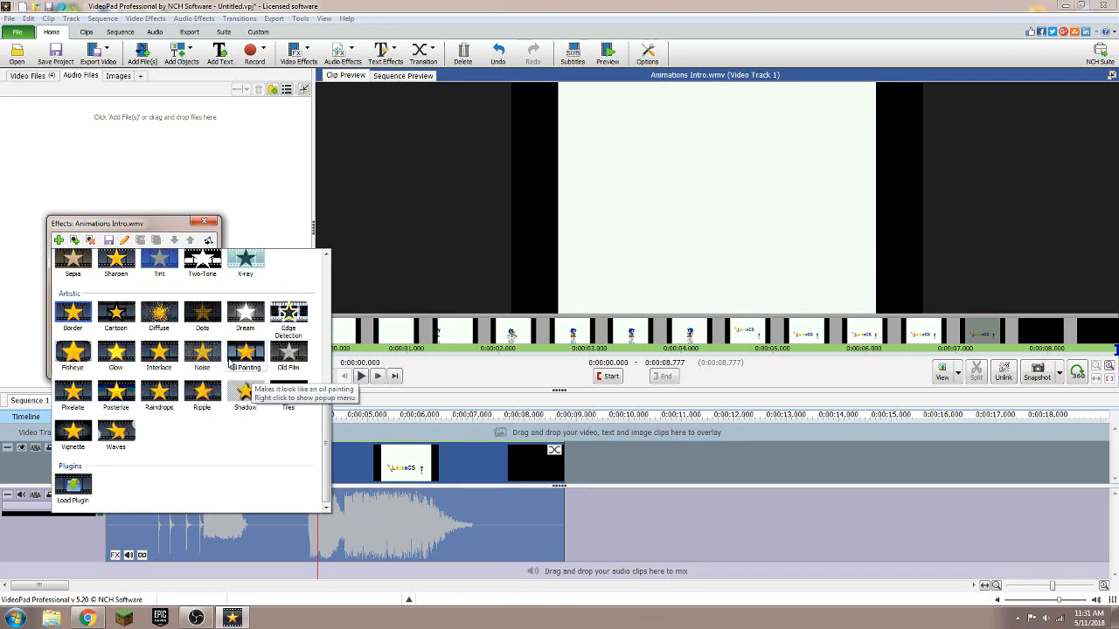
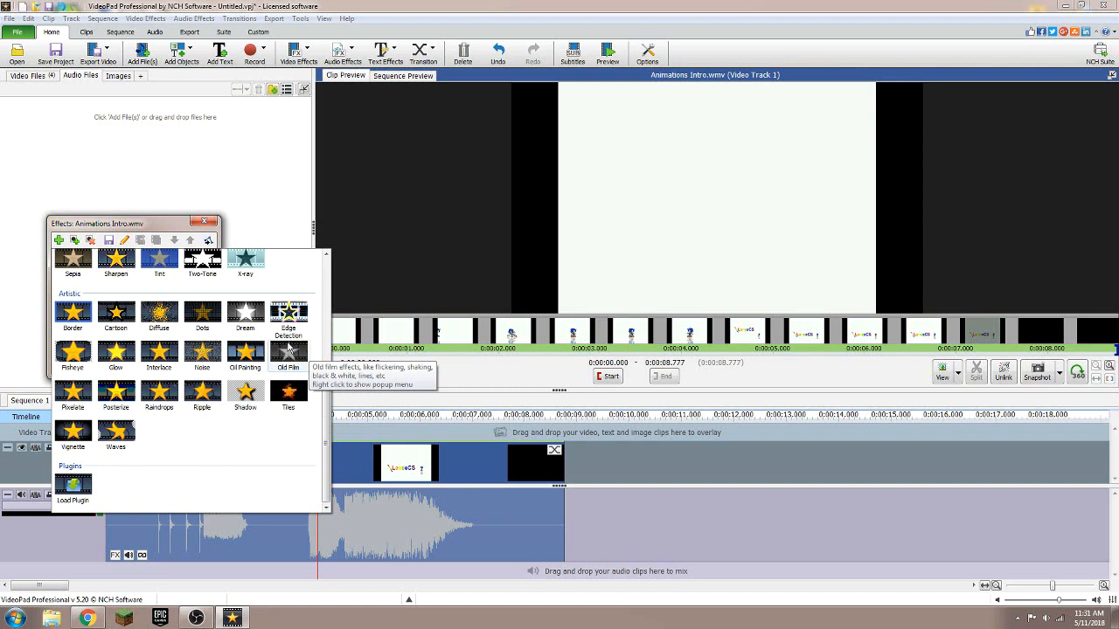
{"action": "left_click", "coordinate": [288, 352]}
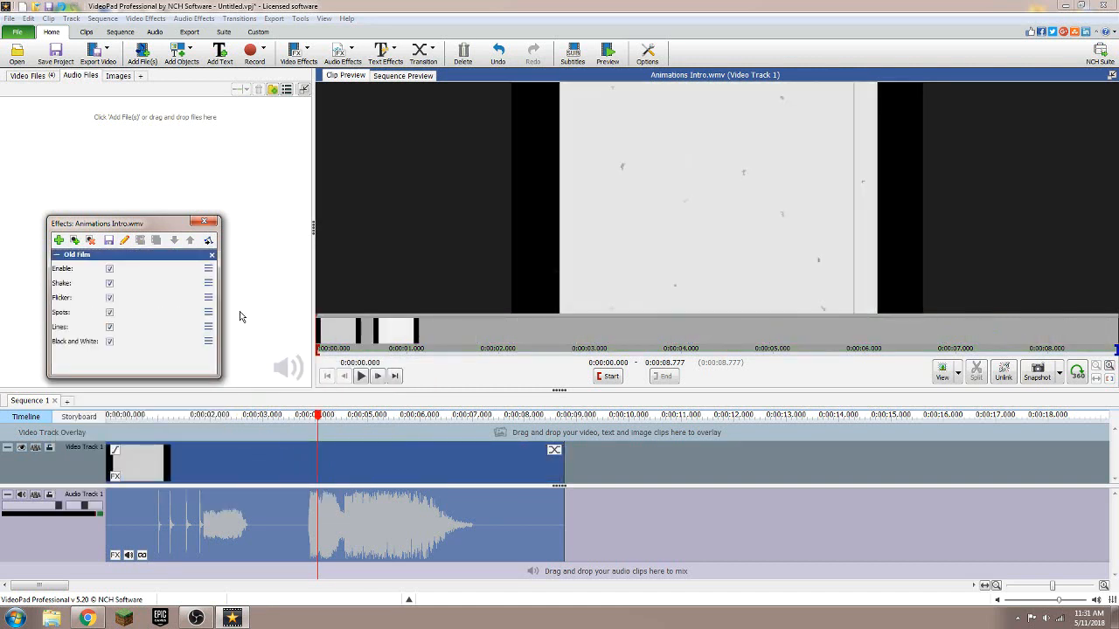
{"action": "left_click", "coordinate": [204, 224]}
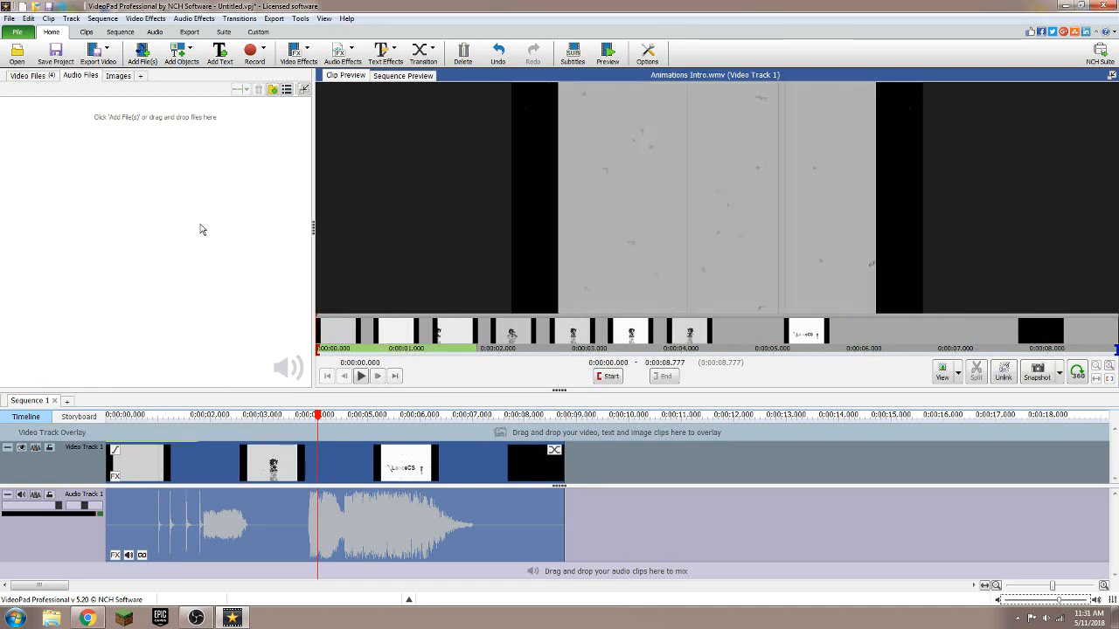
Play the Animations Intro clip from near its start to check the Old Film effect, stopping after the logo appears.
{"action": "left_click", "coordinate": [123, 416]}
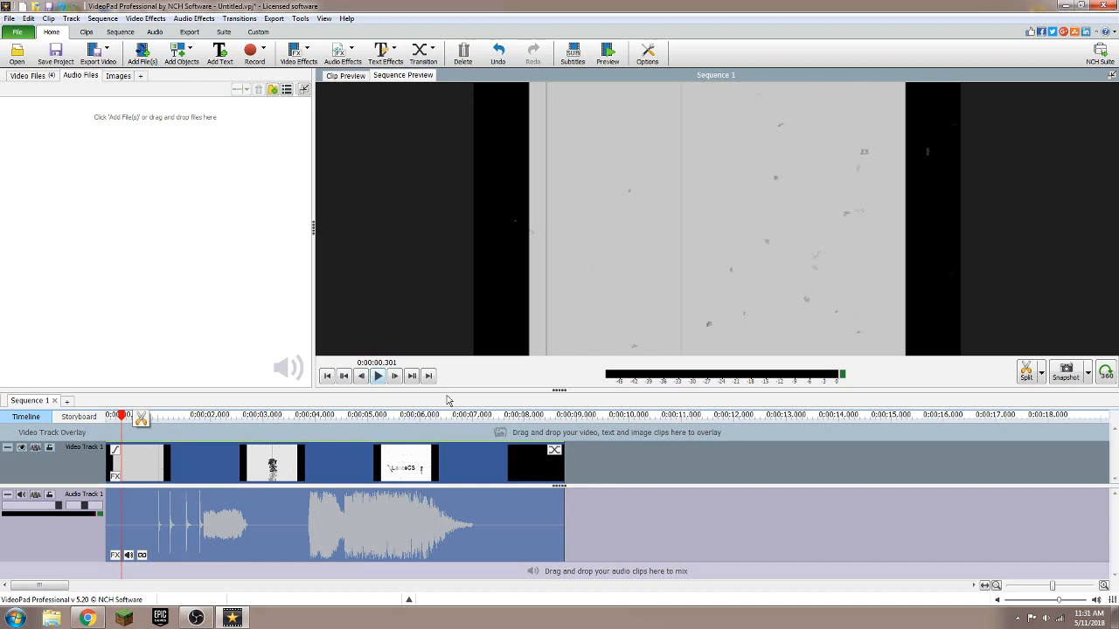
{"action": "left_click", "coordinate": [377, 376]}
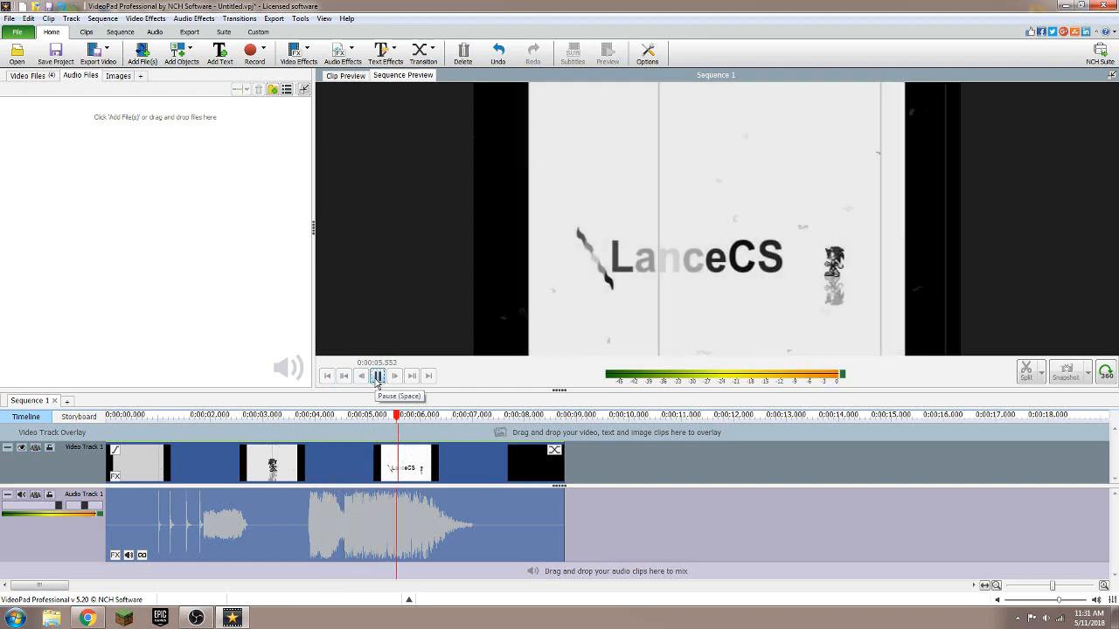
{"action": "left_click", "coordinate": [377, 376]}
Remove the Old Film effect from the Animations Intro clip on Video Track 1.
{"action": "right_click", "coordinate": [342, 468]}
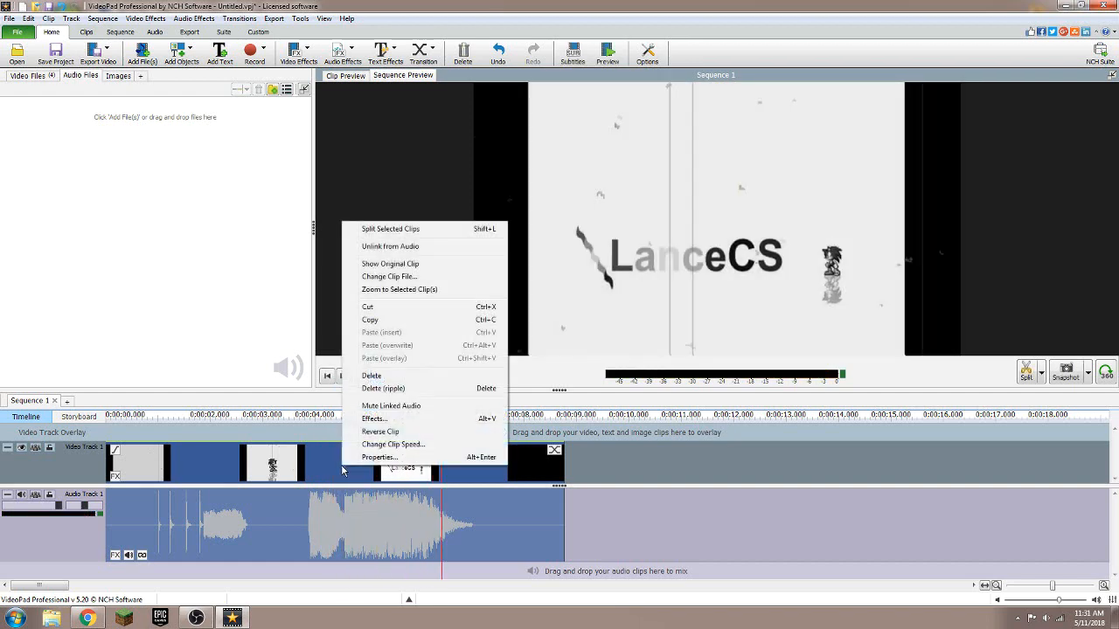
{"action": "left_click", "coordinate": [374, 419]}
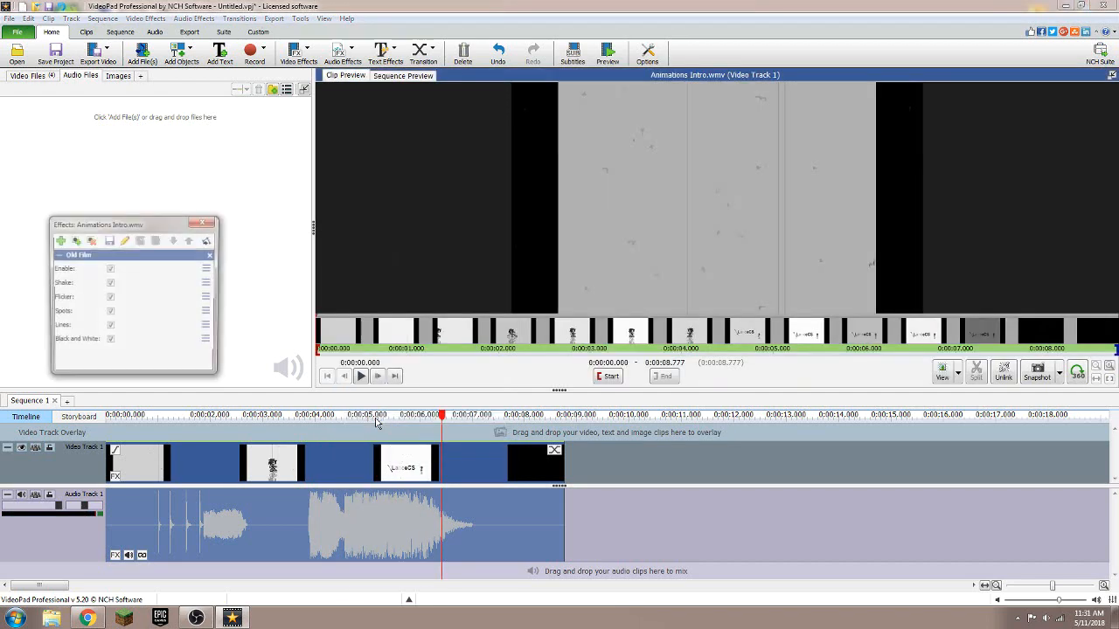
{"action": "left_click", "coordinate": [212, 256]}
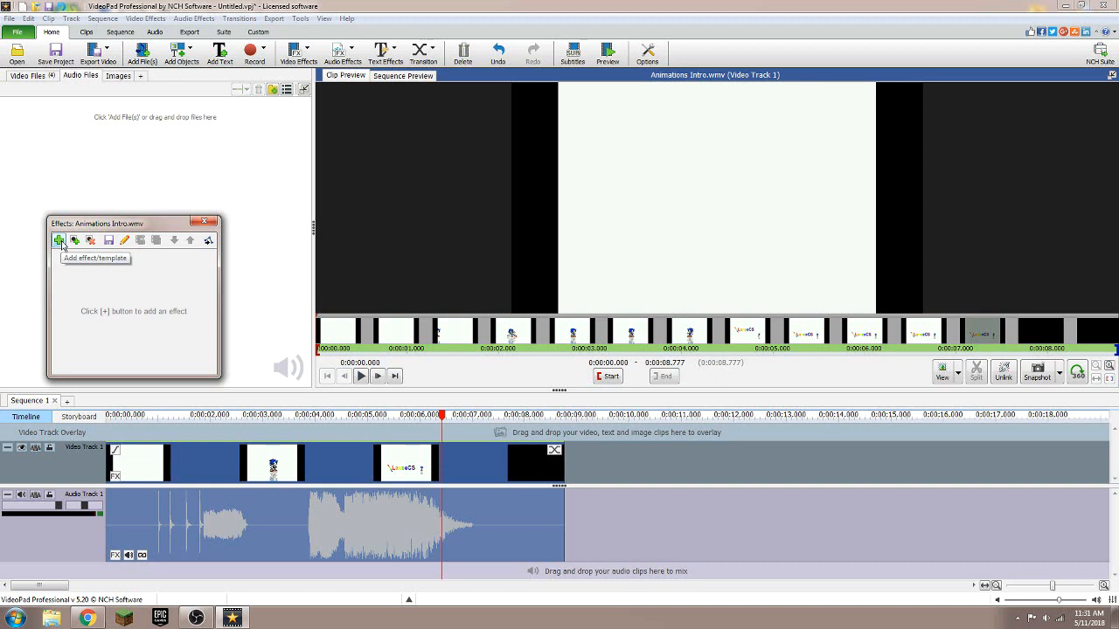
Apply the Green Screen effect to the Animations Intro clip, sampling the white background beside the character as key color (red 248, green 255, blue 249).
{"action": "left_click", "coordinate": [61, 243]}
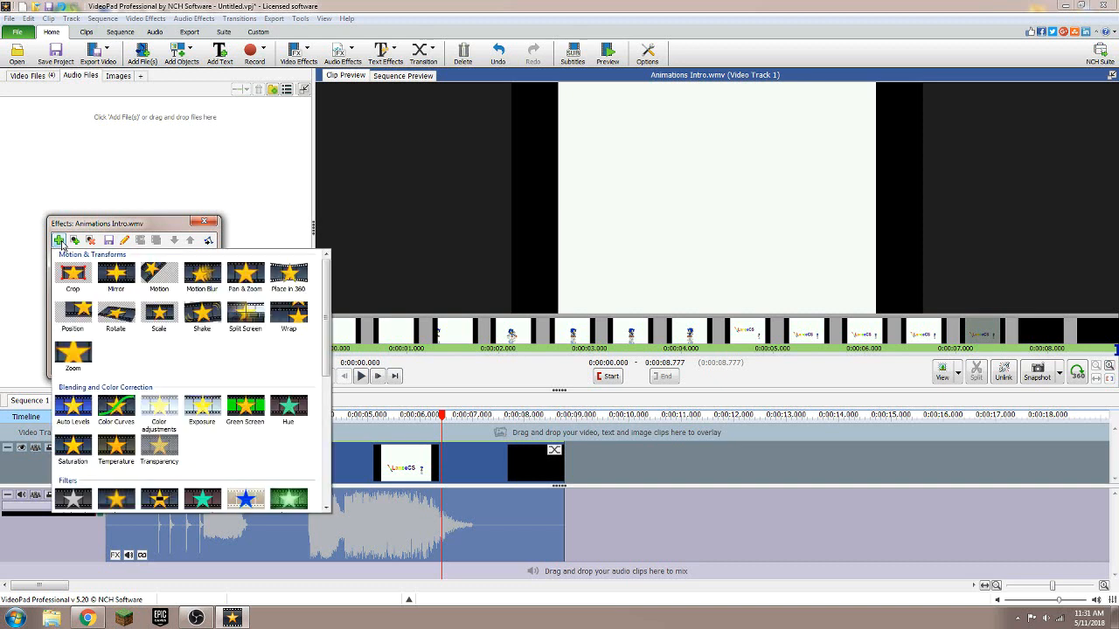
{"action": "left_click", "coordinate": [245, 407]}
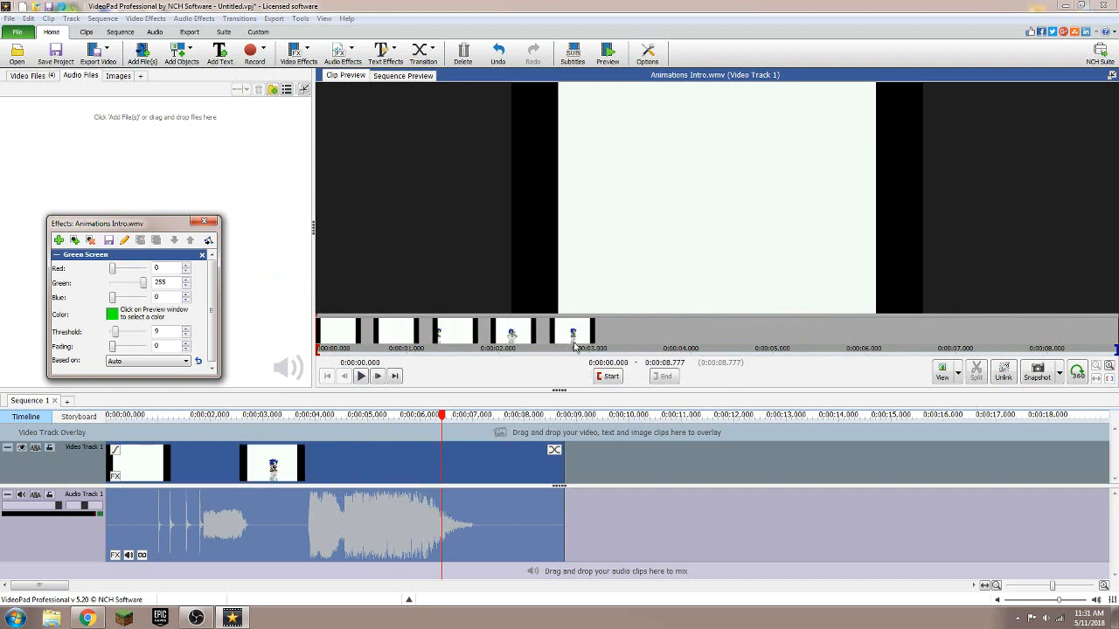
{"action": "left_click", "coordinate": [622, 333]}
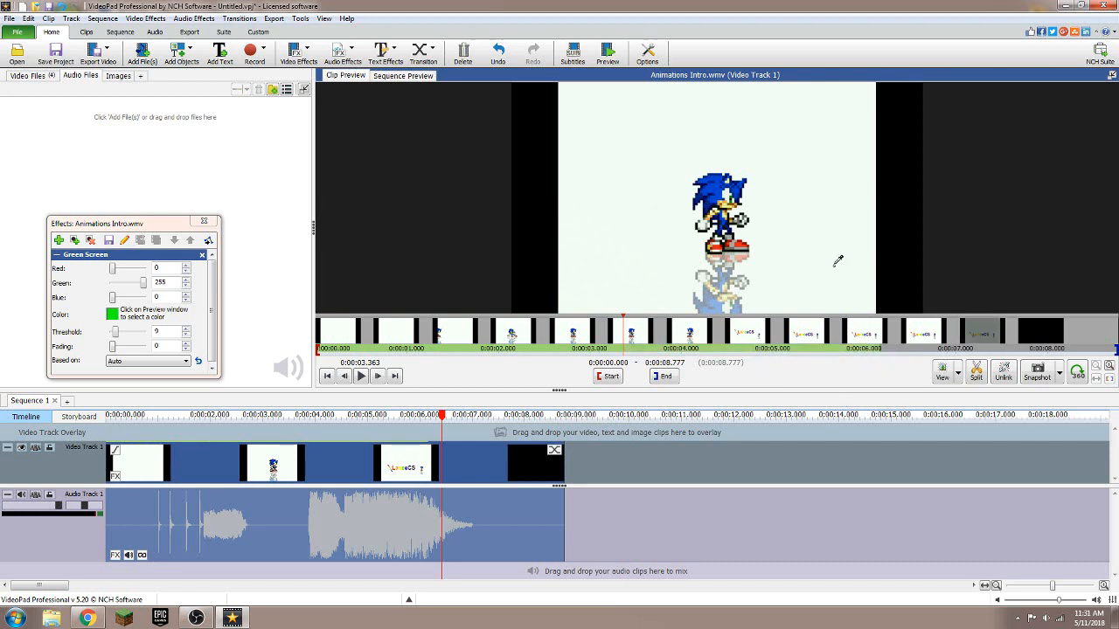
{"action": "left_click", "coordinate": [817, 195]}
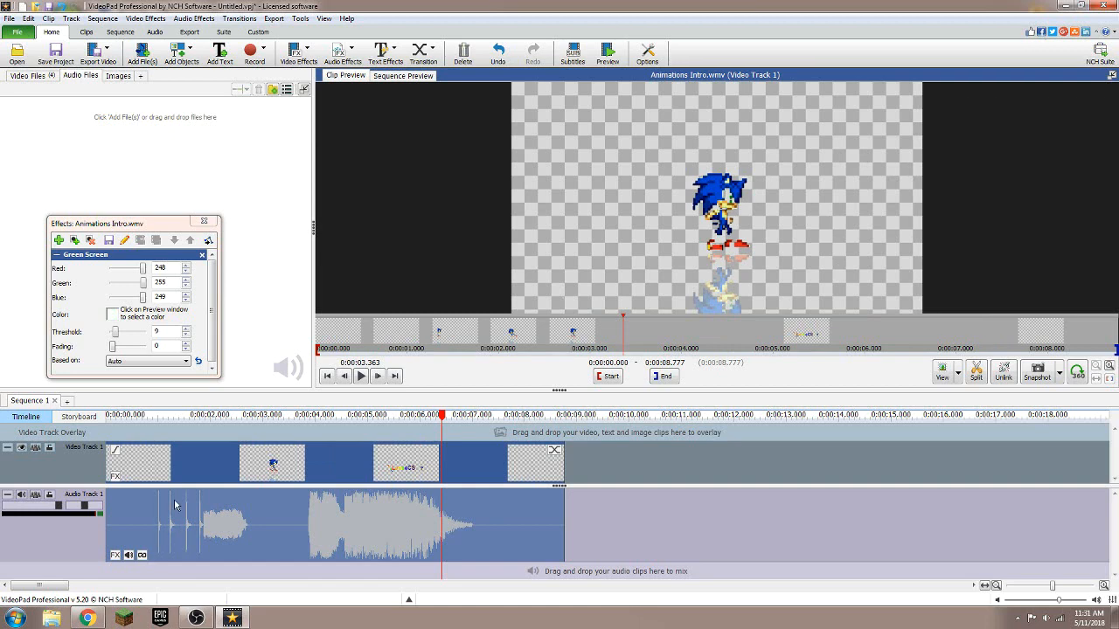
Scrub the sequence from the logo back to near the start to examine the keyed-out background.
{"action": "left_click", "coordinate": [400, 419]}
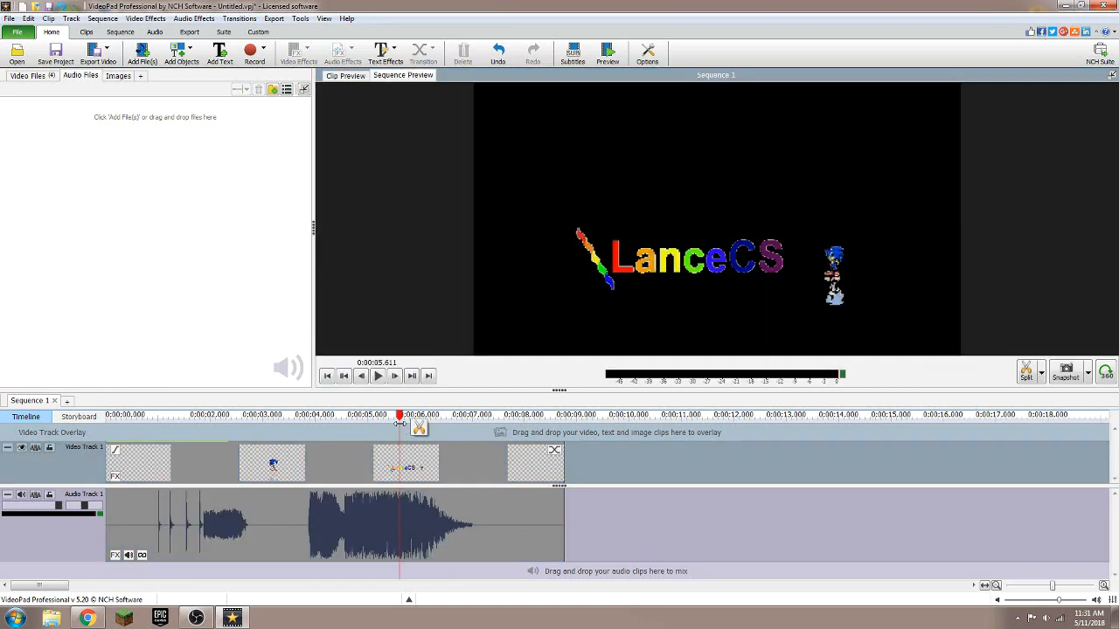
{"action": "left_click_drag", "start_coordinate": [399, 419], "coordinate": [170, 434]}
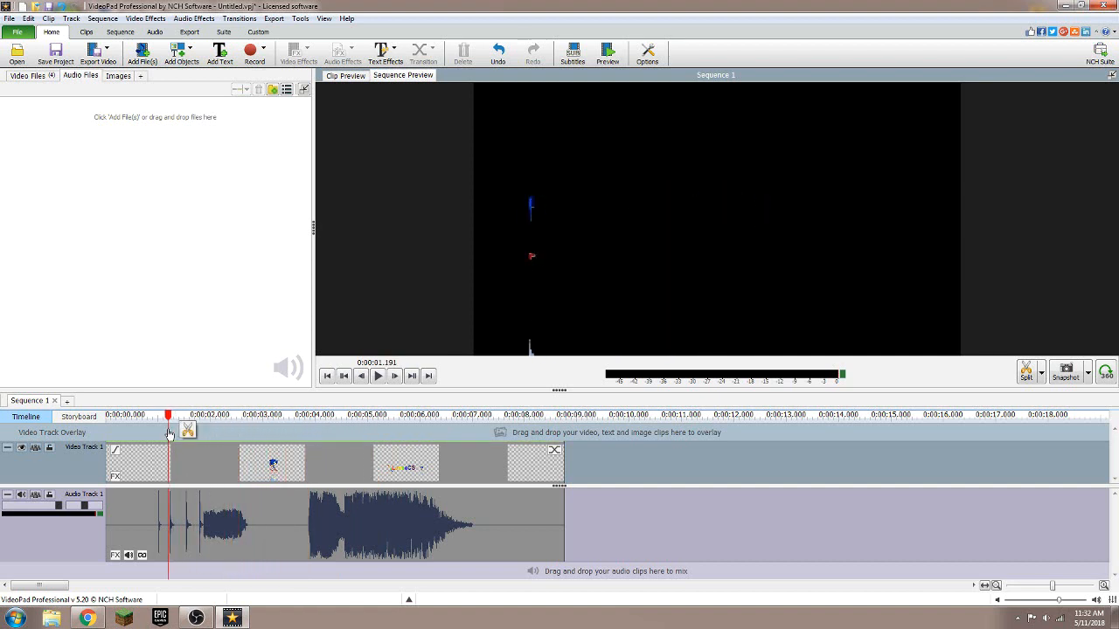
{"action": "left_click", "coordinate": [136, 419]}
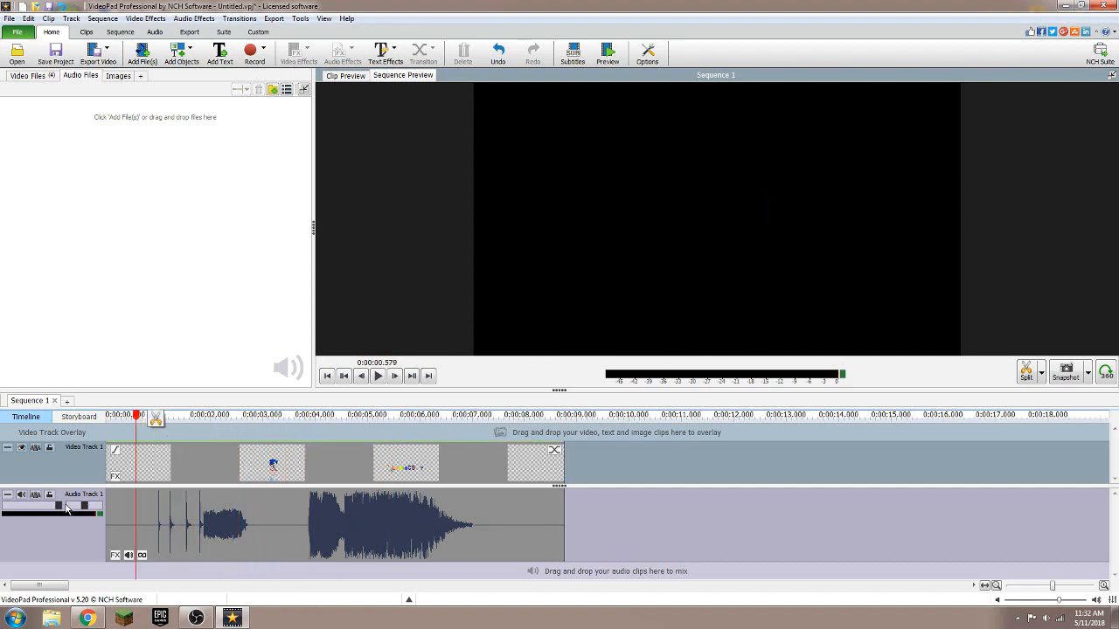
Switch to Chrome and search Google Images for "tumblr backgrounds" in a new tab.
{"action": "key", "text": "super"}
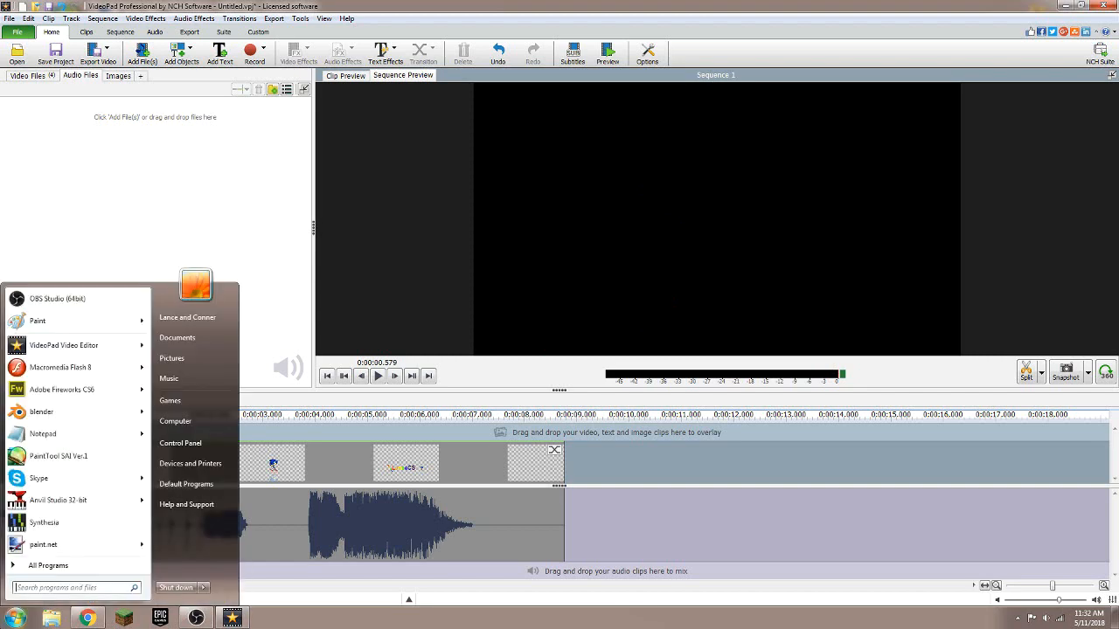
{"action": "left_click", "coordinate": [84, 619]}
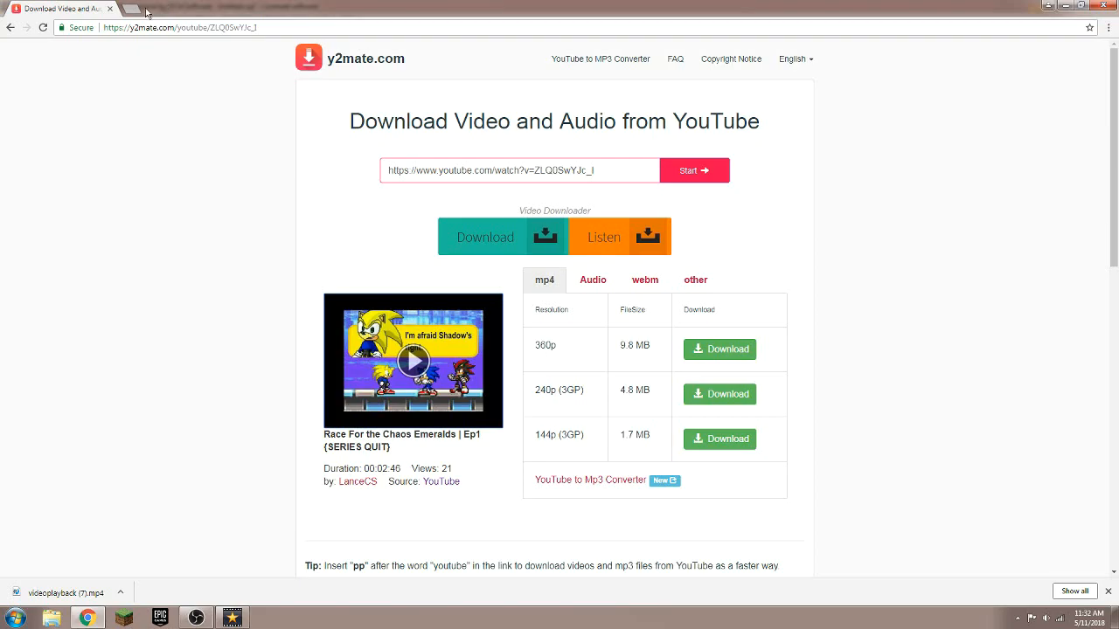
{"action": "left_click", "coordinate": [140, 13]}
{"action": "type", "text": "tumblr"}
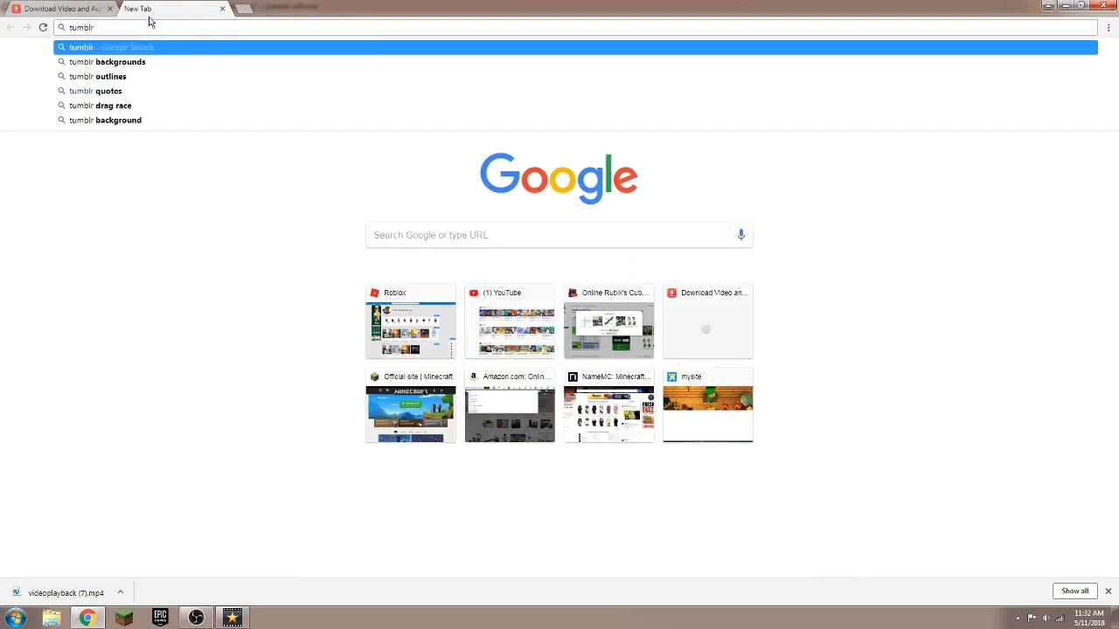
{"action": "key", "text": "Down"}
{"action": "key", "text": "Return"}
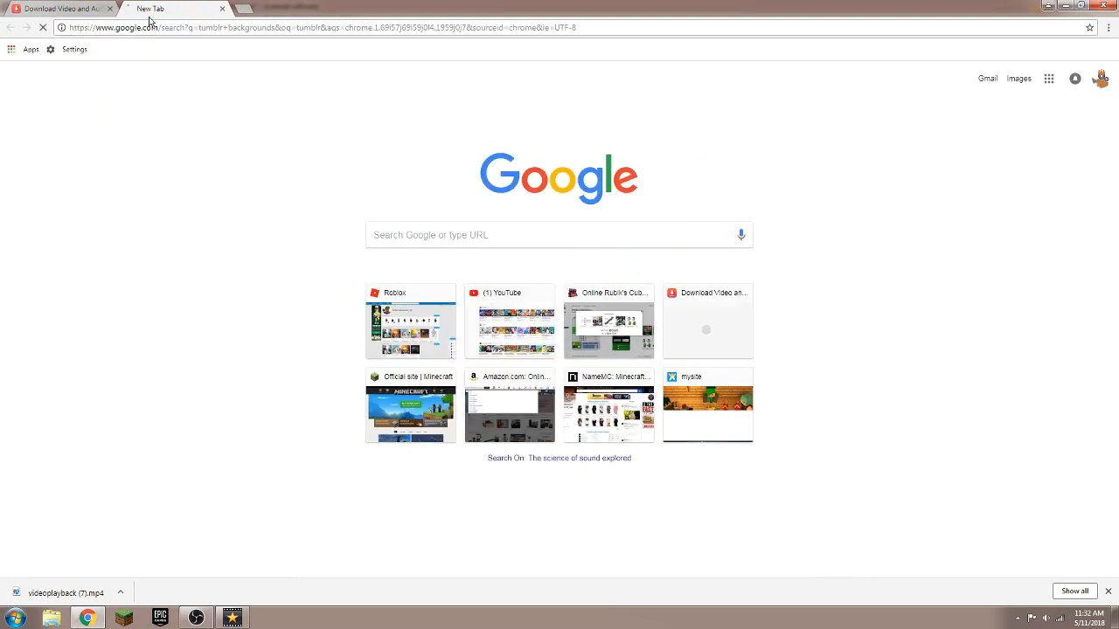
{"action": "left_click", "coordinate": [138, 97]}
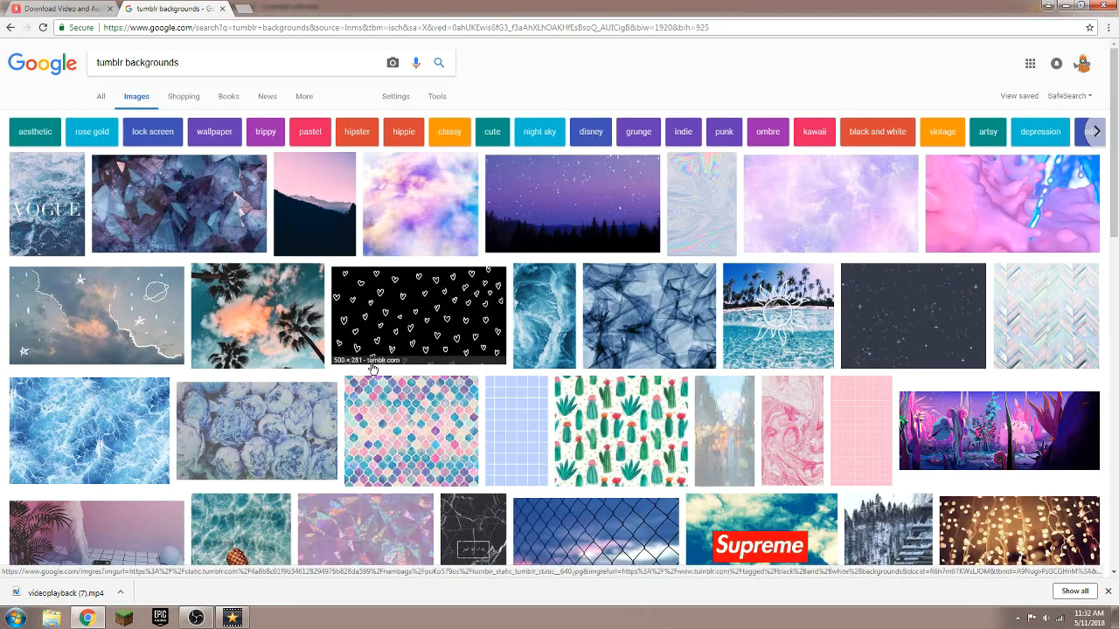
Find the pink and yellow odd future background among the image results and save it to the desktop.
{"action": "scroll", "coordinate": [179, 256], "scroll_direction": "down", "scroll_amount": 2}
{"action": "scroll", "coordinate": [131, 254], "scroll_direction": "down", "scroll_amount": 4}
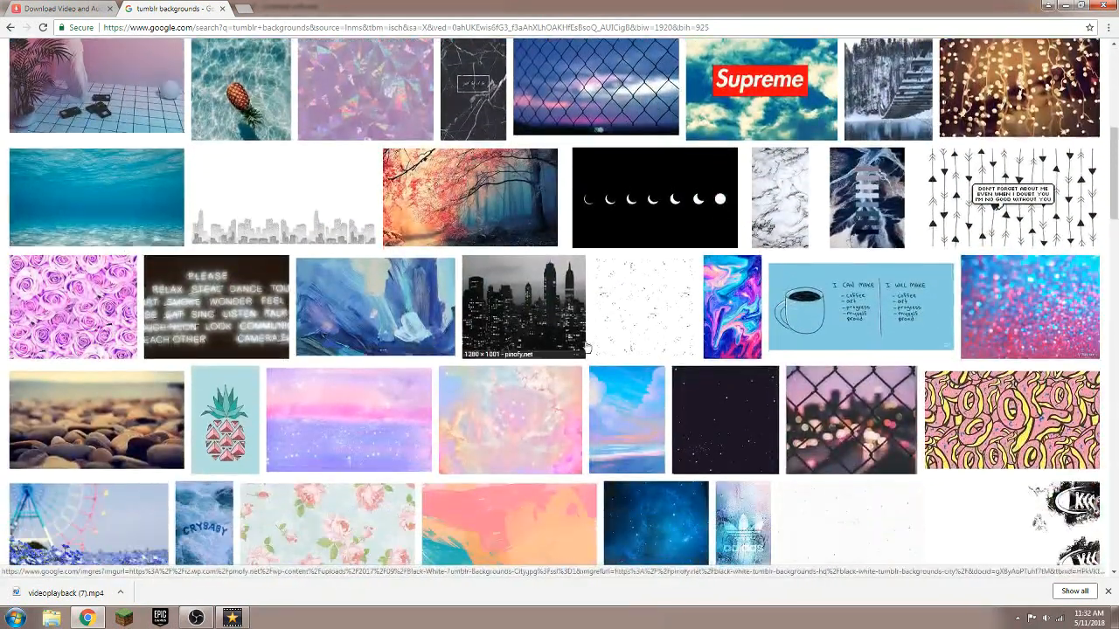
{"action": "left_click", "coordinate": [959, 409]}
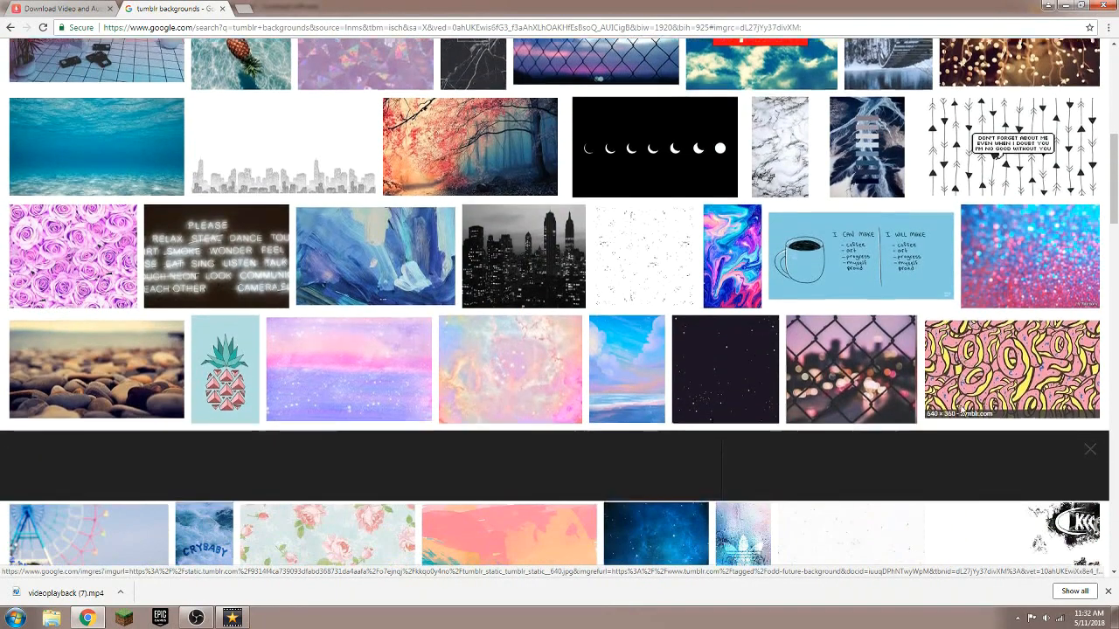
{"action": "right_click", "coordinate": [374, 343]}
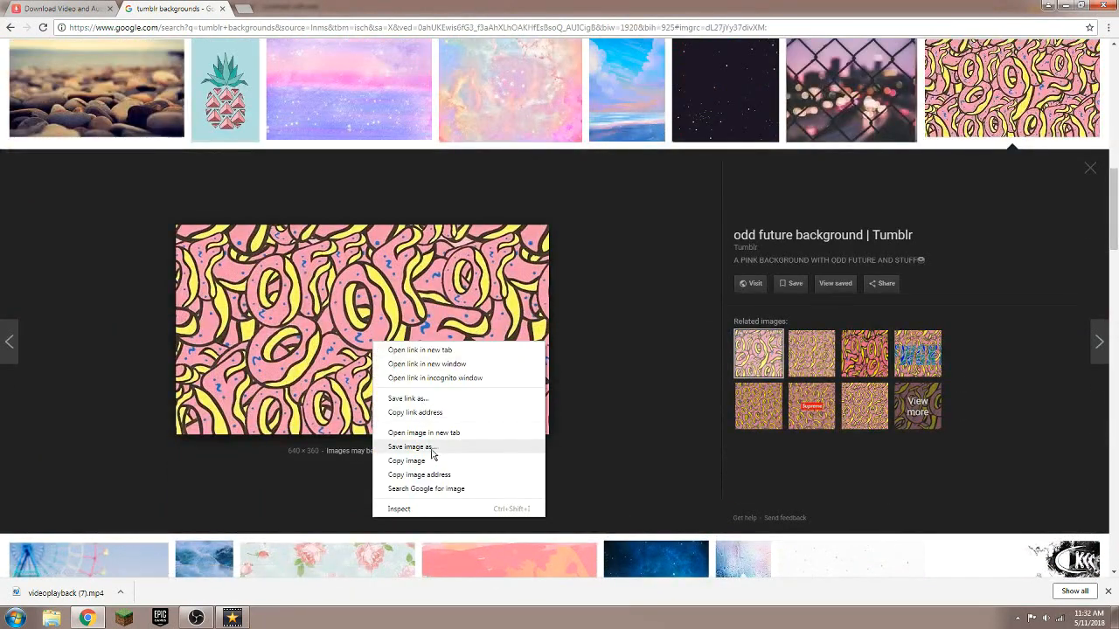
{"action": "left_click", "coordinate": [430, 448]}
{"action": "key", "text": "Return"}
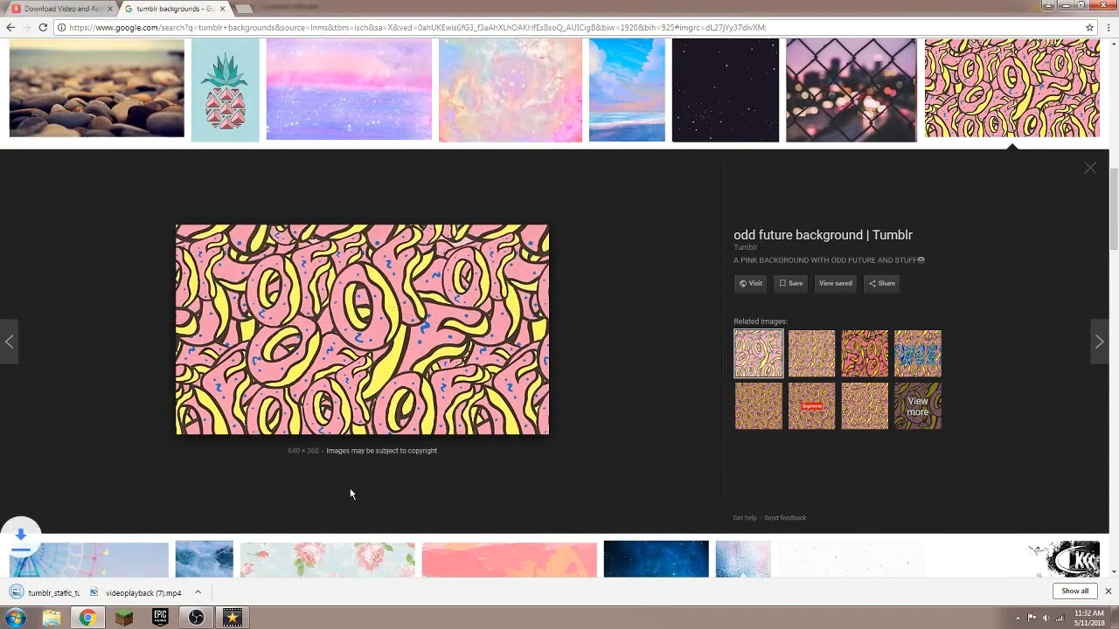
Add the downloaded tumblr_static image from its folder to VideoPad and place it after the Animations Intro clip on Video Track 1.
{"action": "left_click", "coordinate": [120, 592]}
{"action": "left_click", "coordinate": [158, 551]}
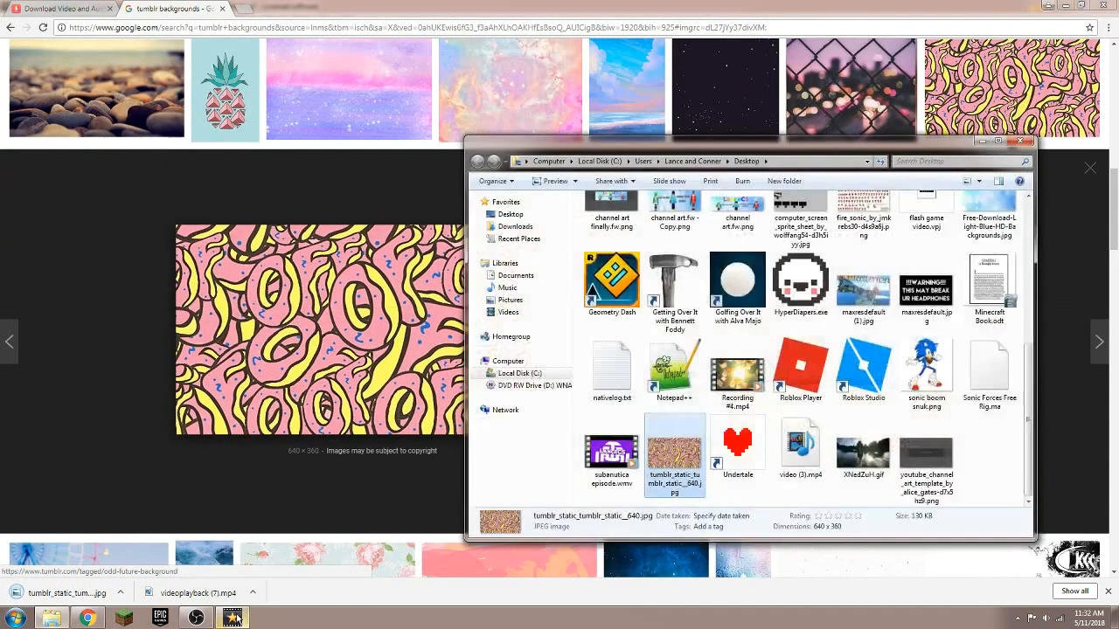
{"action": "left_click", "coordinate": [233, 619]}
{"action": "left_click", "coordinate": [52, 618]}
{"action": "left_click_drag", "start_coordinate": [675, 454], "coordinate": [126, 184]}
{"action": "left_click", "coordinate": [1023, 142]}
{"action": "left_click_drag", "start_coordinate": [40, 130], "coordinate": [628, 465]}
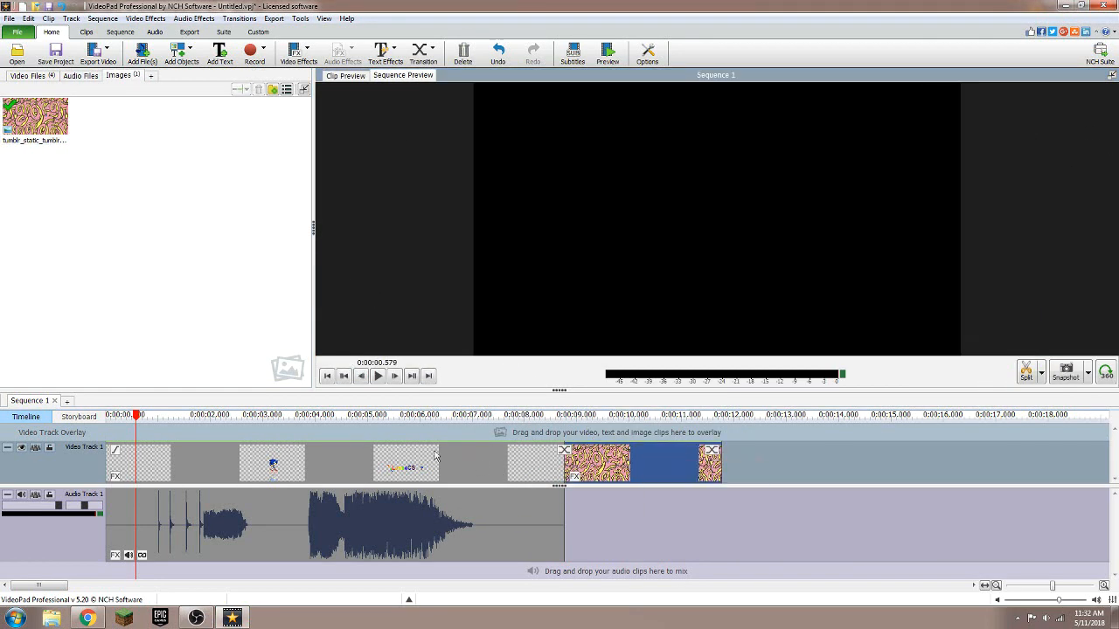
Try to unlink the Animations Intro clip from its audio and rearrange the clips across tracks.
{"action": "right_click", "coordinate": [424, 449]}
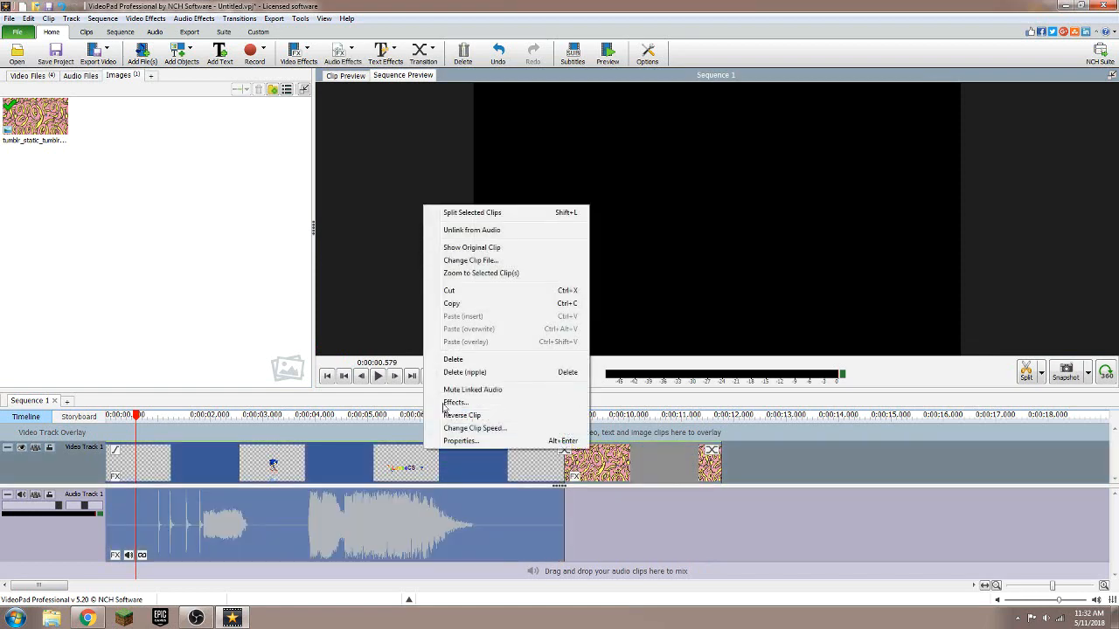
{"action": "left_click", "coordinate": [463, 231]}
{"action": "left_click_drag", "start_coordinate": [528, 535], "coordinate": [530, 567]}
{"action": "left_click", "coordinate": [615, 479]}
{"action": "left_click_drag", "start_coordinate": [616, 479], "coordinate": [623, 554]}
{"action": "left_click_drag", "start_coordinate": [553, 524], "coordinate": [556, 500]}
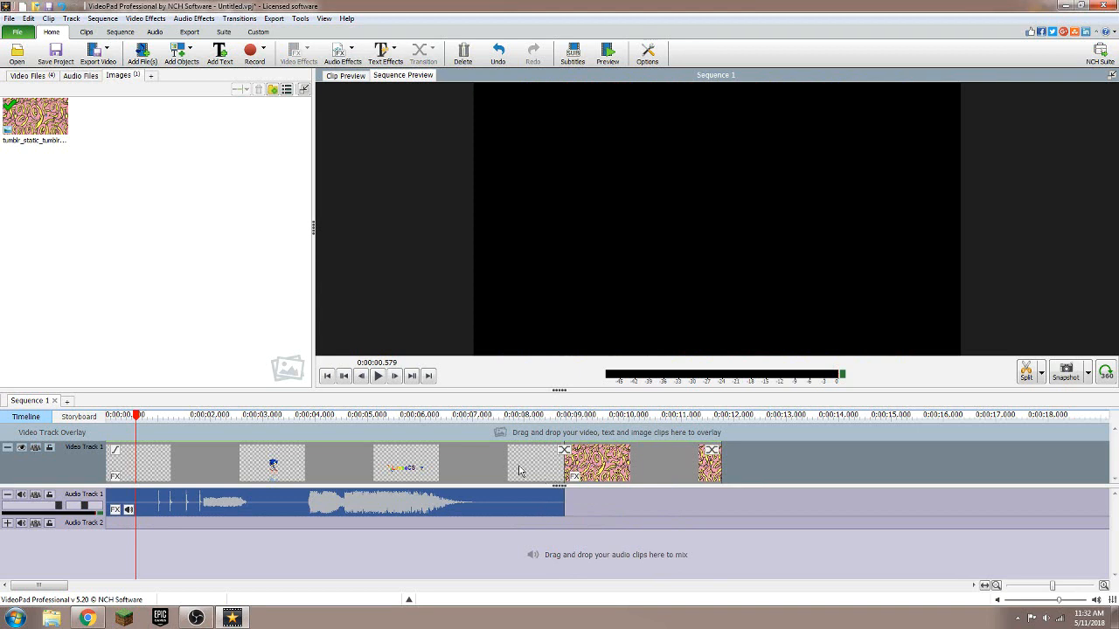
Undo the audio unlinking and the track rearrangement of the Animations Intro clip.
{"action": "key", "text": "ctrl+z"}
{"action": "key", "text": "ctrl+z"}
{"action": "key", "text": "ctrl+z"}
{"action": "key", "text": "ctrl+z"}
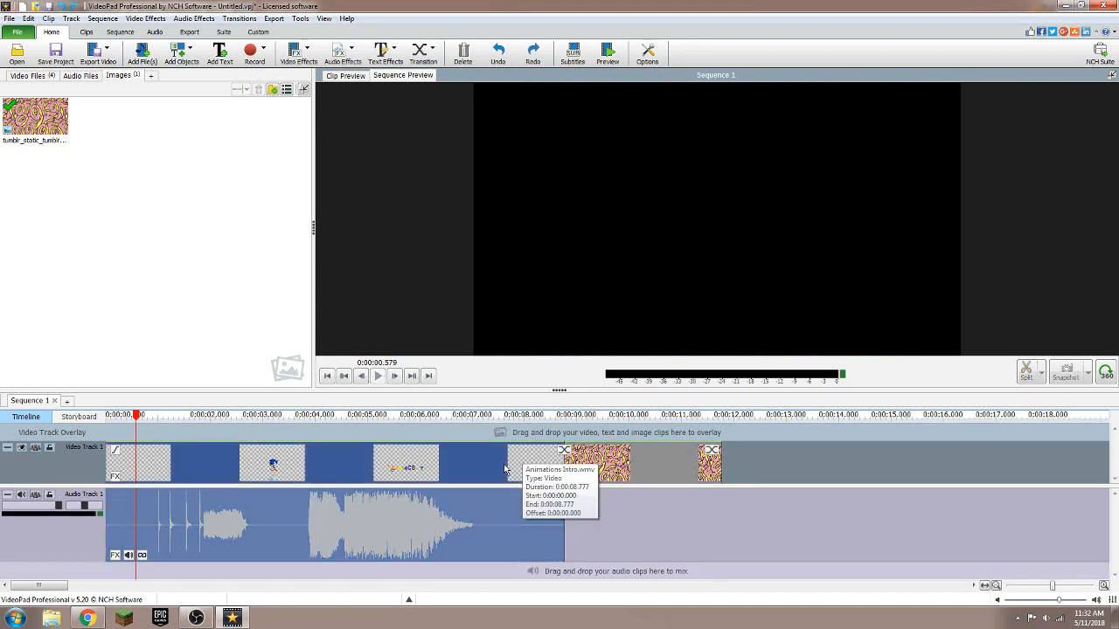
Move the Animations Intro clip onto a new Video Track 2 and extend the background image beneath it on Video Track 1 to match its full length.
{"action": "mouse_move", "coordinate": [512, 461]}
{"action": "left_mouse_down"}
{"action": "mouse_move", "coordinate": [496, 458]}
{"action": "mouse_move", "coordinate": [492, 422]}
{"action": "mouse_move", "coordinate": [494, 456]}
{"action": "mouse_move", "coordinate": [504, 452]}
{"action": "left_mouse_up"}
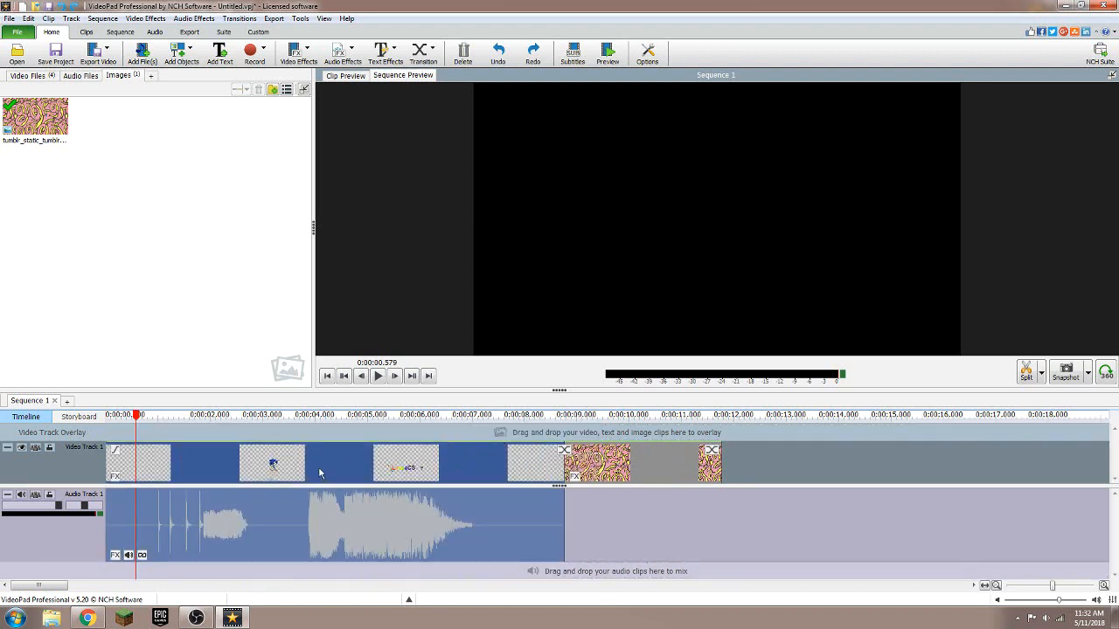
{"action": "left_click_drag", "start_coordinate": [319, 436], "coordinate": [322, 388]}
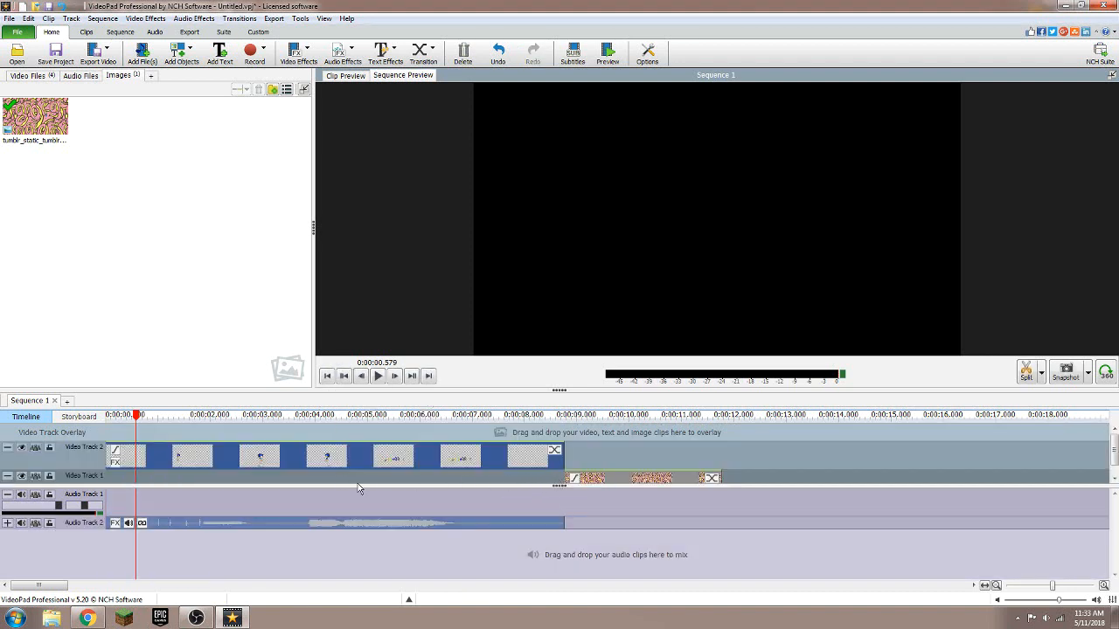
{"action": "left_click_drag", "start_coordinate": [601, 479], "coordinate": [447, 502]}
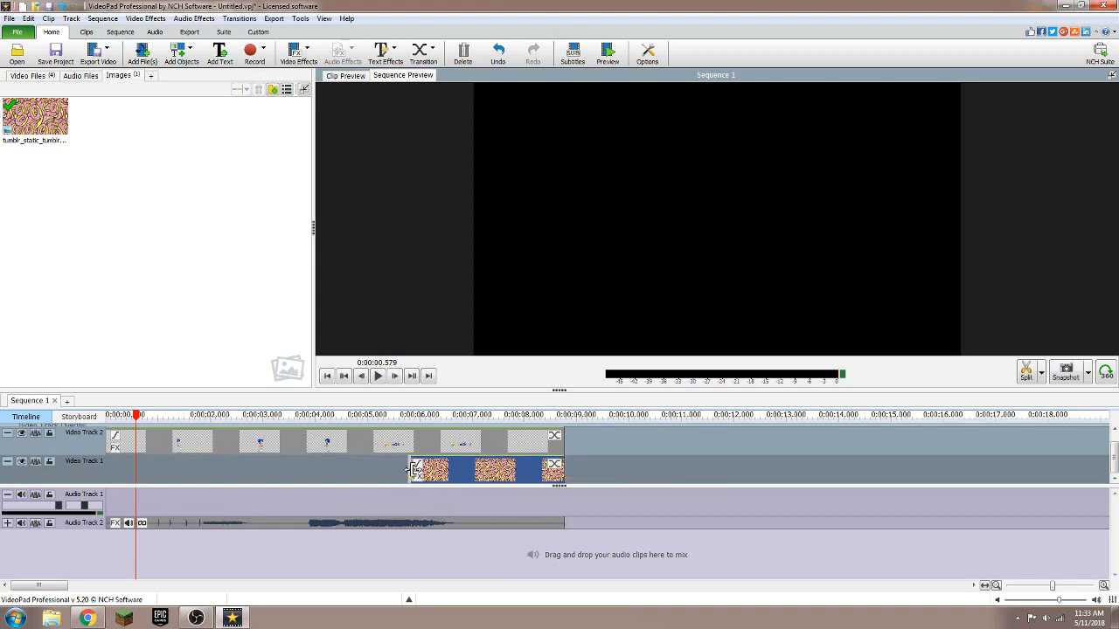
{"action": "left_click_drag", "start_coordinate": [408, 470], "coordinate": [106, 476]}
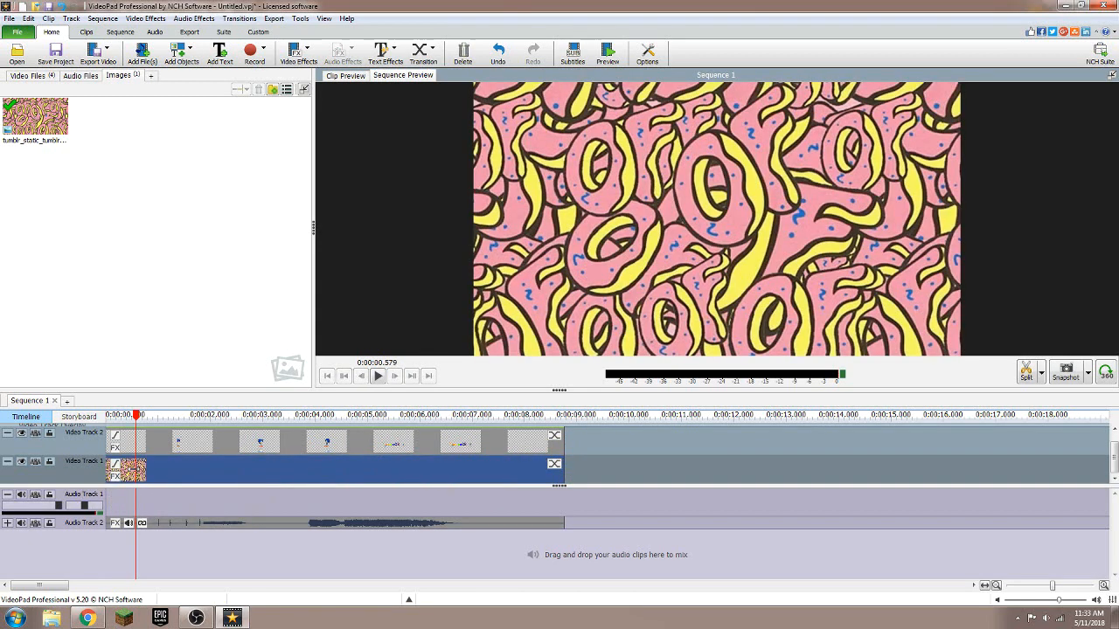
Play the sequence from about one second to check the intro over the background image, pausing after the logo appears.
{"action": "left_click_drag", "start_coordinate": [136, 415], "coordinate": [165, 416]}
{"action": "left_click", "coordinate": [379, 376]}
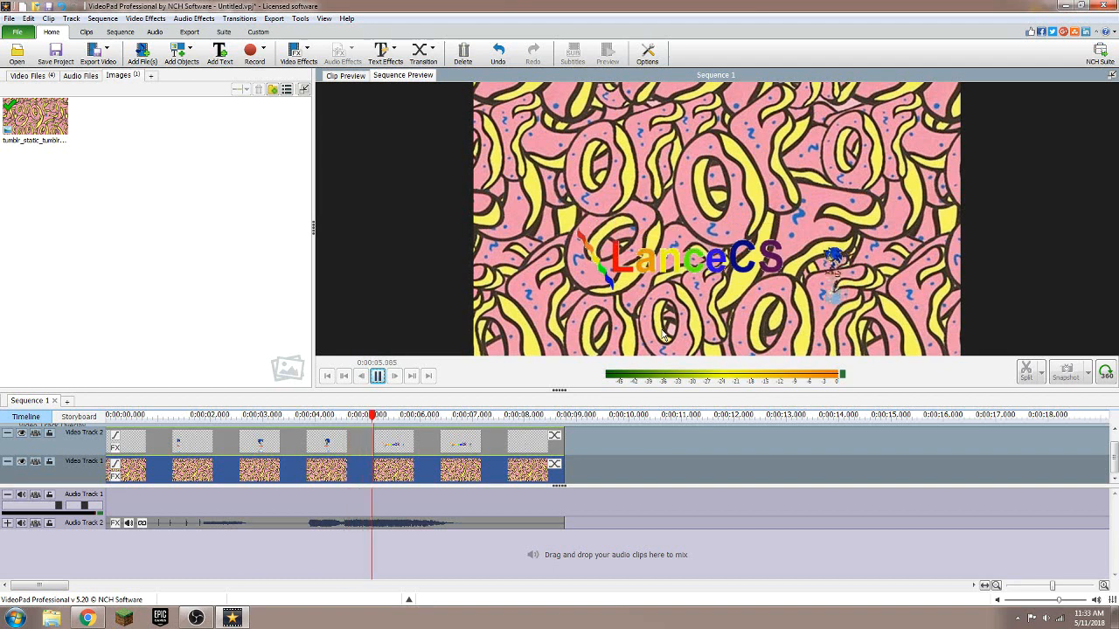
{"action": "left_click", "coordinate": [378, 376]}
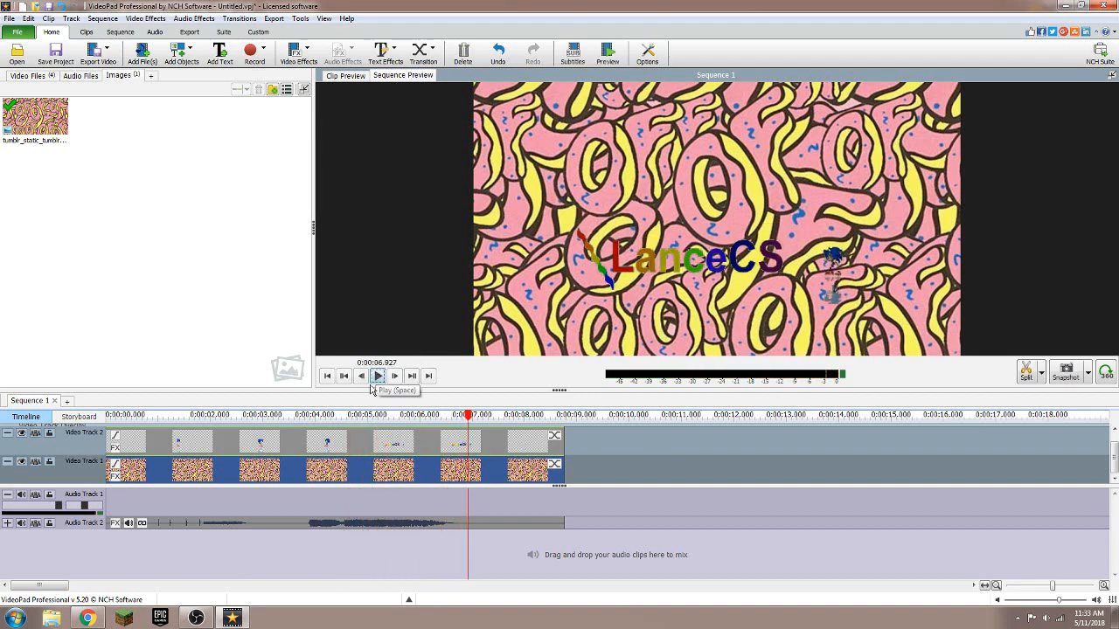
Delete the Animations Intro clip and the background image from the timeline.
{"action": "right_click", "coordinate": [359, 442]}
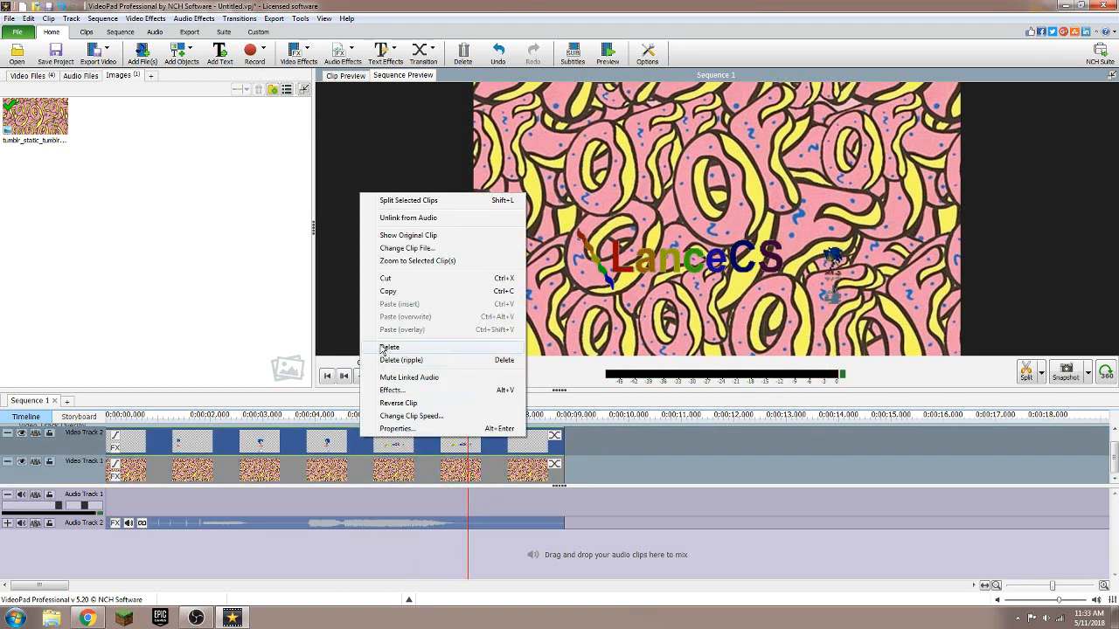
{"action": "left_click", "coordinate": [384, 354]}
{"action": "right_click", "coordinate": [419, 450]}
{"action": "left_click", "coordinate": [440, 374]}
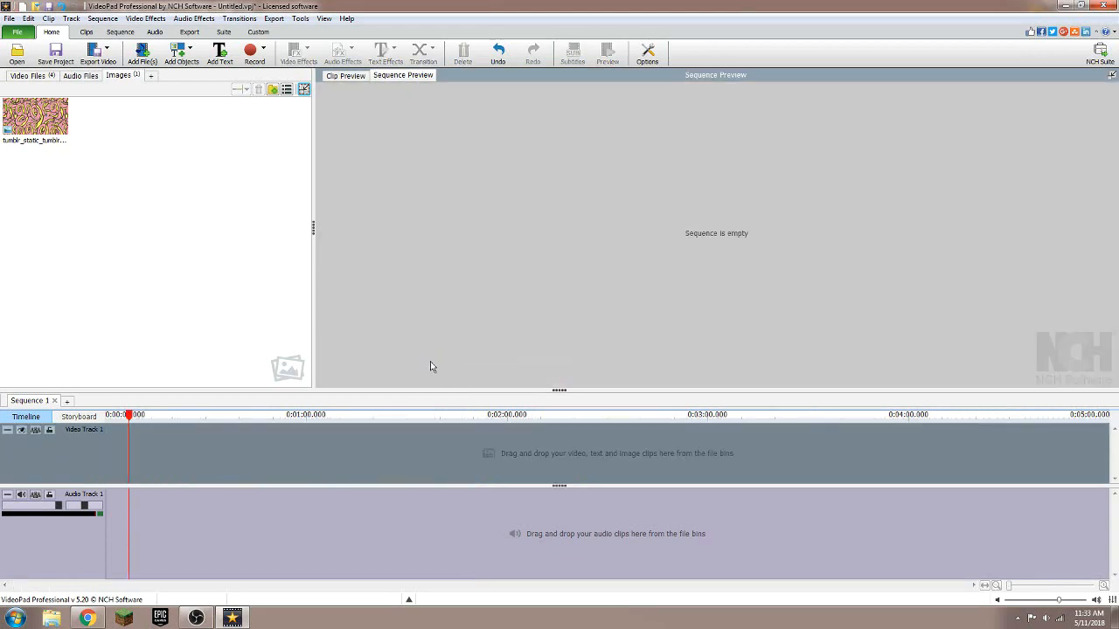
Uncover the desktop beside a reduced VideoPad window and place the webcam screen recording with the green backdrop at the start of Video Track 1.
{"action": "left_click", "coordinate": [1082, 5]}
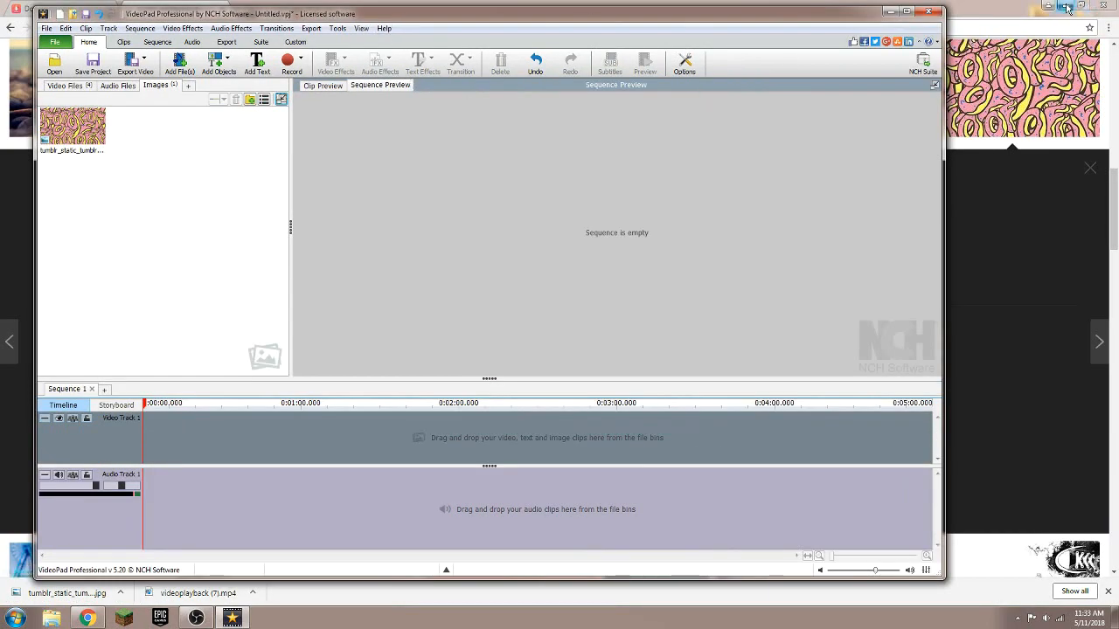
{"action": "left_click", "coordinate": [1065, 7]}
{"action": "left_click_drag", "start_coordinate": [668, 14], "coordinate": [949, 51]}
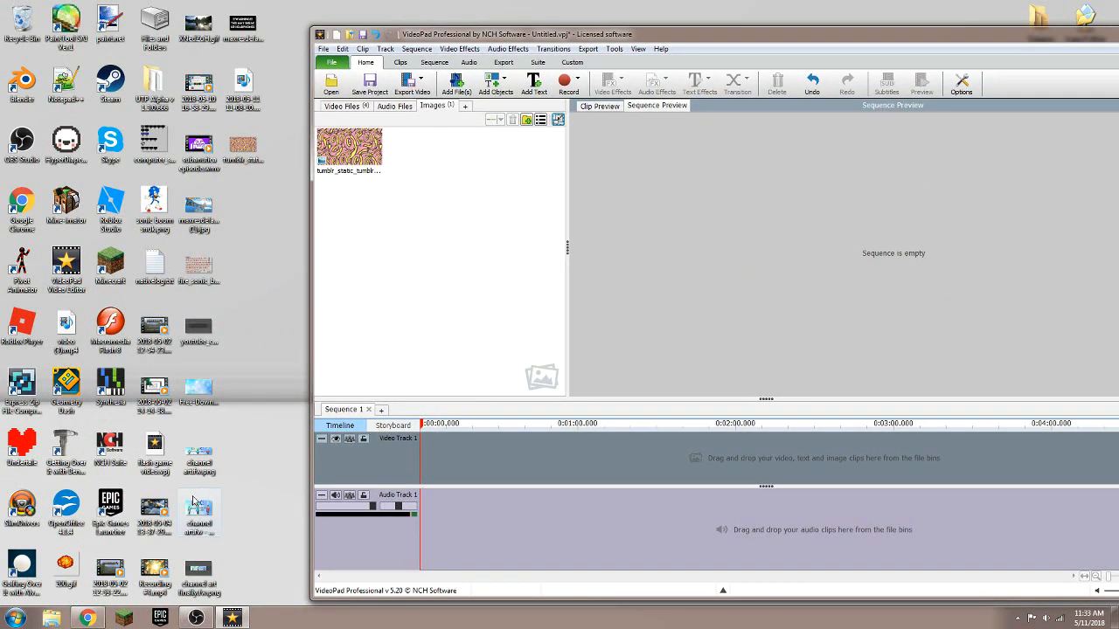
{"action": "left_click_drag", "start_coordinate": [196, 503], "coordinate": [490, 450]}
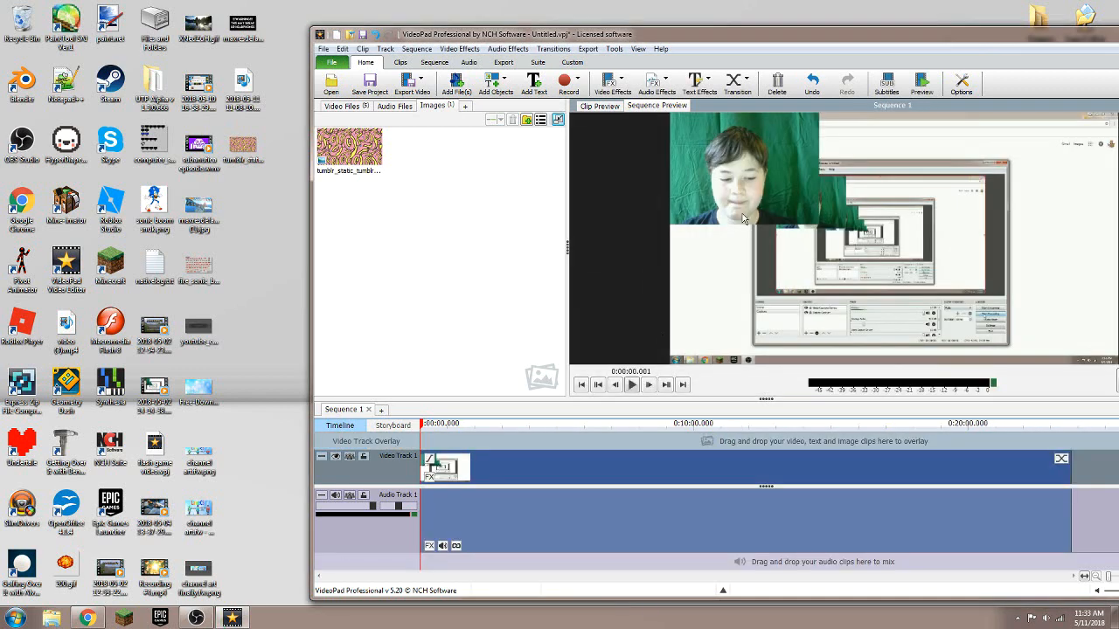
Maximize the editing window and place the playhead at 0:00:10.101 in the webcam recording, stepping frame by frame.
{"action": "left_click_drag", "start_coordinate": [1068, 32], "coordinate": [790, 64]}
{"action": "left_click", "coordinate": [903, 64]}
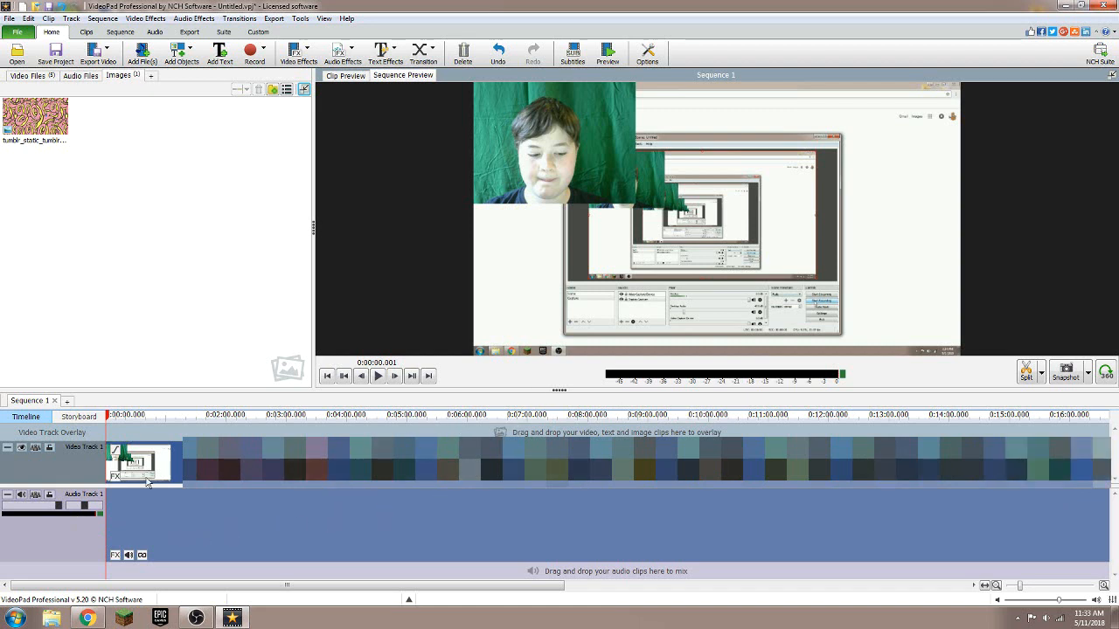
{"action": "left_click", "coordinate": [124, 414]}
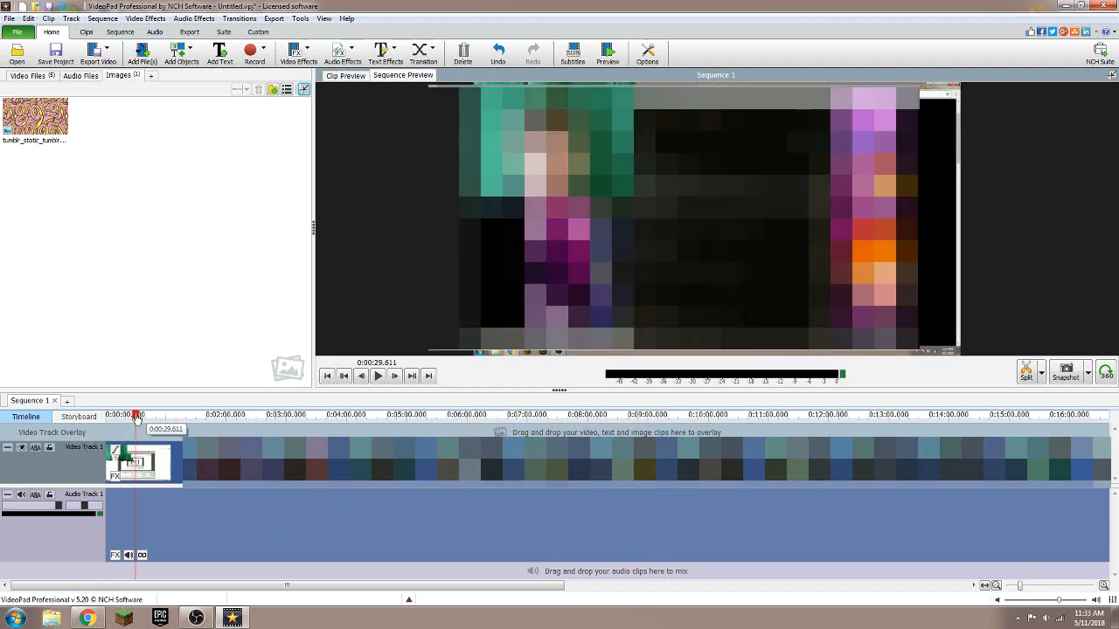
{"action": "mouse_move", "coordinate": [124, 414]}
{"action": "left_mouse_down"}
{"action": "mouse_move", "coordinate": [107, 414]}
{"action": "mouse_move", "coordinate": [116, 421]}
{"action": "left_mouse_up"}
{"action": "left_click", "coordinate": [396, 376]}
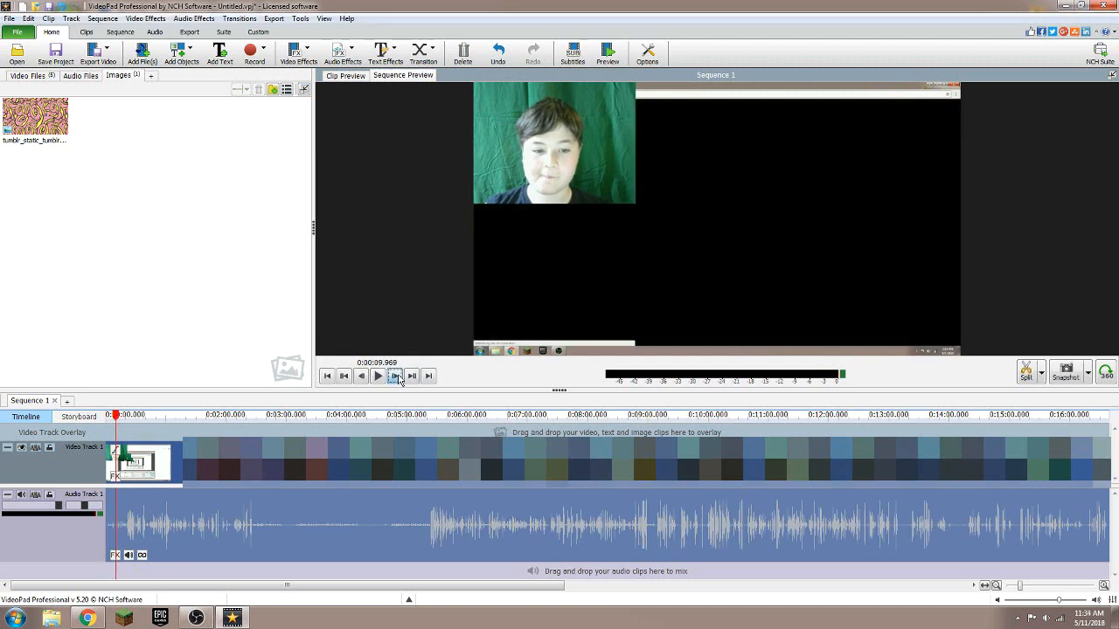
{"action": "left_click", "coordinate": [394, 377]}
{"action": "left_click", "coordinate": [394, 377]}
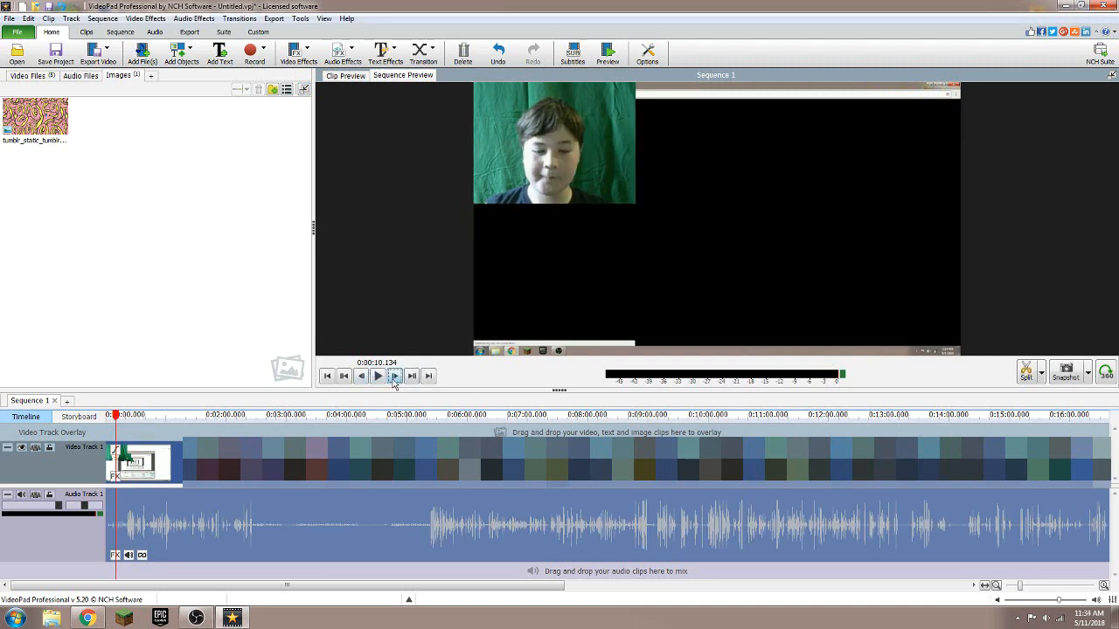
{"action": "left_click", "coordinate": [394, 377]}
{"action": "left_click", "coordinate": [395, 377]}
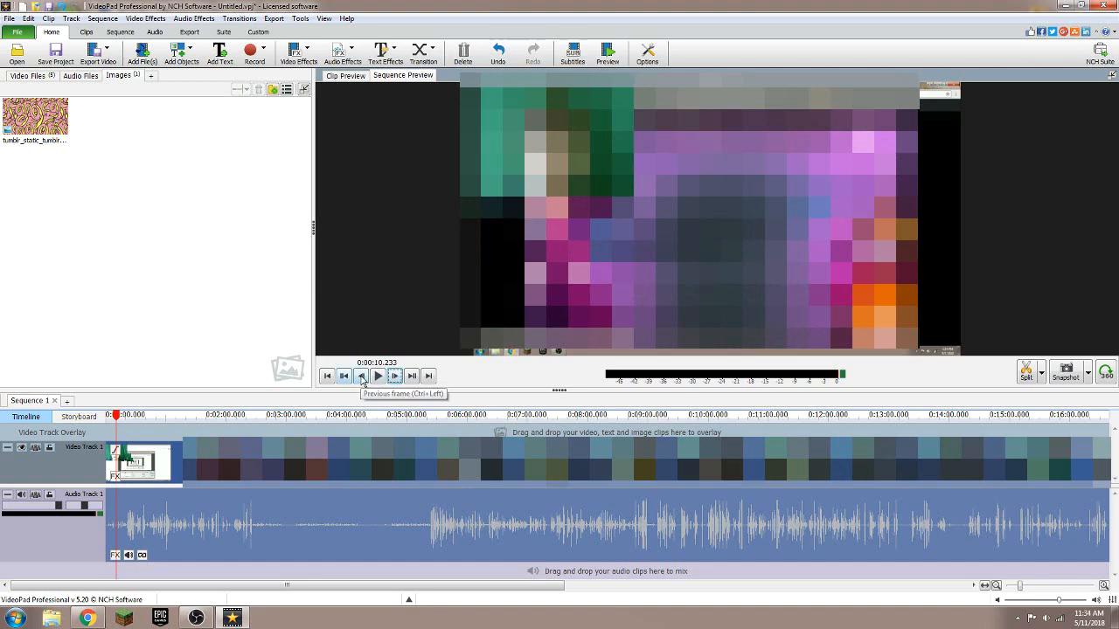
{"action": "left_click", "coordinate": [361, 377]}
{"action": "left_click", "coordinate": [361, 377]}
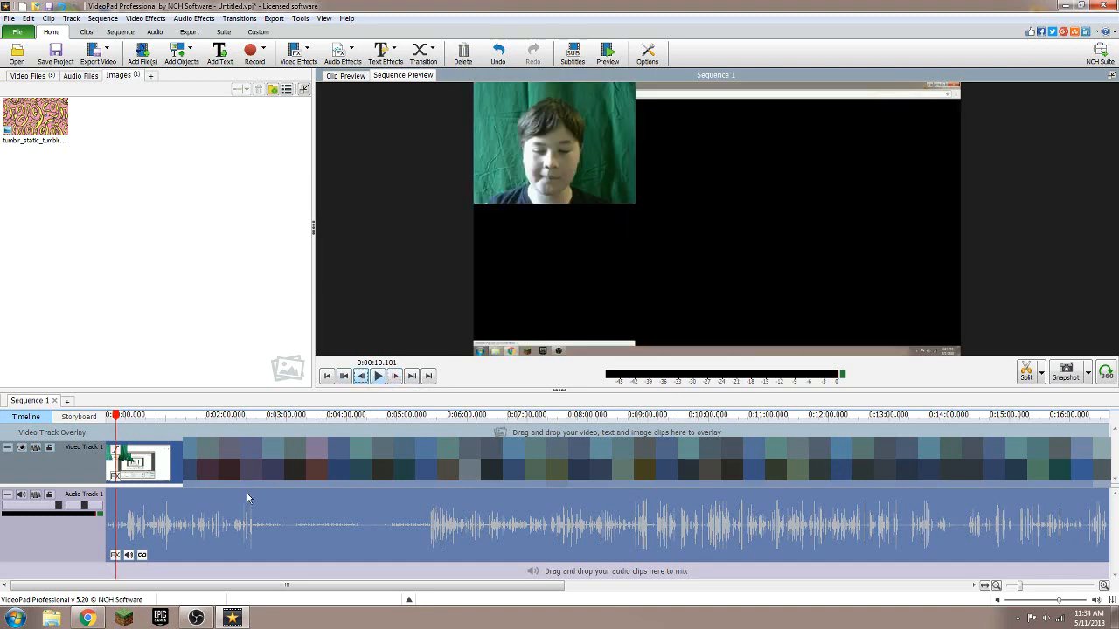
Split the recording at the playhead and delete everything after 0:00:10.101.
{"action": "scroll", "coordinate": [131, 416], "scroll_direction": "up", "scroll_amount": 3}
{"action": "left_click", "coordinate": [175, 450]}
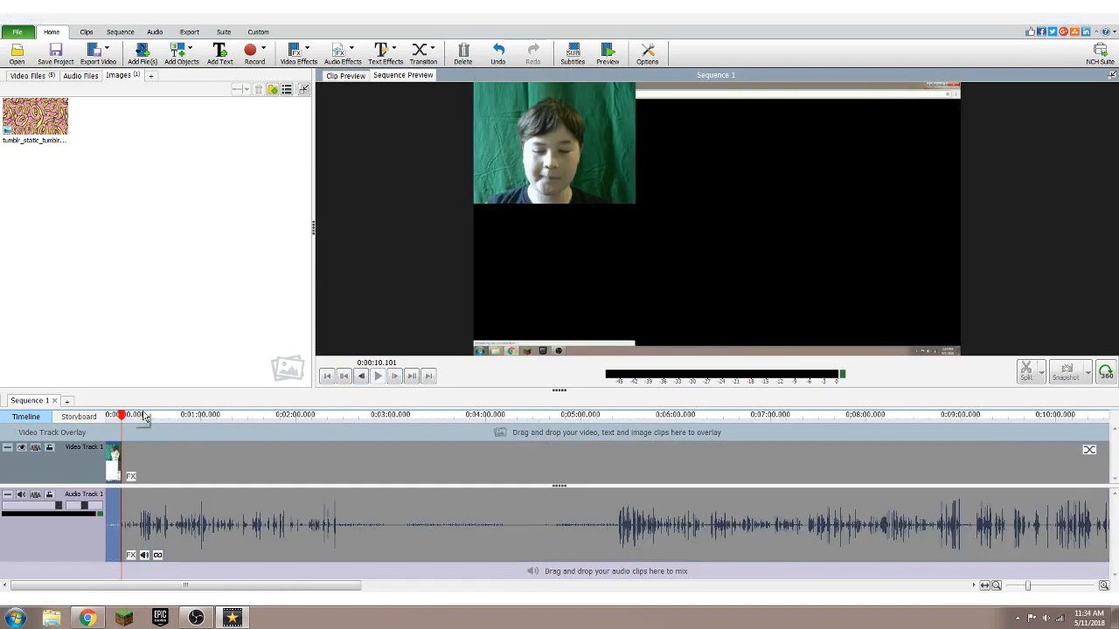
{"action": "right_click", "coordinate": [174, 441]}
{"action": "left_click", "coordinate": [201, 353]}
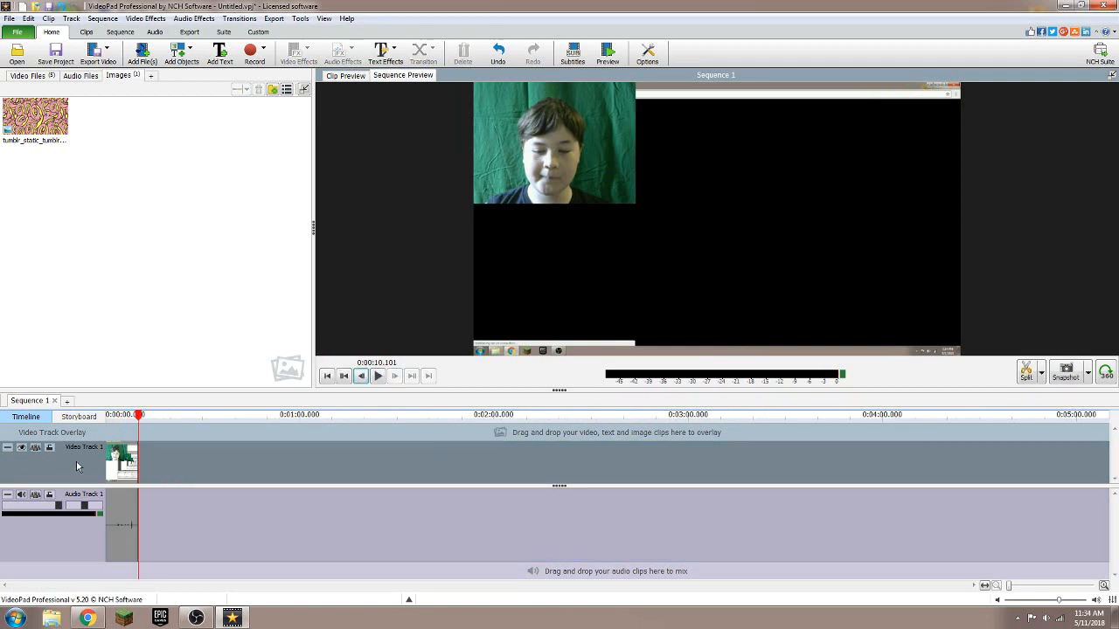
Add a Green Screen effect to the trimmed recording, sampling the light green backdrop beside the head as the key colour (71, 187, 146).
{"action": "scroll", "coordinate": [131, 416], "scroll_direction": "up", "scroll_amount": 3}
{"action": "left_click", "coordinate": [130, 420]}
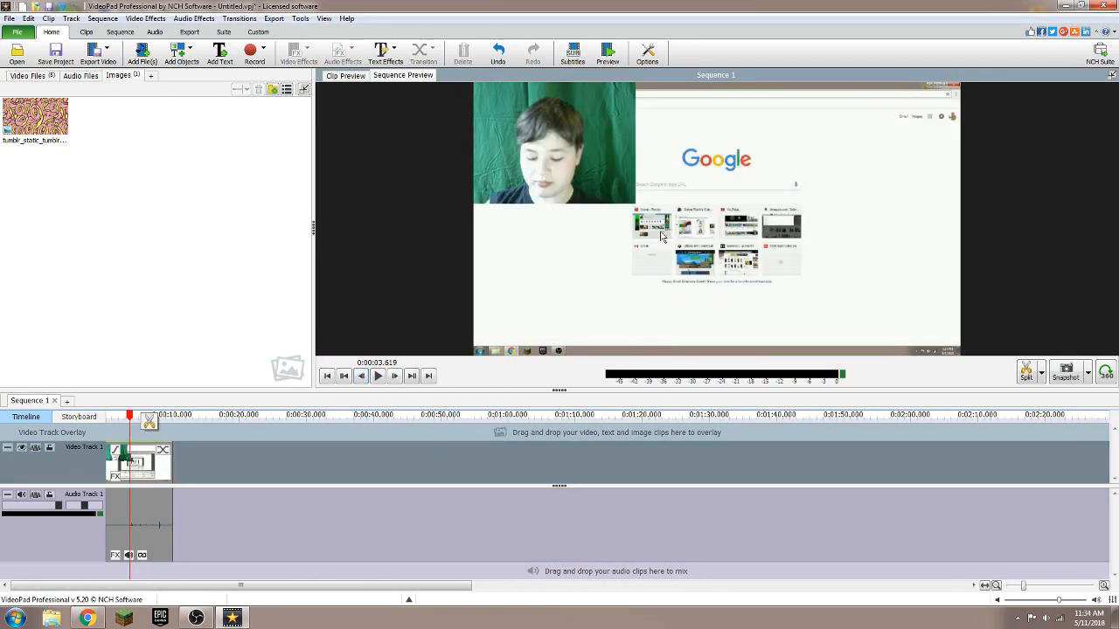
{"action": "right_click", "coordinate": [146, 479]}
{"action": "left_click", "coordinate": [180, 430]}
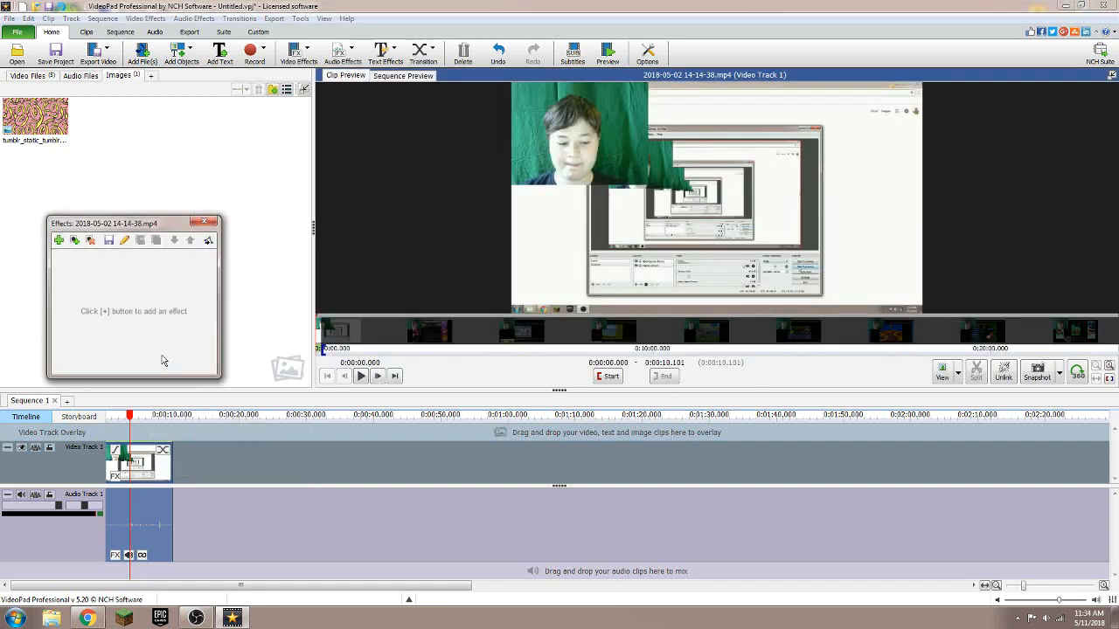
{"action": "left_click", "coordinate": [59, 241]}
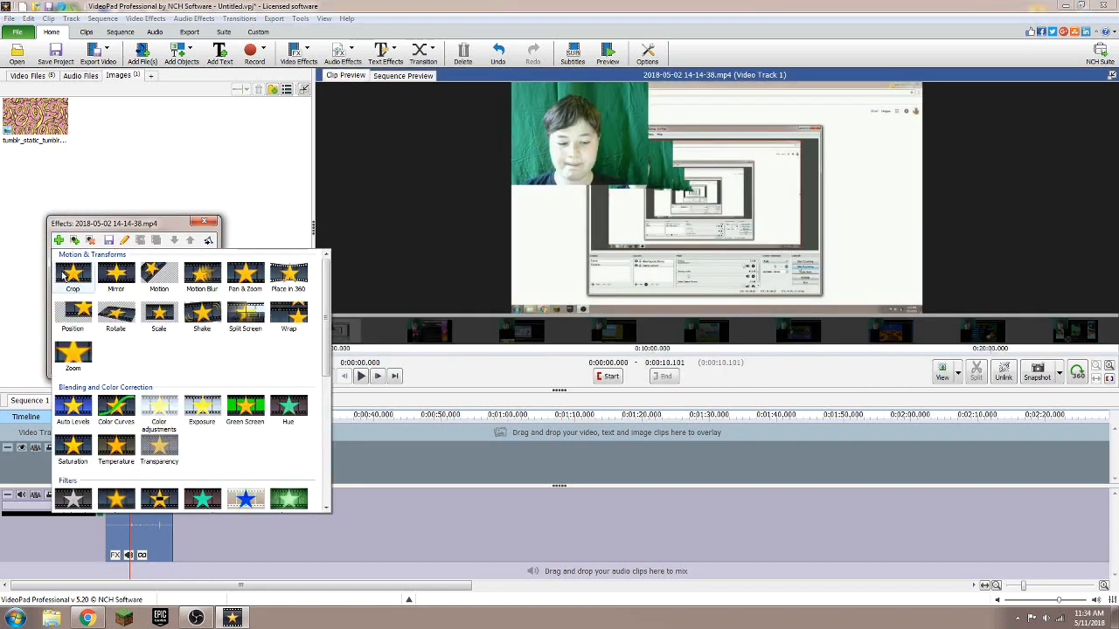
{"action": "left_click", "coordinate": [245, 406]}
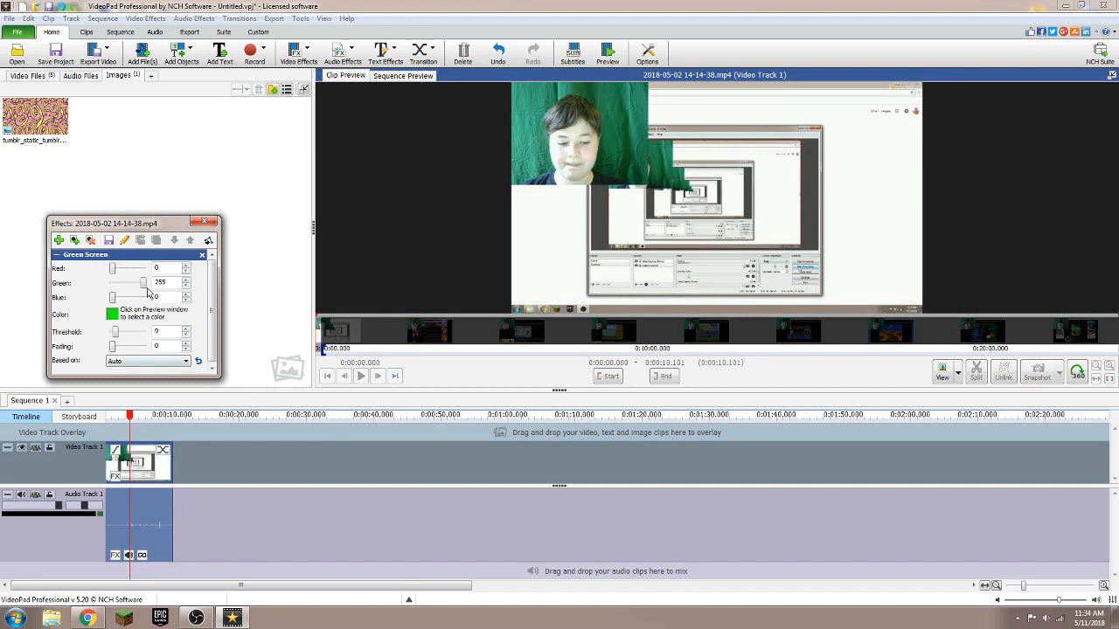
{"action": "left_click", "coordinate": [521, 122]}
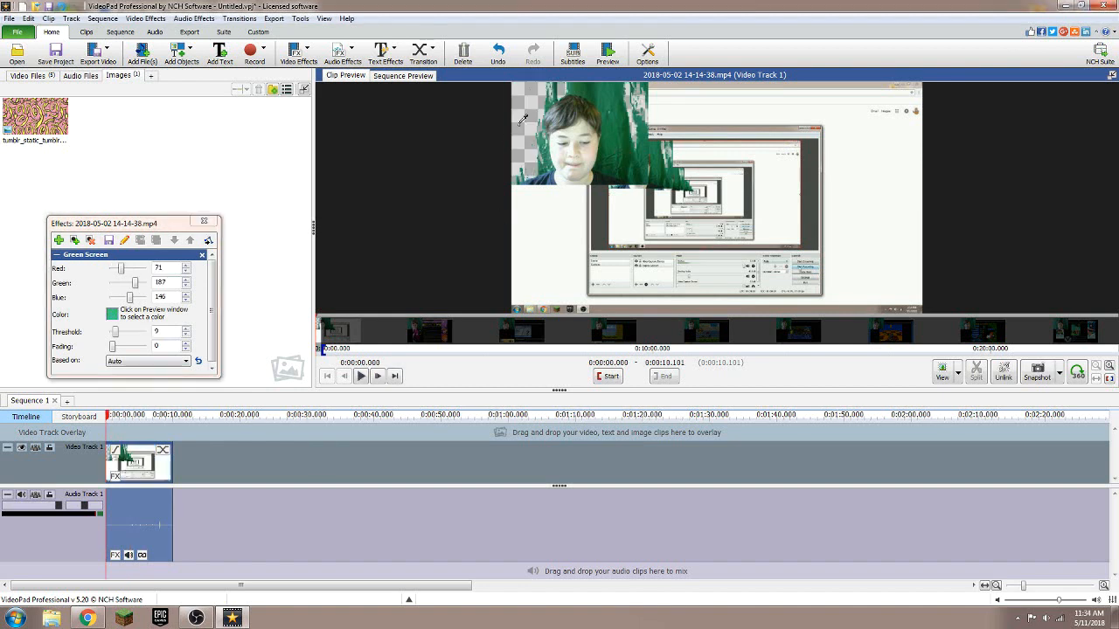
Add two more Green Screen effects, keying out the backdrop's dark green (19, 92, 36) and medium green (31, 125, 82).
{"action": "left_click", "coordinate": [59, 240]}
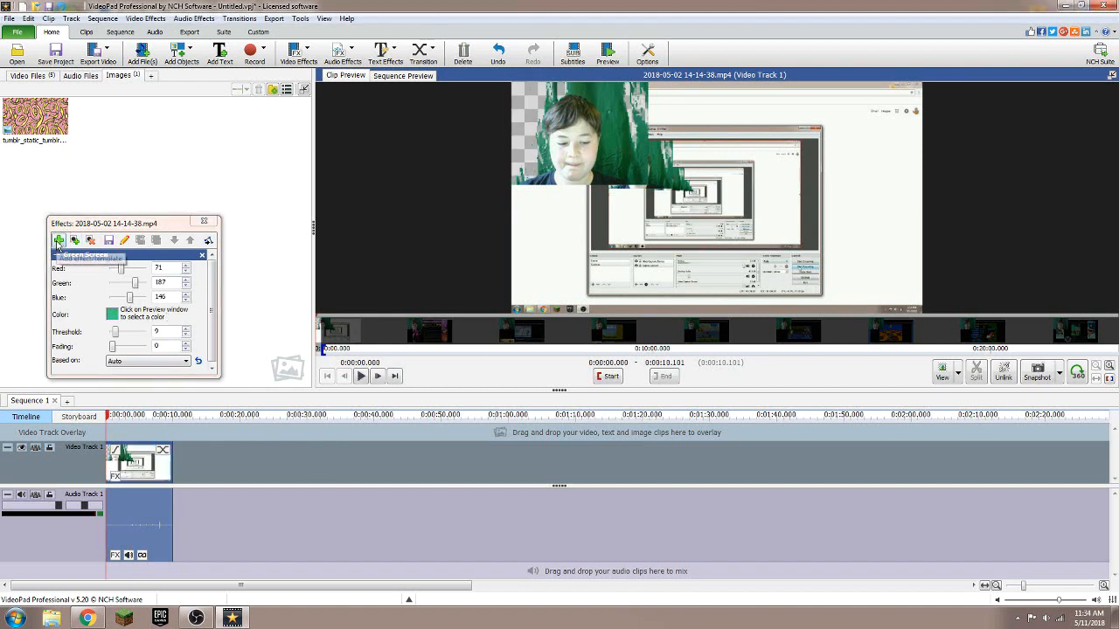
{"action": "left_click", "coordinate": [248, 405]}
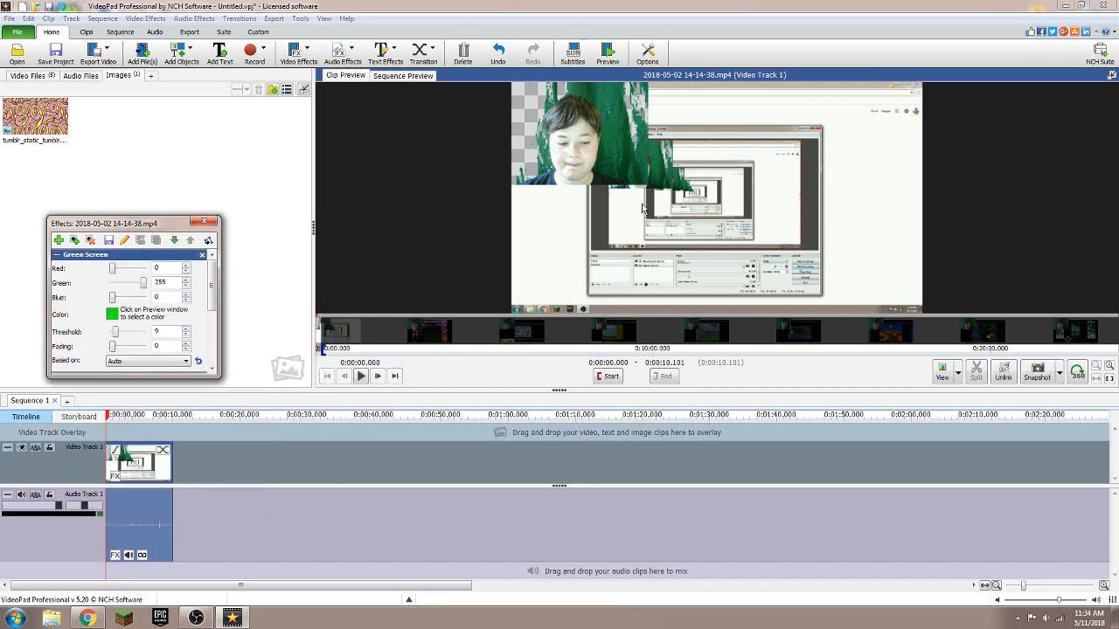
{"action": "left_click", "coordinate": [630, 131]}
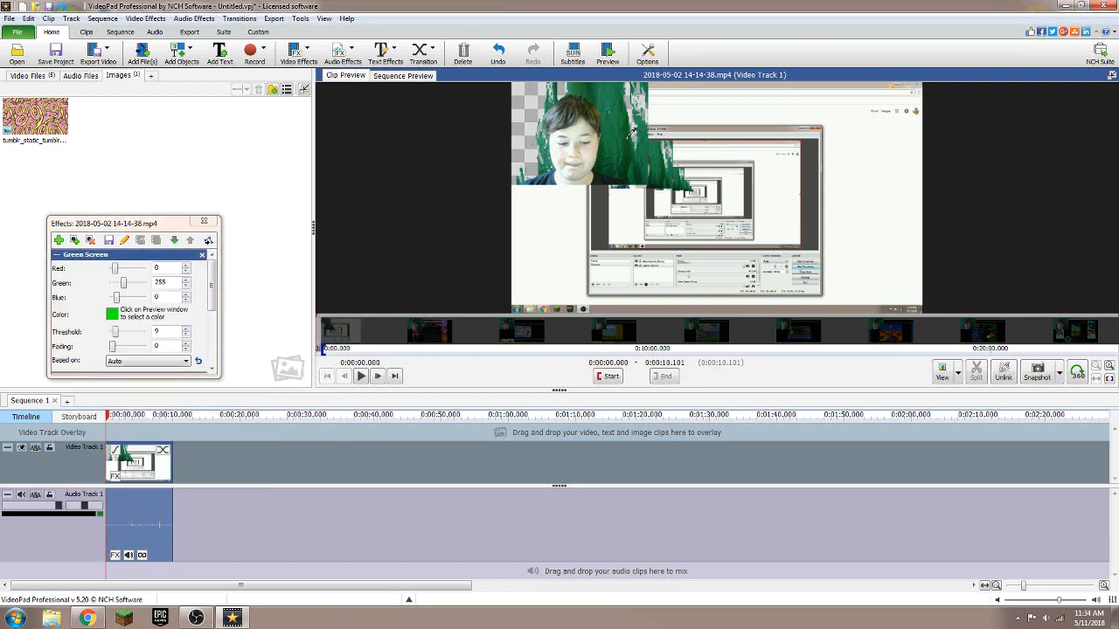
{"action": "left_click", "coordinate": [59, 240]}
{"action": "left_click", "coordinate": [248, 405]}
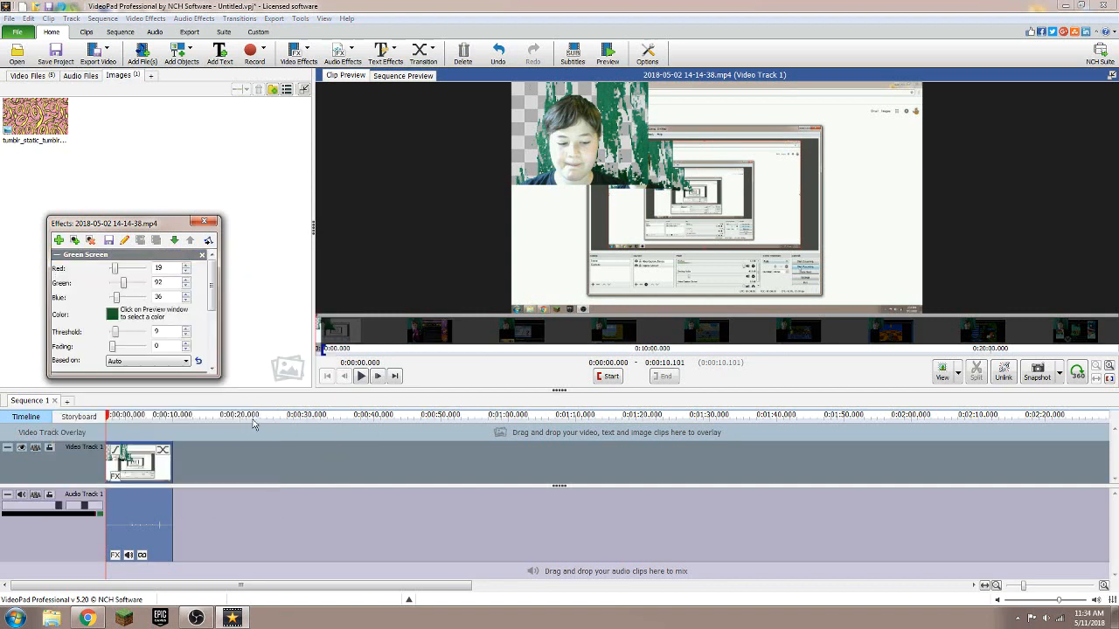
{"action": "left_click", "coordinate": [642, 150]}
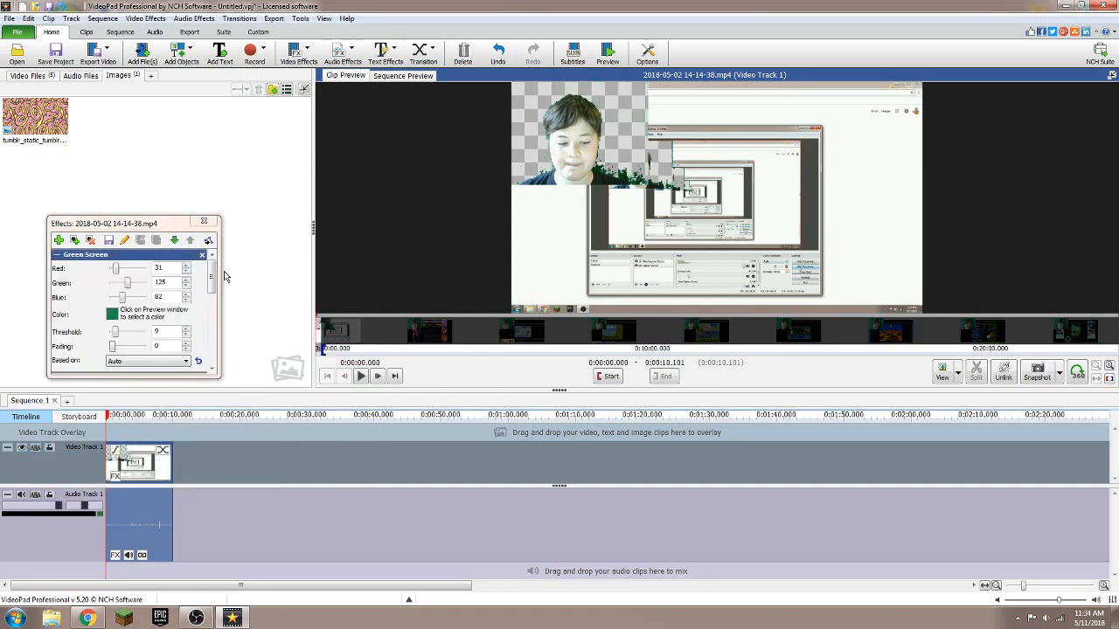
Add two further Green Screen effects, sampling the darkest green (11, 56, 18) and the leftover green by the shoulder, and close the effects window.
{"action": "left_click", "coordinate": [59, 241]}
{"action": "left_click", "coordinate": [206, 409]}
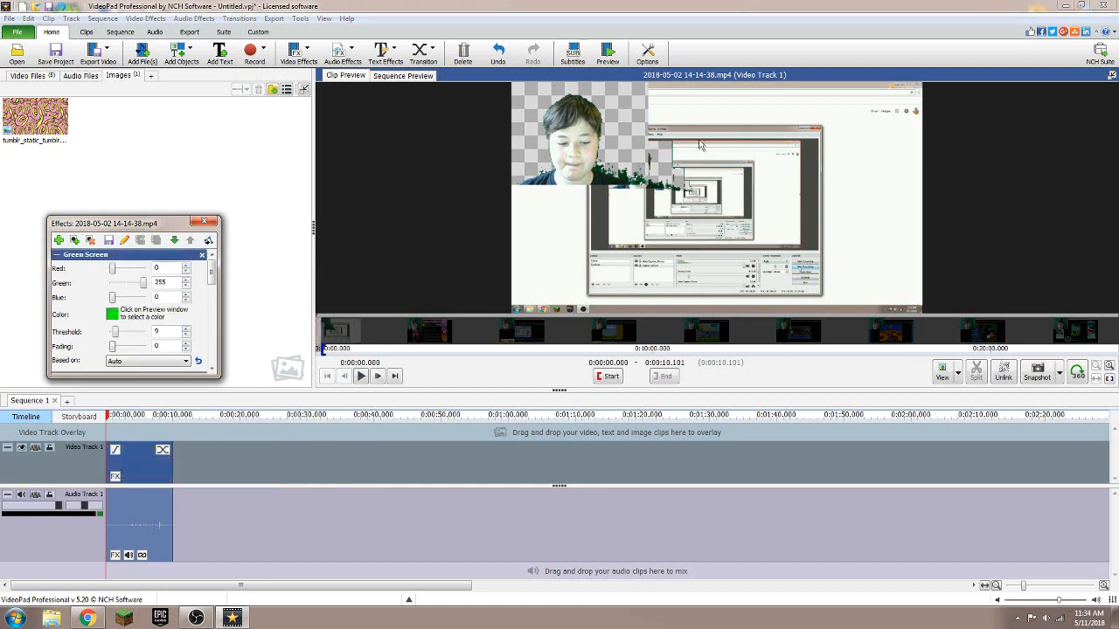
{"action": "left_click", "coordinate": [629, 169]}
{"action": "left_click", "coordinate": [679, 169]}
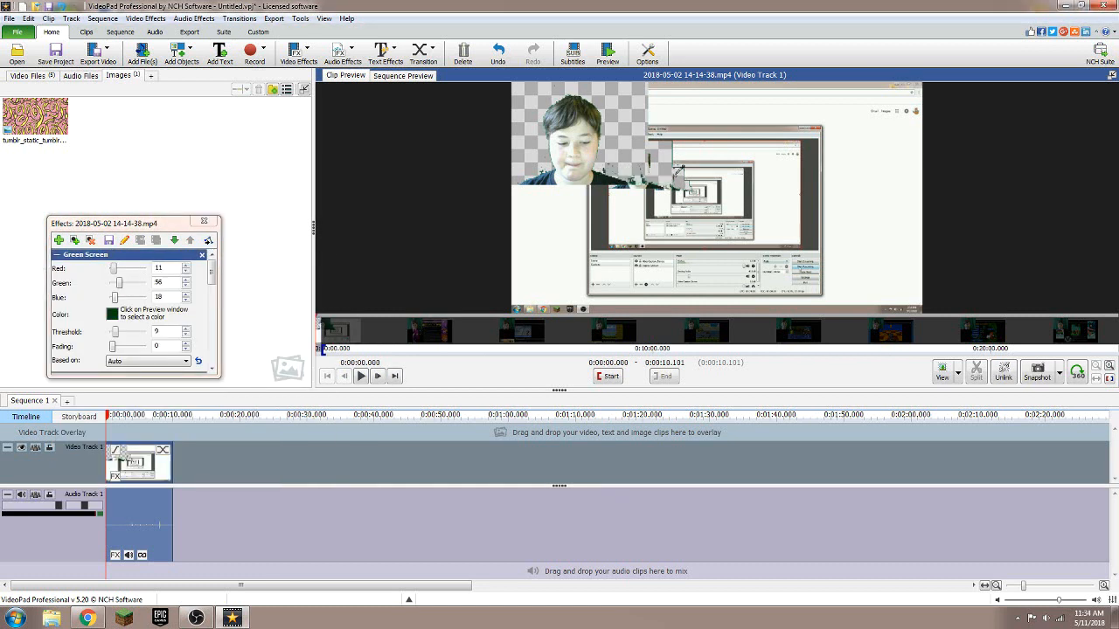
{"action": "left_click", "coordinate": [58, 241]}
{"action": "left_click", "coordinate": [247, 405]}
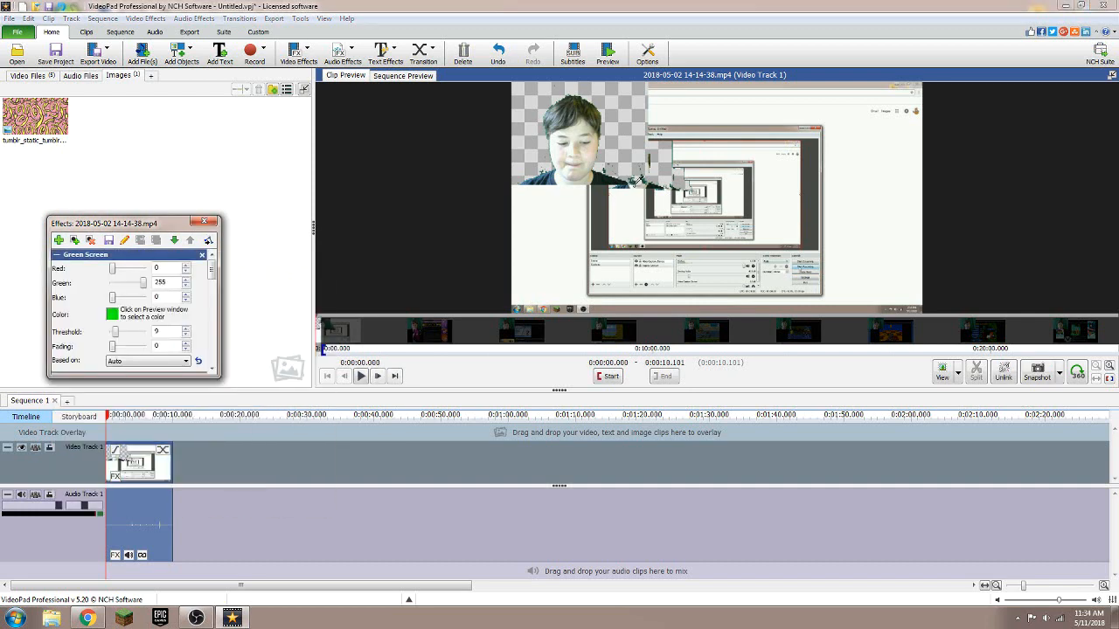
{"action": "left_click", "coordinate": [632, 184]}
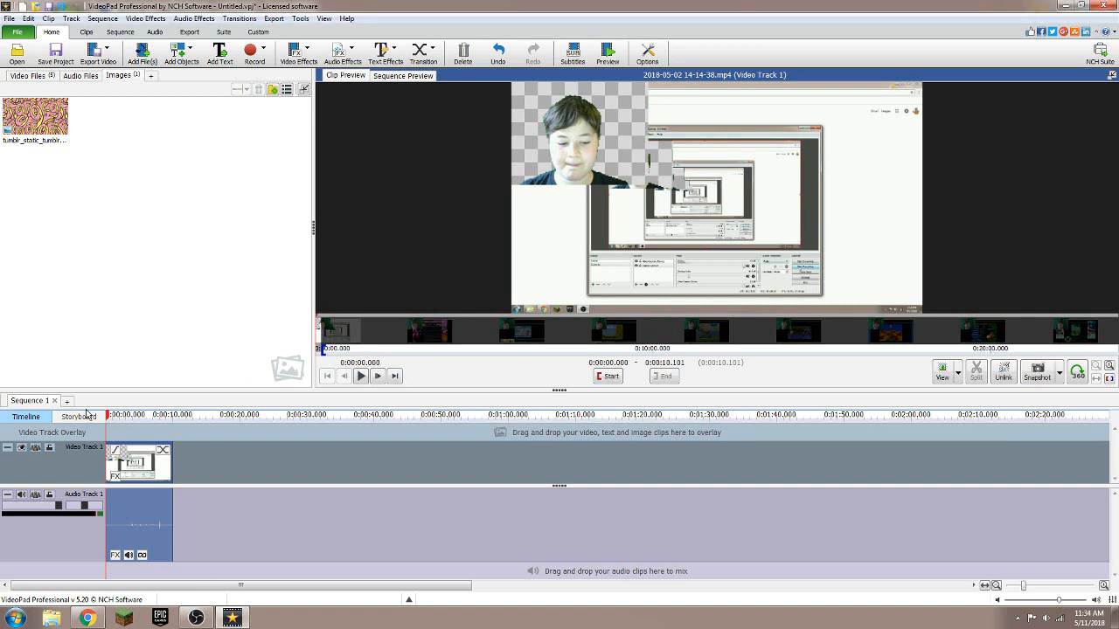
Scrub the keyed recording to 0:00:04.864 and move the clip up onto a new Video Track 2.
{"action": "left_click", "coordinate": [126, 415]}
{"action": "left_click_drag", "start_coordinate": [116, 417], "coordinate": [140, 423]}
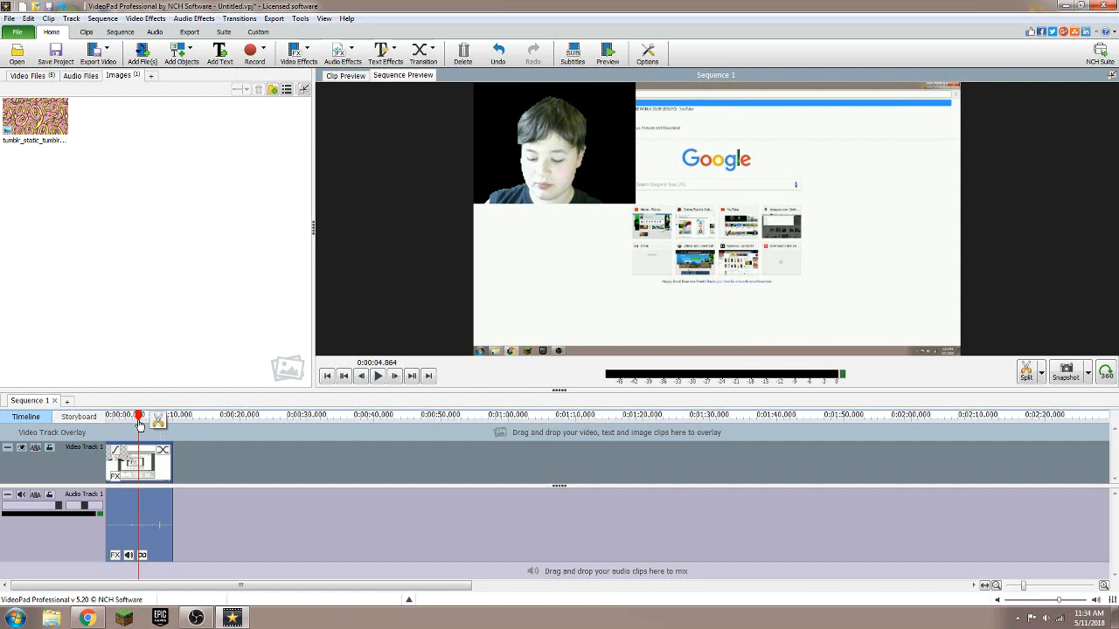
{"action": "left_click_drag", "start_coordinate": [160, 474], "coordinate": [162, 433]}
Switch to Chrome and open the rainbow swirl picture related to the rainbow burst in the "backgrounds" image results.
{"action": "left_click", "coordinate": [86, 618]}
{"action": "scroll", "coordinate": [503, 225], "scroll_direction": "down", "scroll_amount": 9}
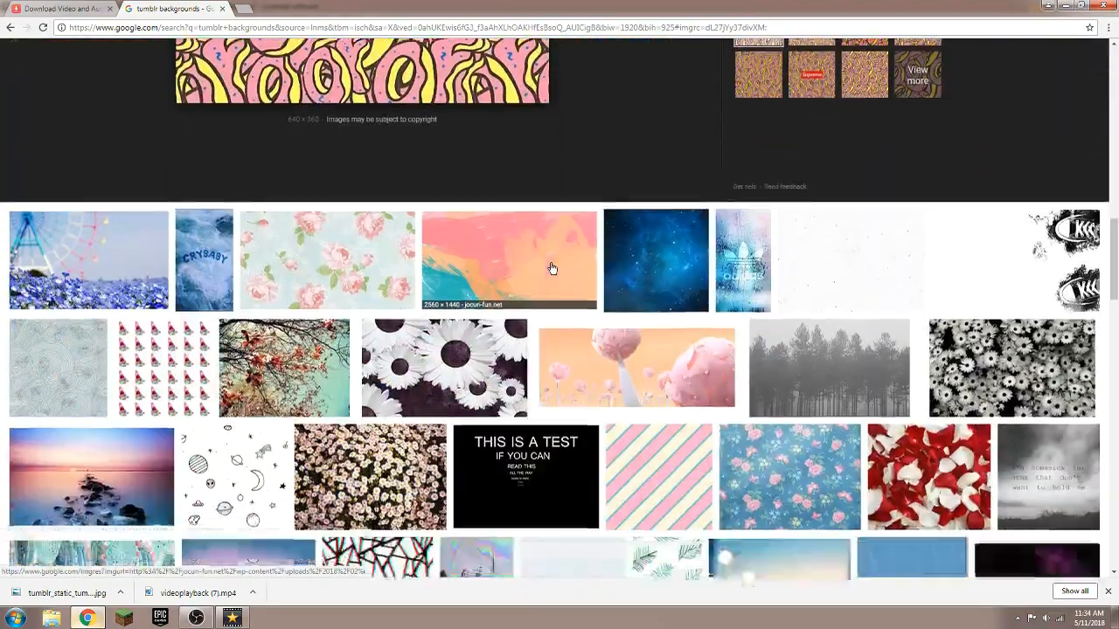
{"action": "scroll", "coordinate": [551, 268], "scroll_direction": "down", "scroll_amount": 3}
{"action": "scroll", "coordinate": [525, 277], "scroll_direction": "up", "scroll_amount": 10}
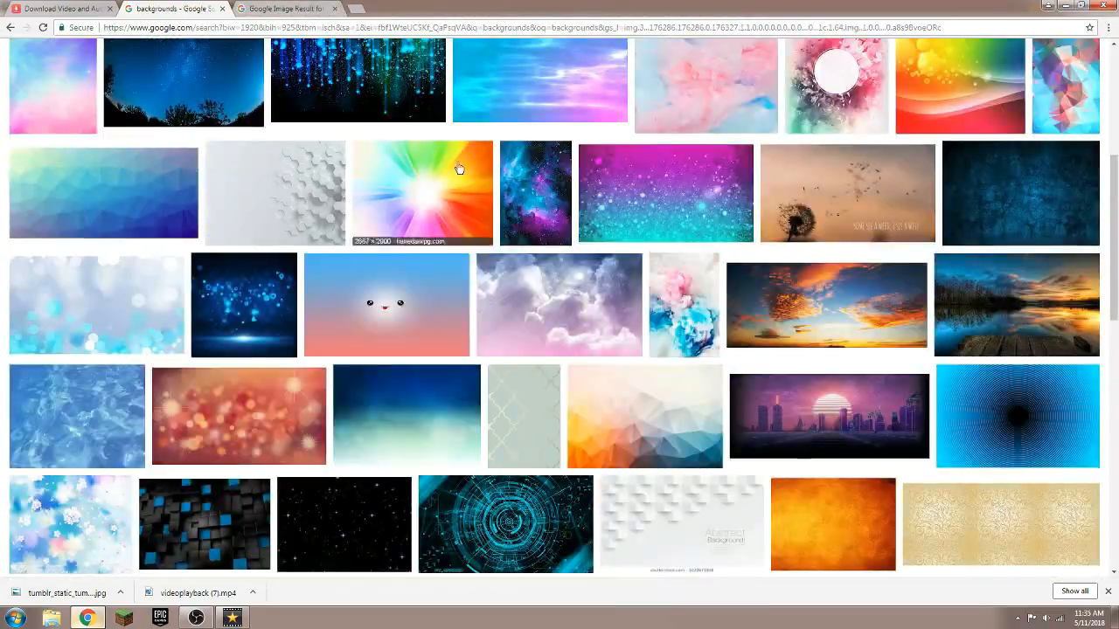
{"action": "left_click", "coordinate": [342, 194]}
{"action": "left_click", "coordinate": [420, 138]}
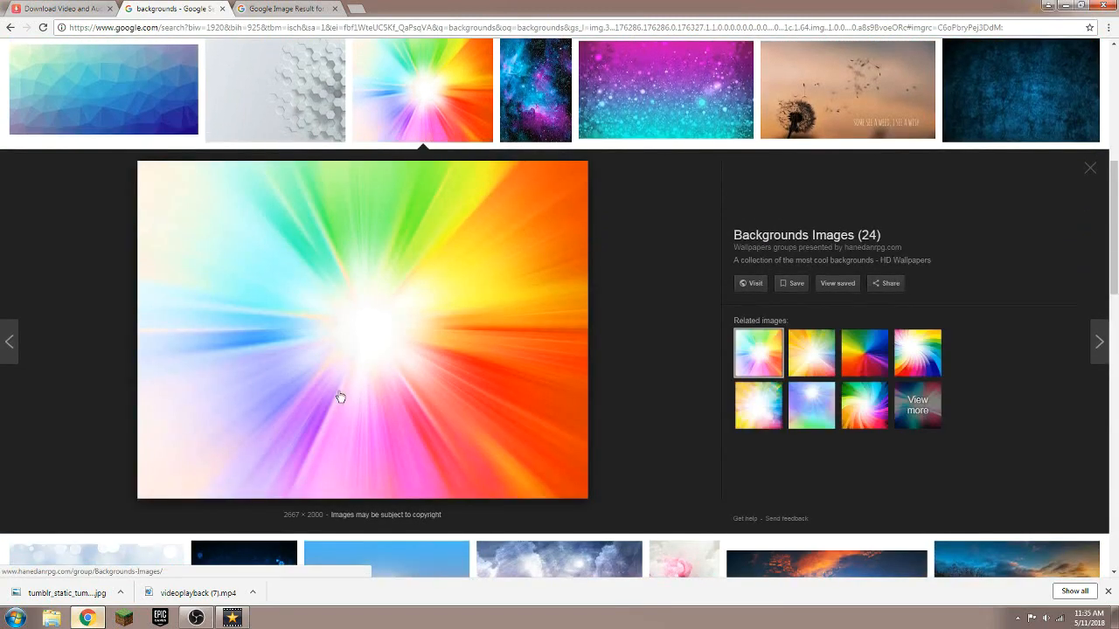
{"action": "left_click", "coordinate": [865, 405]}
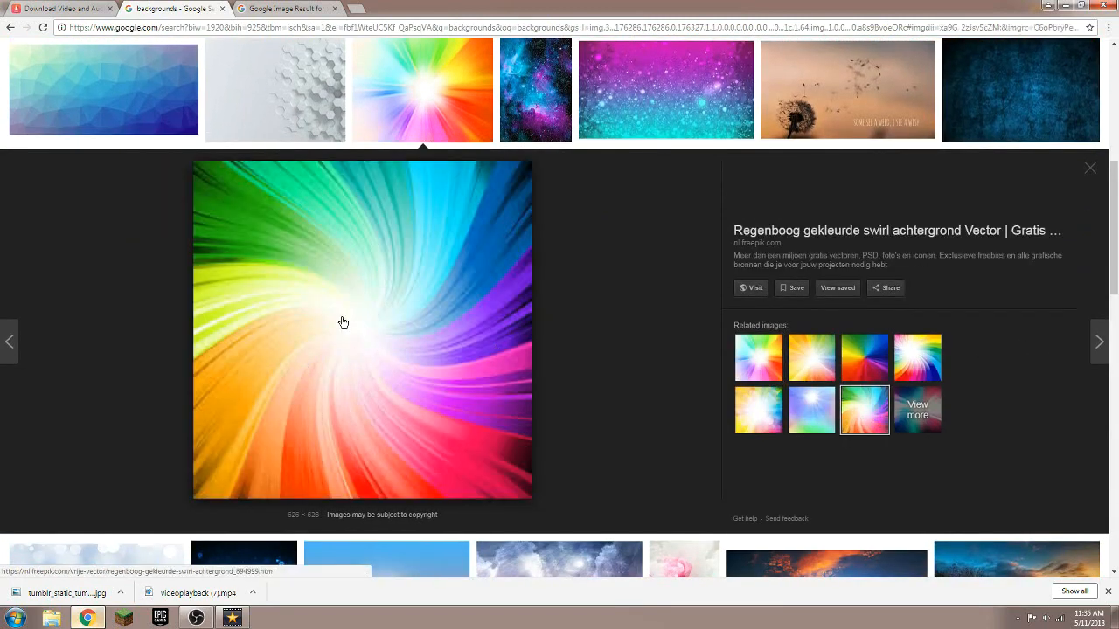
Save the rainbow swirl image to the desktop under its suggested file name.
{"action": "right_click", "coordinate": [387, 326]}
{"action": "left_click", "coordinate": [418, 425]}
{"action": "key", "text": "Return"}
Show the saved image in its folder, return to VideoPad, and place it on Video Track 1 under the recording, extended to the same length.
{"action": "left_click", "coordinate": [121, 593]}
{"action": "left_click", "coordinate": [140, 553]}
{"action": "left_click", "coordinate": [231, 618]}
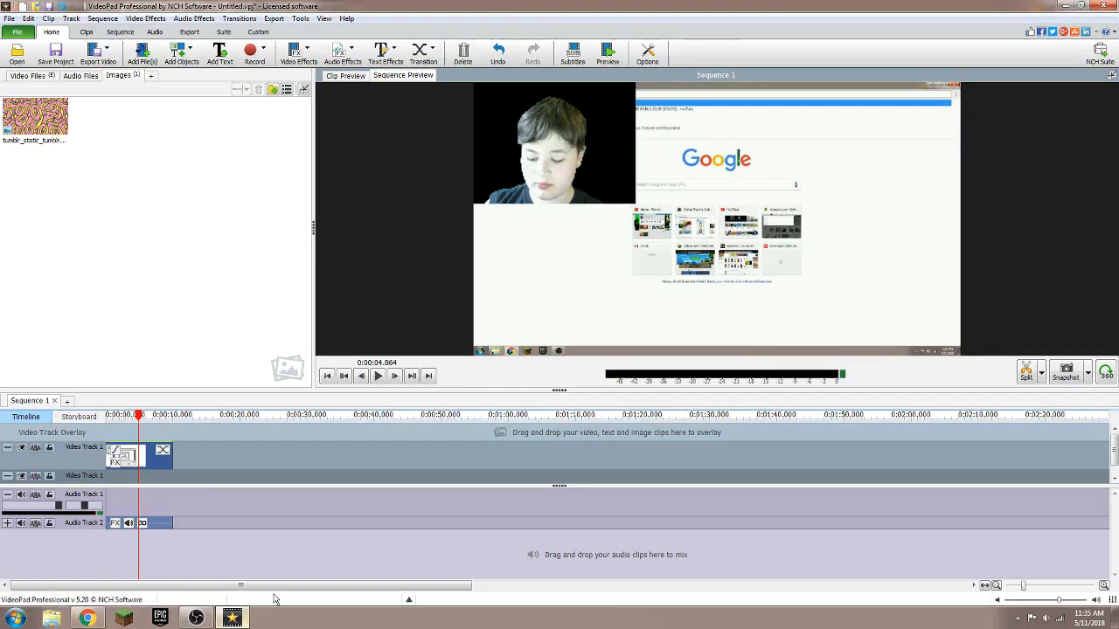
{"action": "left_click", "coordinate": [86, 618]}
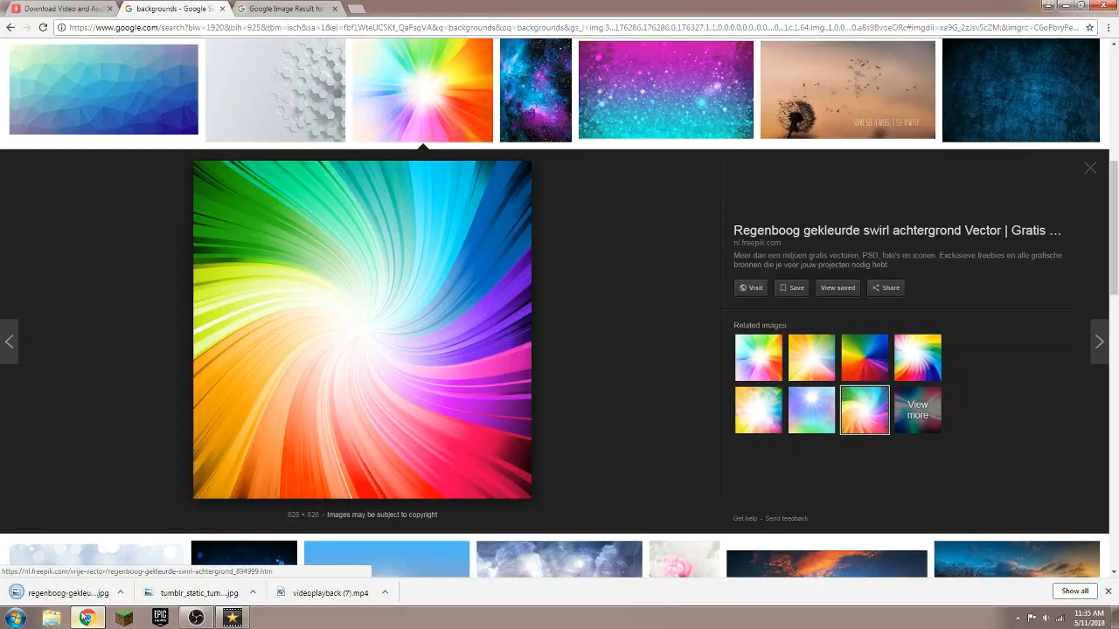
{"action": "left_click", "coordinate": [120, 592]}
{"action": "left_click", "coordinate": [140, 552]}
{"action": "left_click", "coordinate": [230, 618]}
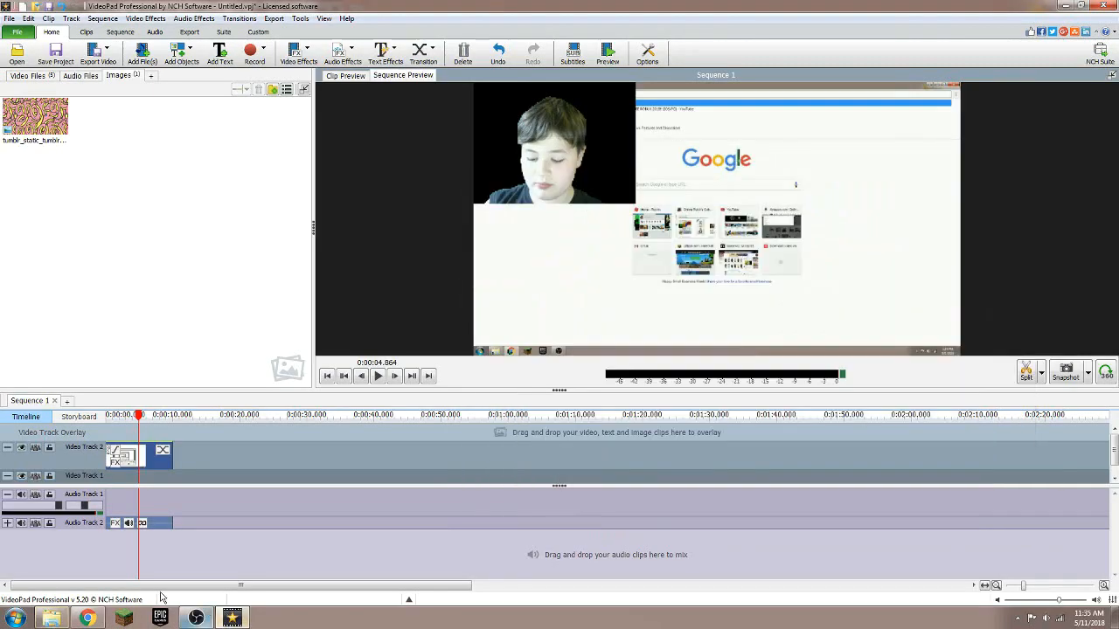
{"action": "left_click_drag", "start_coordinate": [797, 450], "coordinate": [323, 466]}
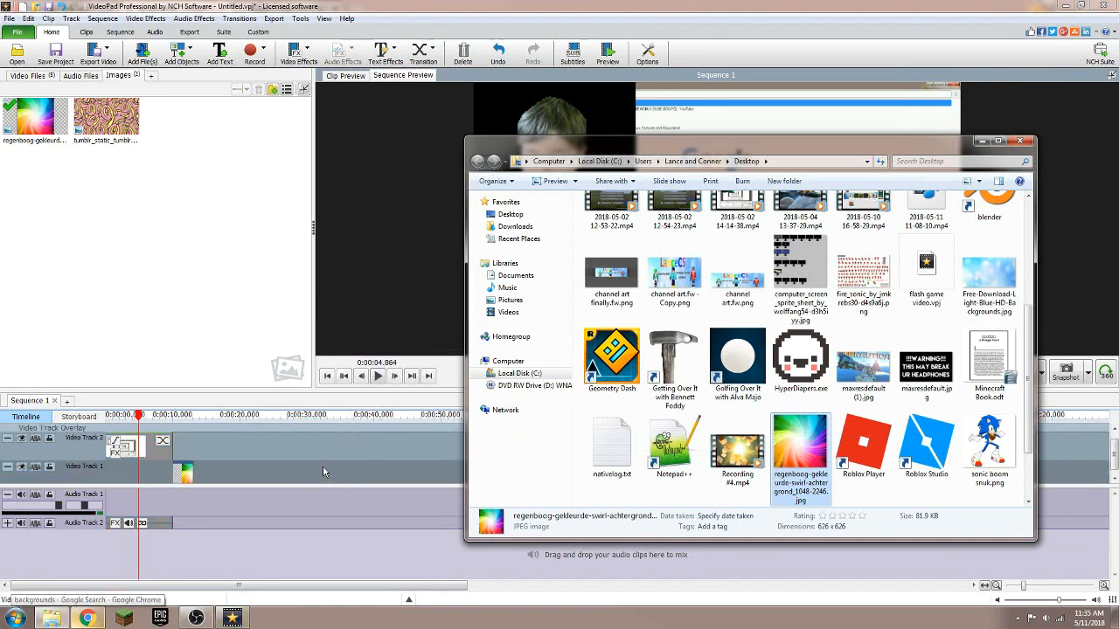
{"action": "left_click", "coordinate": [1019, 140]}
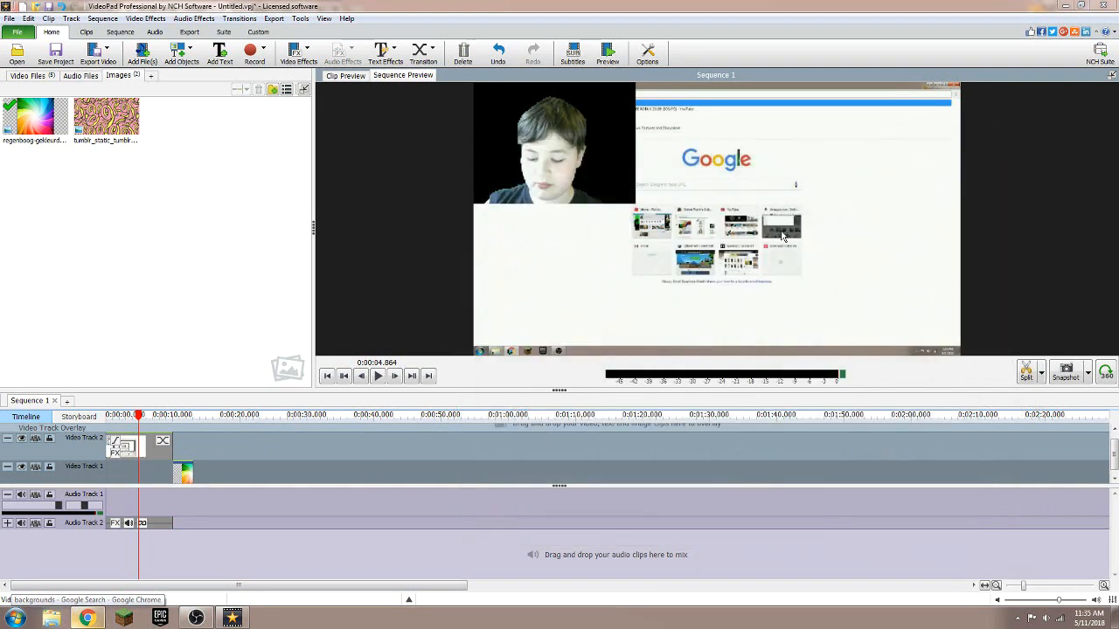
{"action": "mouse_move", "coordinate": [184, 477]}
{"action": "left_mouse_down"}
{"action": "mouse_move", "coordinate": [111, 467]}
{"action": "mouse_move", "coordinate": [163, 476]}
{"action": "left_mouse_up"}
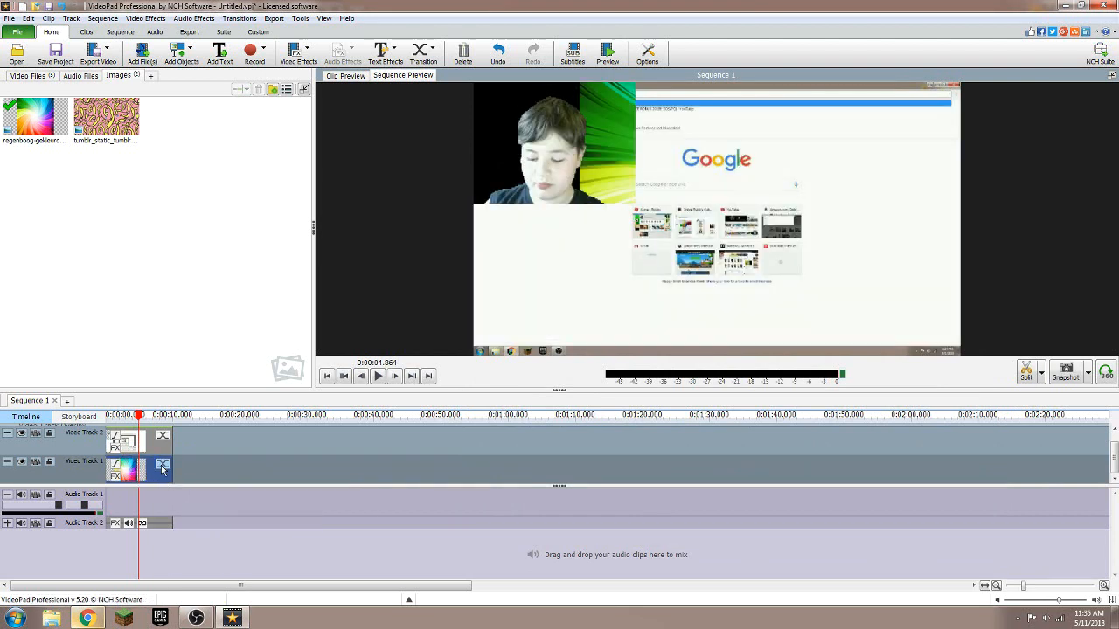
Slide the recording aside on Video Track 2 to examine the rainbow background beneath it, and return the clip to the start.
{"action": "mouse_move", "coordinate": [145, 417]}
{"action": "left_mouse_down"}
{"action": "mouse_move", "coordinate": [163, 420]}
{"action": "mouse_move", "coordinate": [144, 421]}
{"action": "left_mouse_up"}
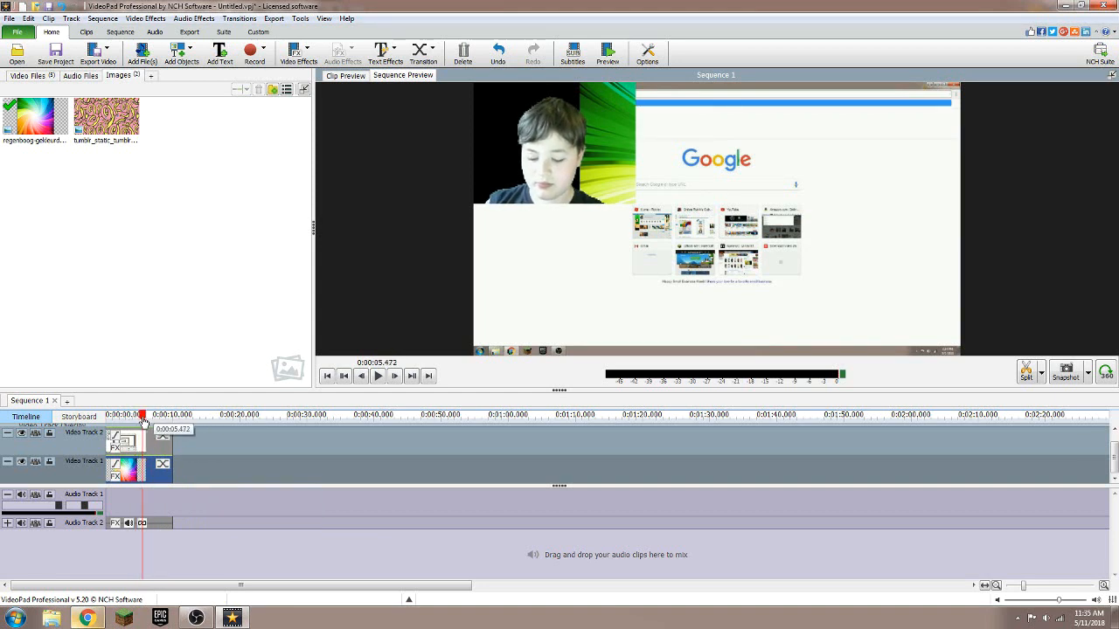
{"action": "left_click_drag", "start_coordinate": [127, 442], "coordinate": [195, 441]}
{"action": "left_click_drag", "start_coordinate": [141, 418], "coordinate": [134, 419]}
{"action": "left_click_drag", "start_coordinate": [220, 447], "coordinate": [144, 451]}
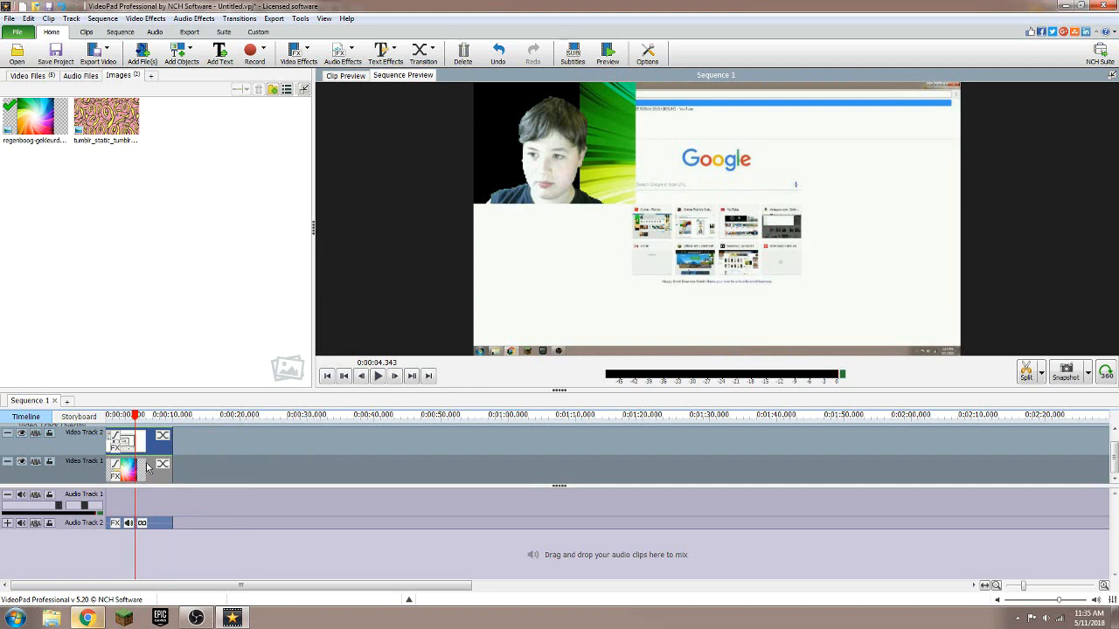
Add a Scale effect to the rainbow image on Video Track 1, shrinking it to 0.60 horizontally and 0.51 vertically.
{"action": "right_click", "coordinate": [147, 470]}
{"action": "left_click", "coordinate": [177, 409]}
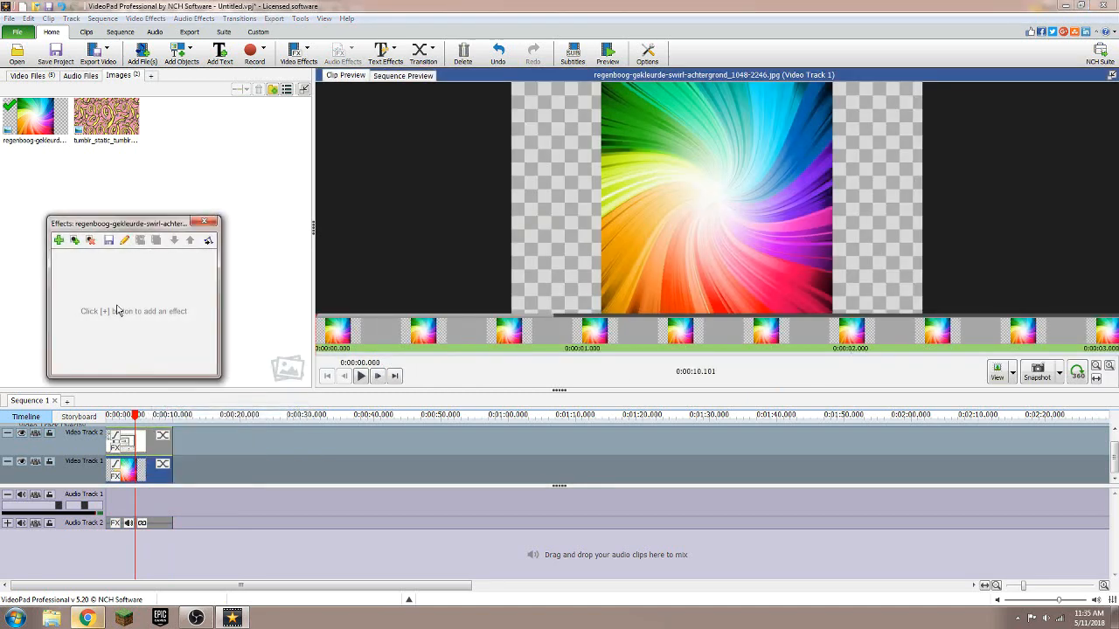
{"action": "left_click", "coordinate": [59, 242]}
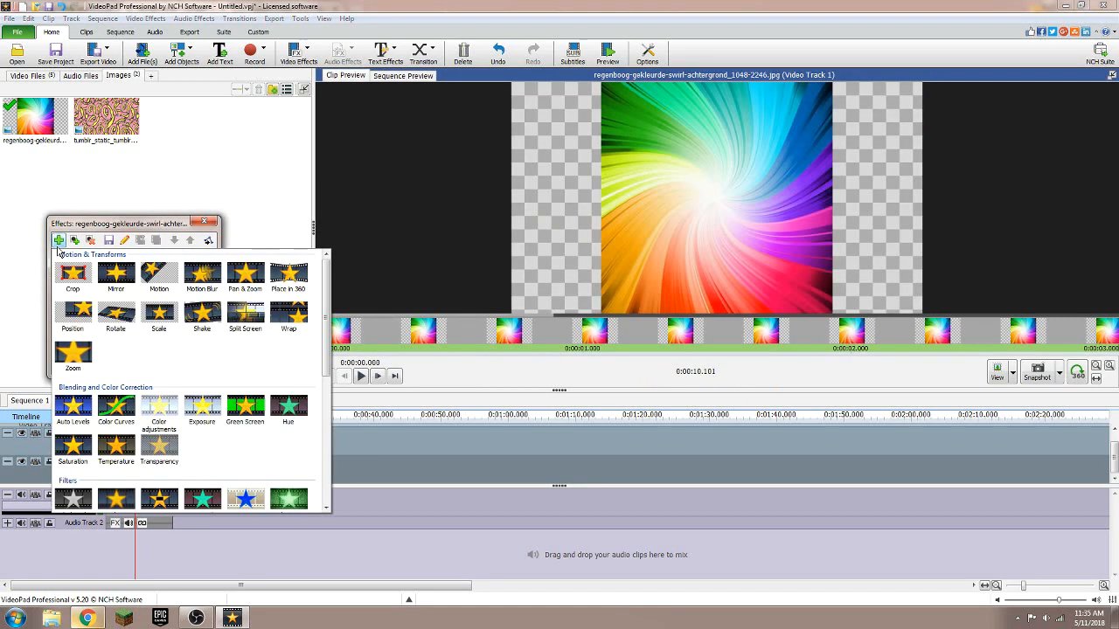
{"action": "left_click", "coordinate": [160, 323]}
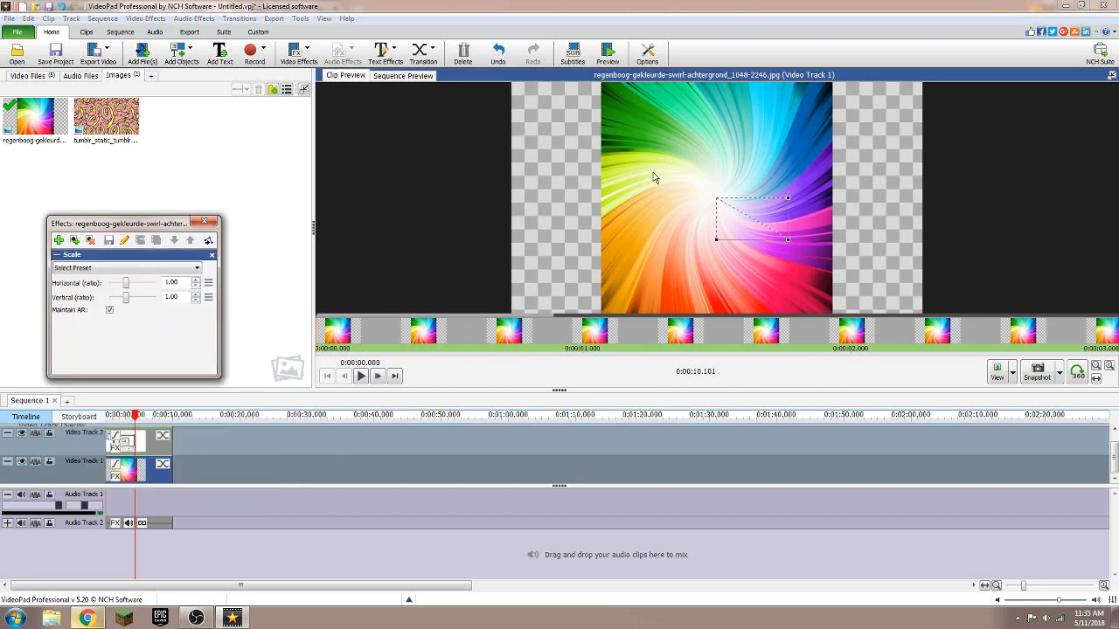
{"action": "left_click_drag", "start_coordinate": [717, 240], "coordinate": [720, 212]}
{"action": "left_click_drag", "start_coordinate": [789, 195], "coordinate": [716, 223]}
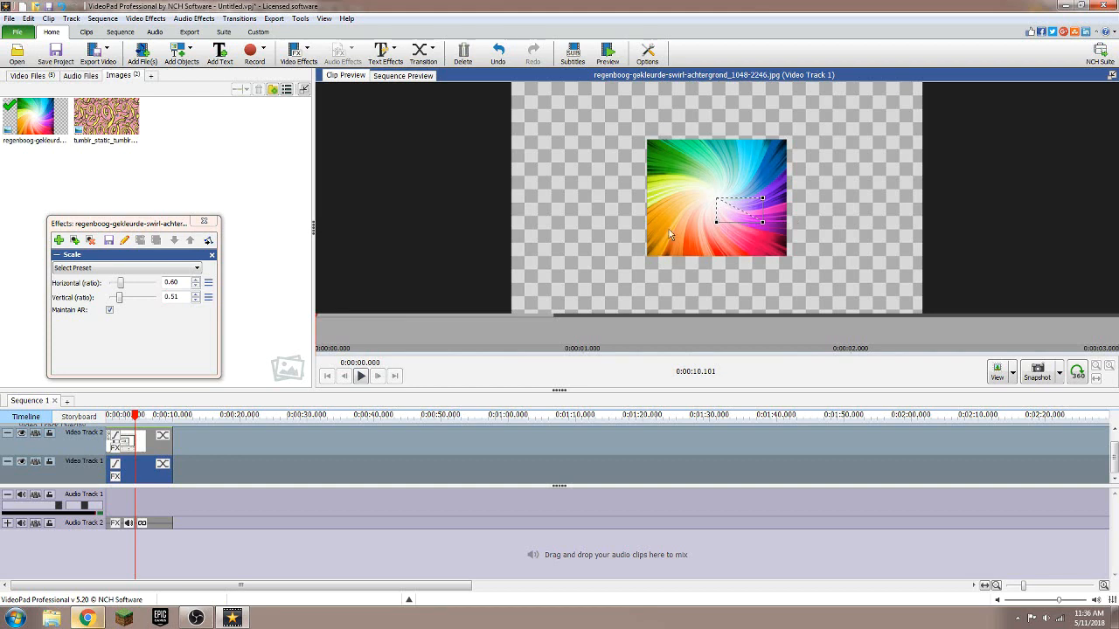
Add a Position effect to the rainbow image and move it to the frame's upper-left corner, behind the webcam picture.
{"action": "left_click", "coordinate": [59, 240]}
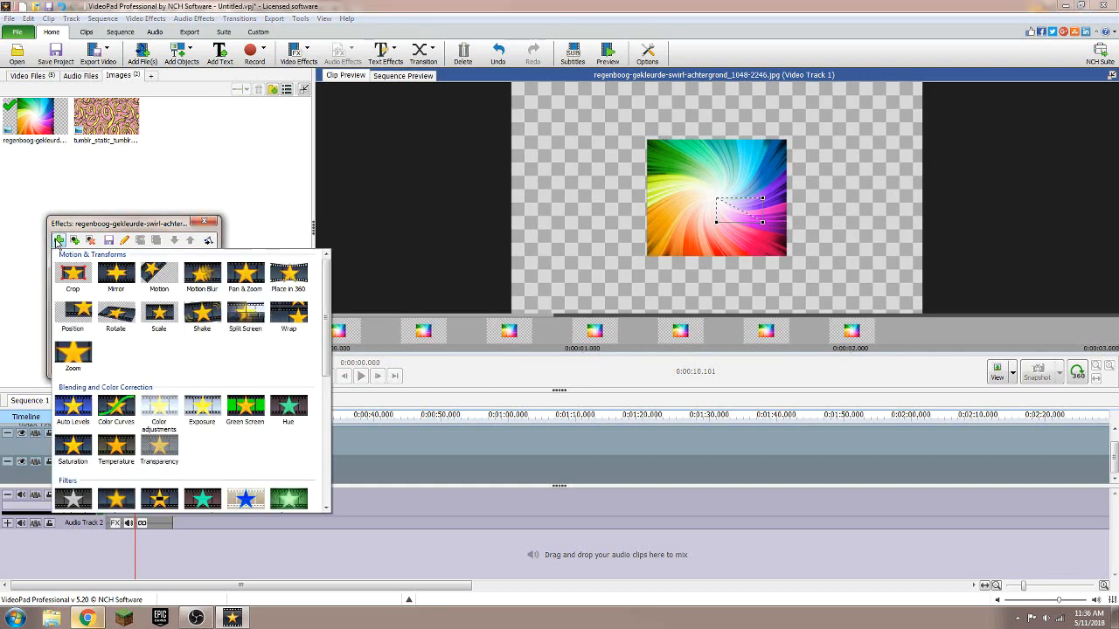
{"action": "left_click", "coordinate": [74, 315]}
{"action": "left_click_drag", "start_coordinate": [704, 226], "coordinate": [565, 156]}
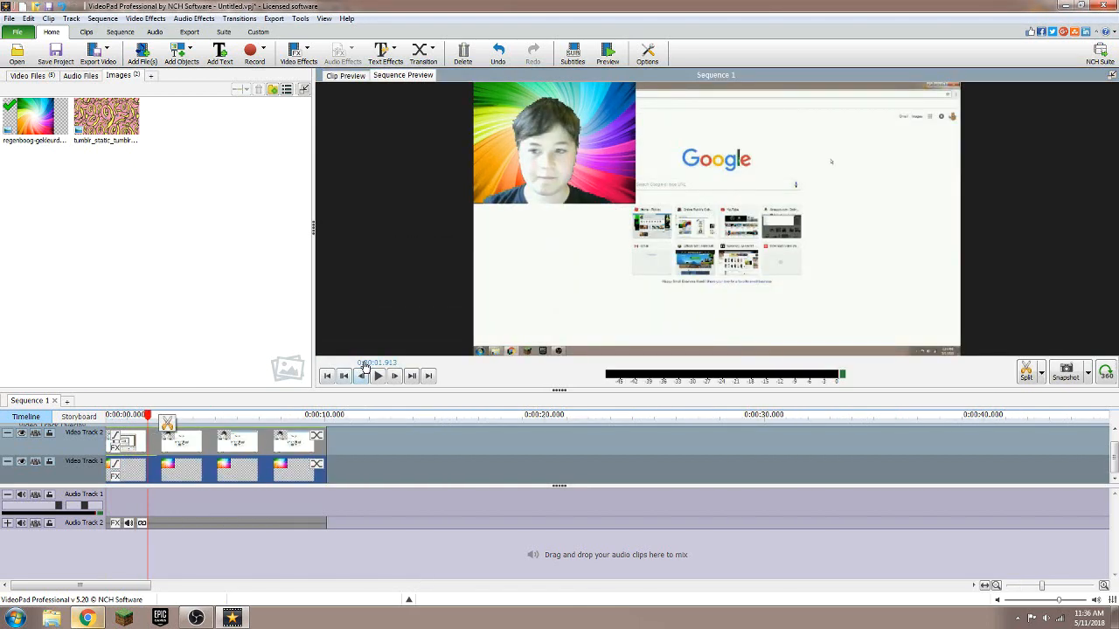
Play the sequence from near its start to check the rainbow backdrop behind the webcam figure, and pause playback.
{"action": "left_click", "coordinate": [378, 376]}
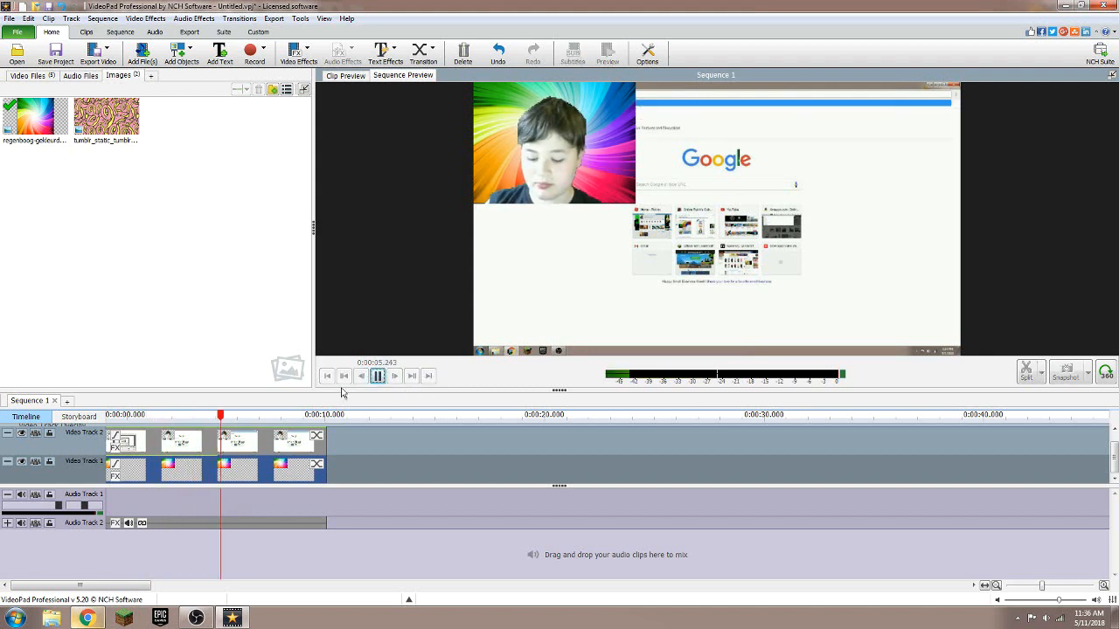
{"action": "left_click", "coordinate": [122, 415]}
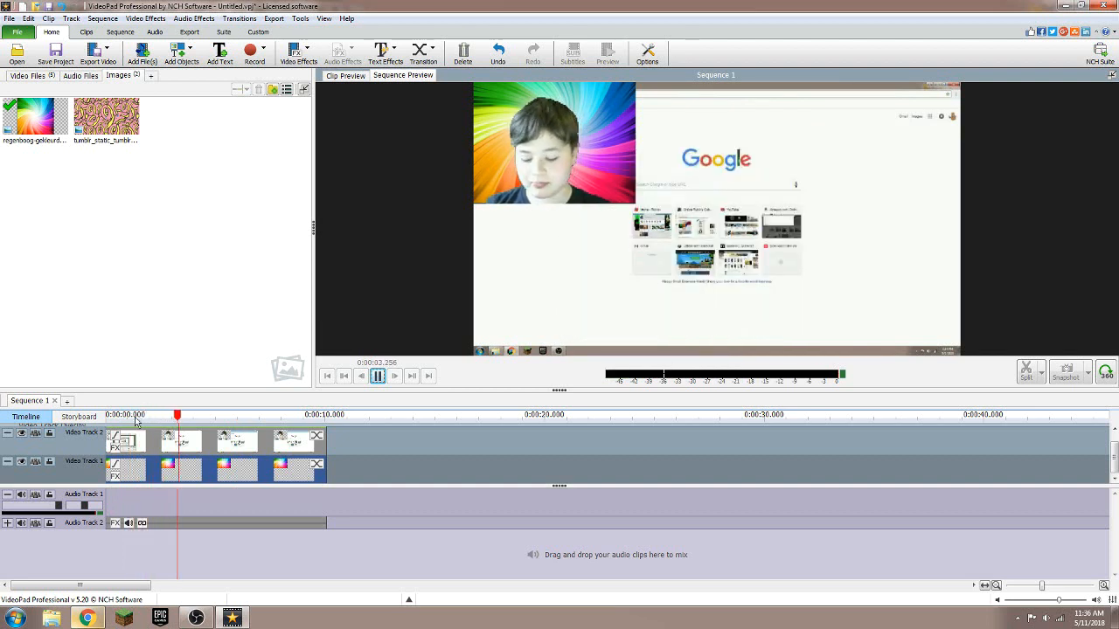
{"action": "left_click", "coordinate": [376, 376]}
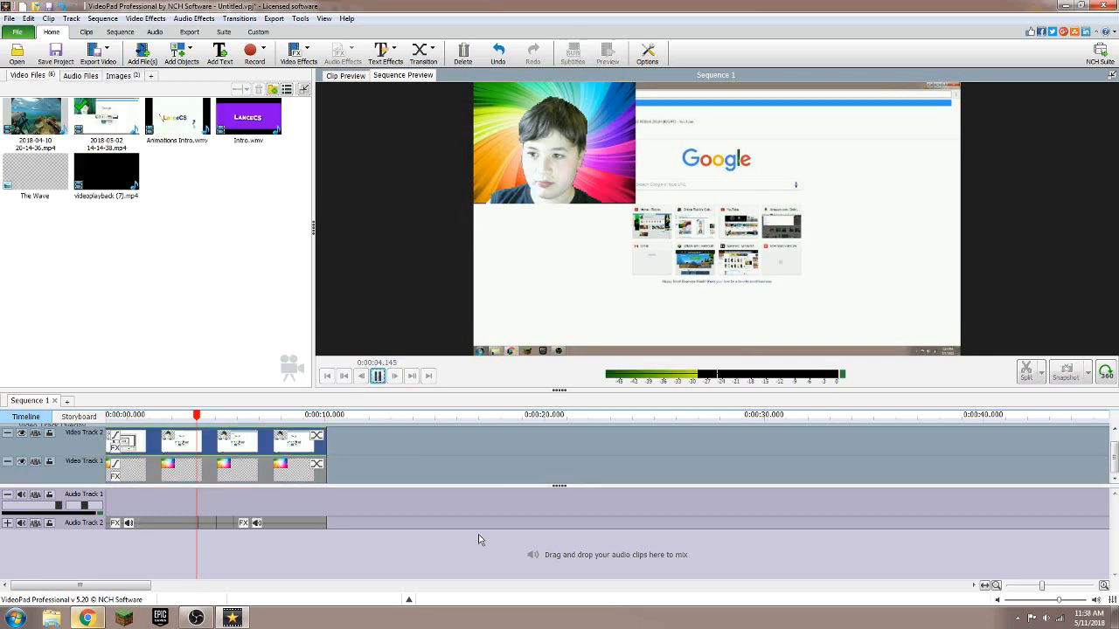
{"action": "left_click", "coordinate": [377, 375]}
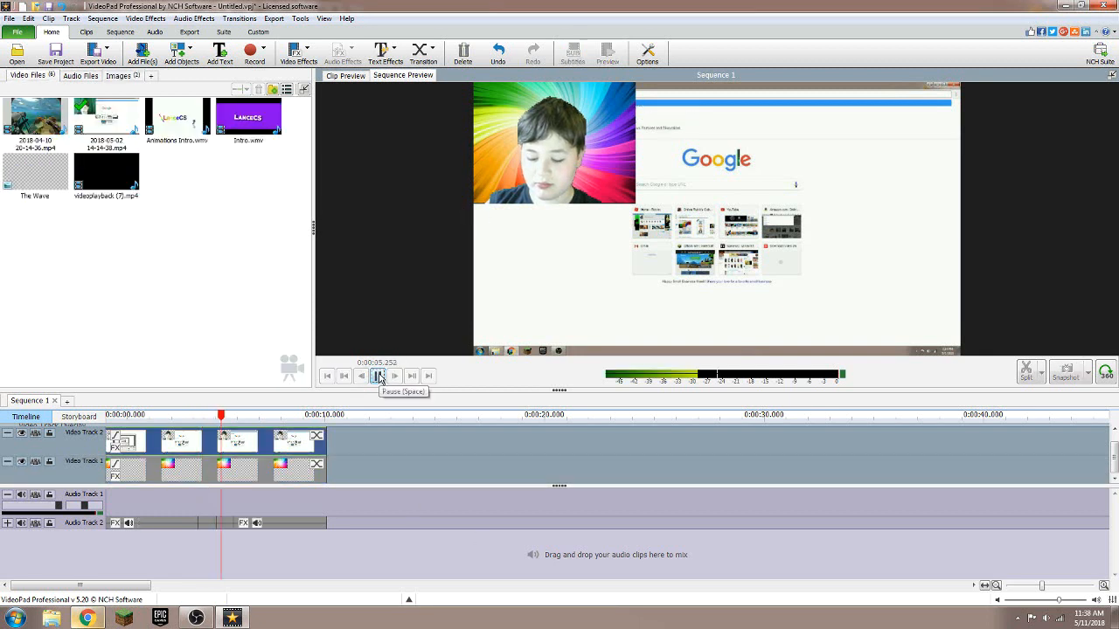
{"action": "left_click", "coordinate": [379, 376]}
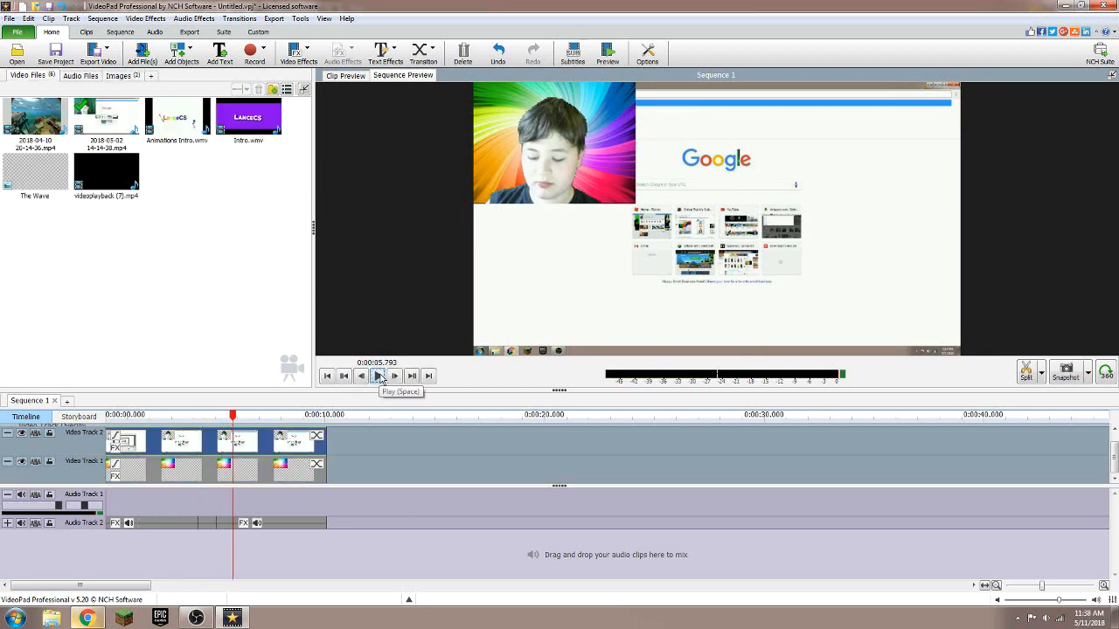
{"action": "left_click", "coordinate": [197, 617]}
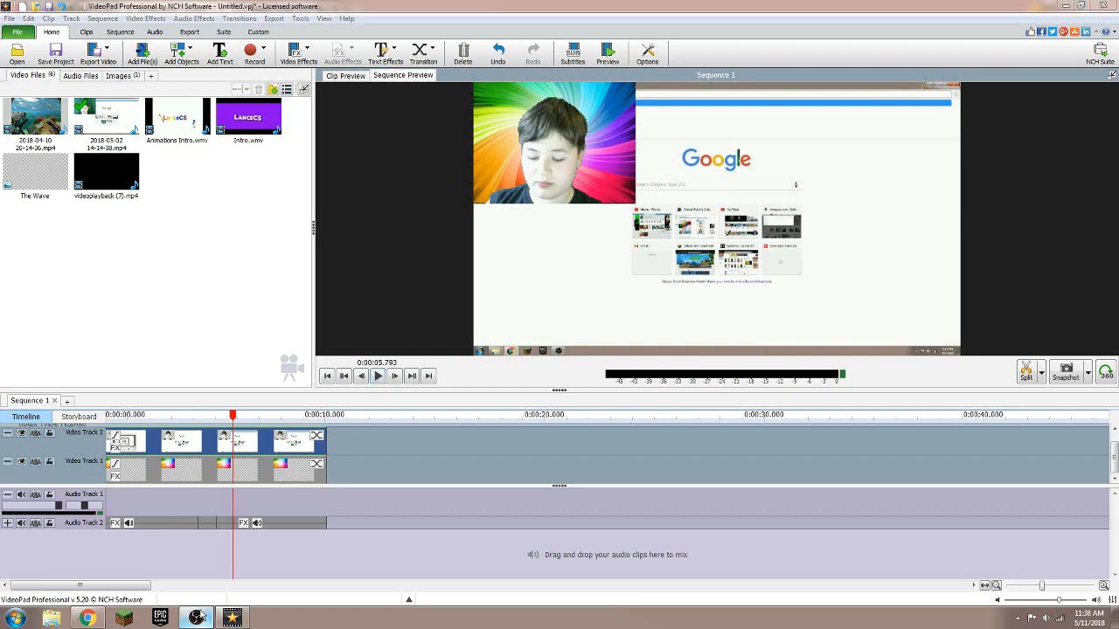